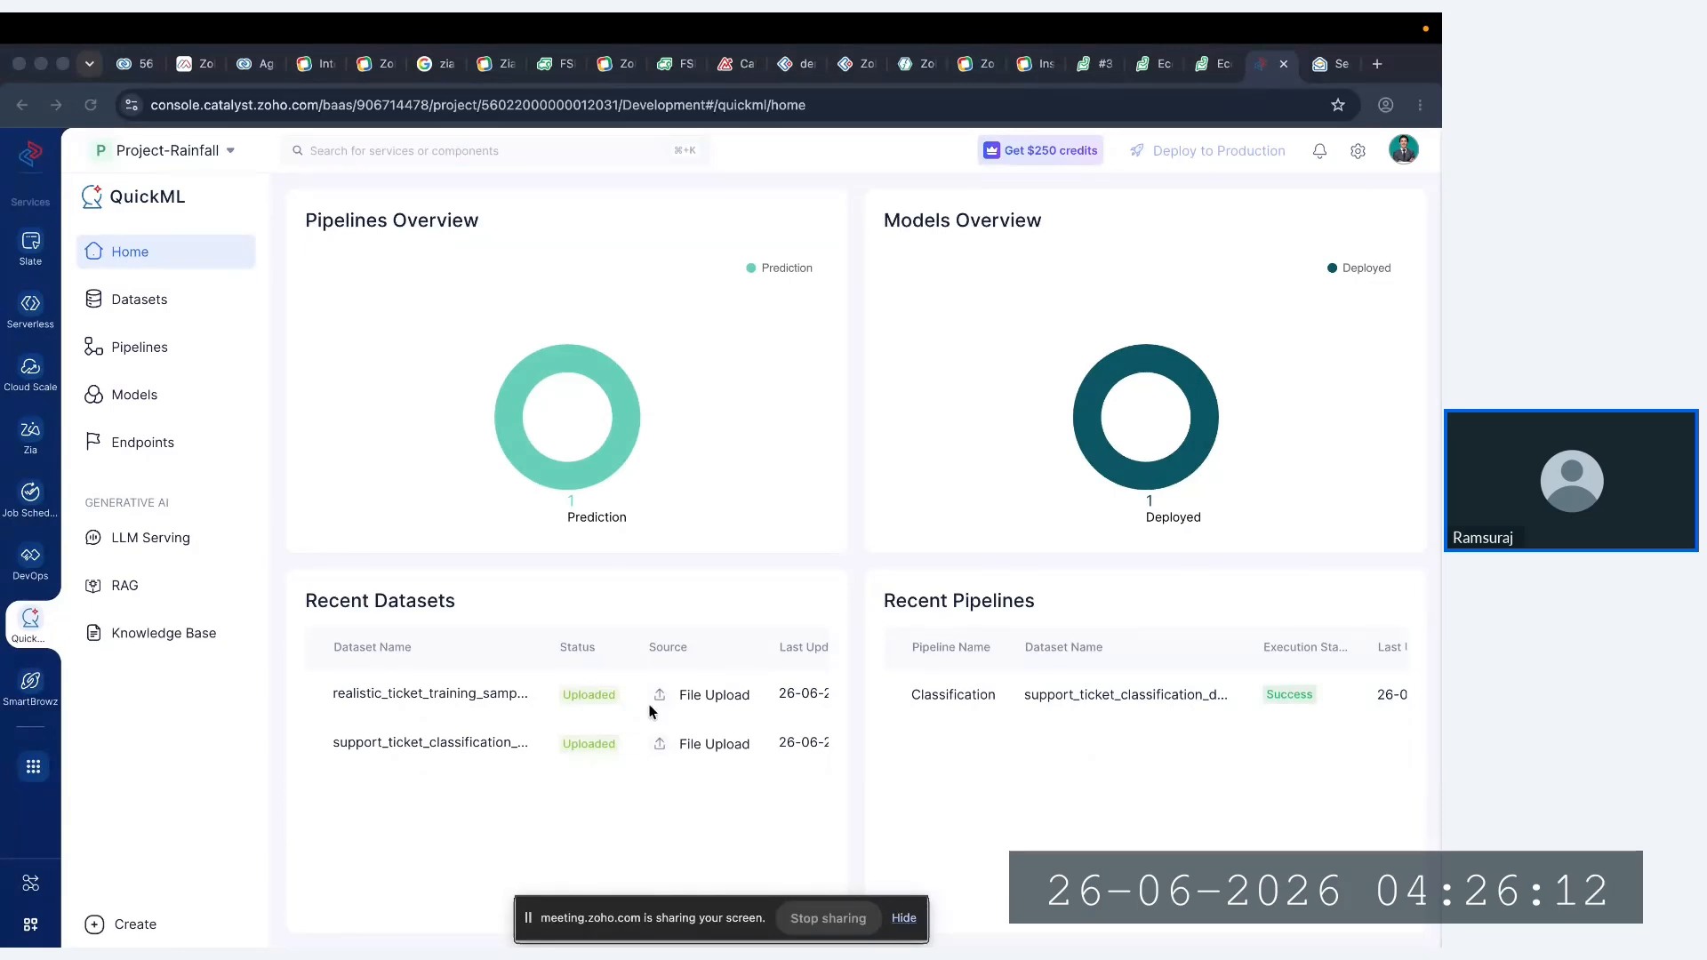
# - Look through QuickML's LLM Serving, RAG and Knowledge Base pages, then return to the QuickML home overview
pyautogui.moveTo(594, 909); pyautogui.dragTo(601, 947)
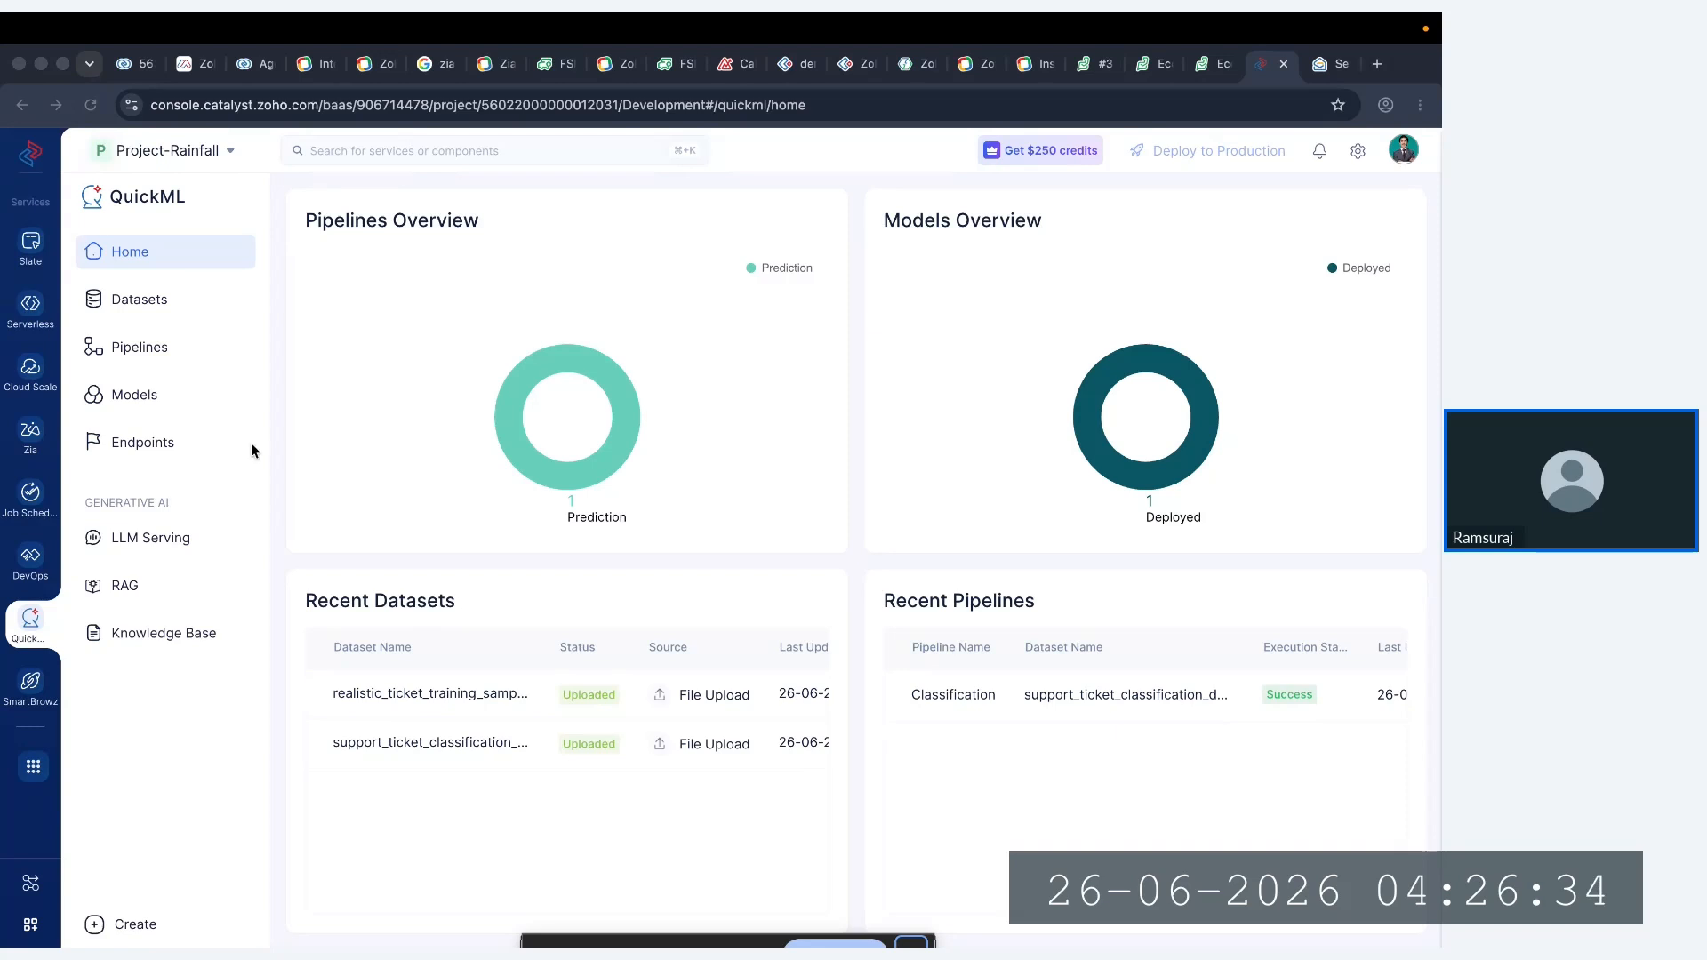
pyautogui.click(155, 542)
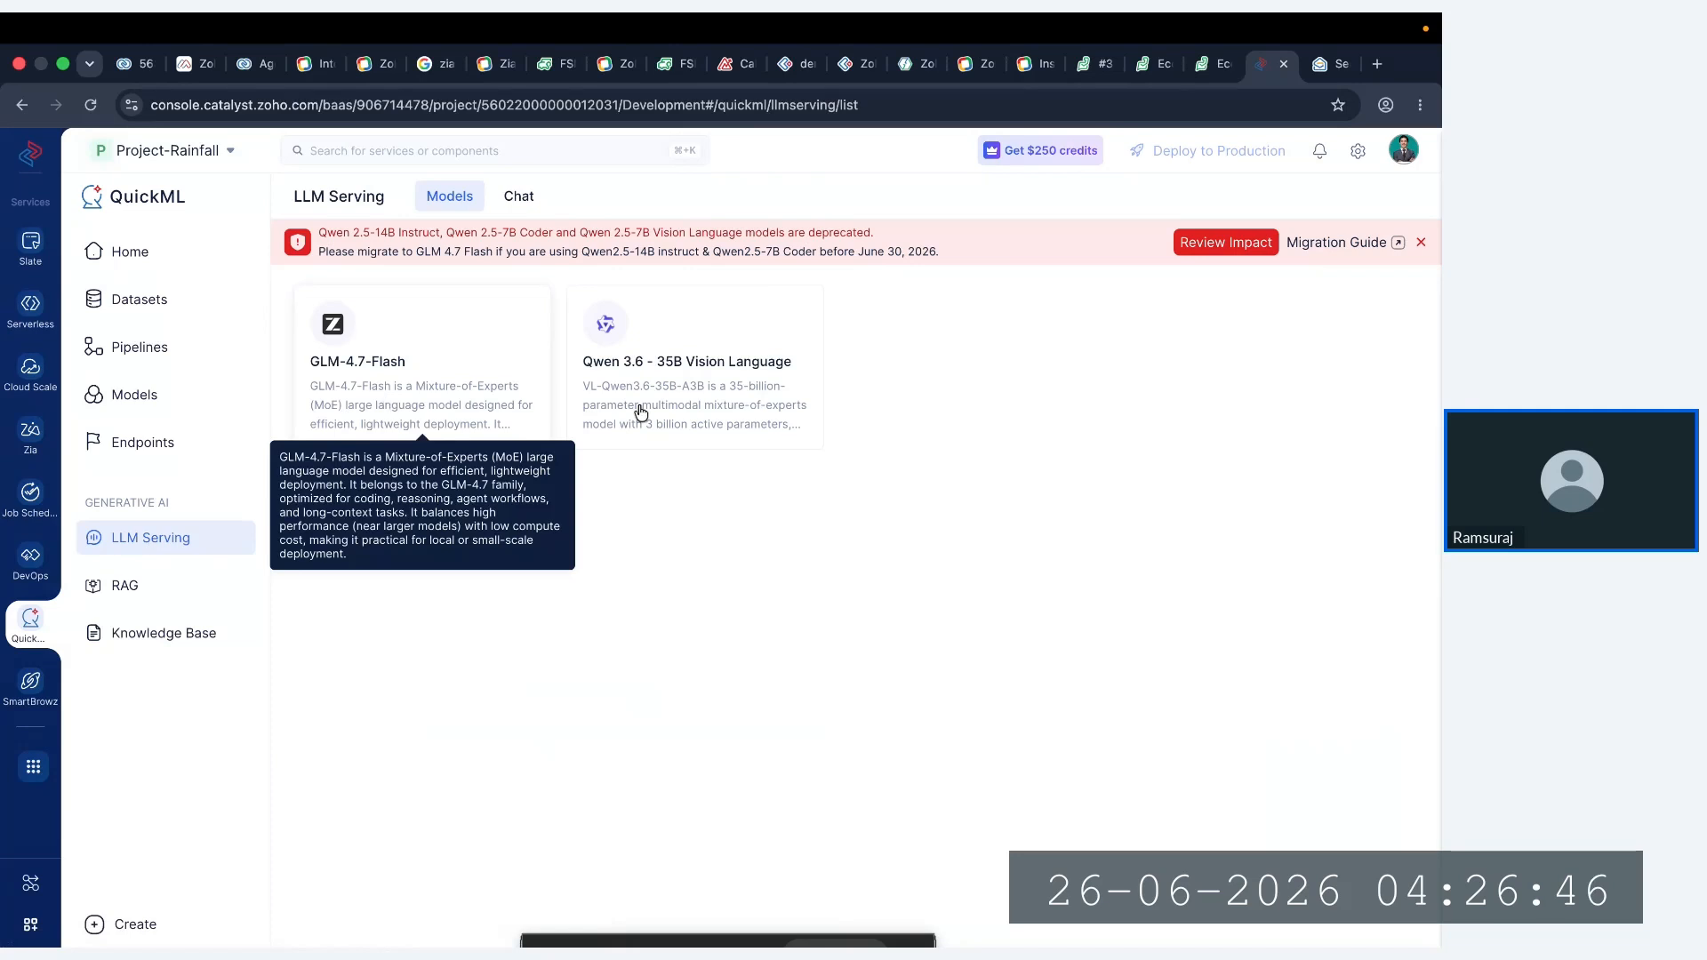
pyautogui.click(159, 589)
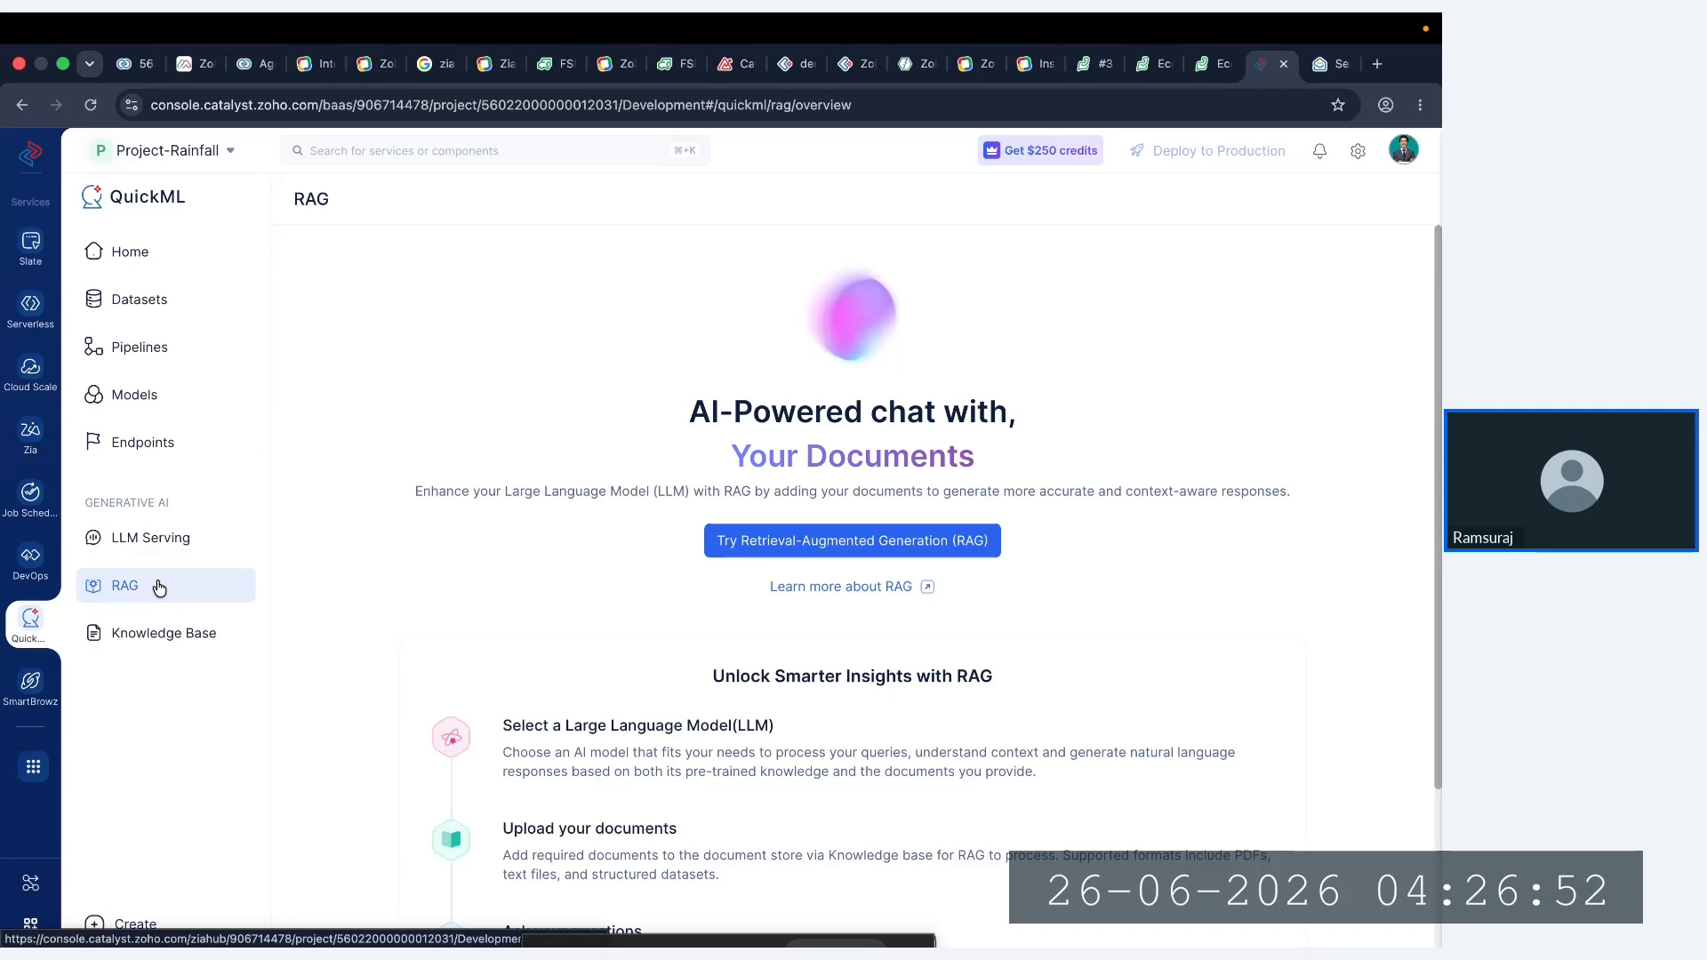
pyautogui.click(158, 656)
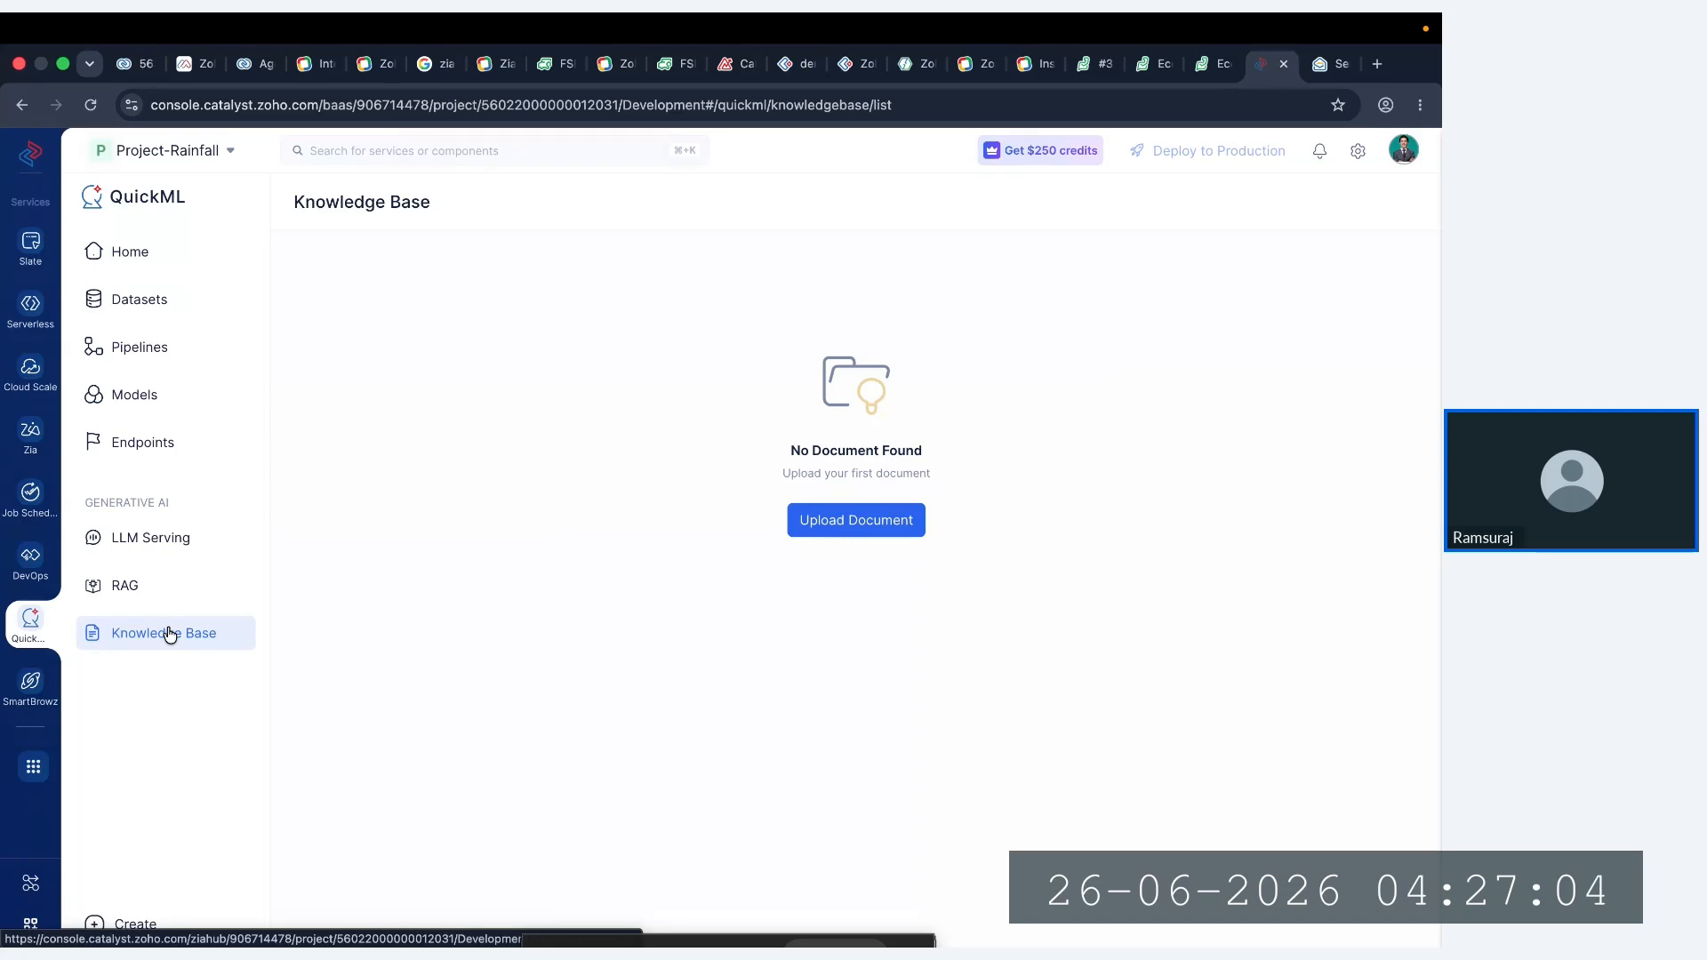
pyautogui.click(168, 242)
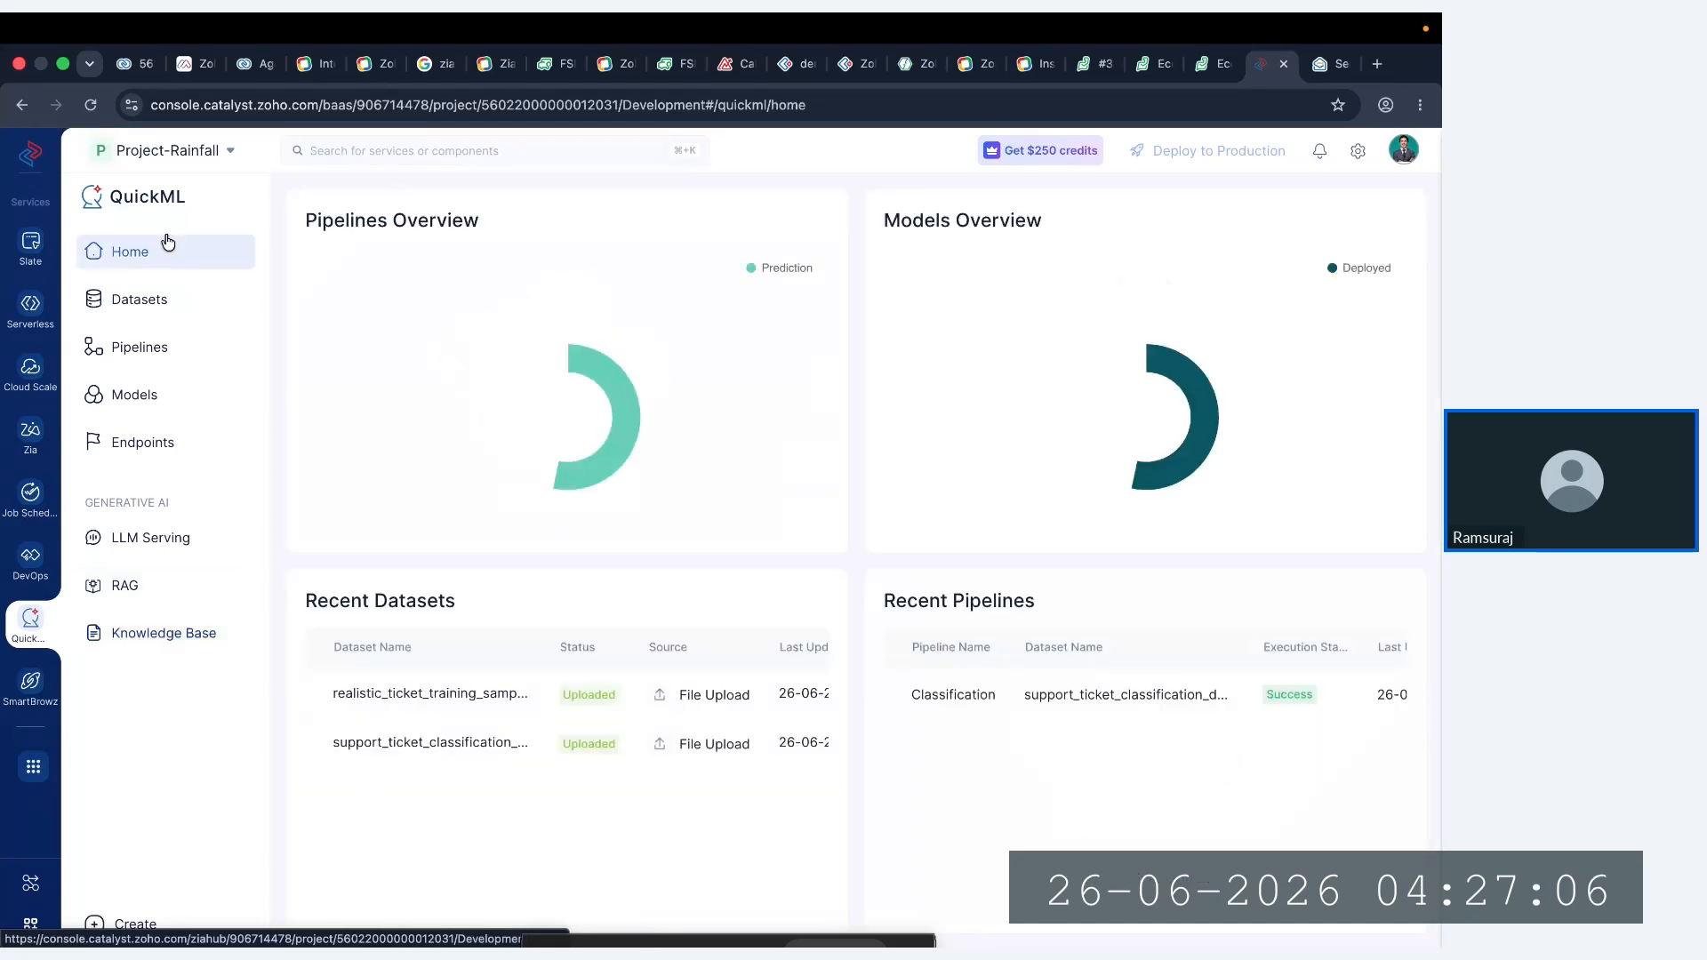
# - Open the support_ticket_classification dataset from the datasets list and examine its details, profile and sample records preview
pyautogui.click(169, 305)
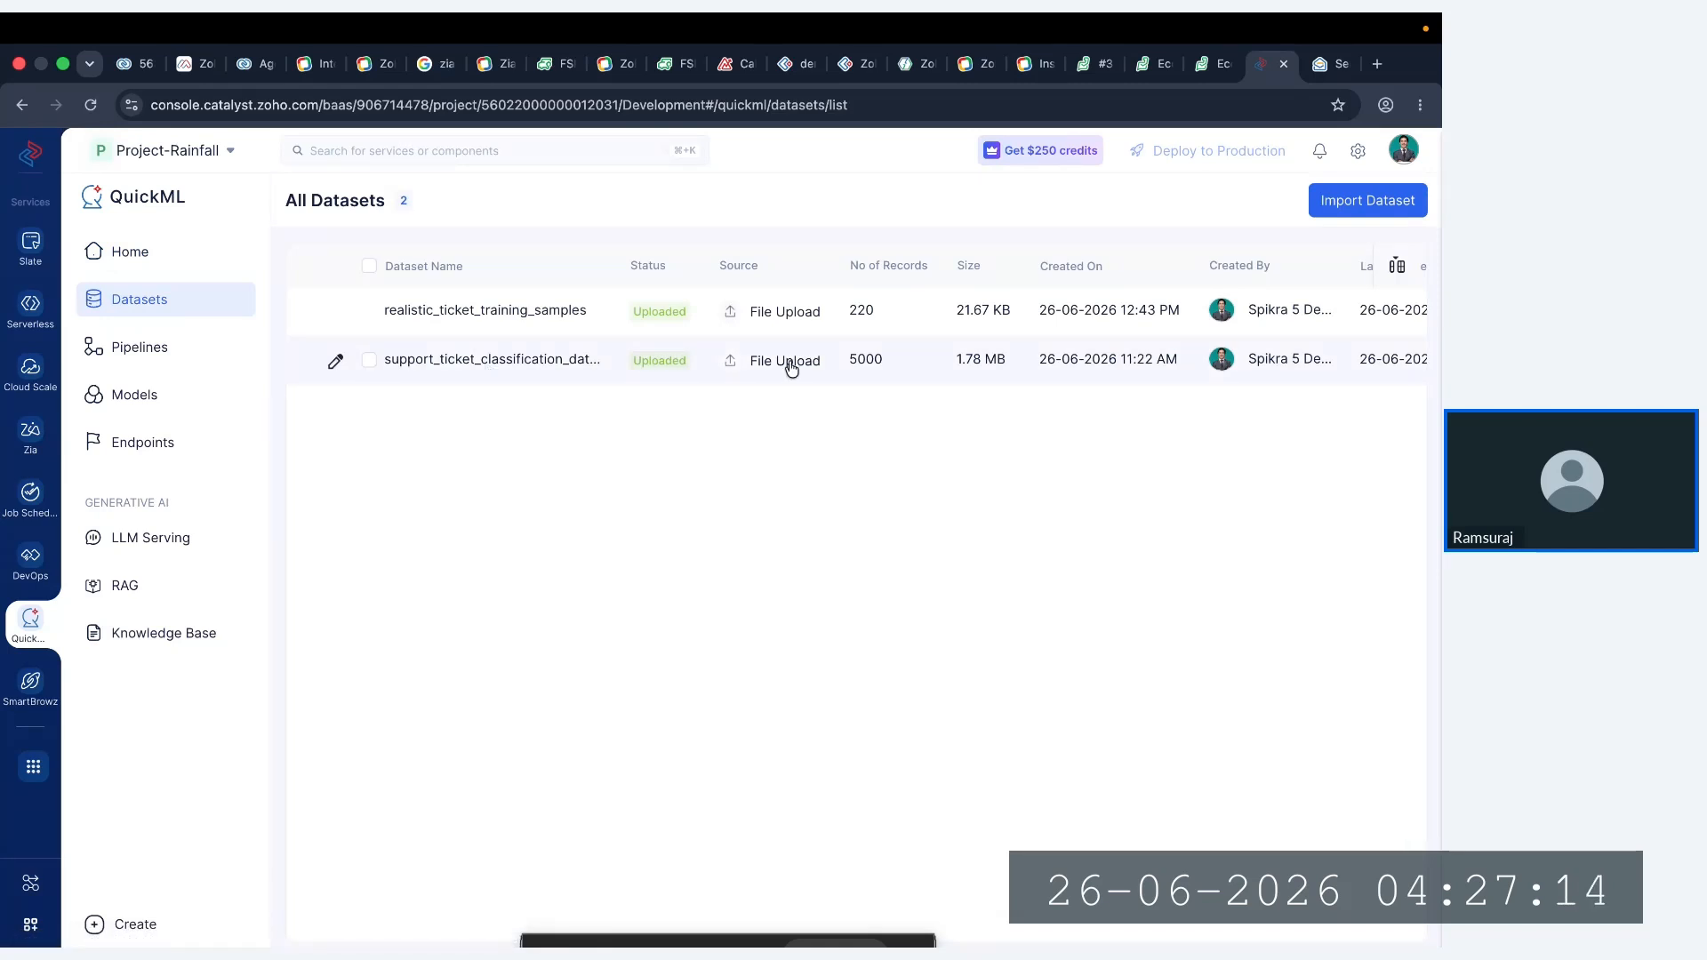
pyautogui.click(480, 371)
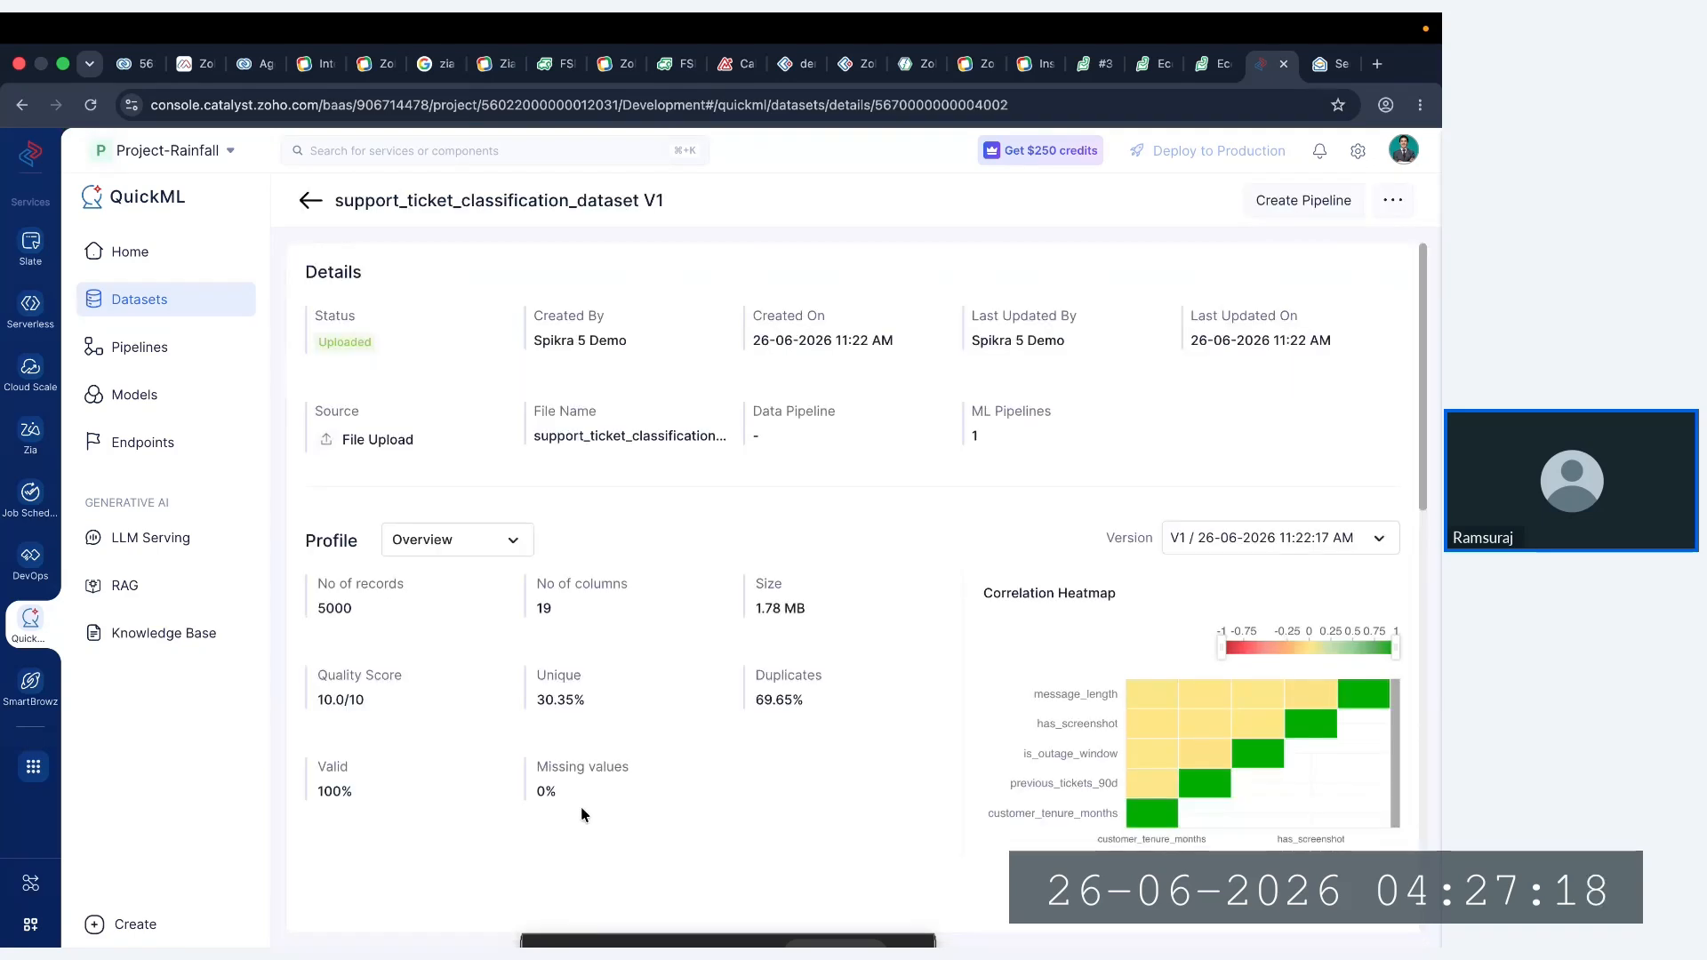
pyautogui.scroll(-4, 583, 811)
pyautogui.scroll(-8, 583, 813)
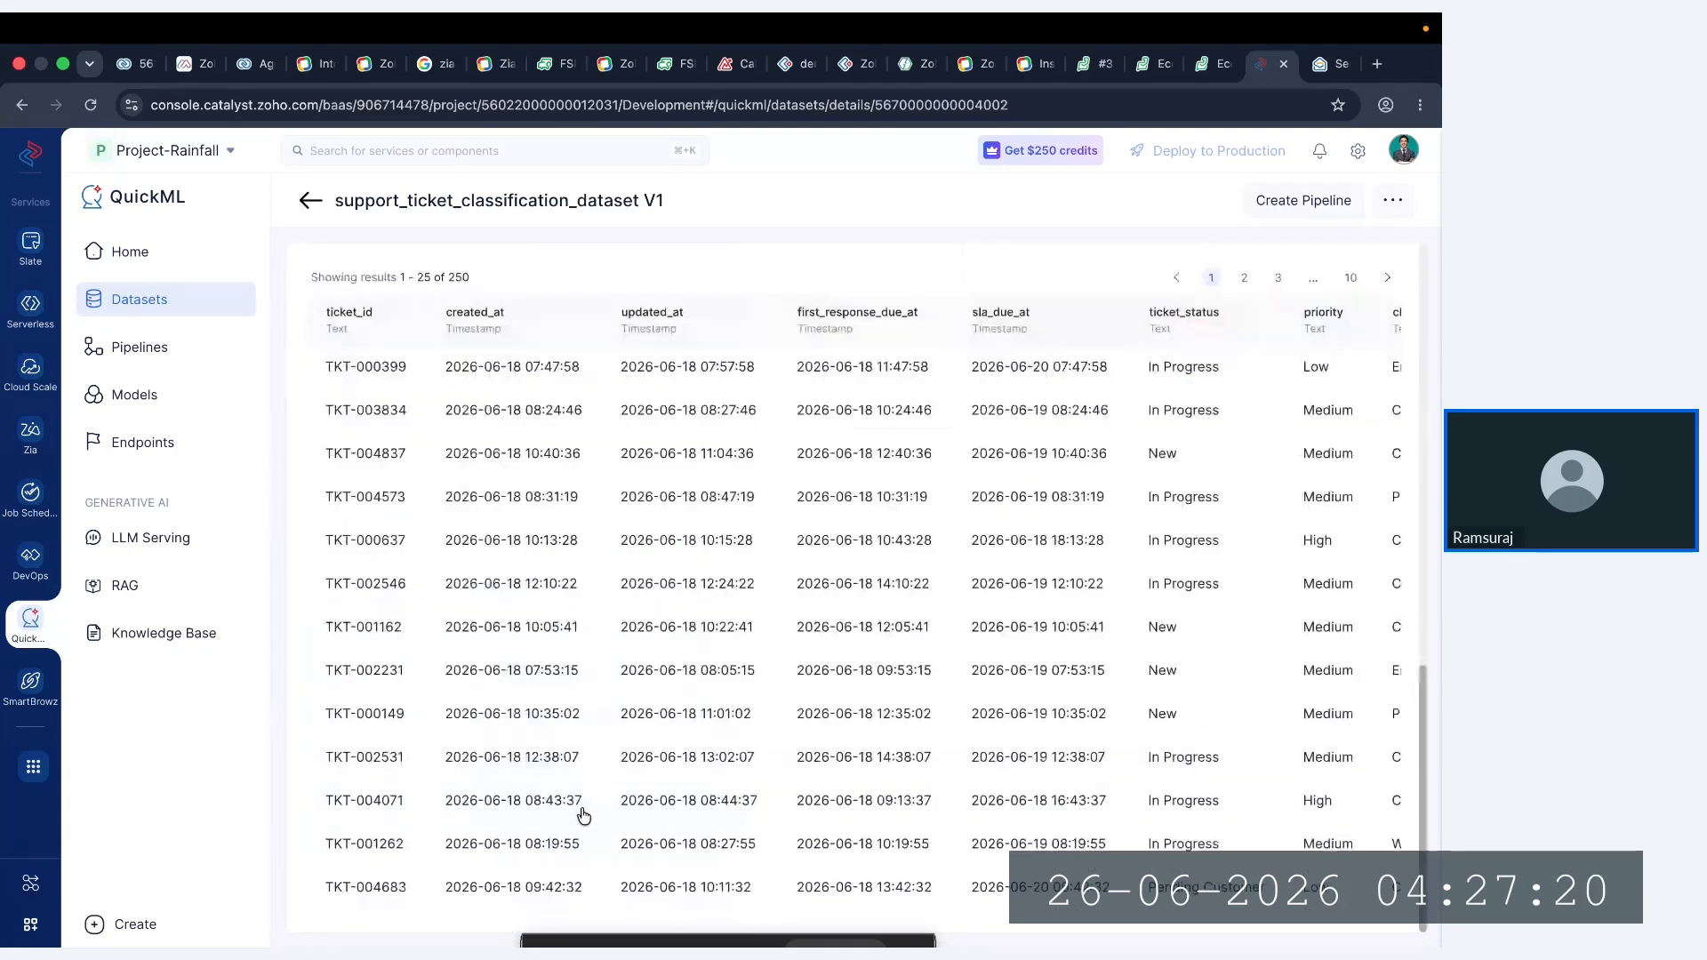
pyautogui.hscroll(10, 582, 814)
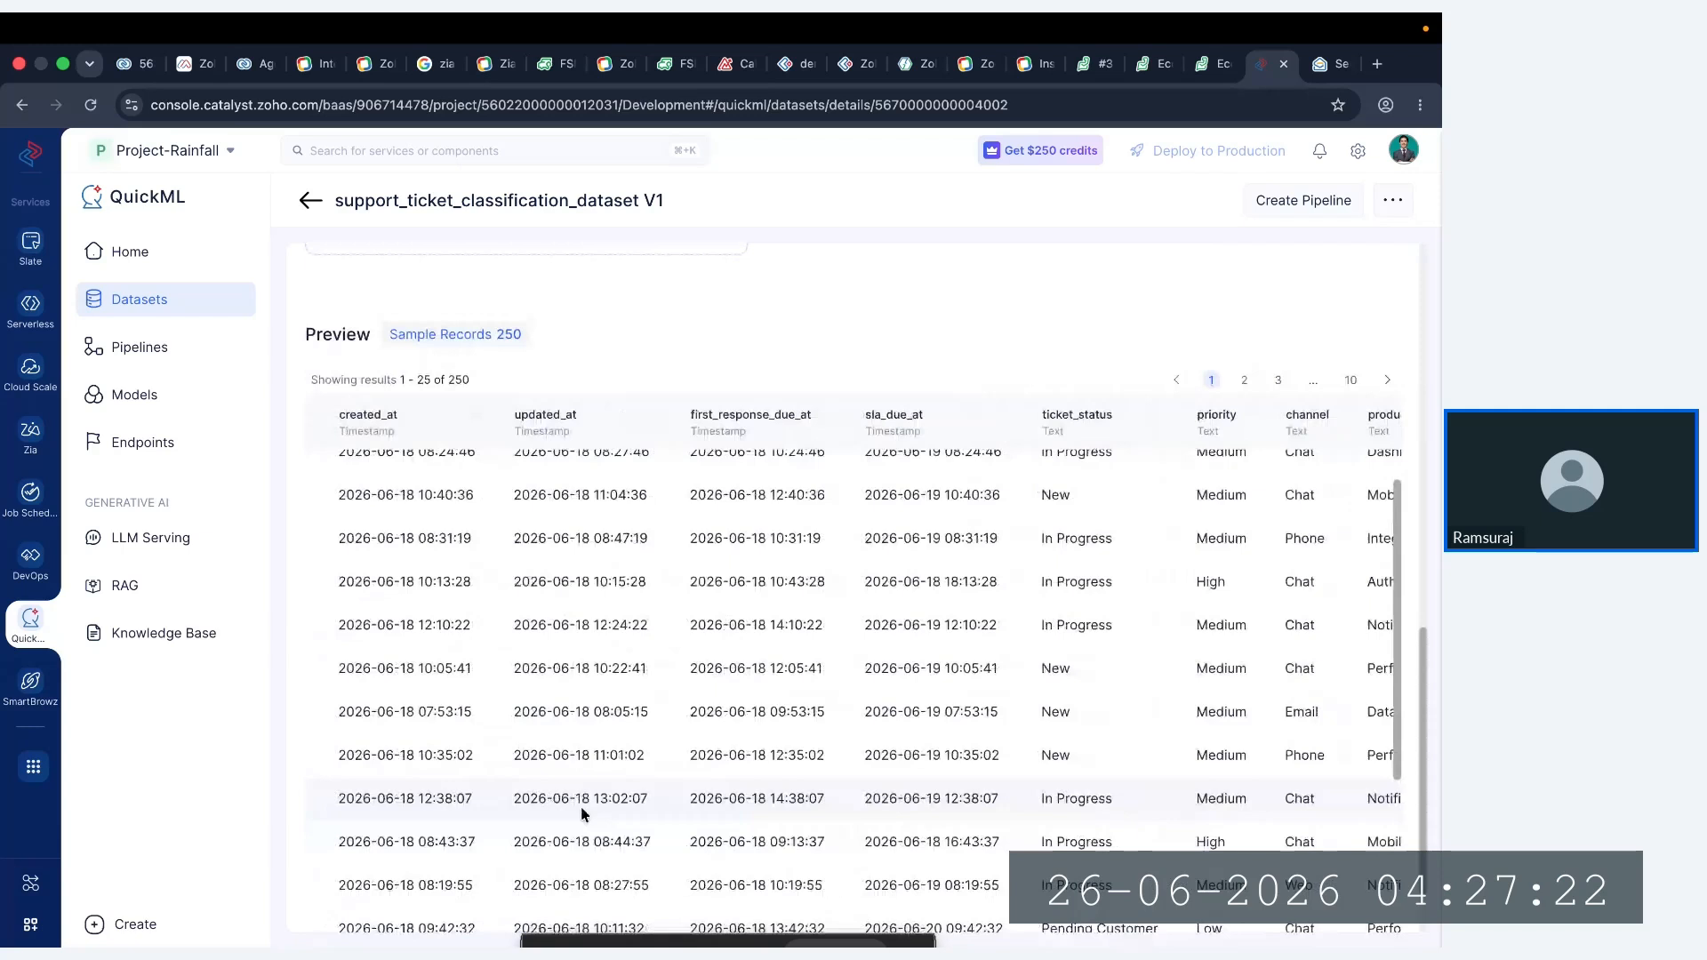
pyautogui.hscroll(-10, 582, 814)
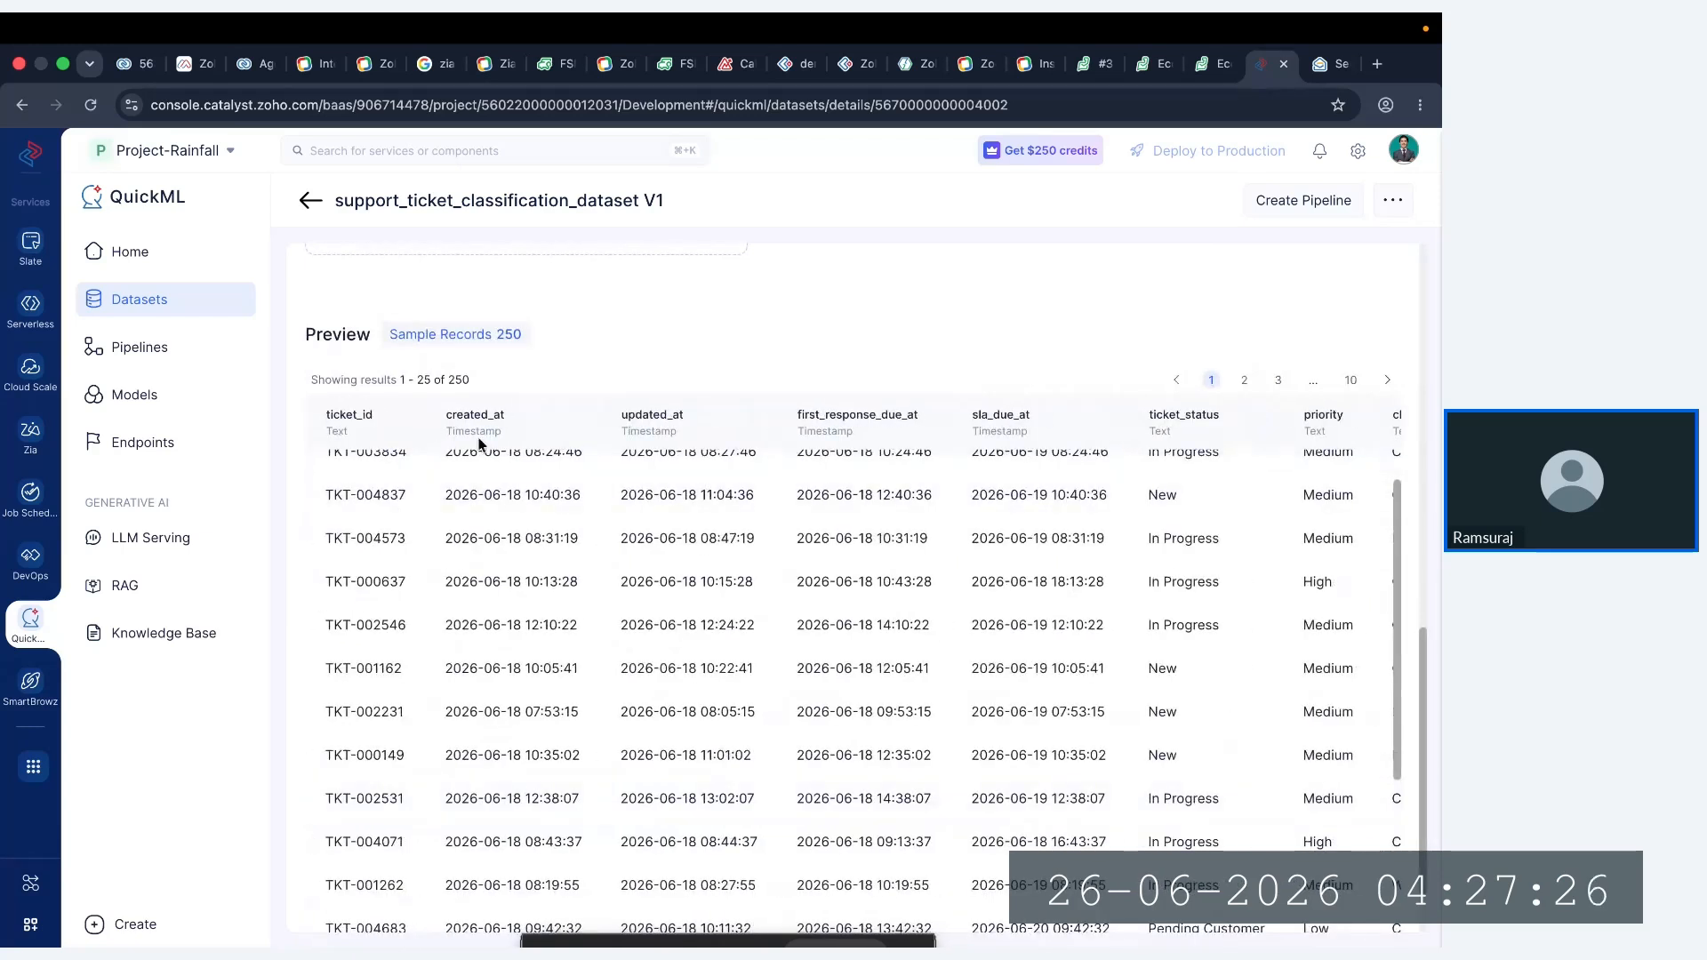
pyautogui.scroll(5, 498, 551)
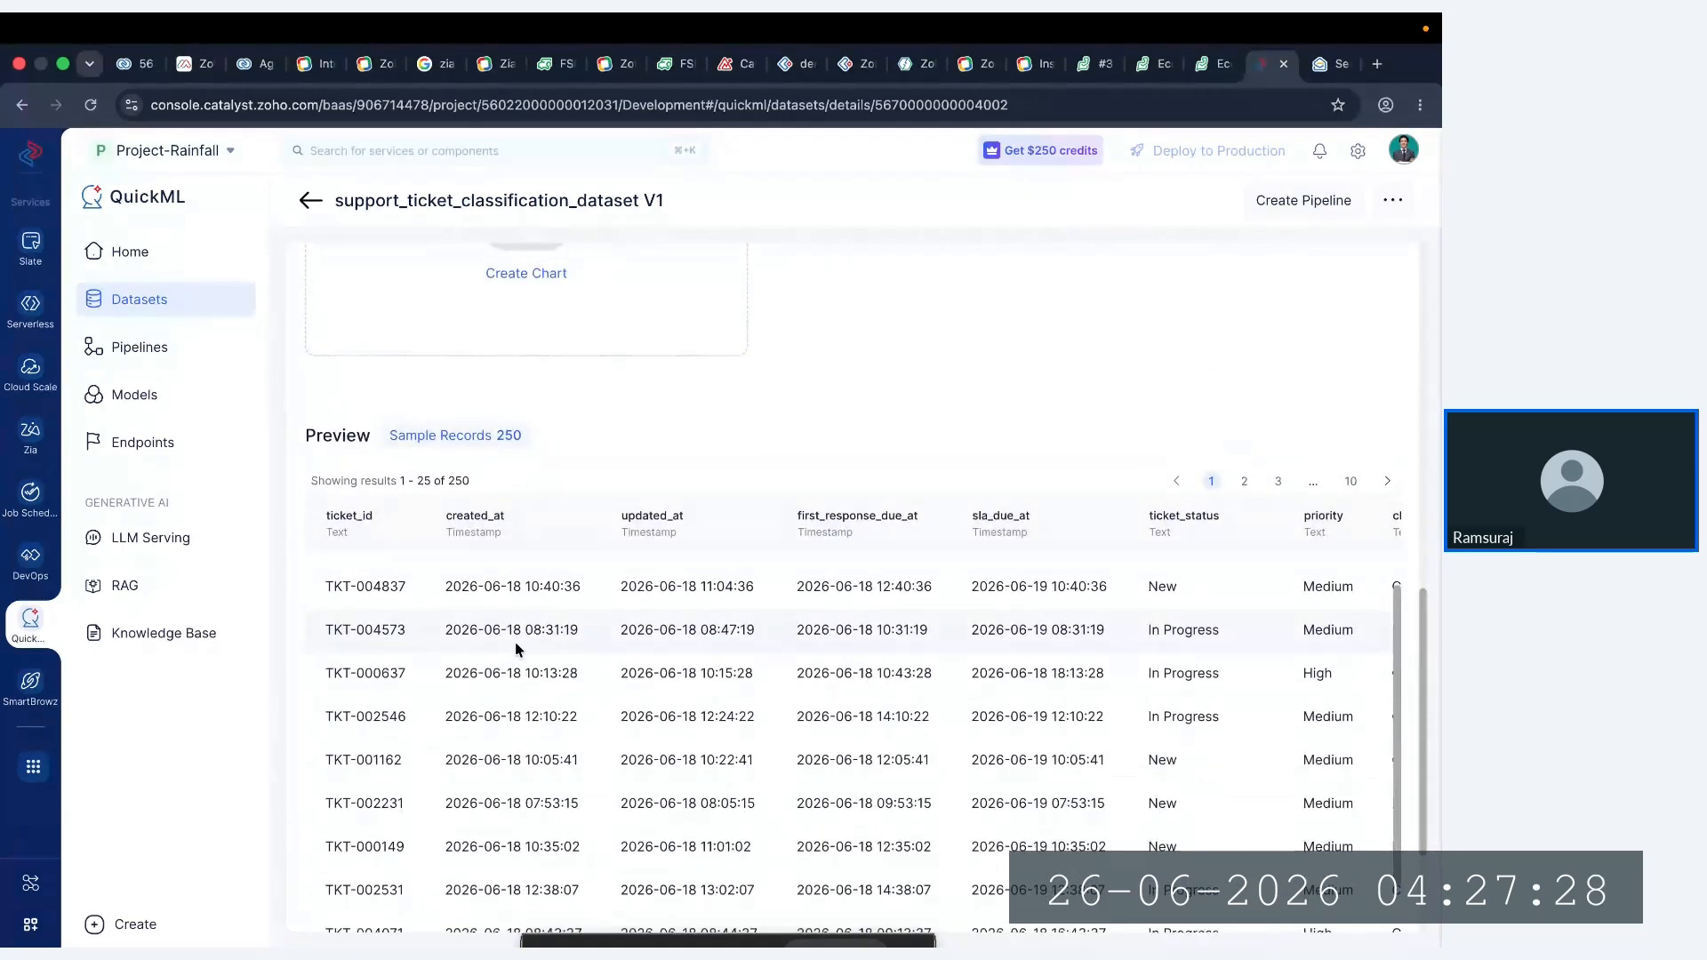
pyautogui.scroll(1, 642, 655)
pyautogui.scroll(-1, 653, 657)
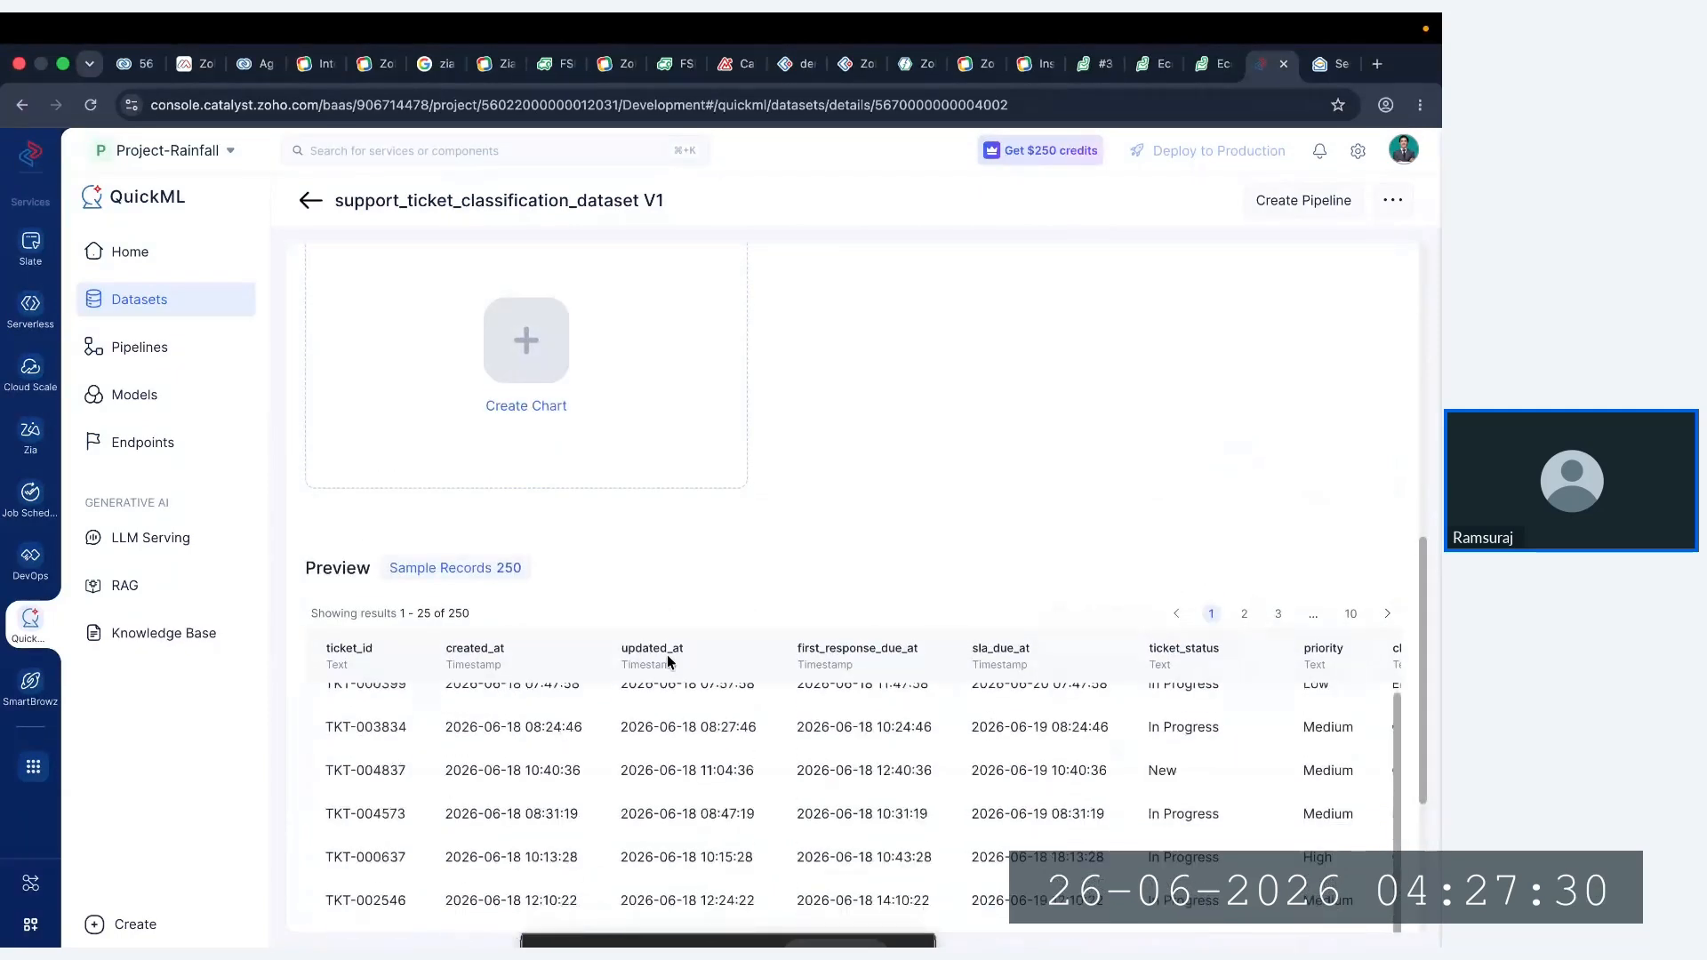
# - Examine the sample record columns of the dataset from the timestamps through to subject, body and ticket_class
pyautogui.hscroll(1, 875, 690)
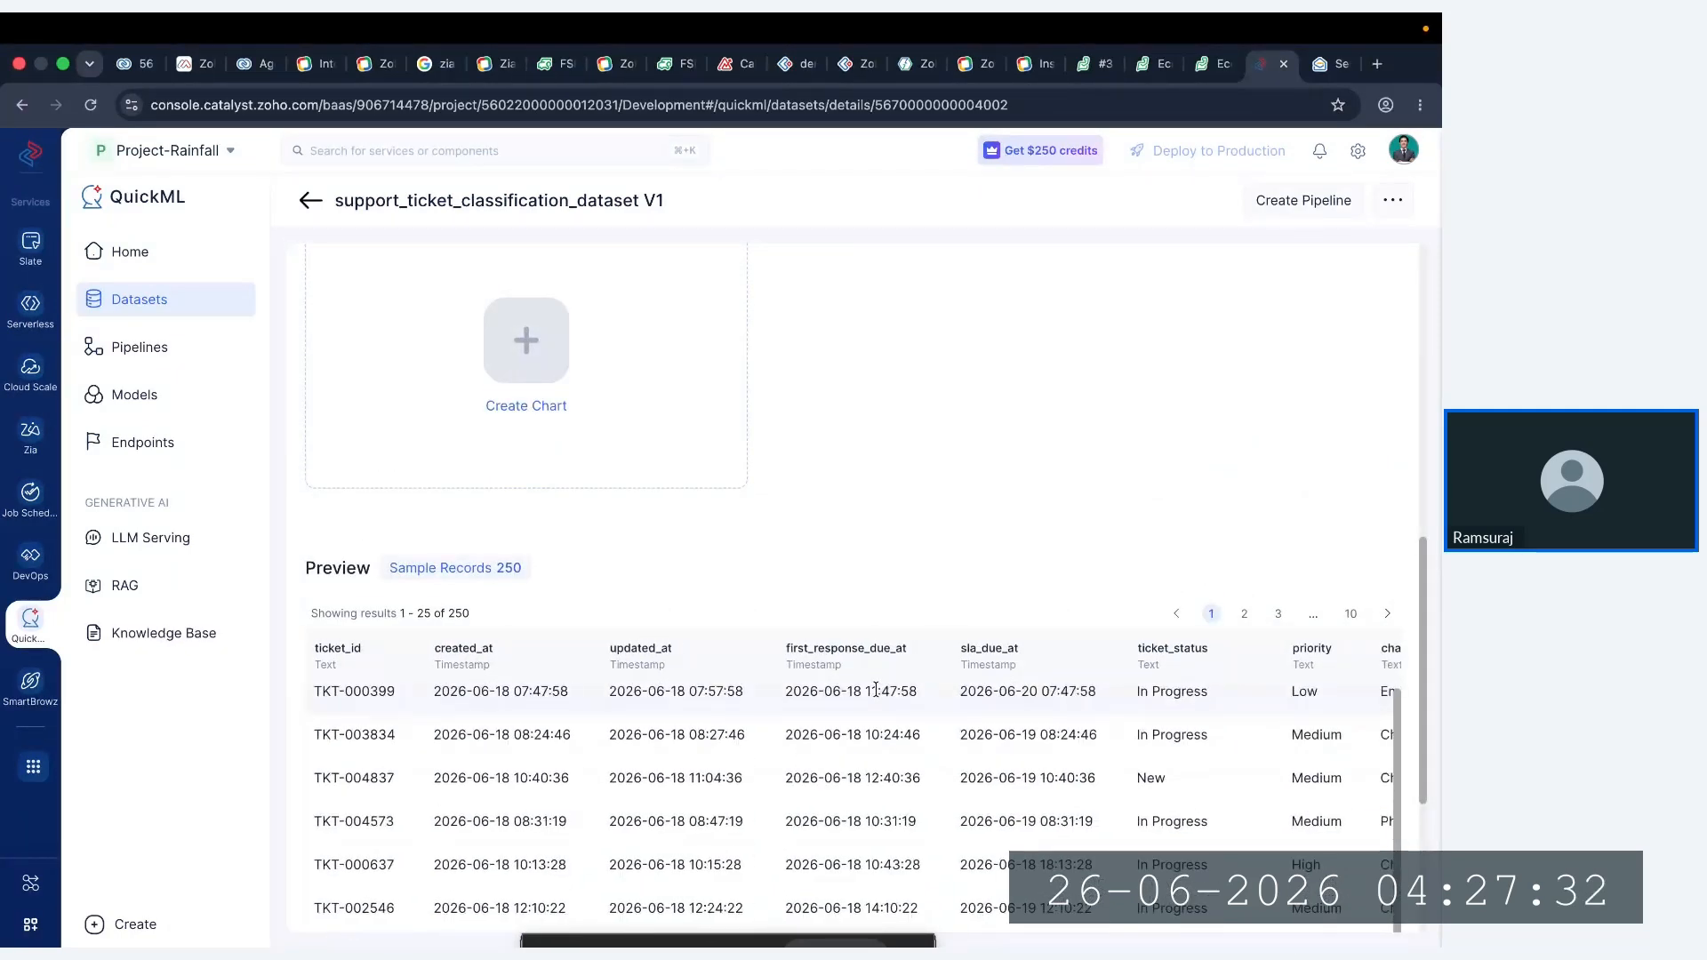
pyautogui.hscroll(5, 876, 689)
pyautogui.hscroll(2, 877, 690)
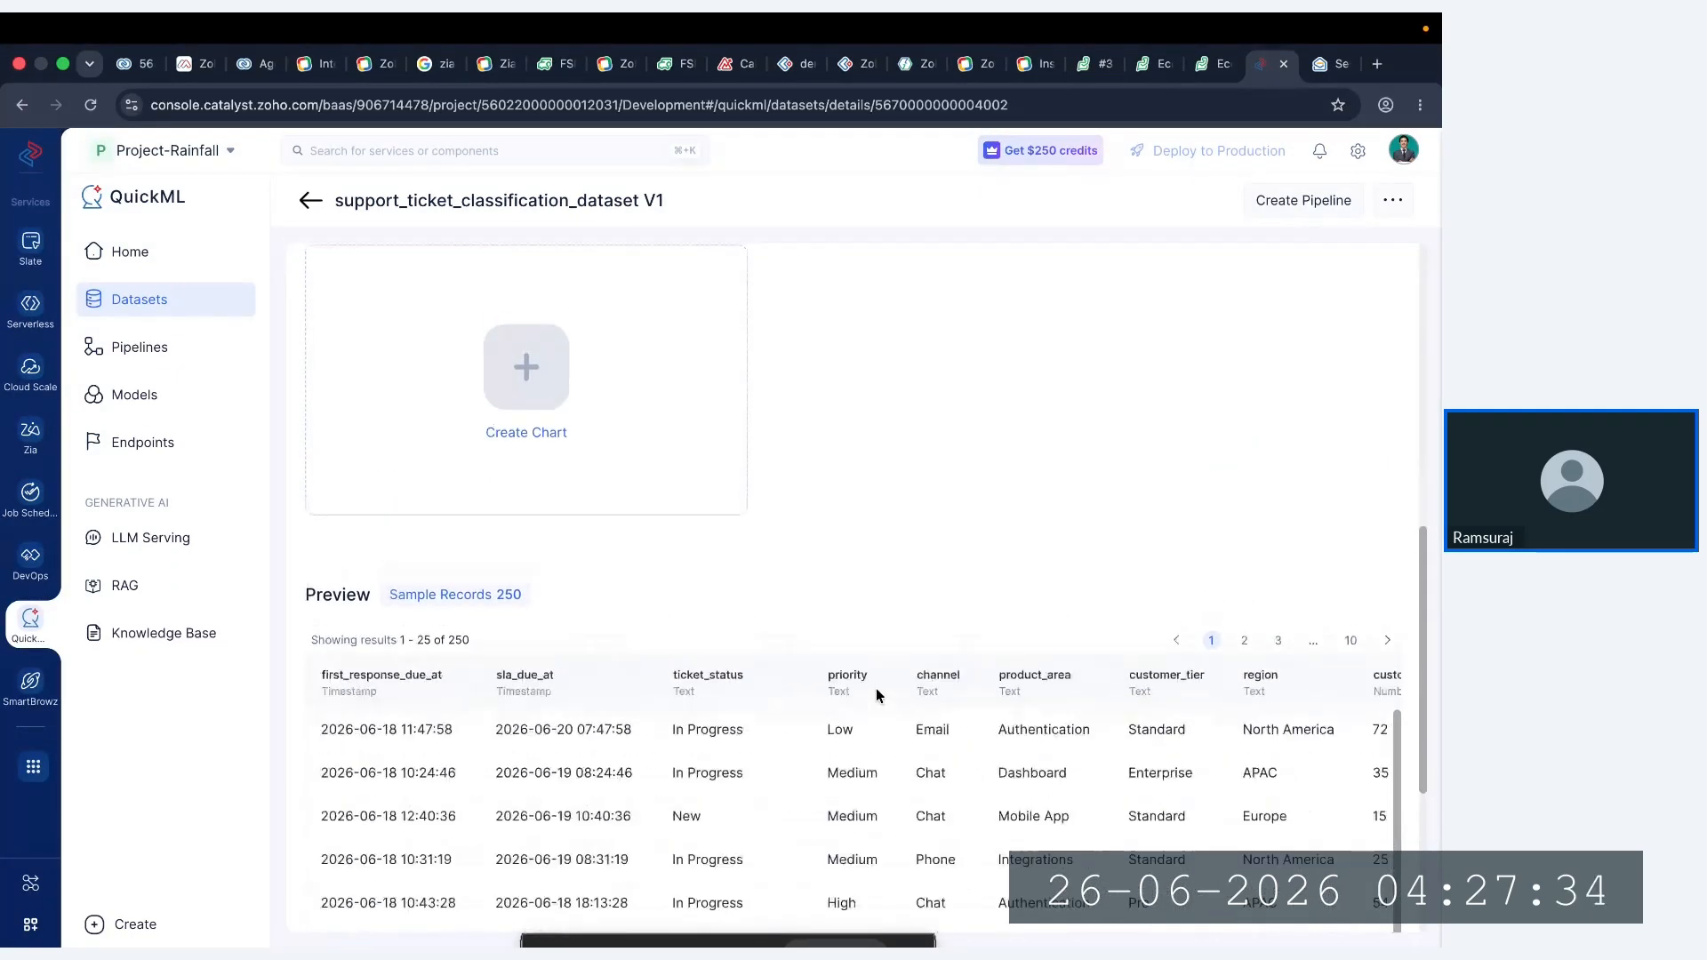
pyautogui.scroll(-3, 877, 694)
pyautogui.scroll(2, 898, 676)
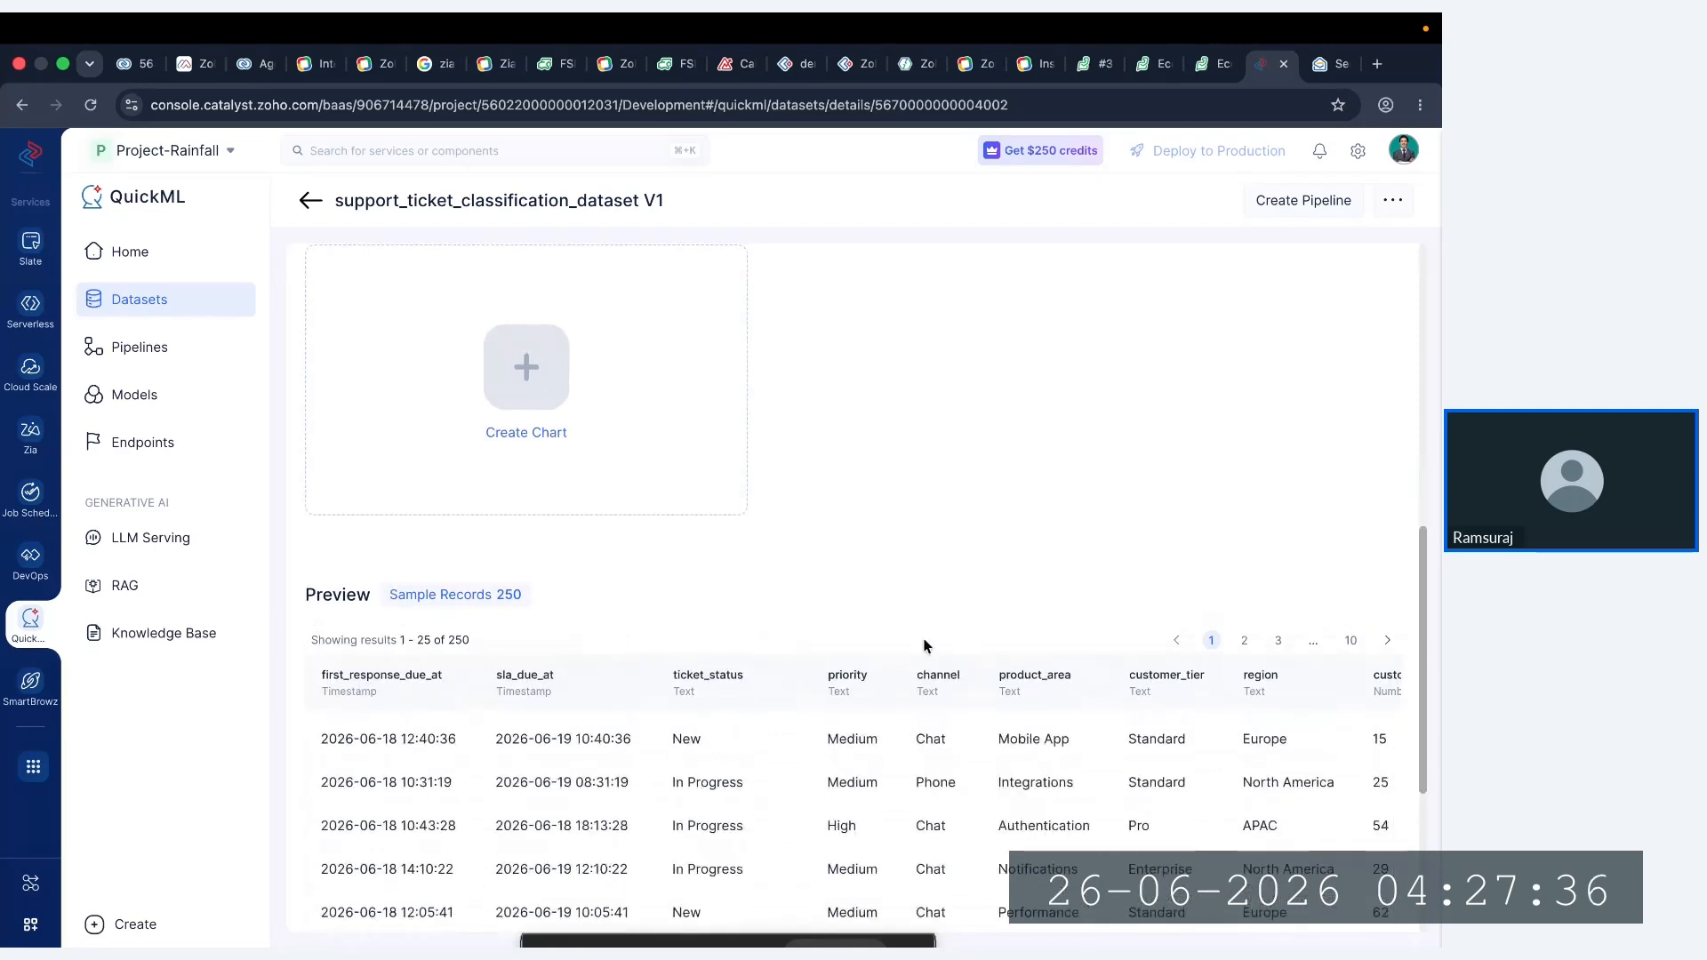
pyautogui.scroll(-2, 924, 642)
pyautogui.scroll(-2, 931, 637)
pyautogui.hscroll(2, 932, 637)
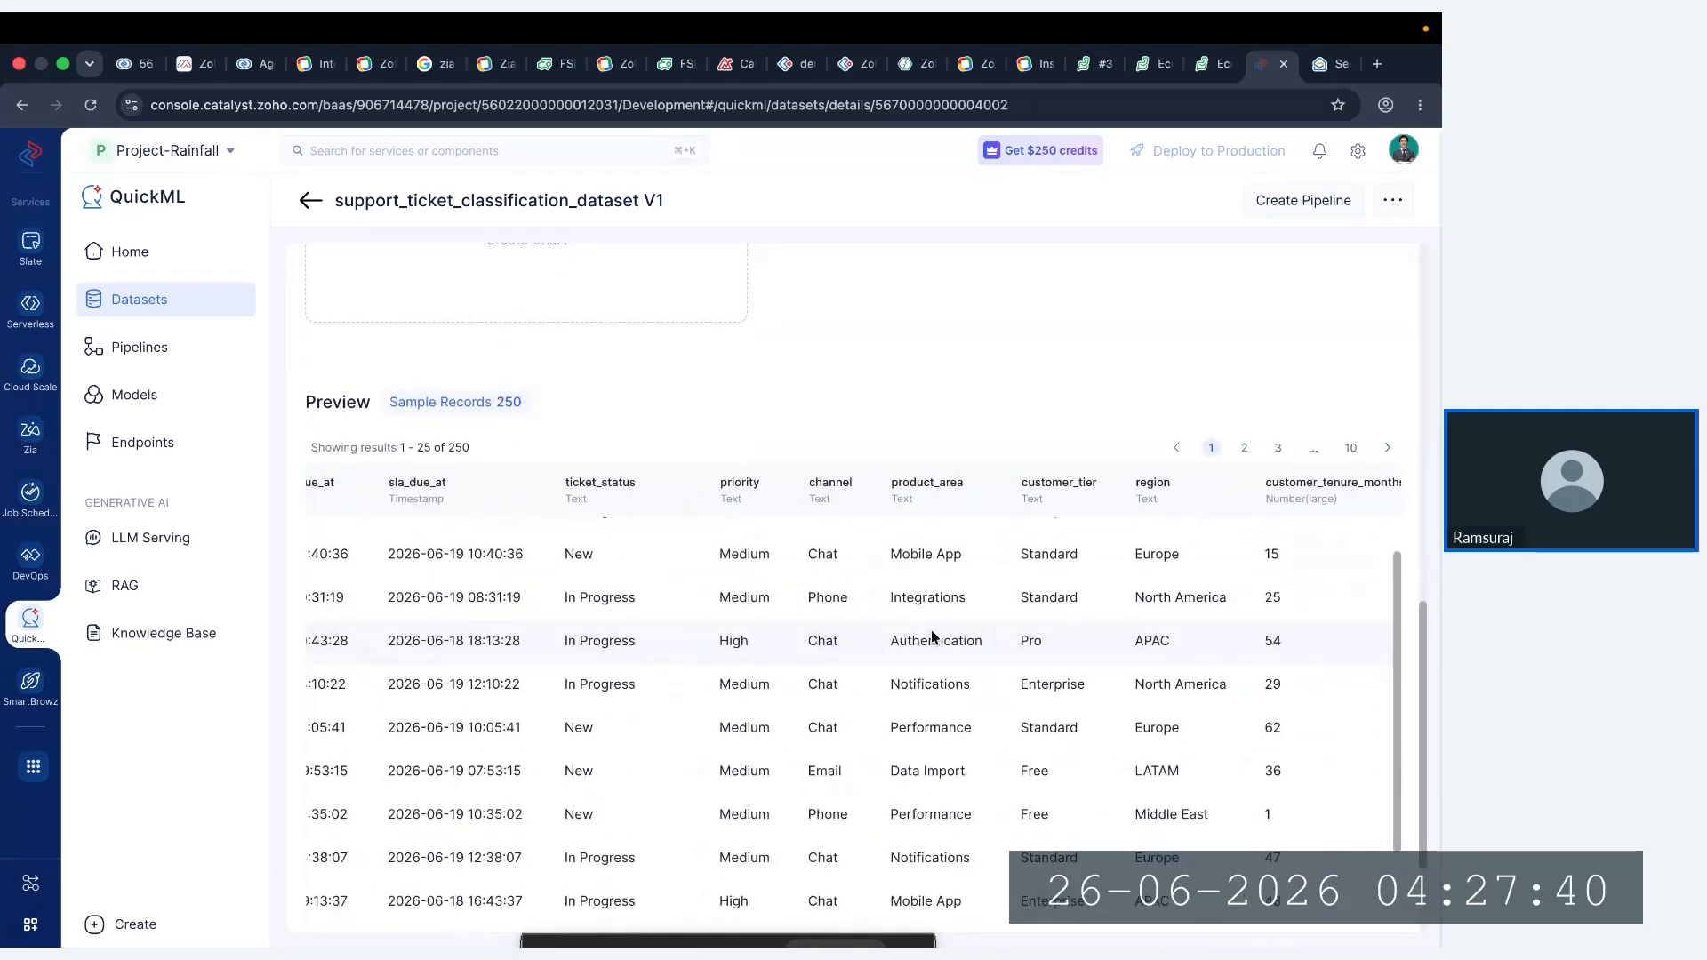
pyautogui.hscroll(2, 932, 637)
pyautogui.scroll(3, 932, 637)
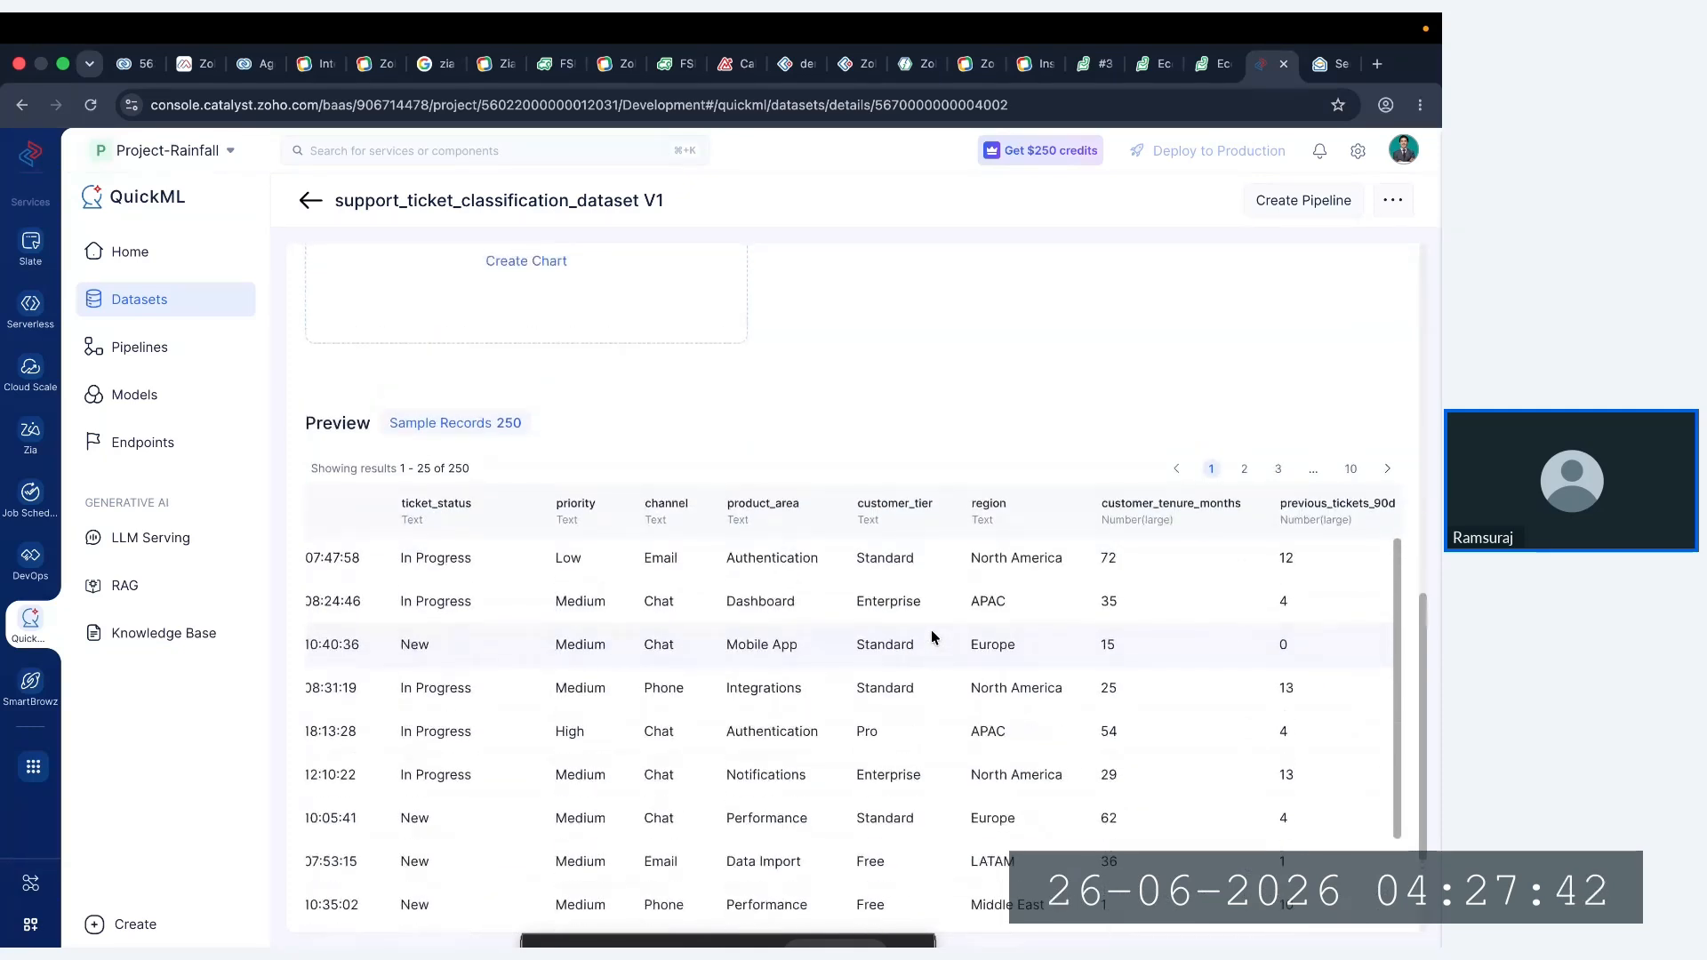
pyautogui.hscroll(7, 932, 637)
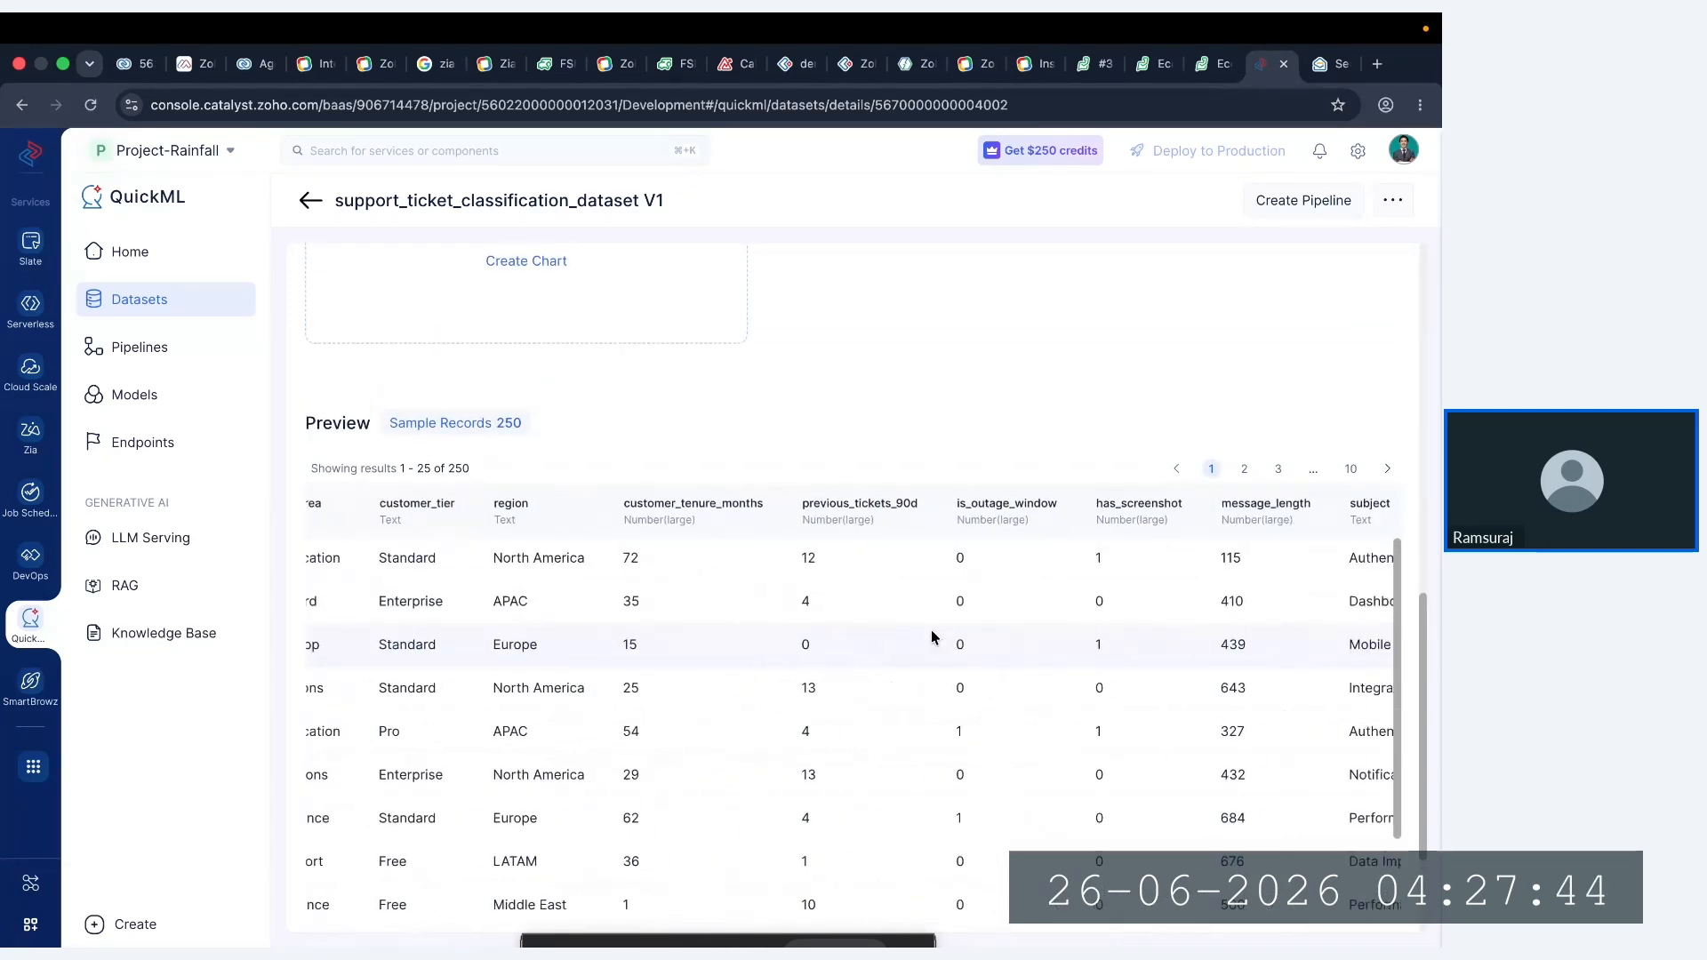
pyautogui.hscroll(6, 932, 637)
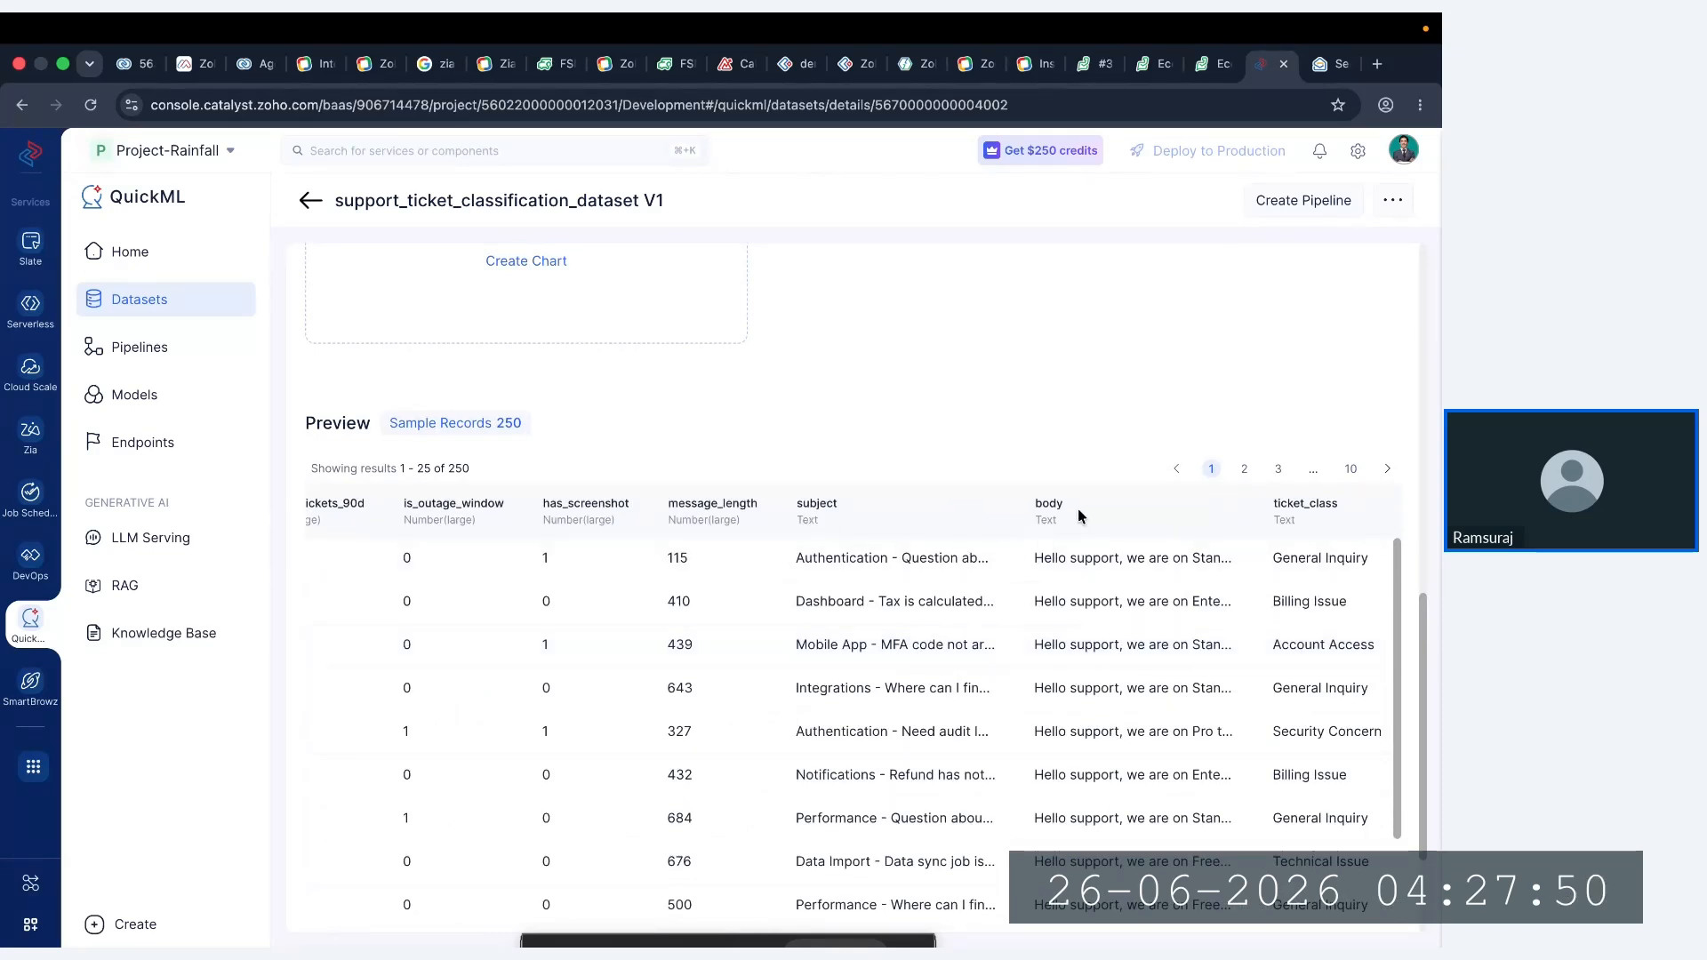
# - Highlight the subject, body and ticket_class headings in the sample records and inspect the first ticket's values
pyautogui.moveTo(1272, 503); pyautogui.dragTo(1342, 506)
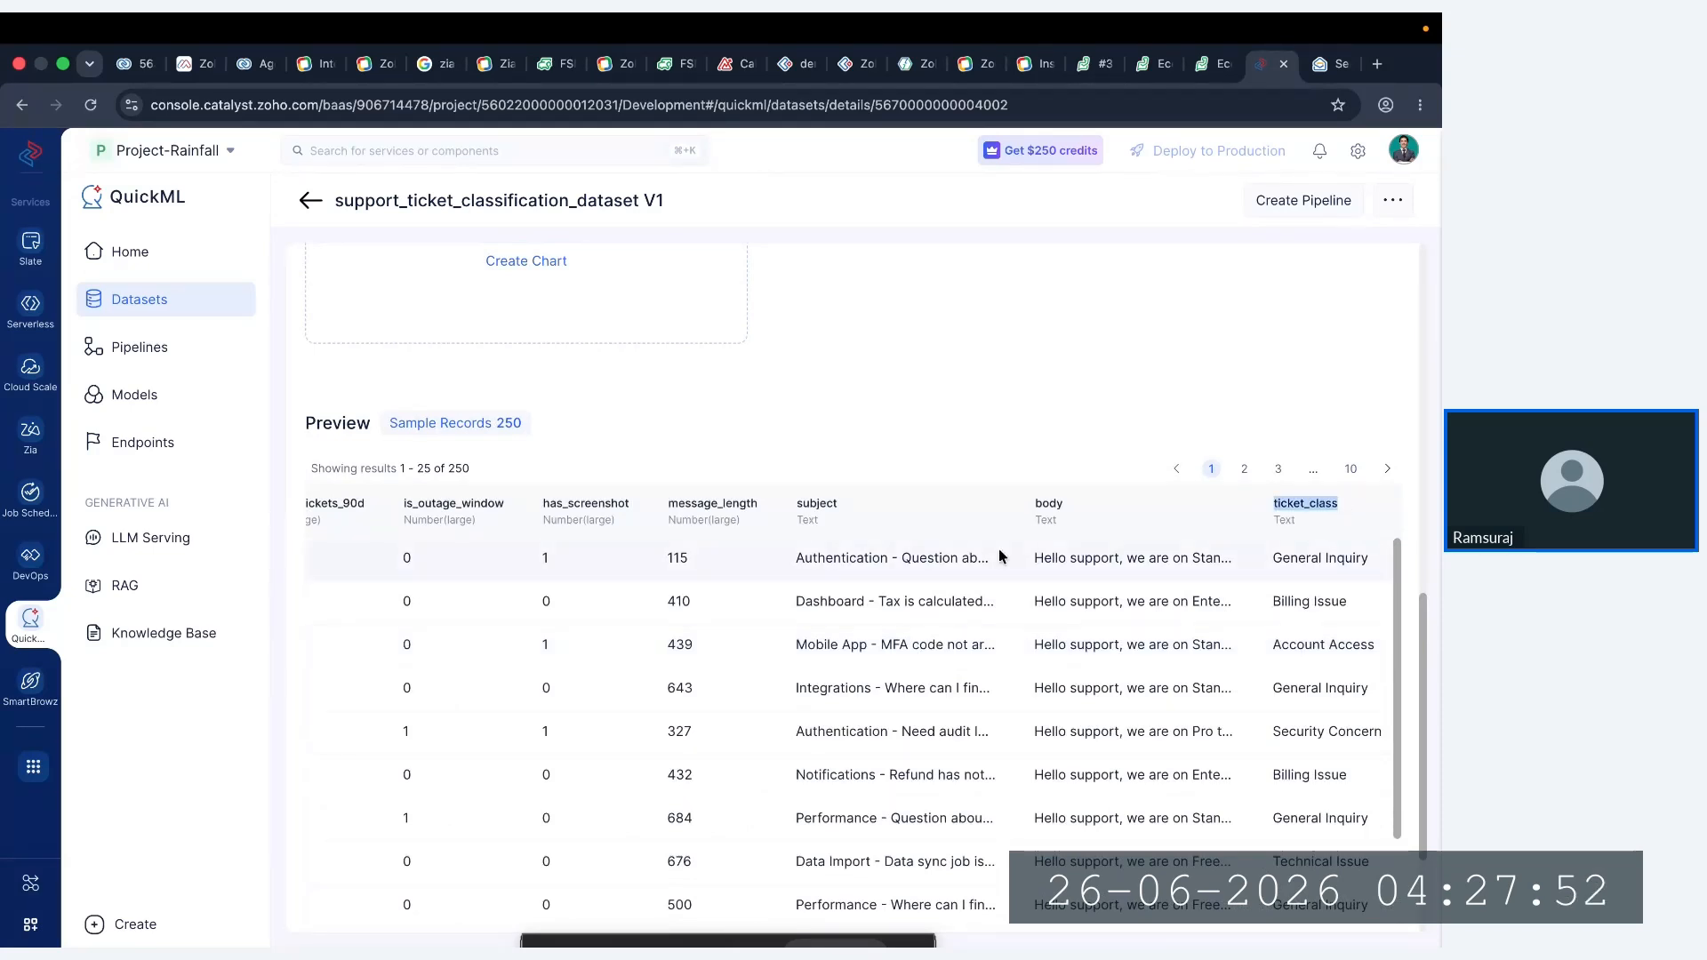
pyautogui.click(822, 530)
pyautogui.moveTo(775, 507); pyautogui.dragTo(1362, 505)
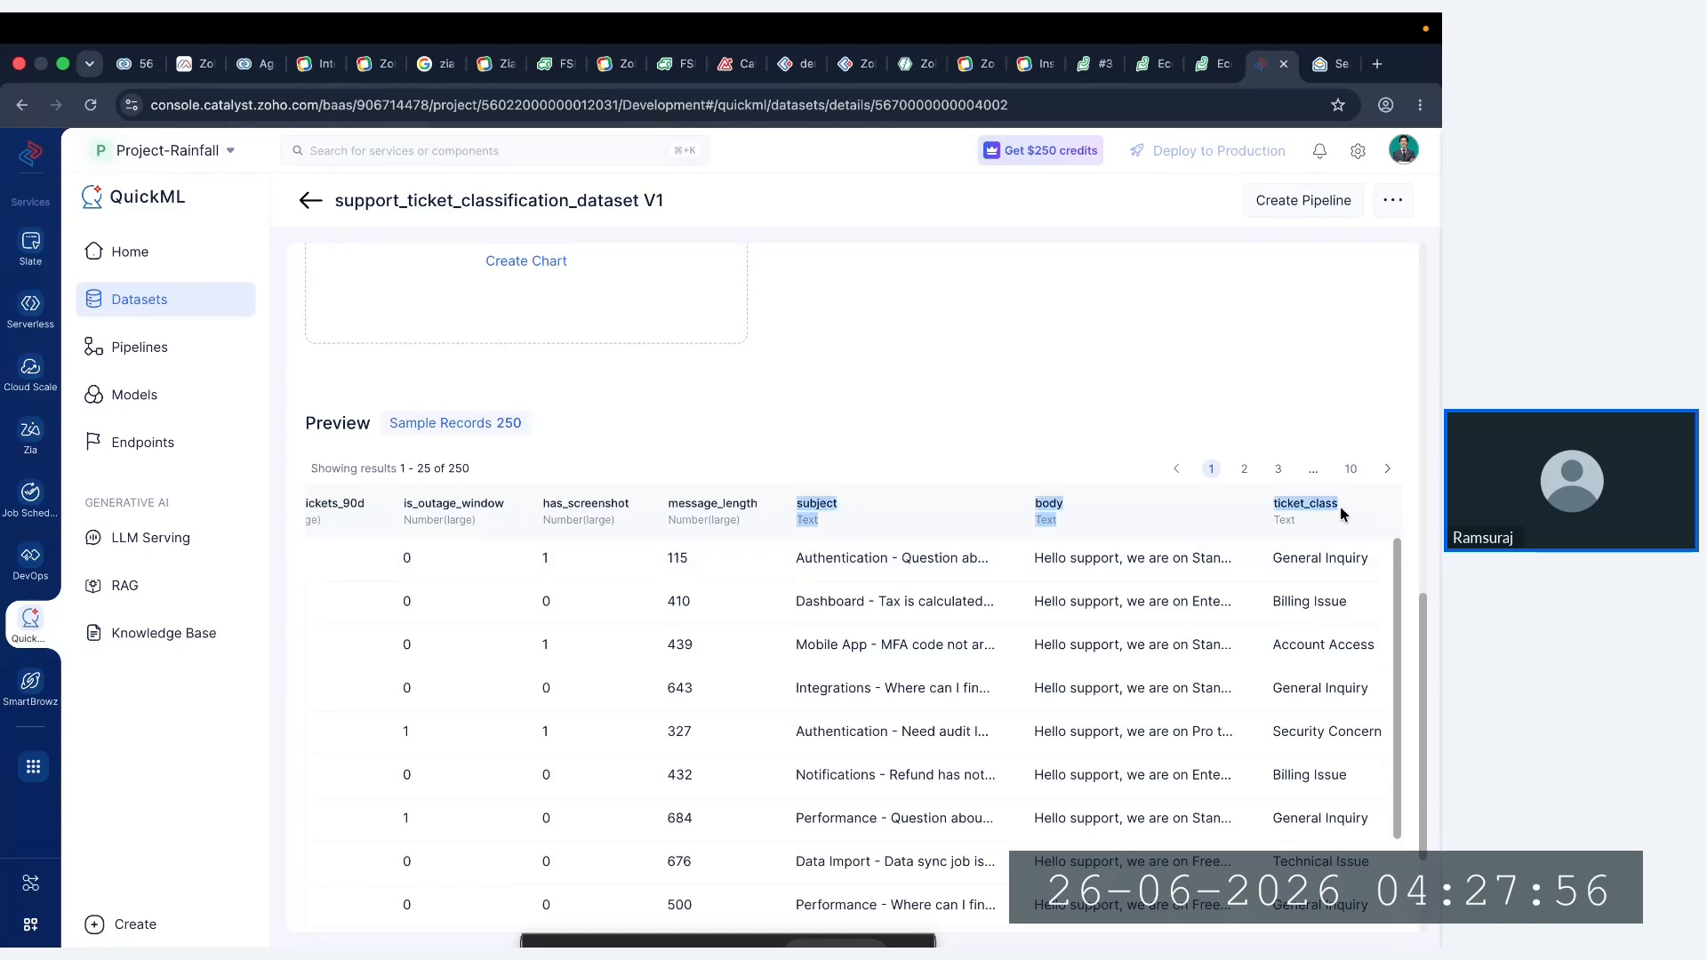
pyautogui.click(1340, 507)
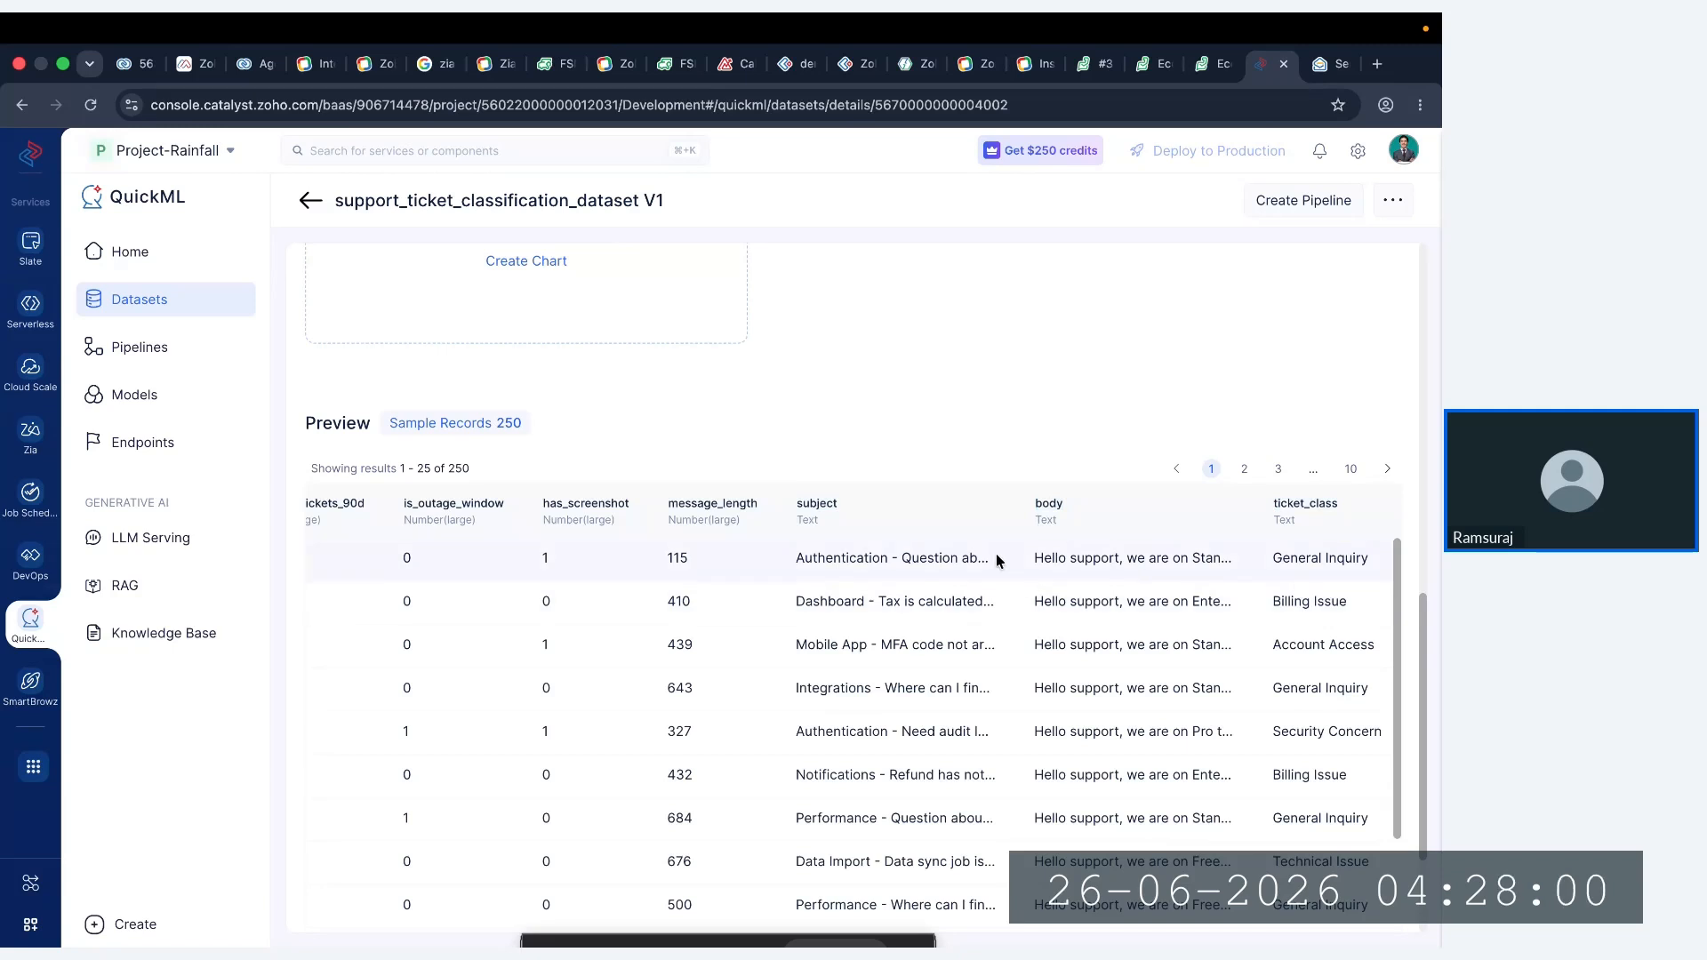
pyautogui.moveTo(919, 562); pyautogui.dragTo(1393, 560)
pyautogui.click(1077, 559)
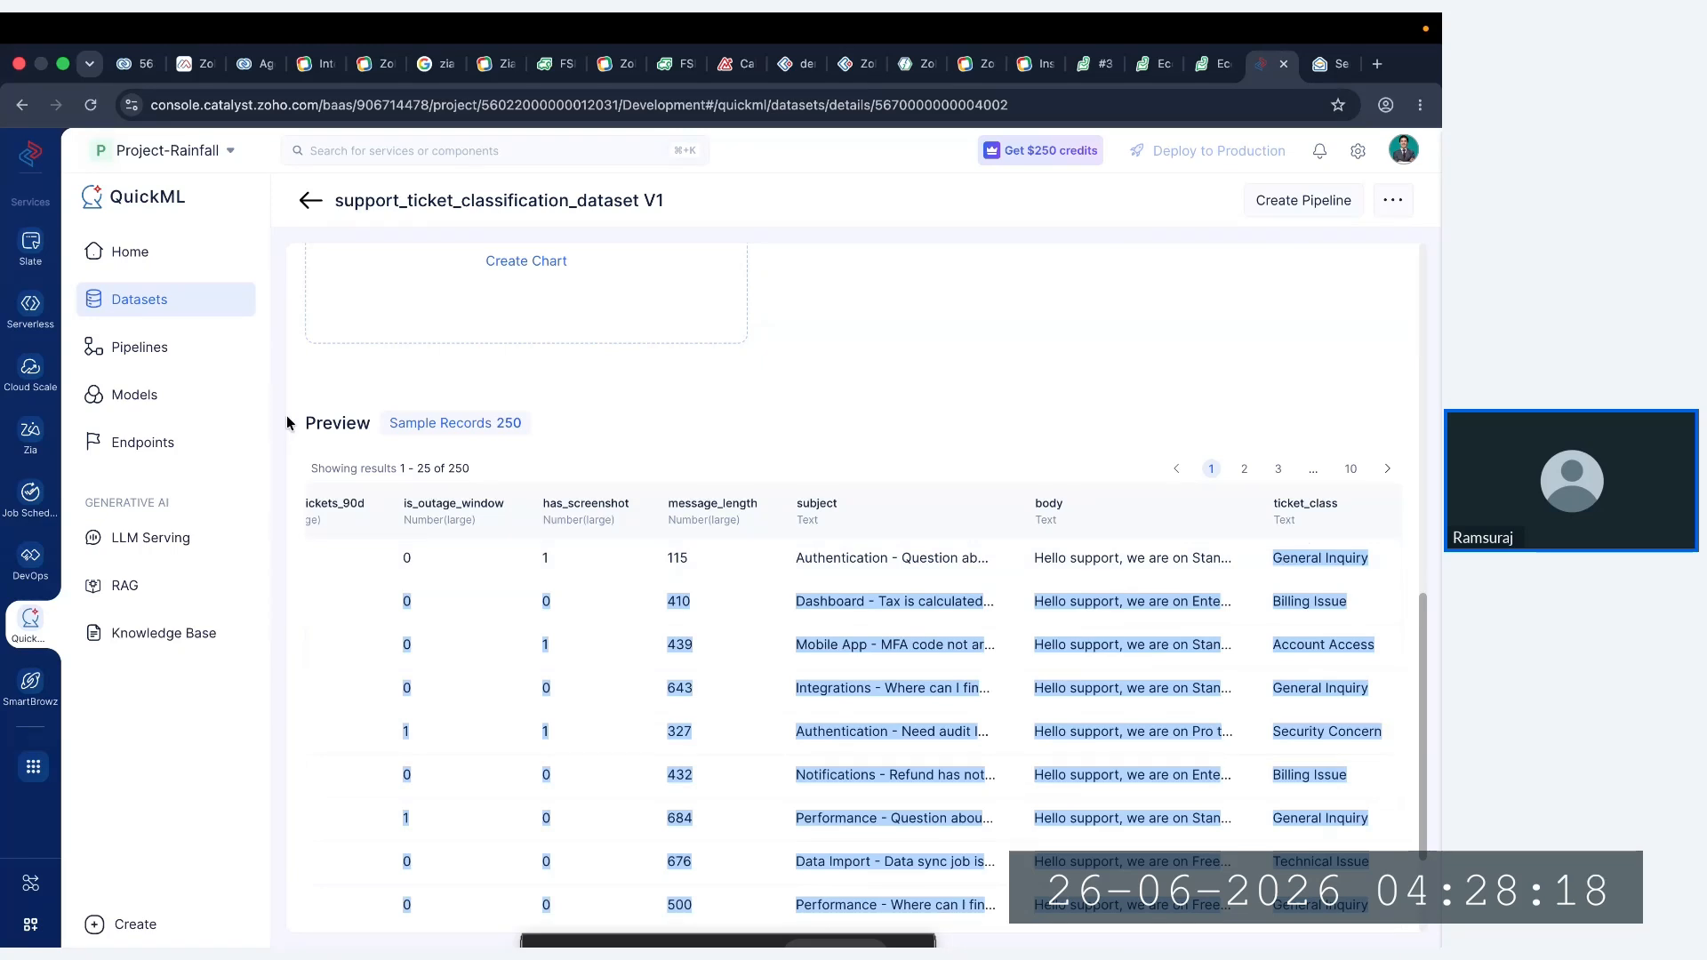
# - Open the executed Classification pipeline from the pipelines list in the pipeline builder for editing
pyautogui.click(108, 340)
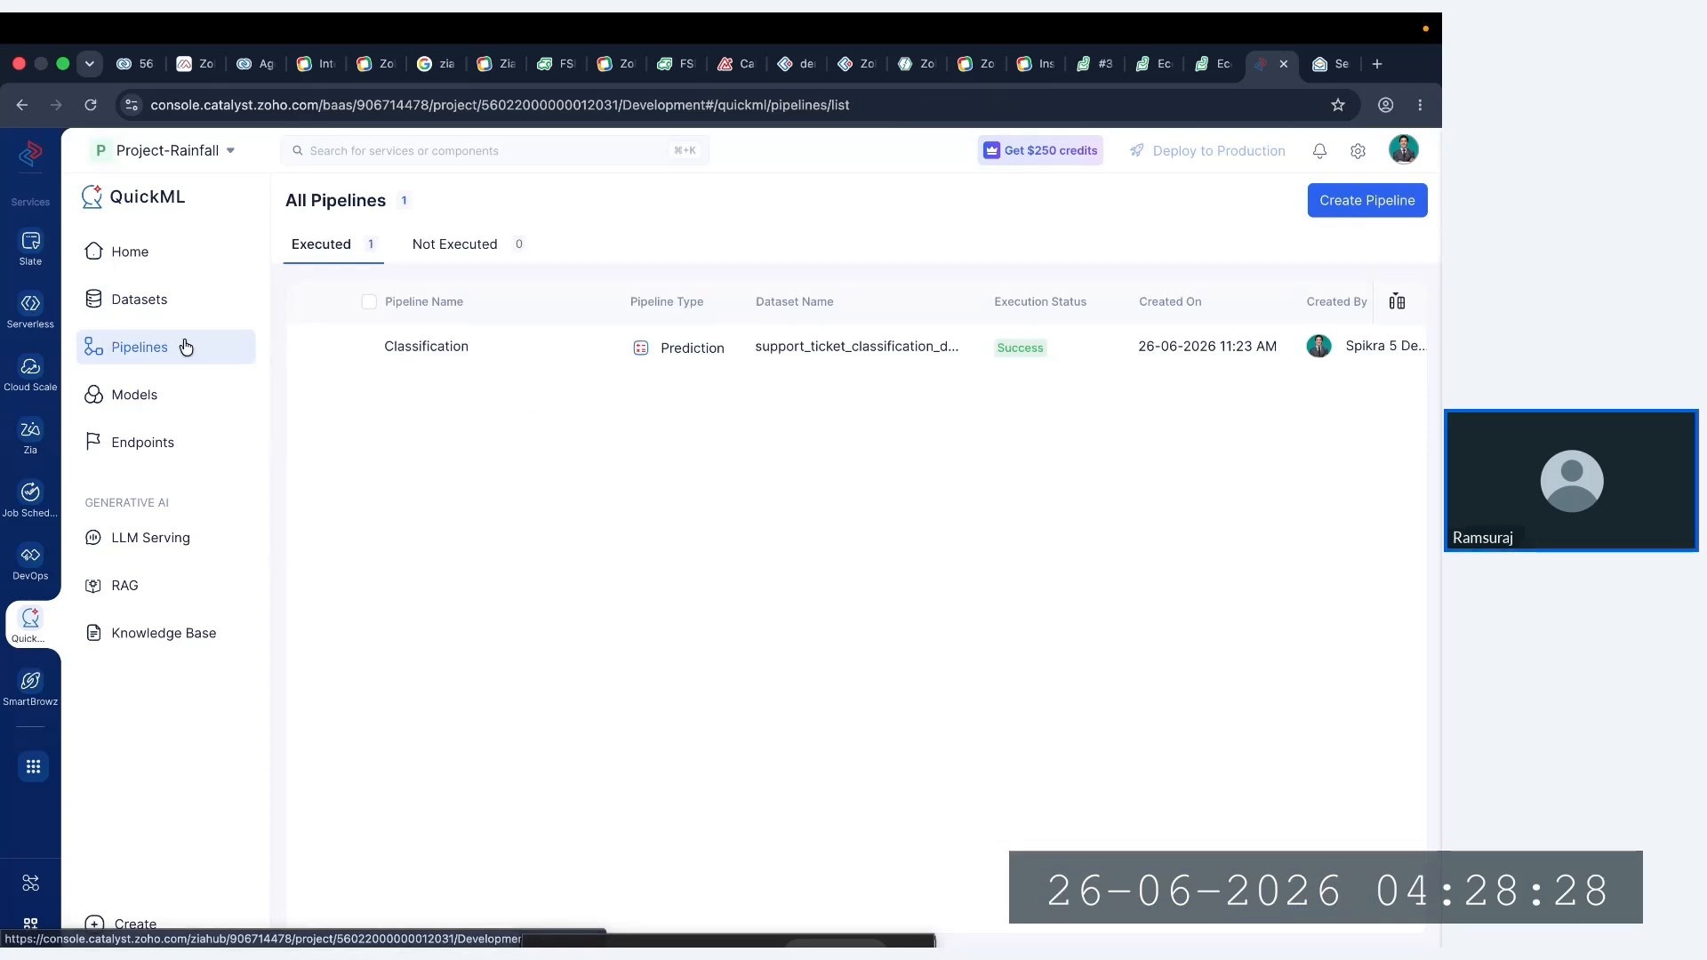
pyautogui.click(447, 353)
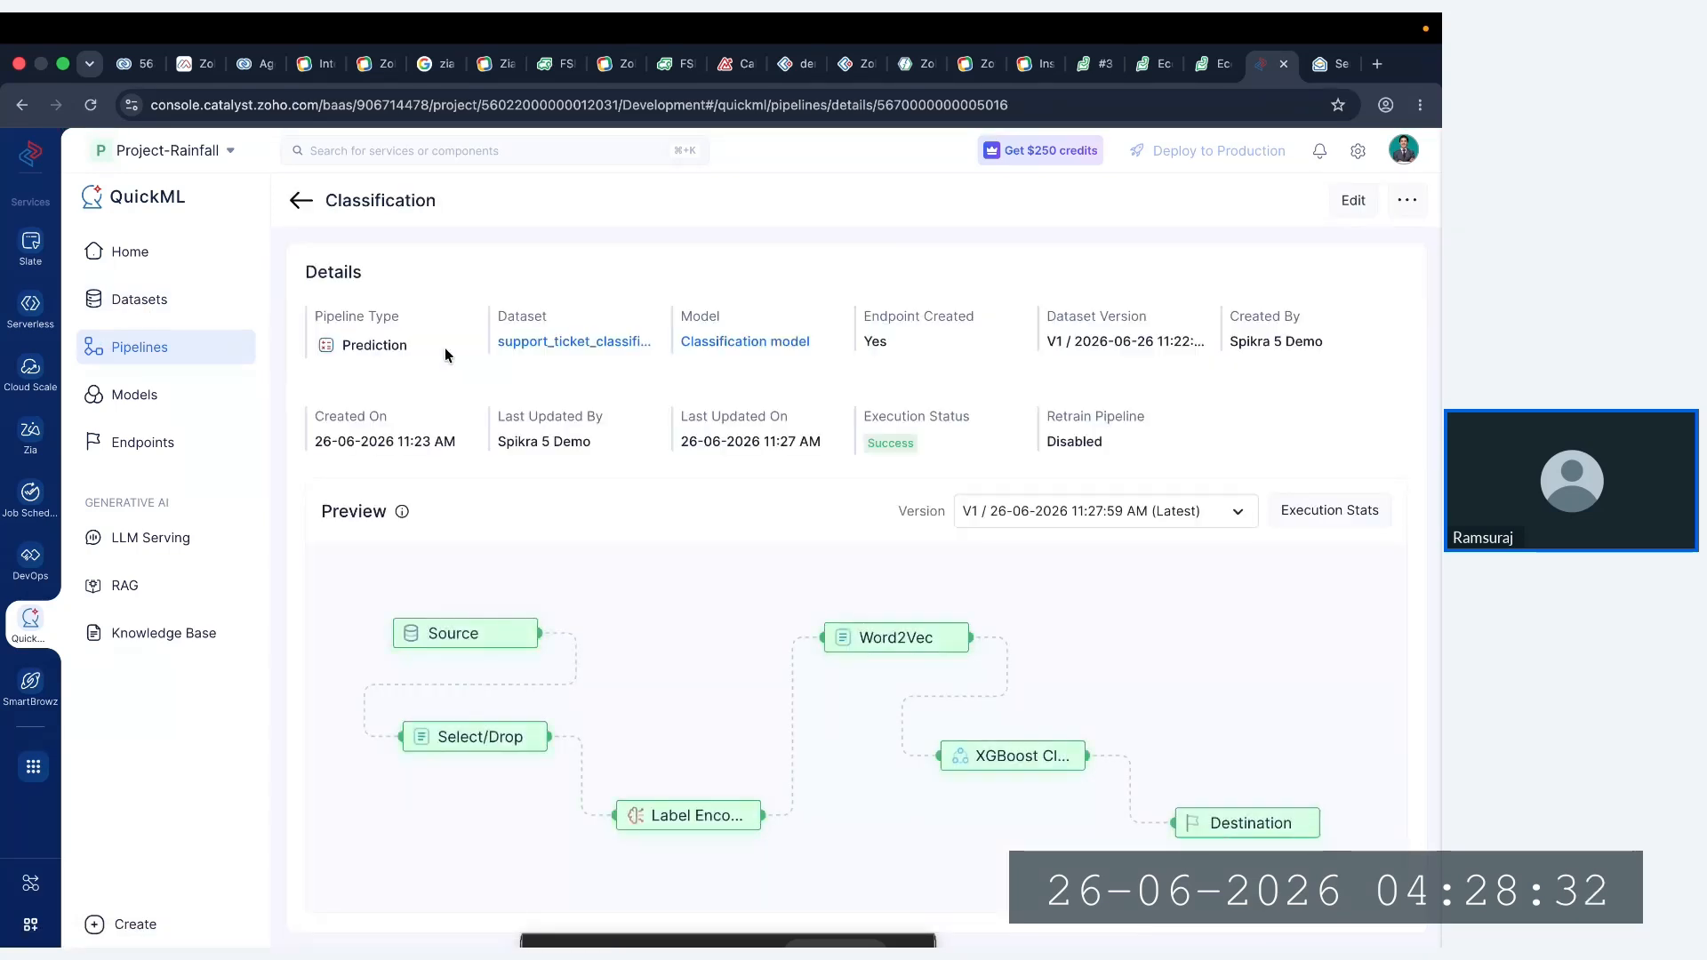
pyautogui.click(1342, 199)
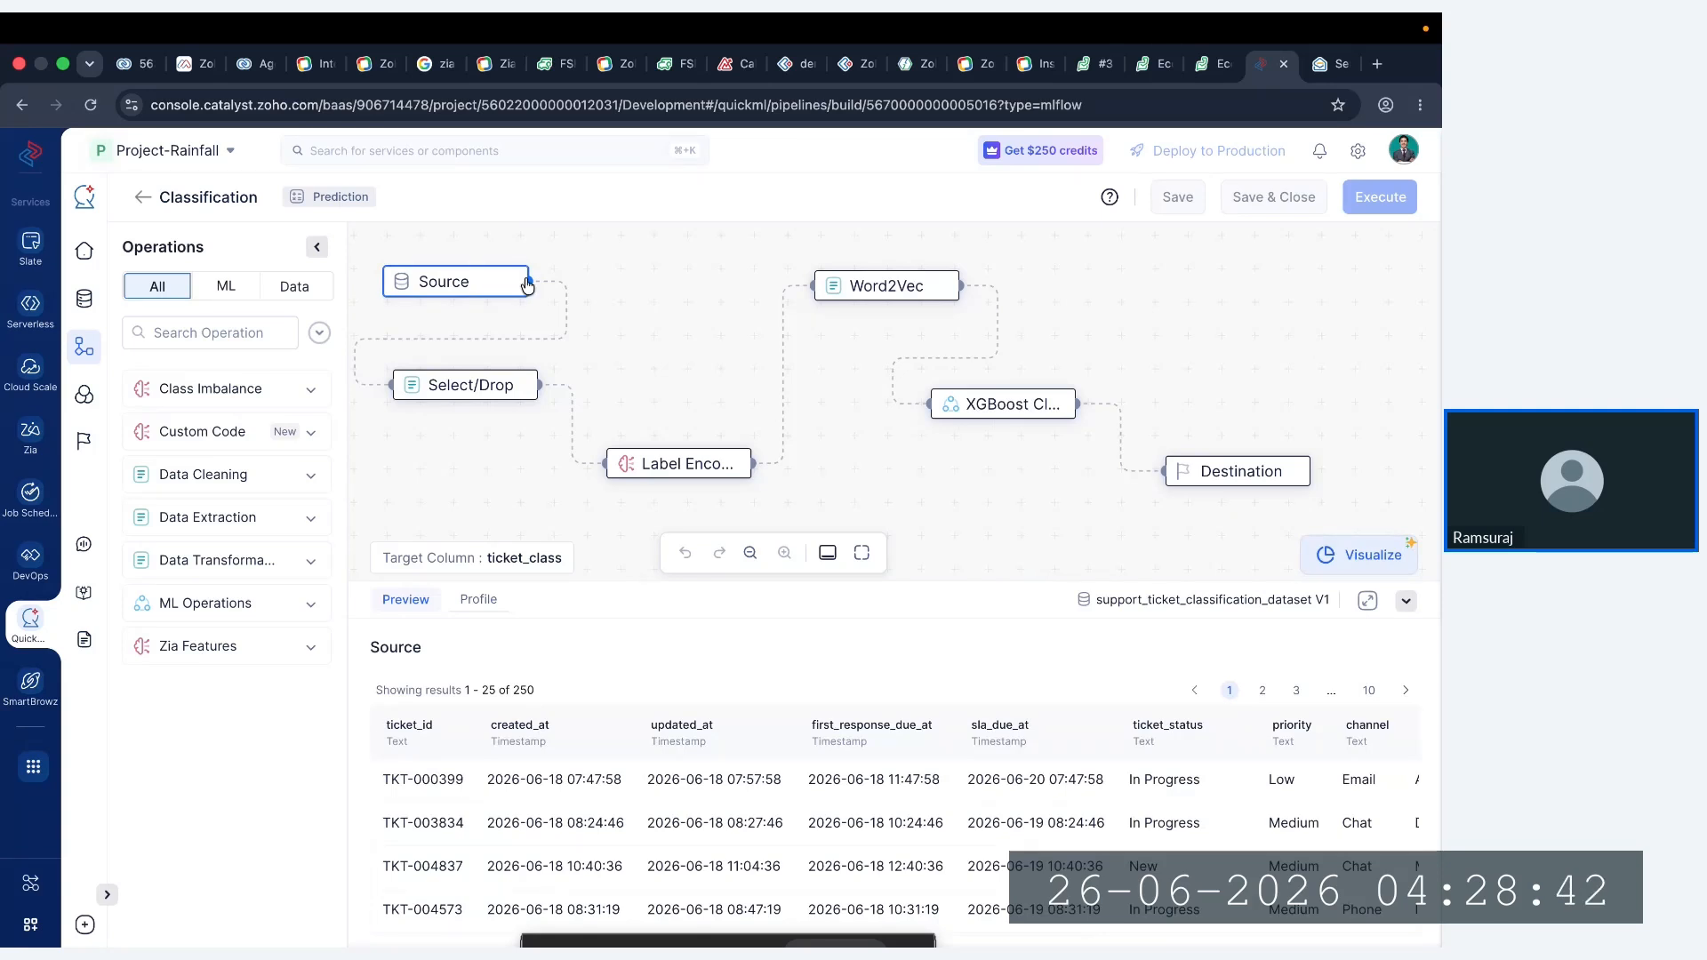
# - Examine the Source node's data preview in the pipeline builder across all of its columns
pyautogui.scroll(-3, 613, 826)
pyautogui.scroll(3, 613, 825)
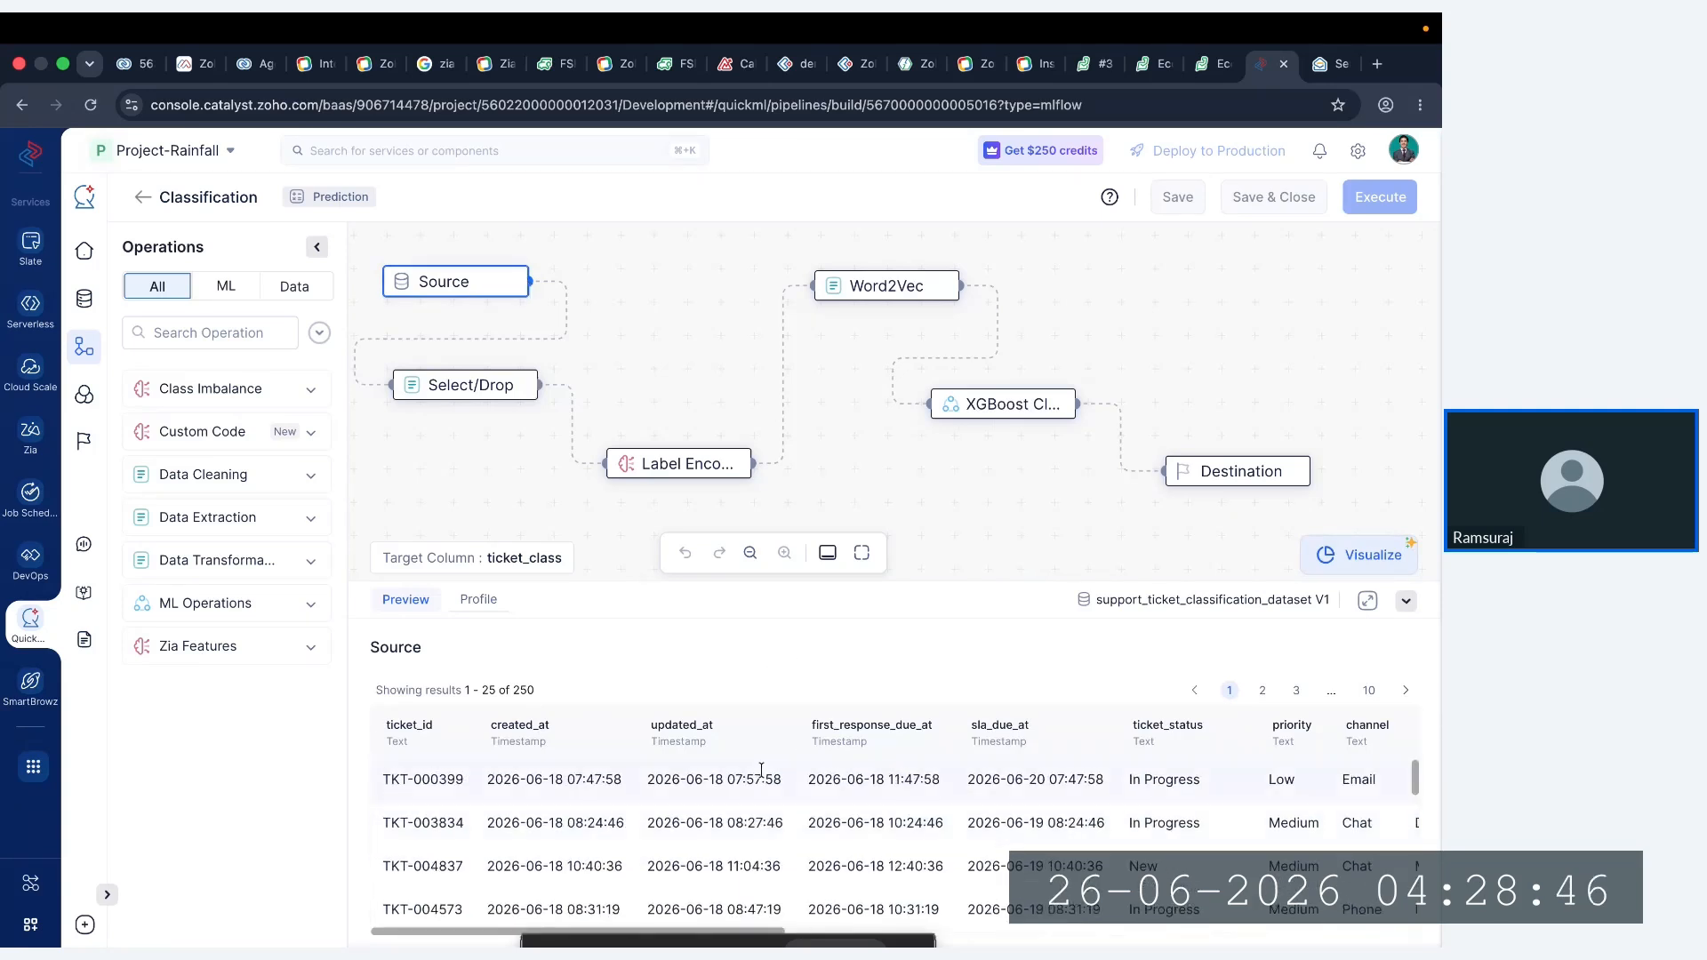
pyautogui.scroll(-3, 738, 800)
pyautogui.scroll(3, 761, 770)
pyautogui.hscroll(1, 761, 770)
pyautogui.hscroll(6, 761, 770)
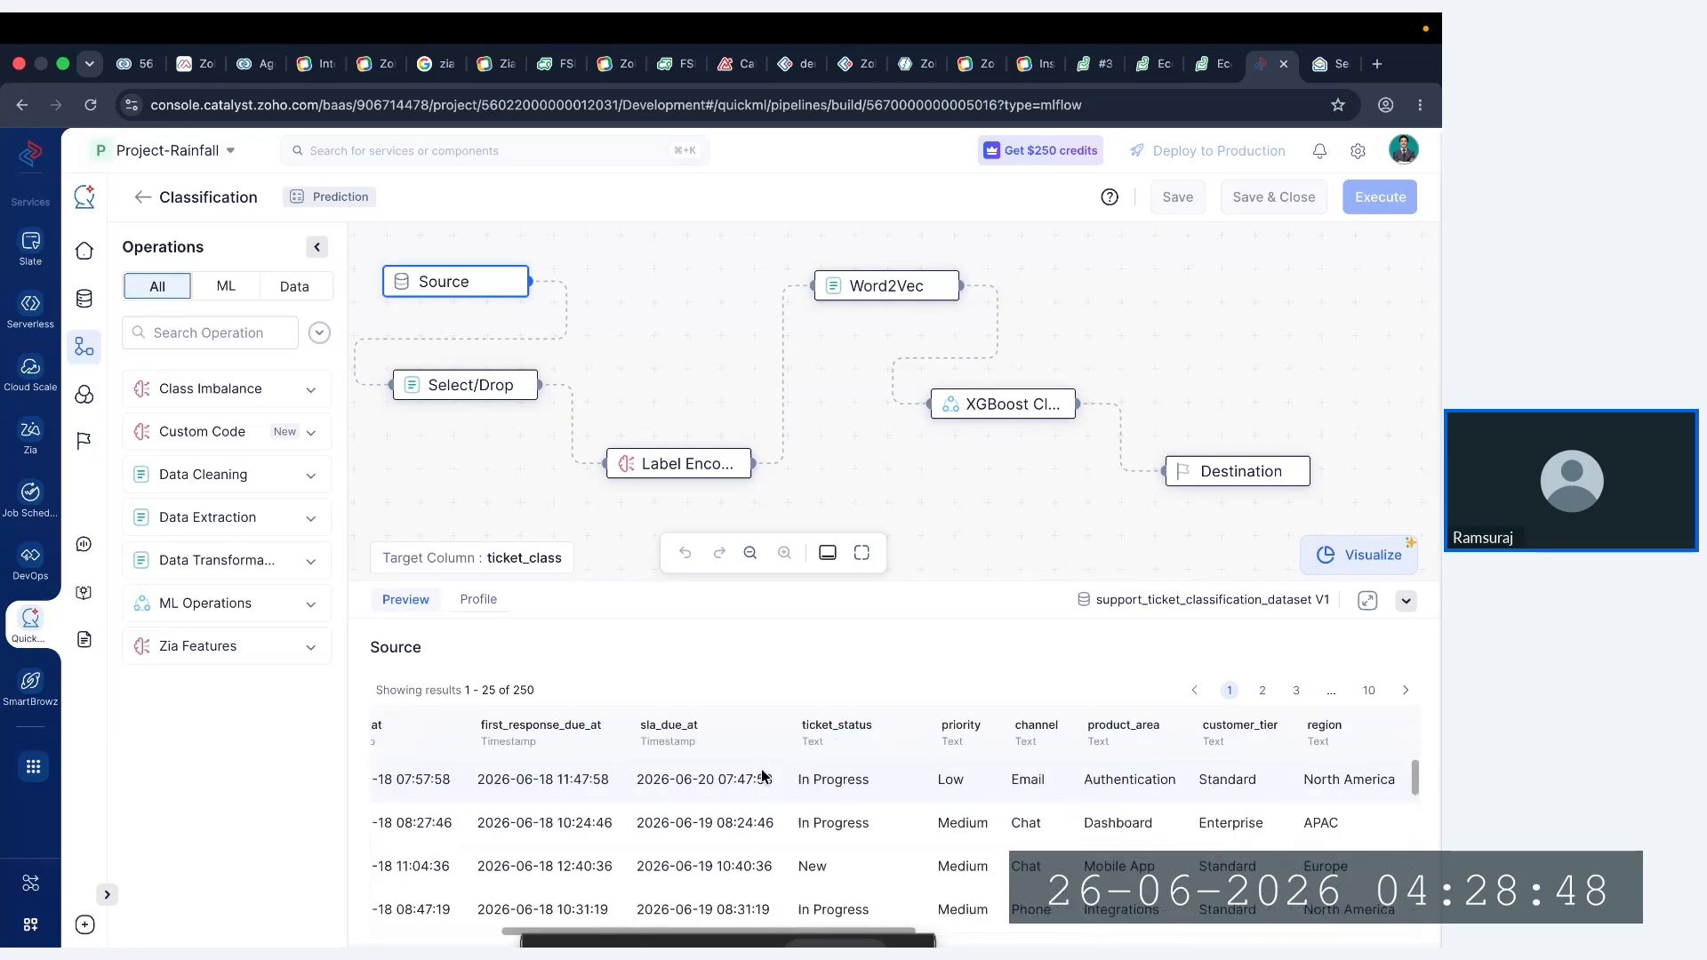
pyautogui.hscroll(6, 761, 770)
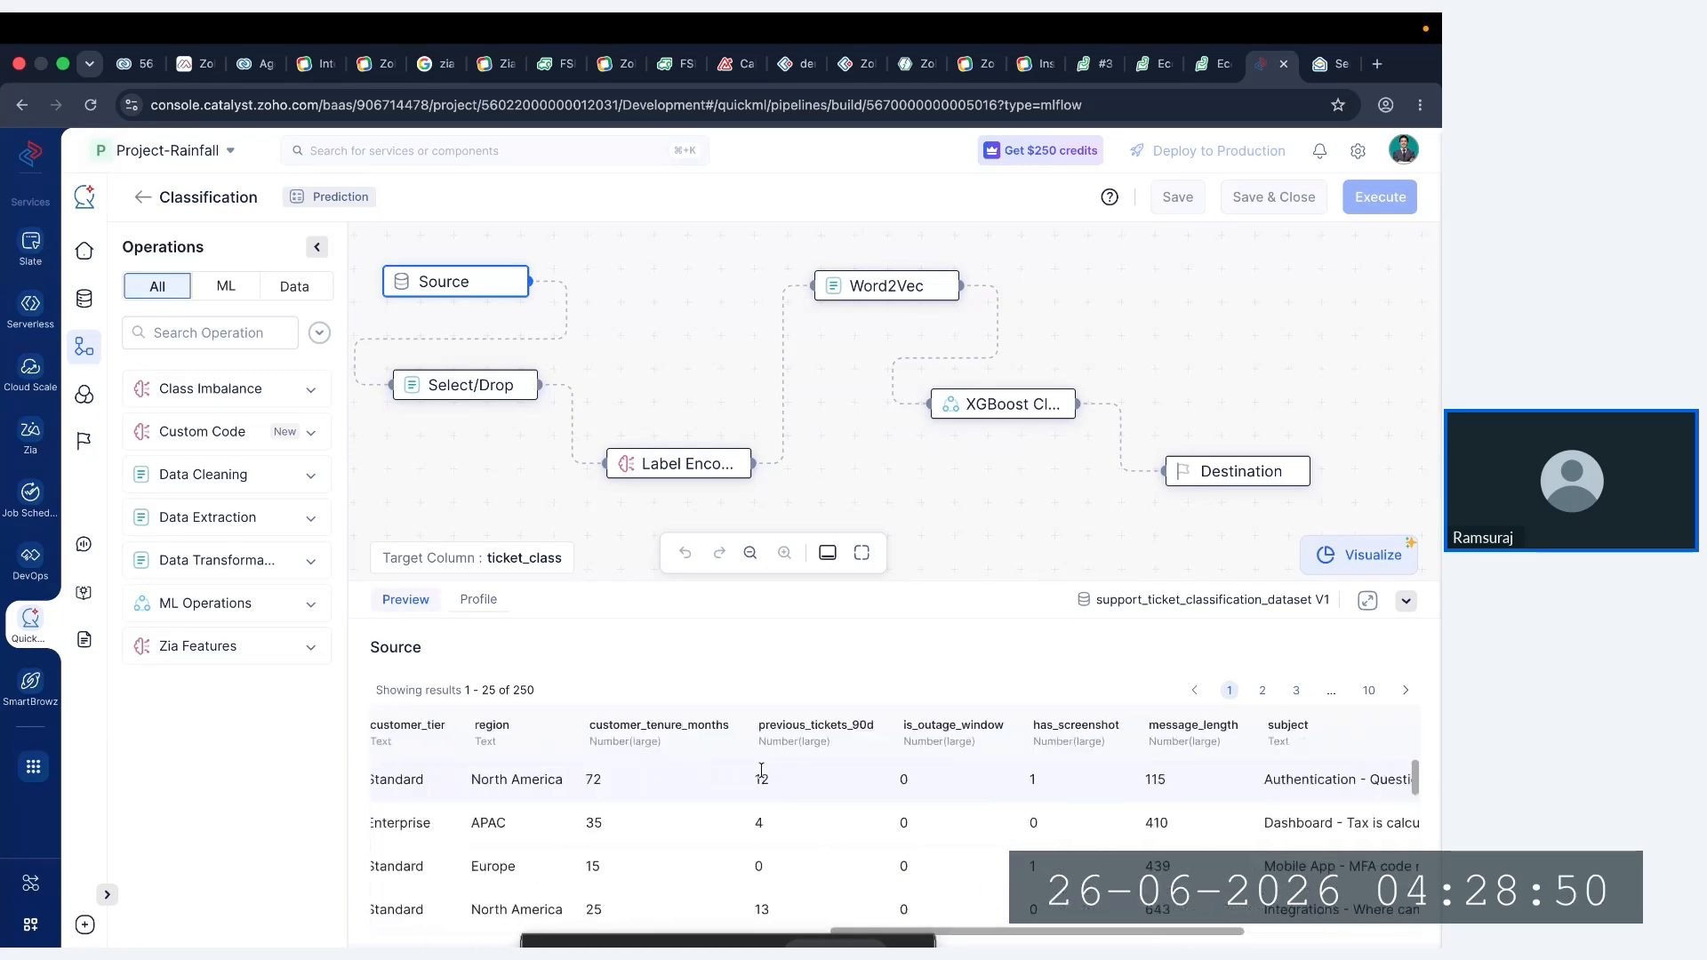
pyautogui.hscroll(-12, 761, 770)
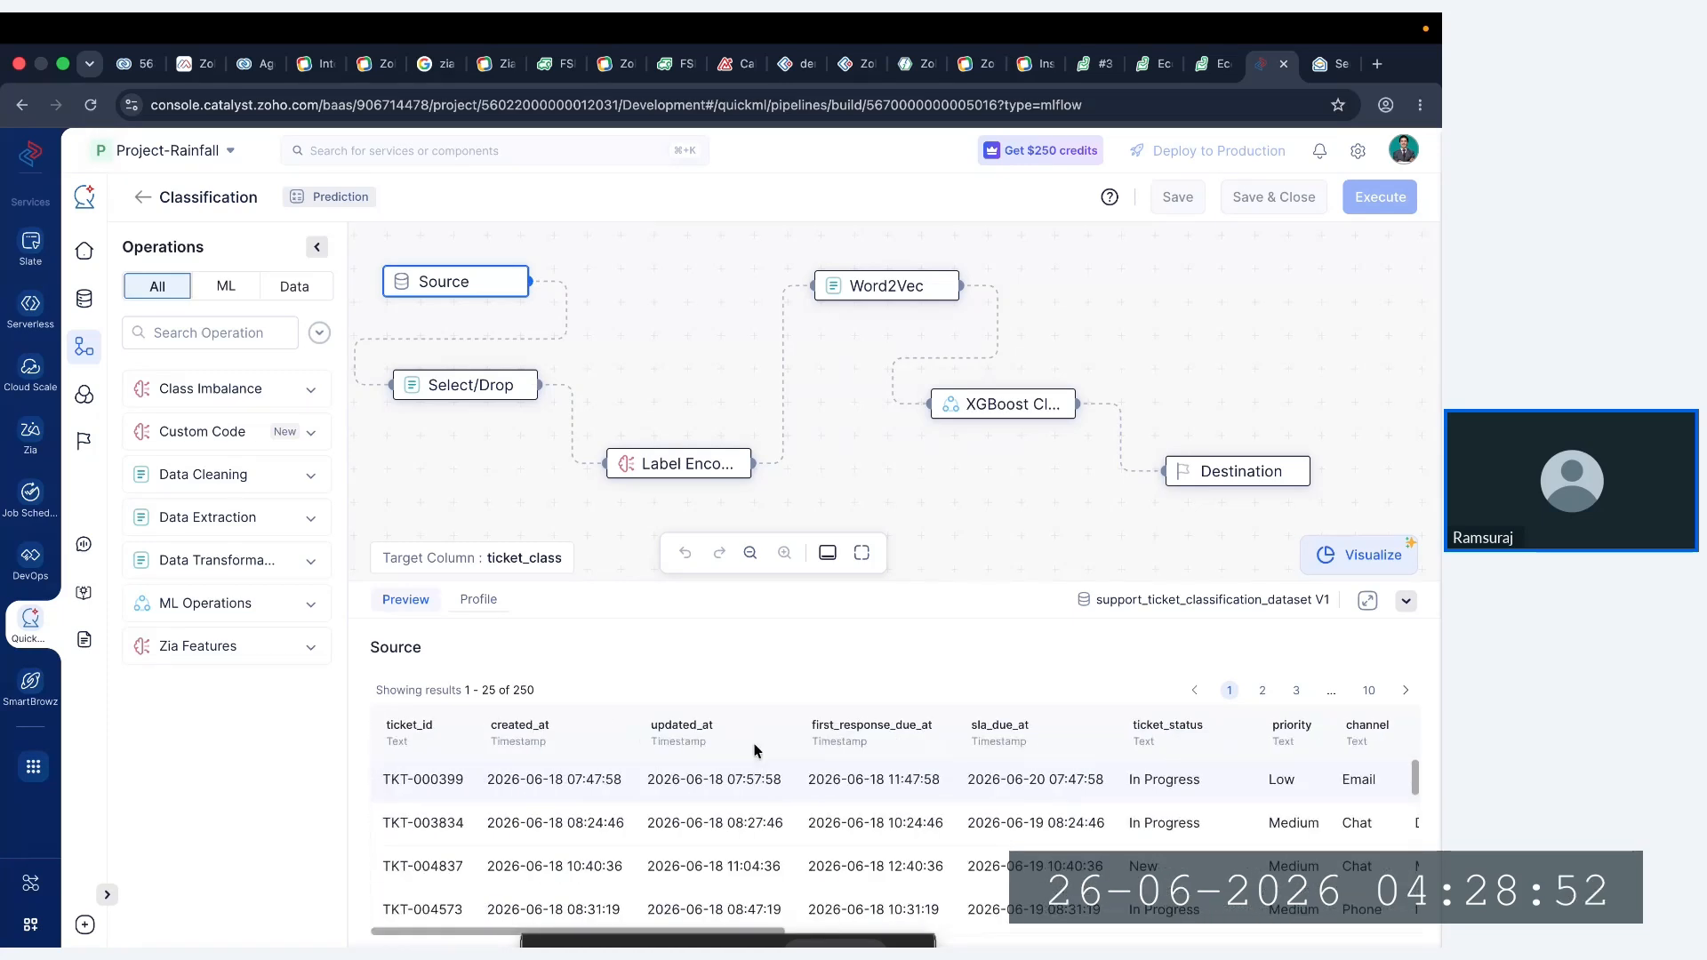
pyautogui.hscroll(12, 831, 805)
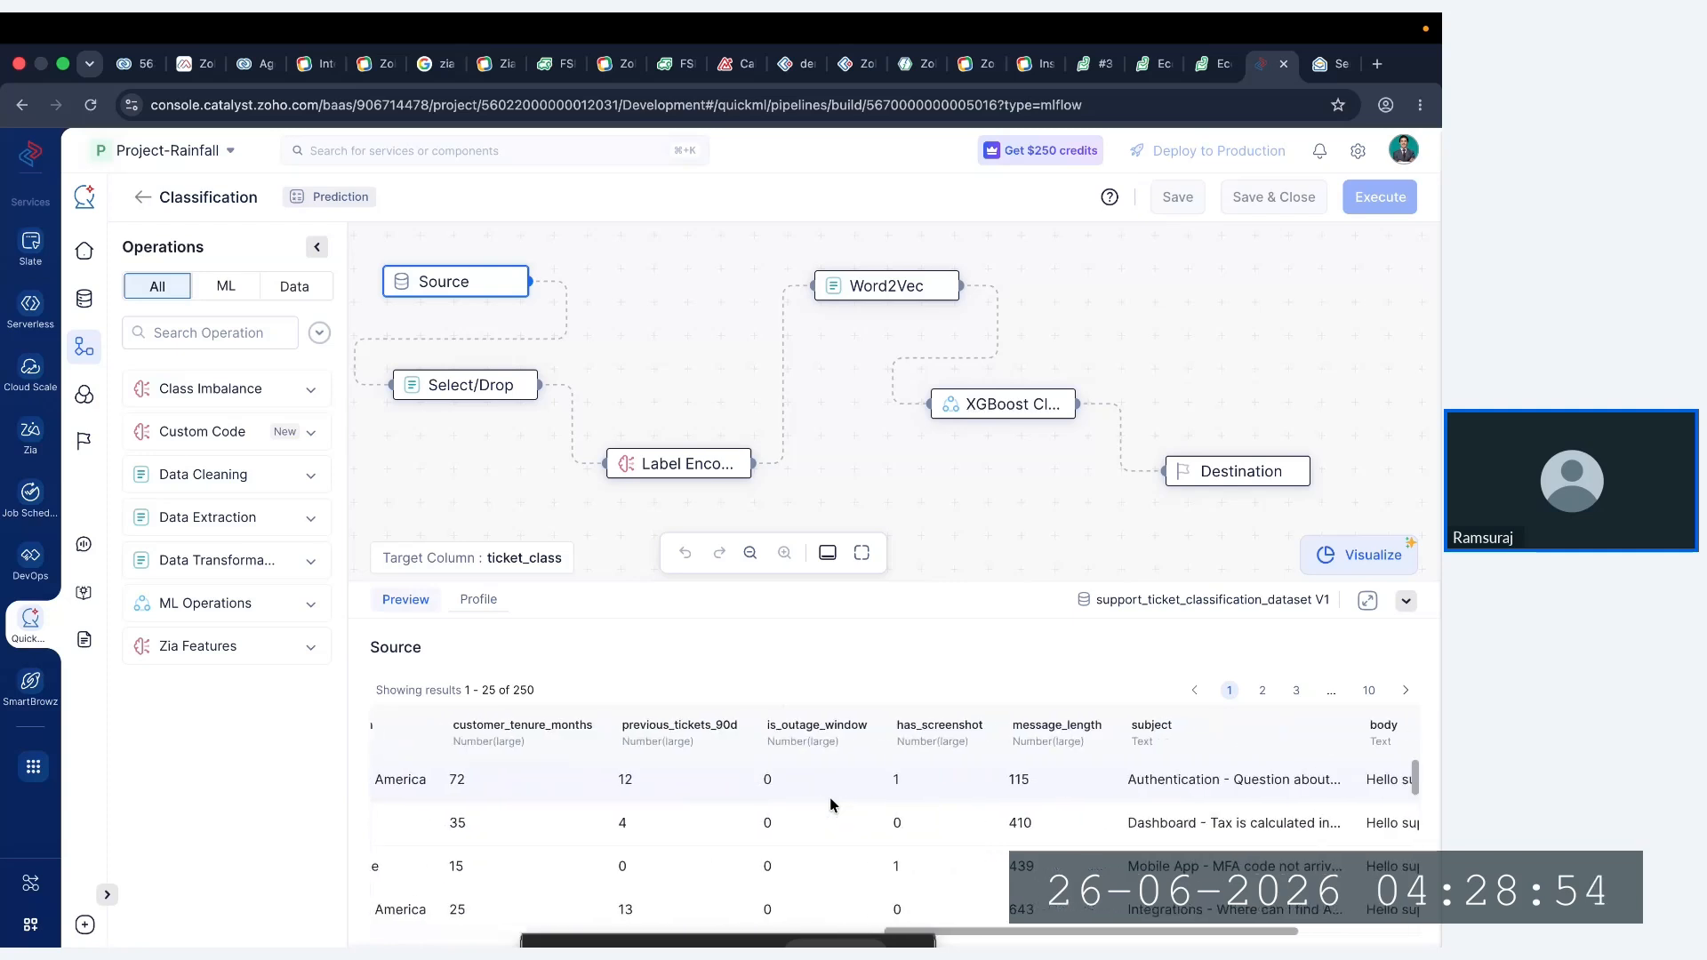
pyautogui.hscroll(-12, 827, 782)
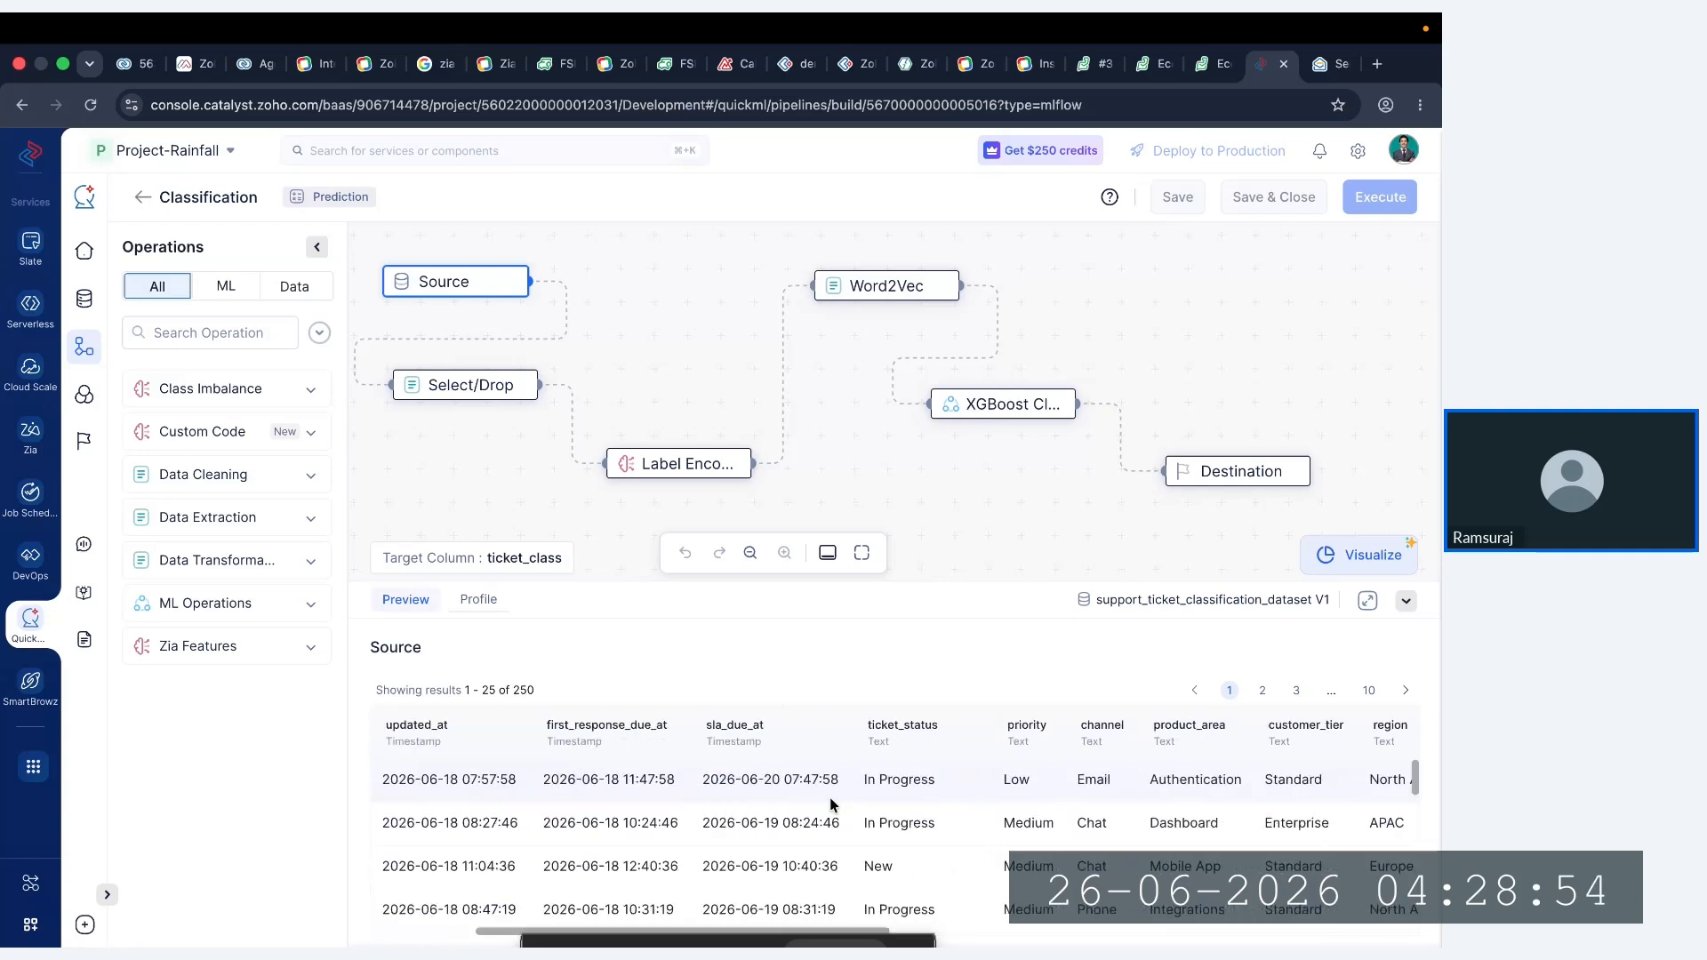
# - Inspect the Select/Drop node's preview and highlight its subject, body and ticket_class columns
pyautogui.click(503, 389)
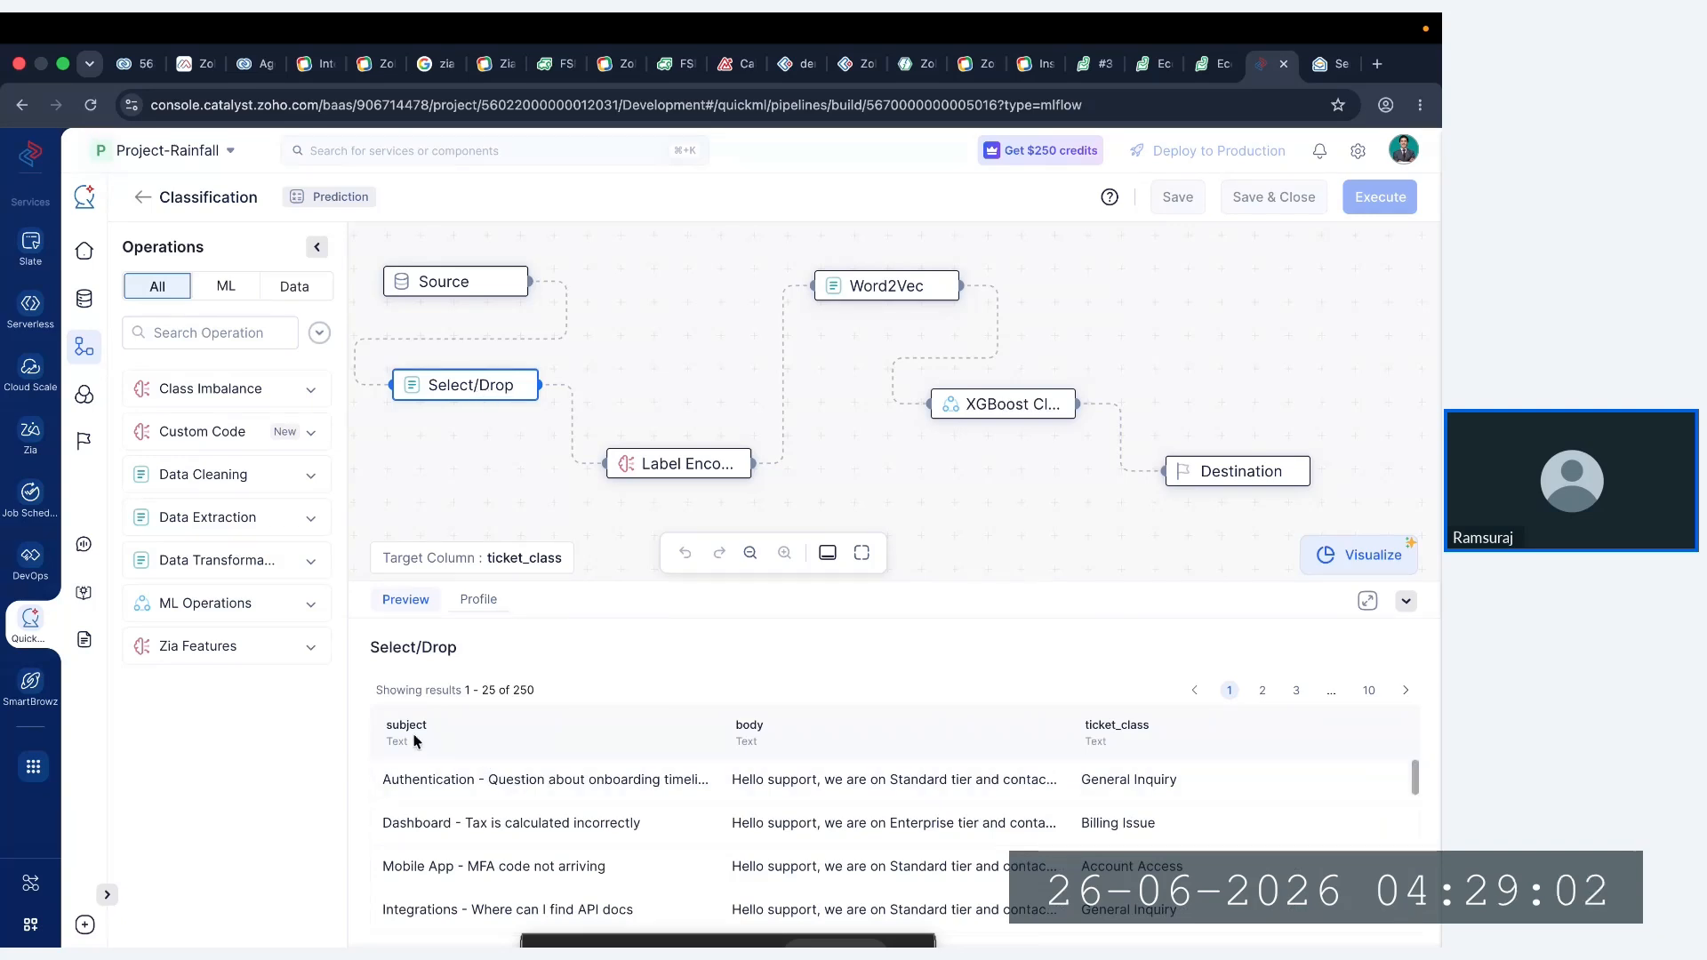
pyautogui.moveTo(376, 727); pyautogui.dragTo(1160, 736)
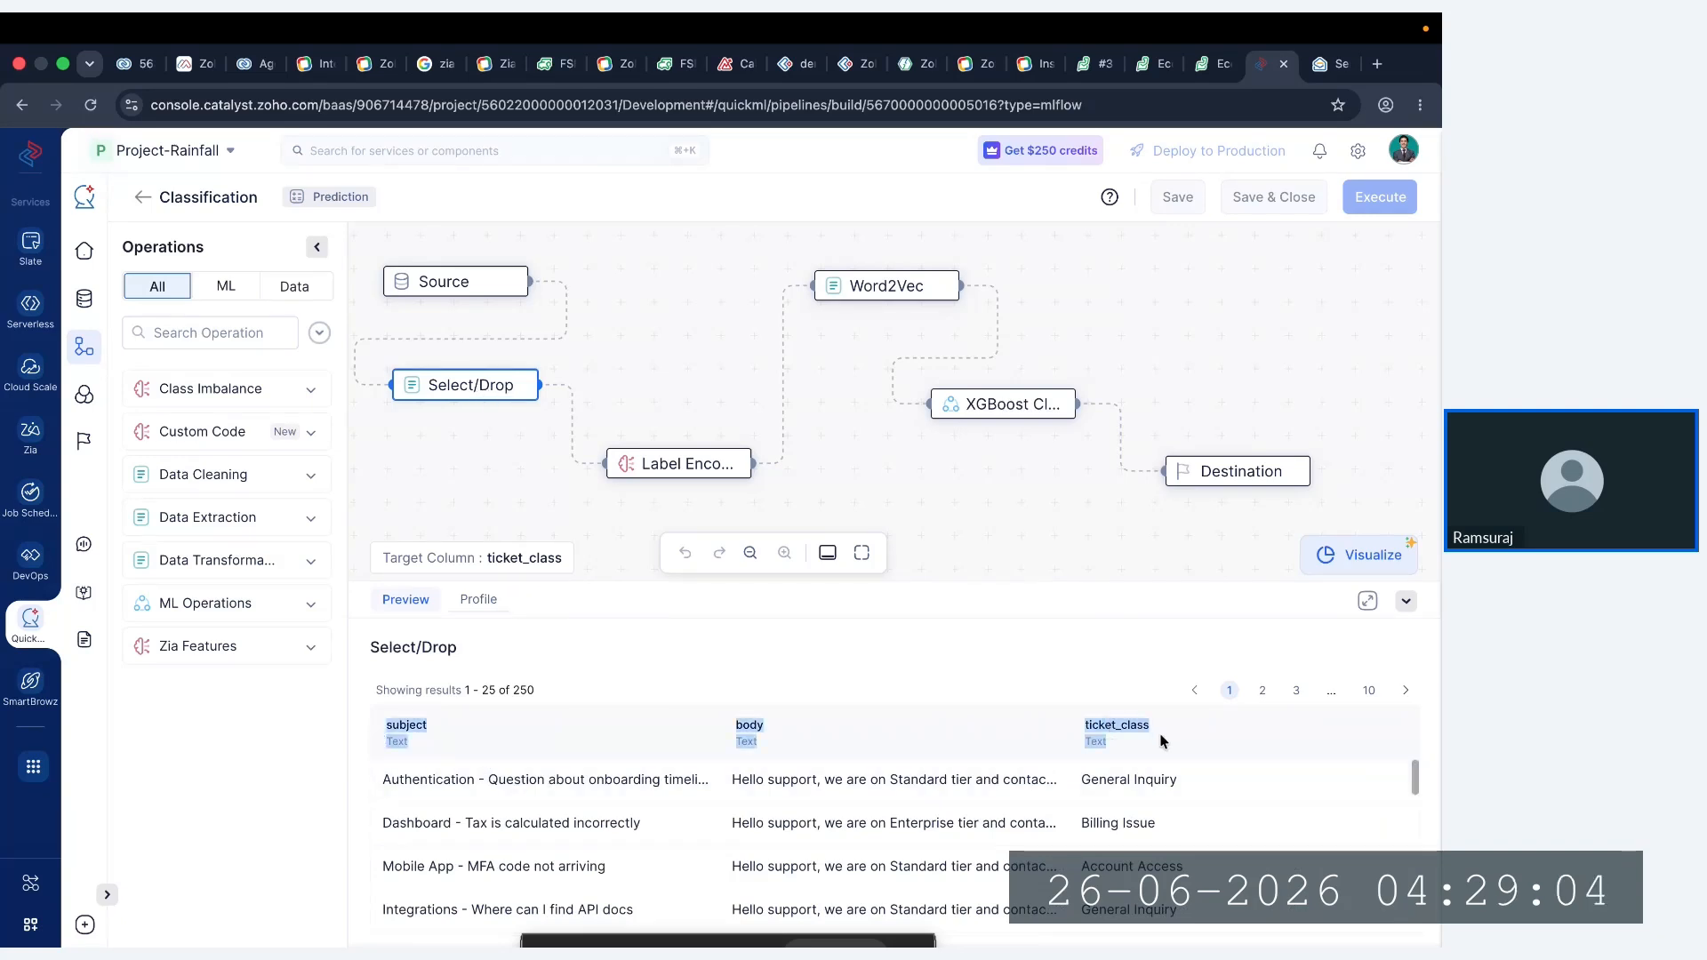
pyautogui.click(496, 726)
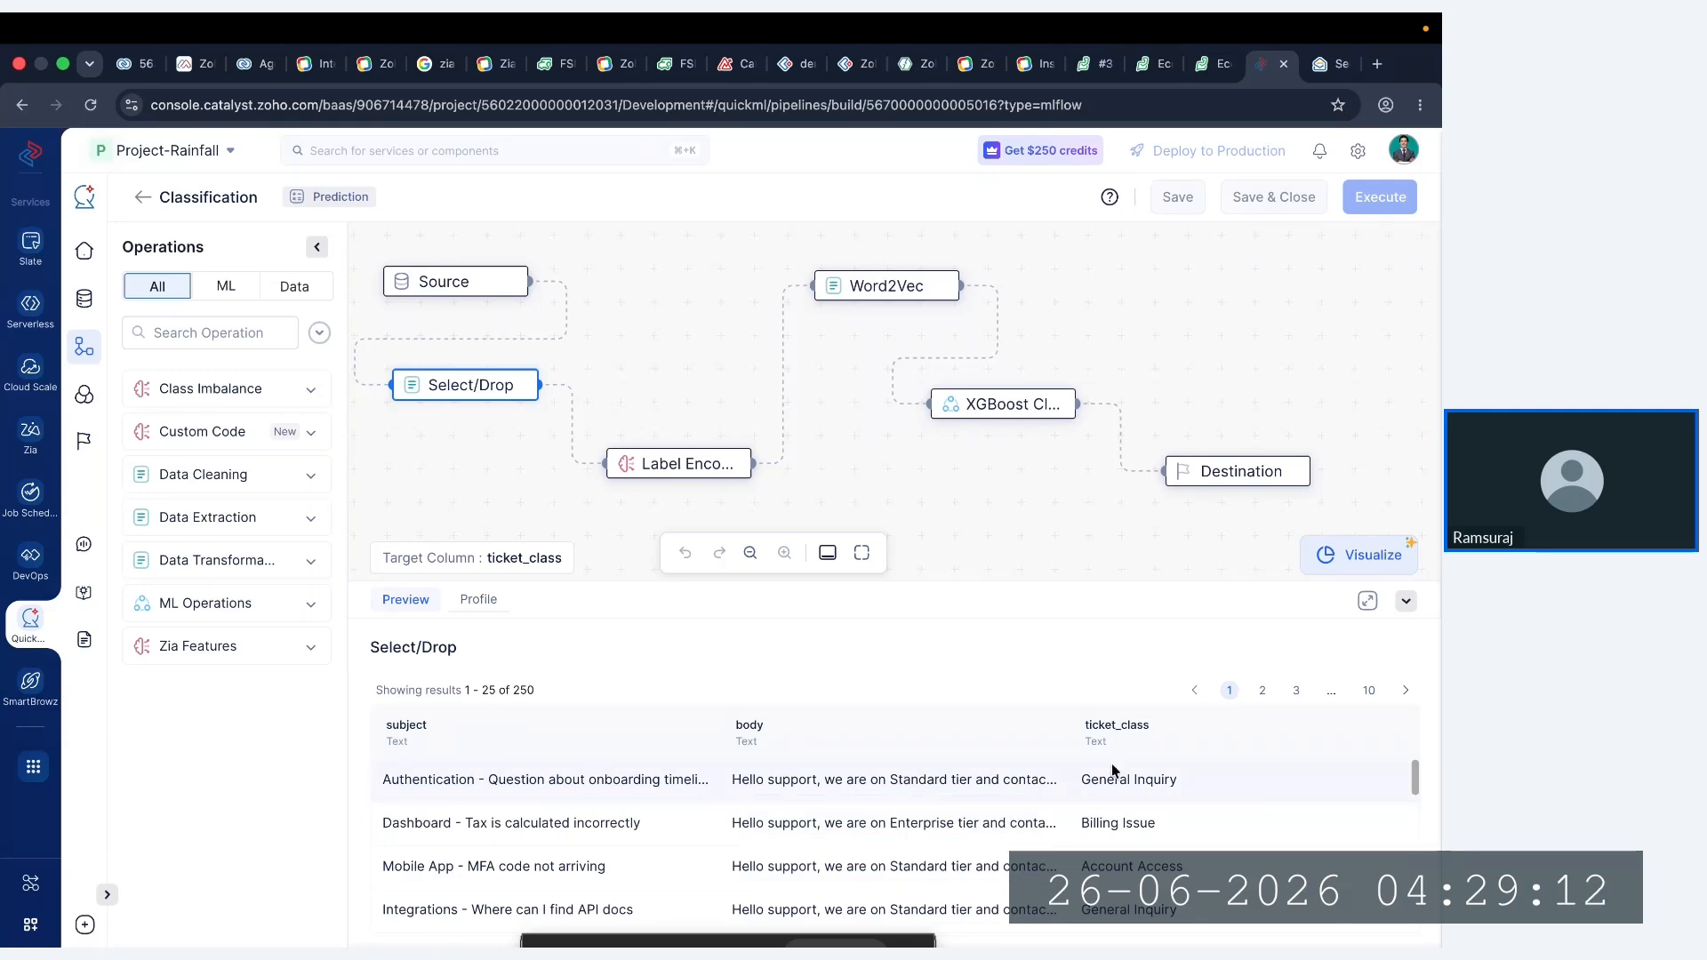
# - Compare the ticket_class values in the Select/Drop node's preview with those in the Label Encoder node's preview
pyautogui.moveTo(1083, 783); pyautogui.dragTo(1172, 822)
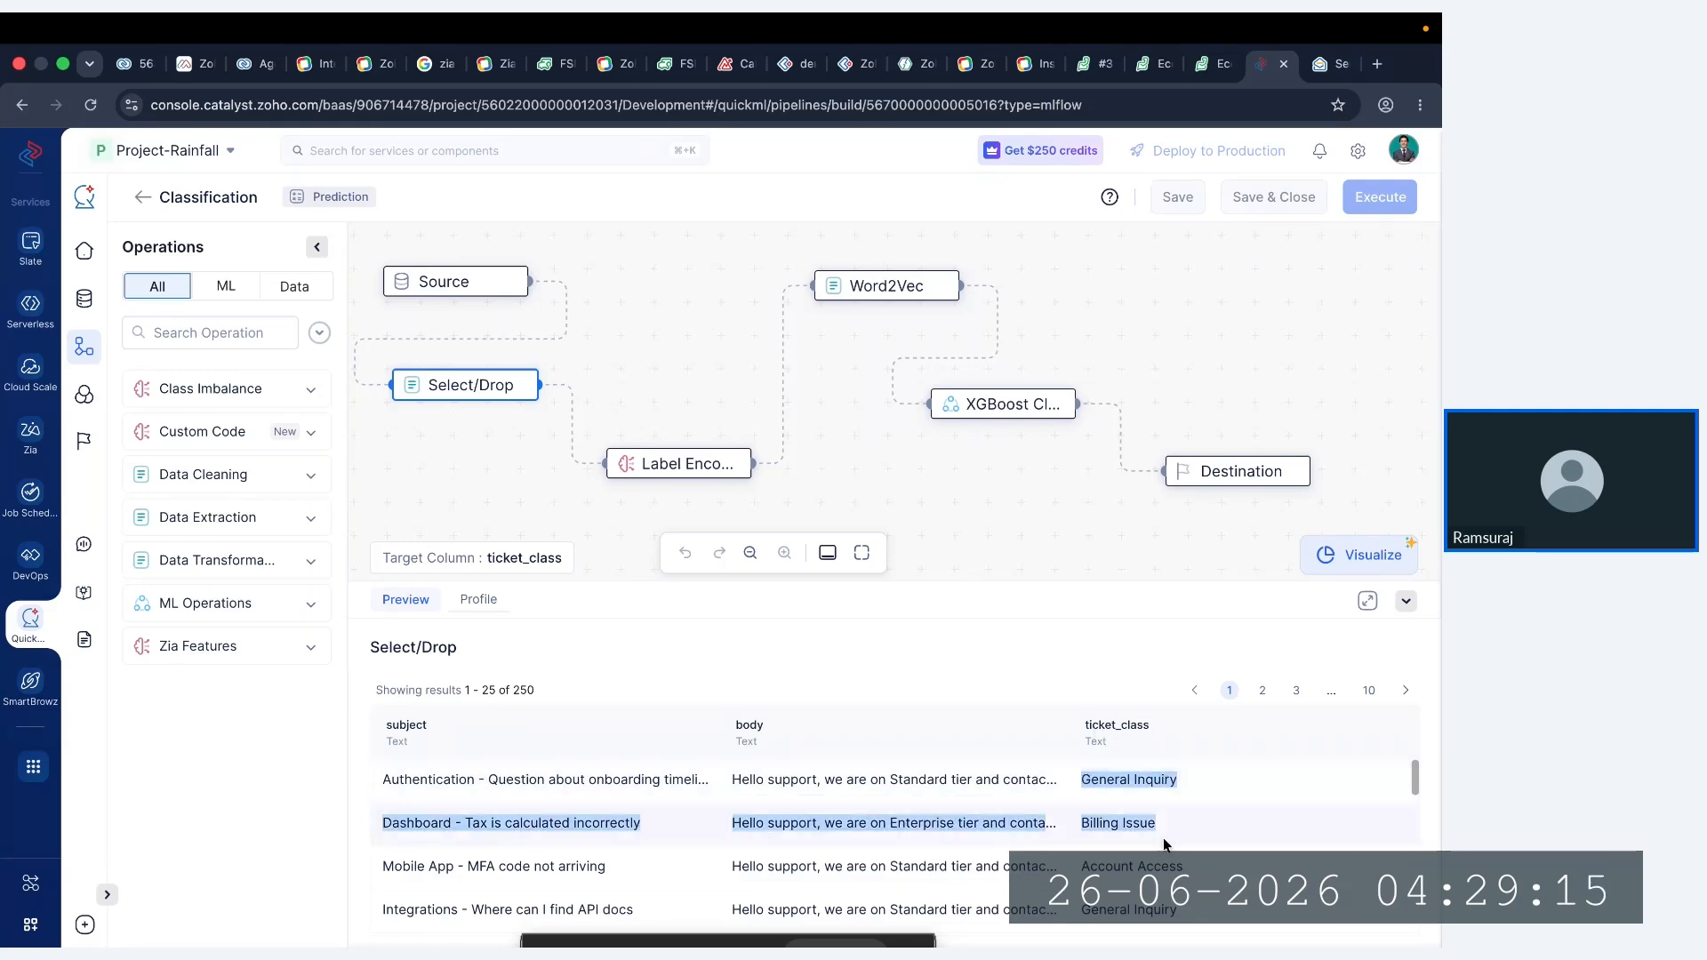
pyautogui.click(1023, 696)
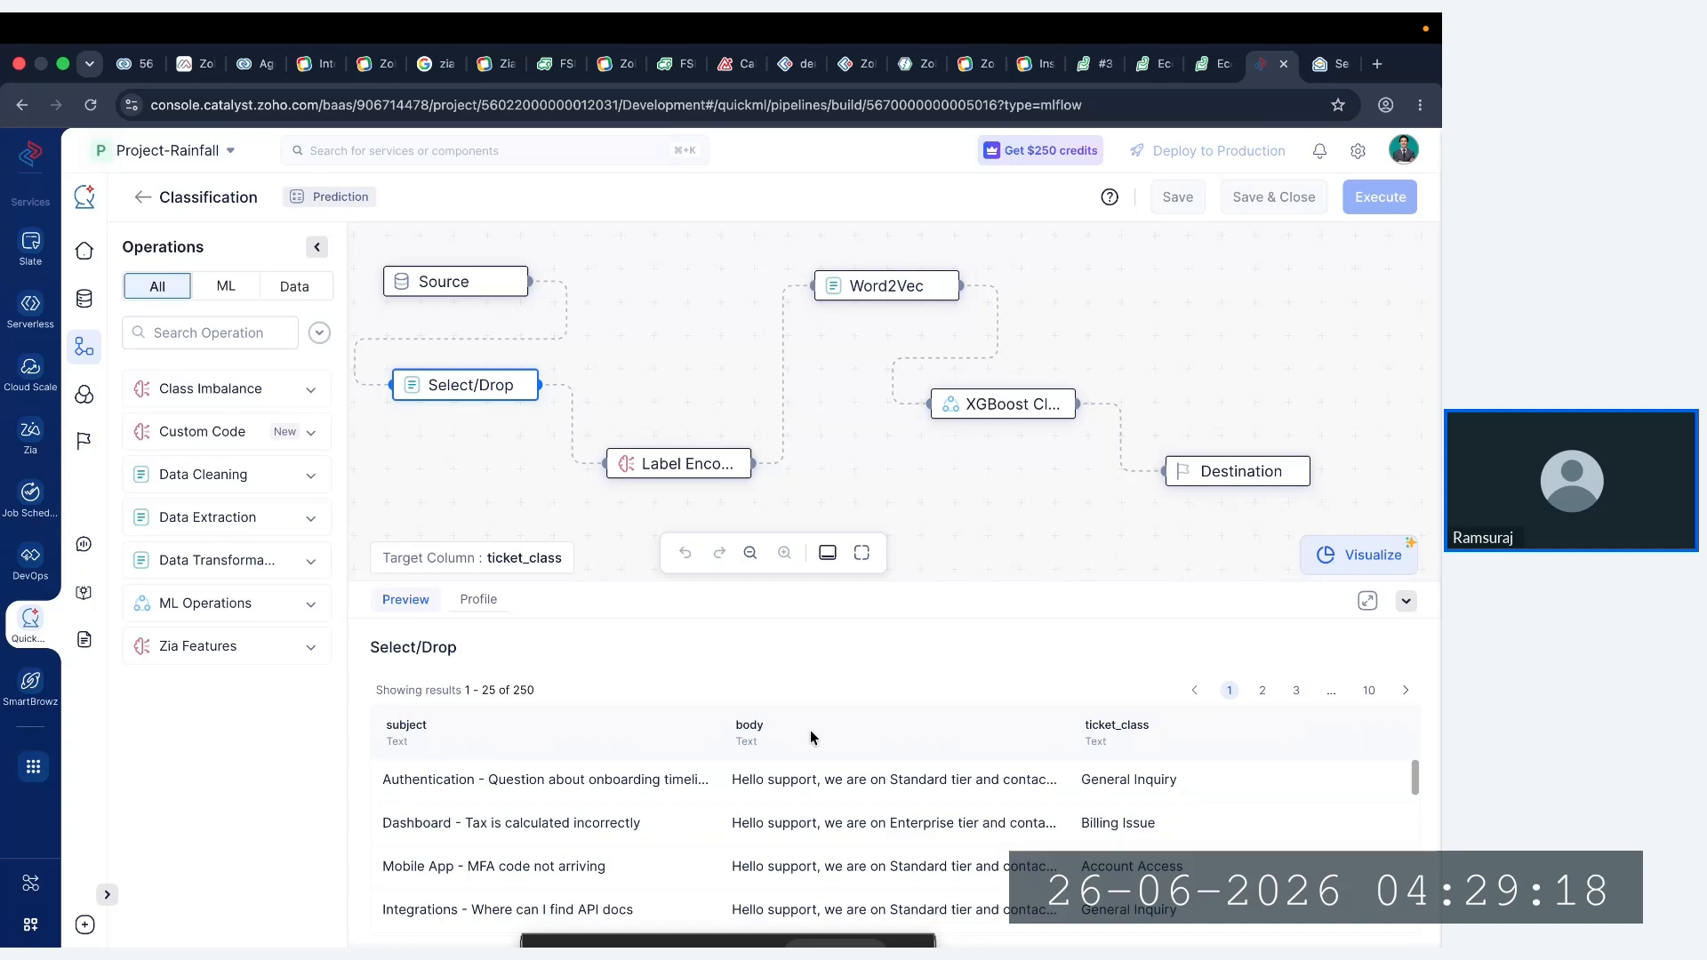
pyautogui.click(681, 460)
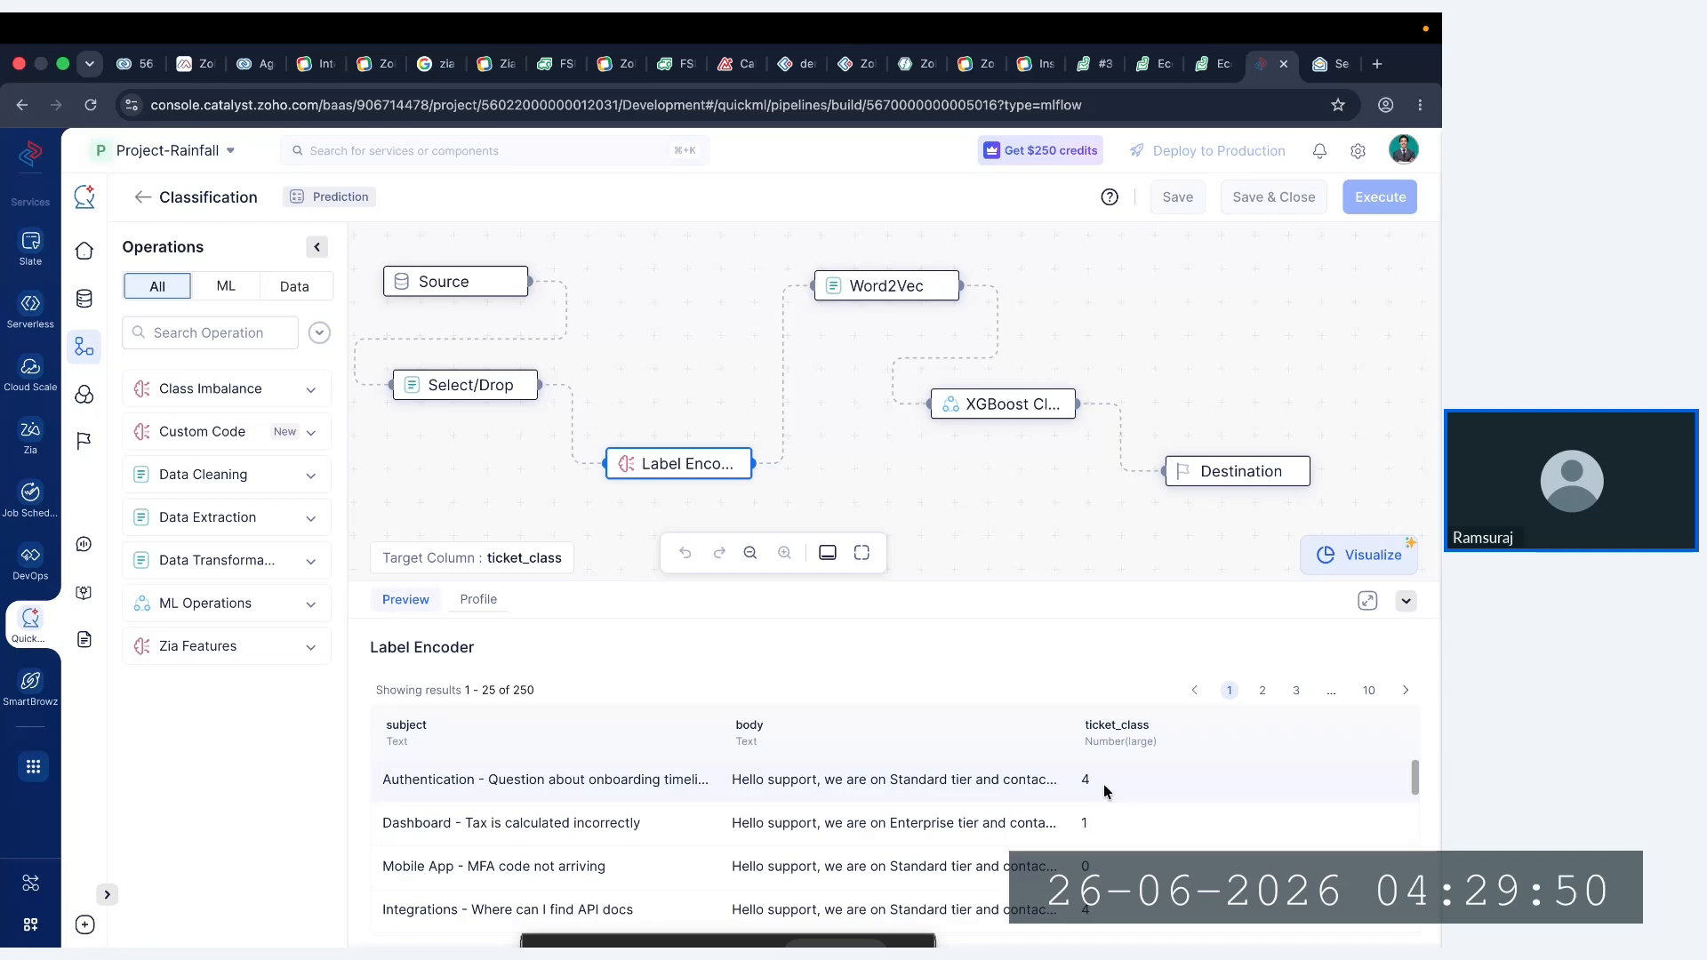
pyautogui.scroll(-5, 1104, 790)
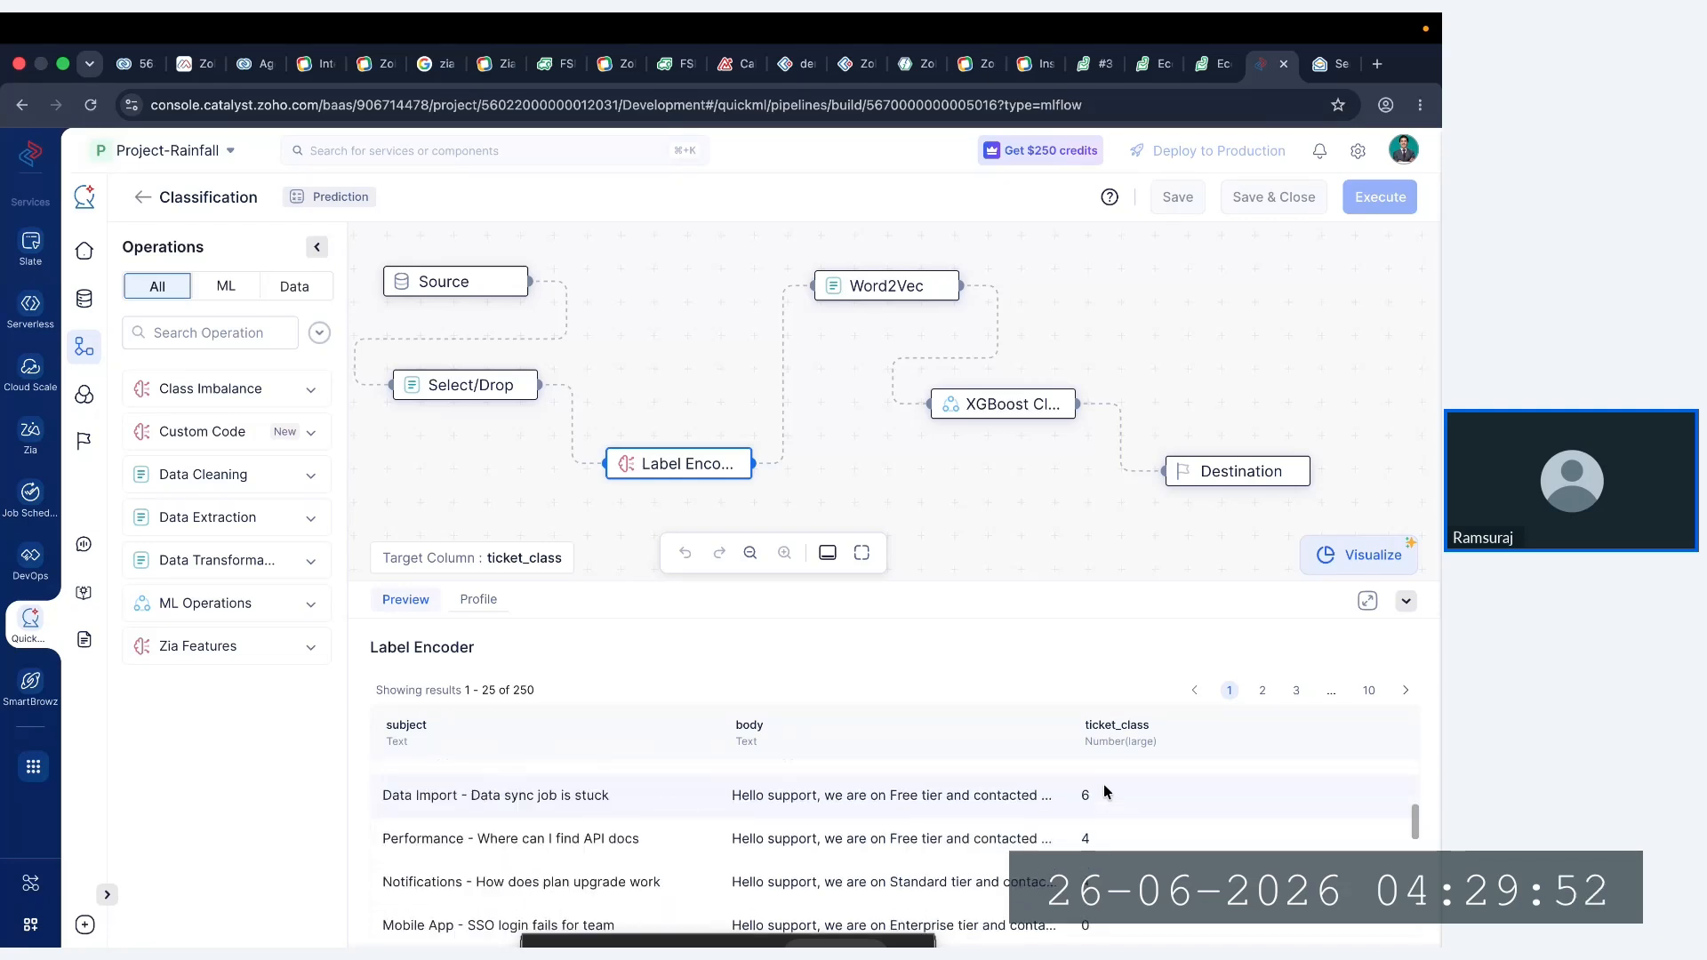
pyautogui.scroll(-10, 1104, 789)
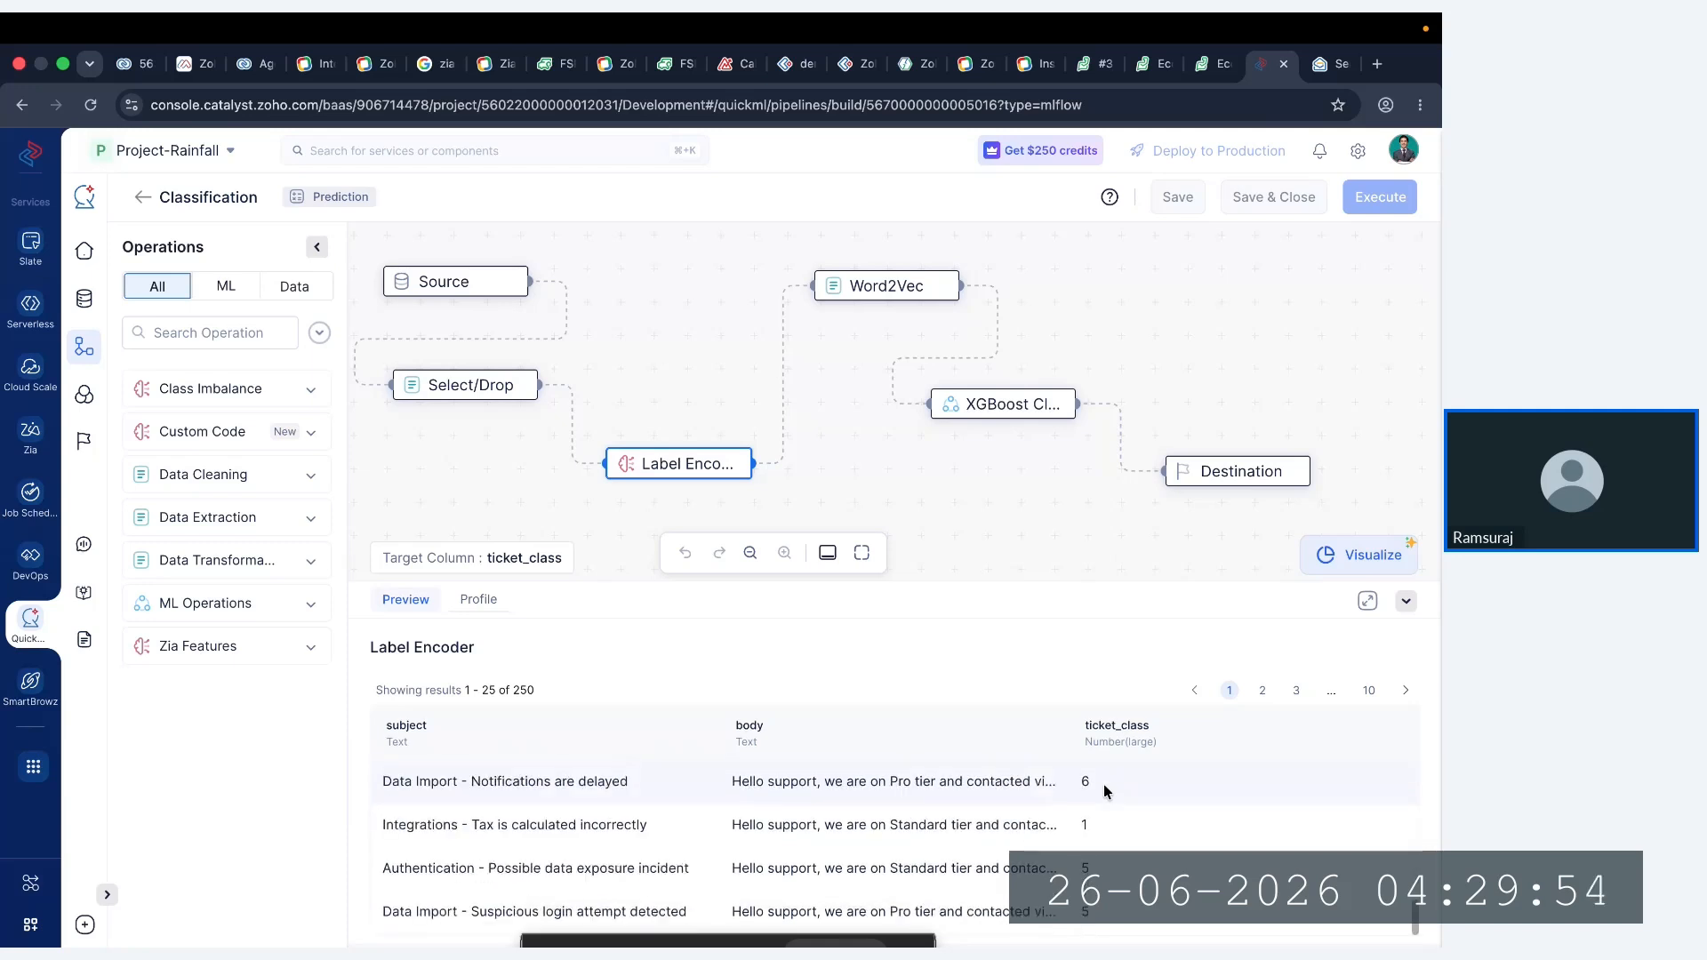
pyautogui.scroll(12, 1103, 786)
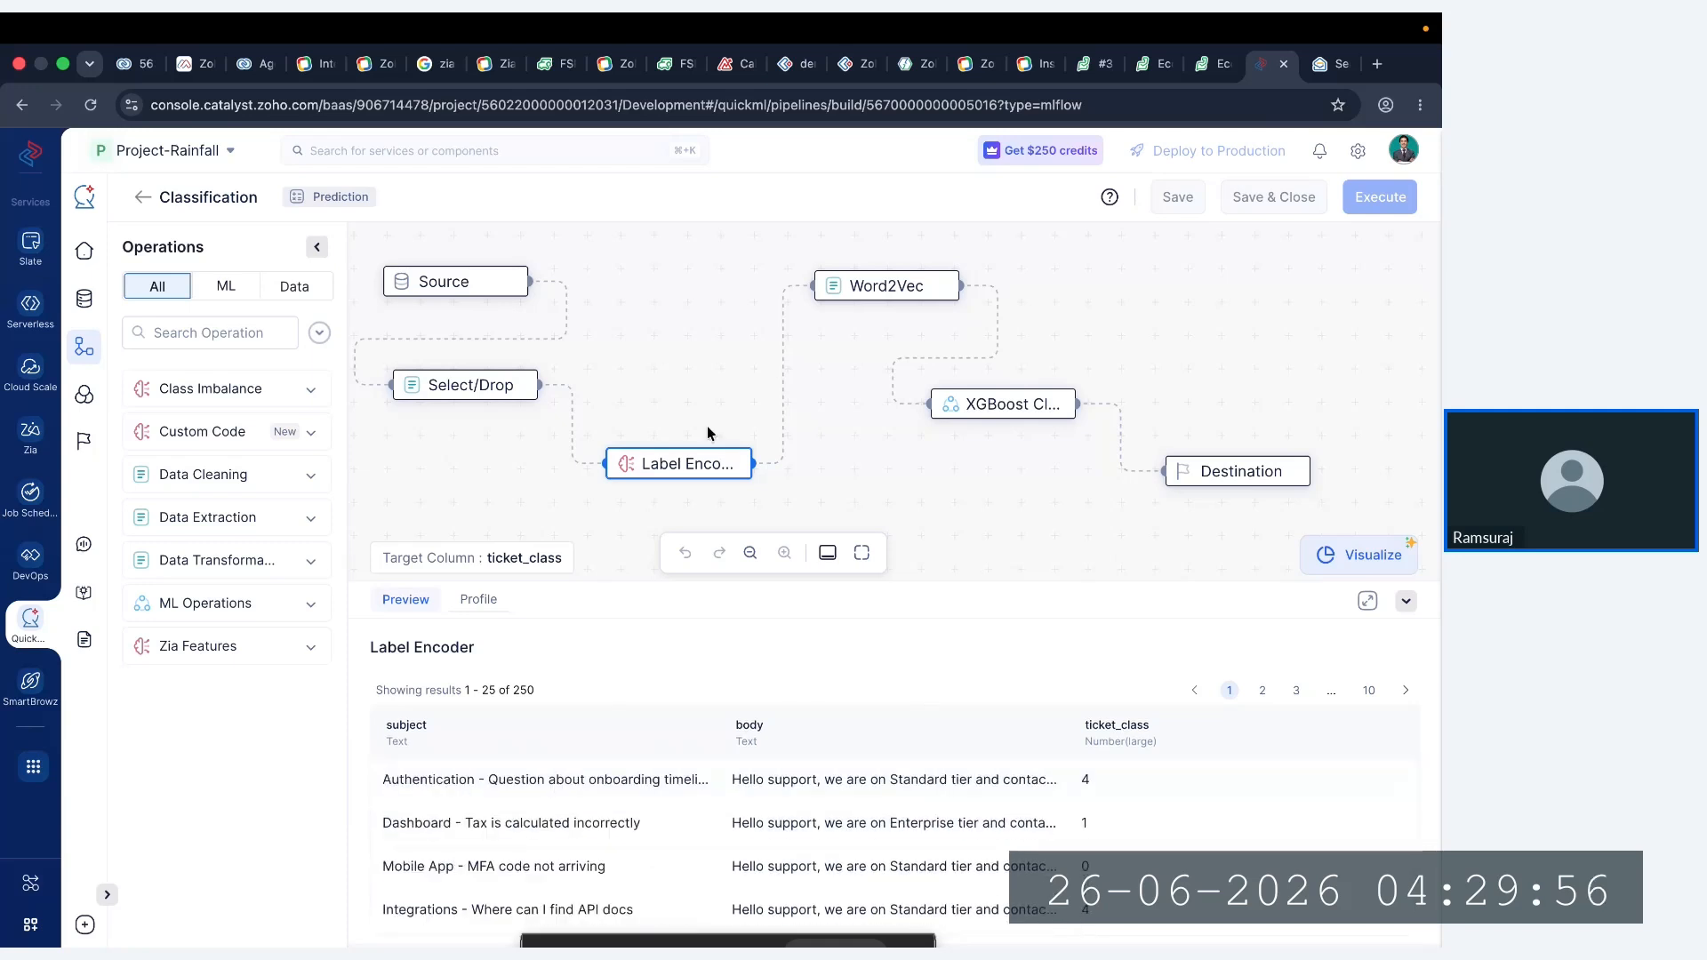
# - Check the configurations of the Label Encoder and Select/Drop nodes without changing them, and return to the Label Encoder preview
pyautogui.rightClick(701, 464)
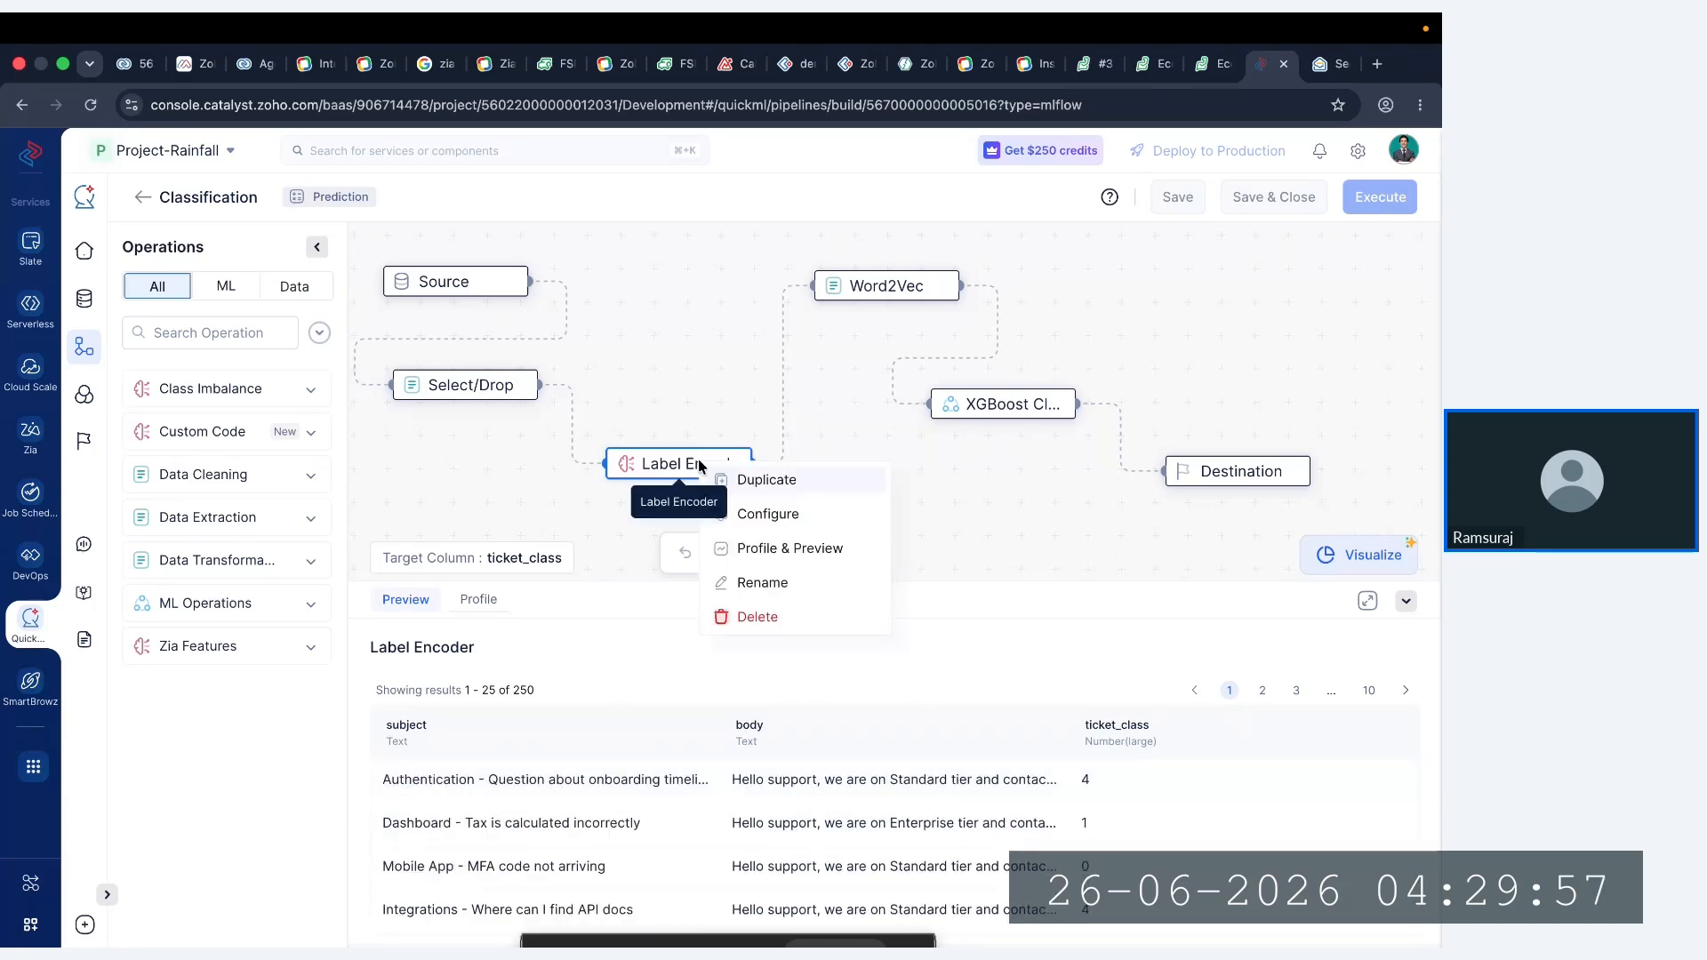
pyautogui.click(751, 507)
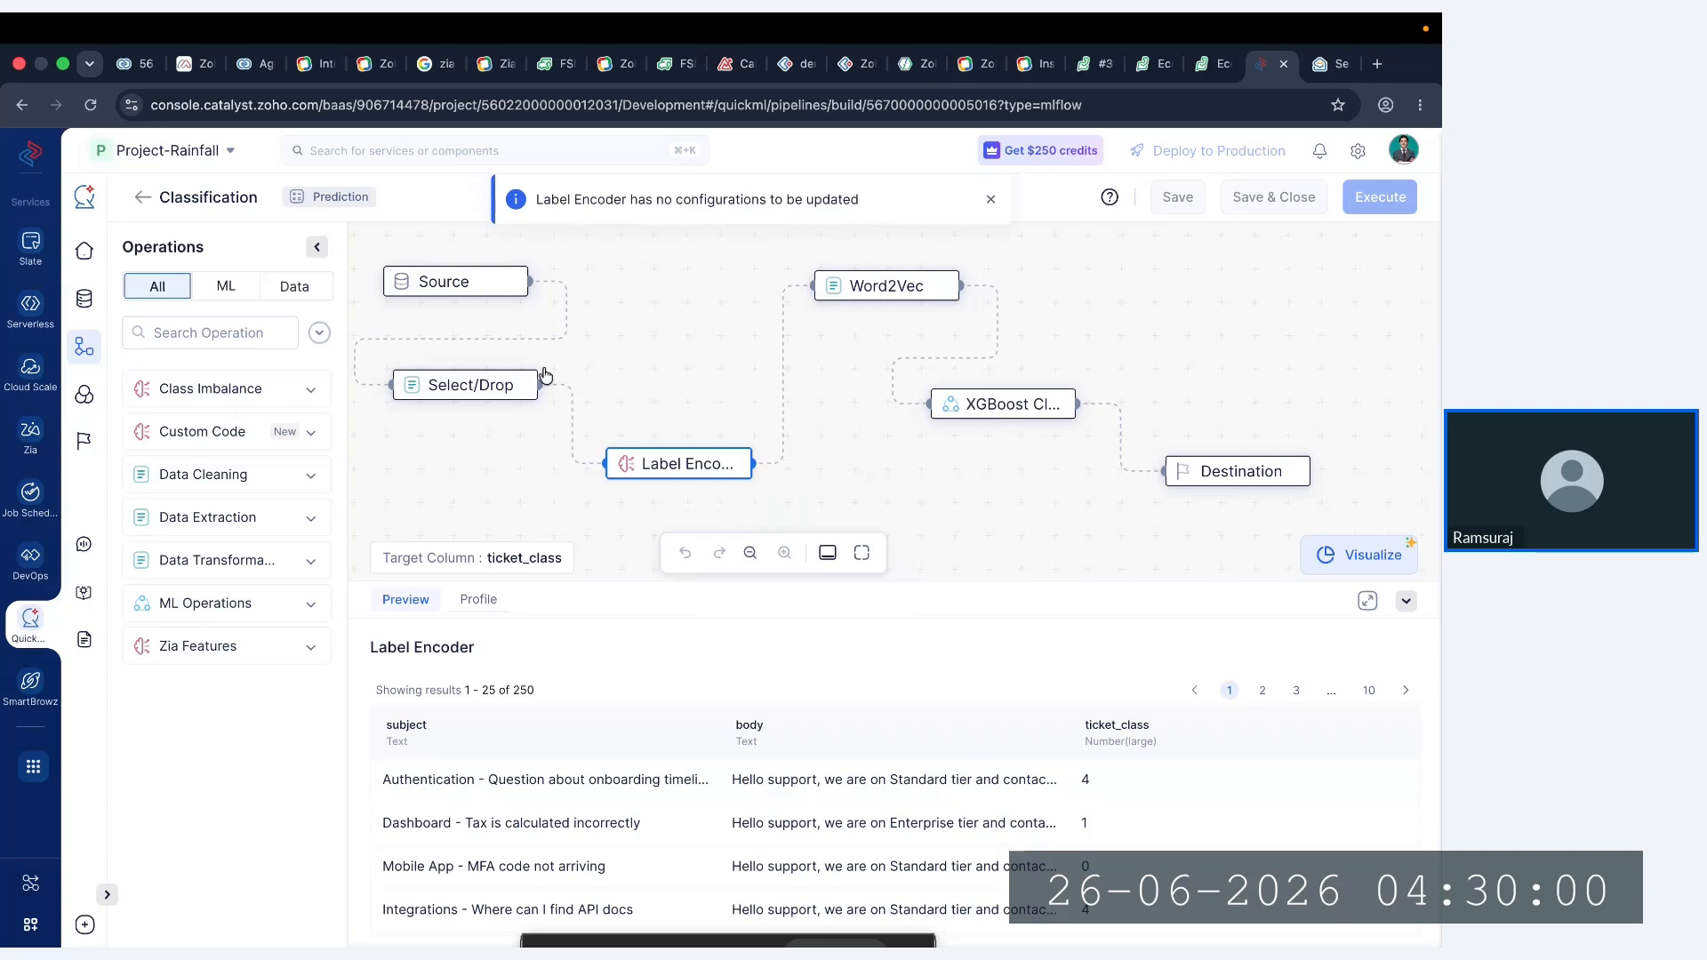
pyautogui.click(491, 386)
pyautogui.rightClick(491, 386)
pyautogui.click(538, 435)
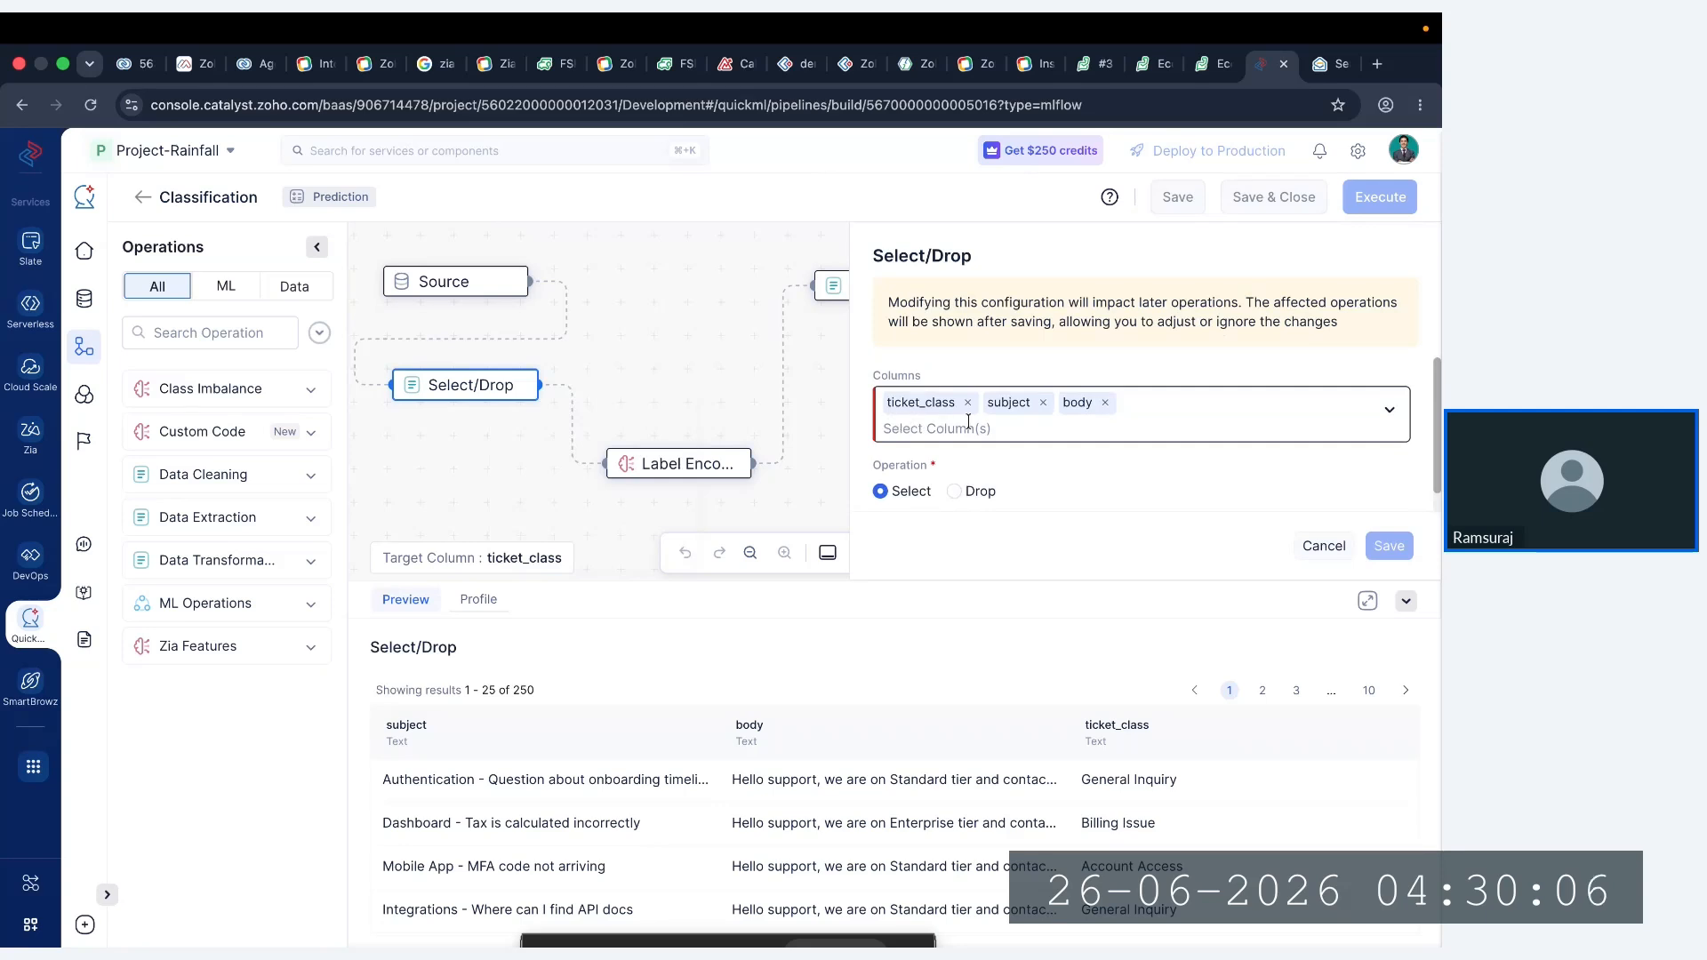
pyautogui.scroll(-1, 1066, 472)
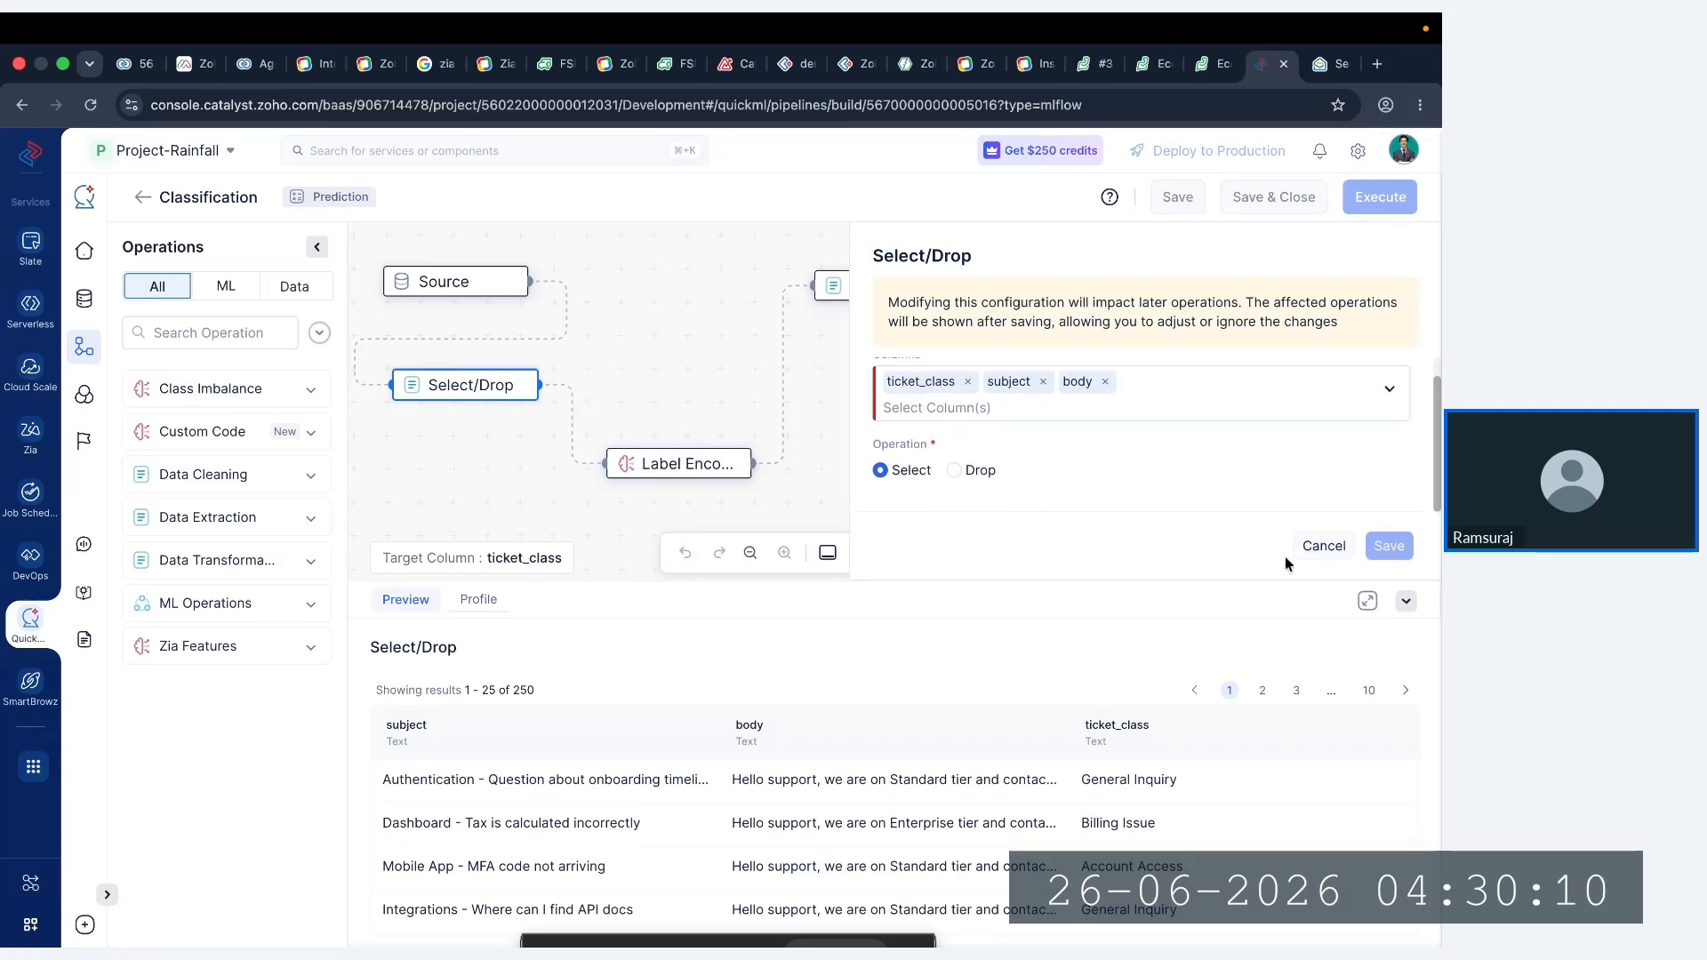
pyautogui.click(1323, 549)
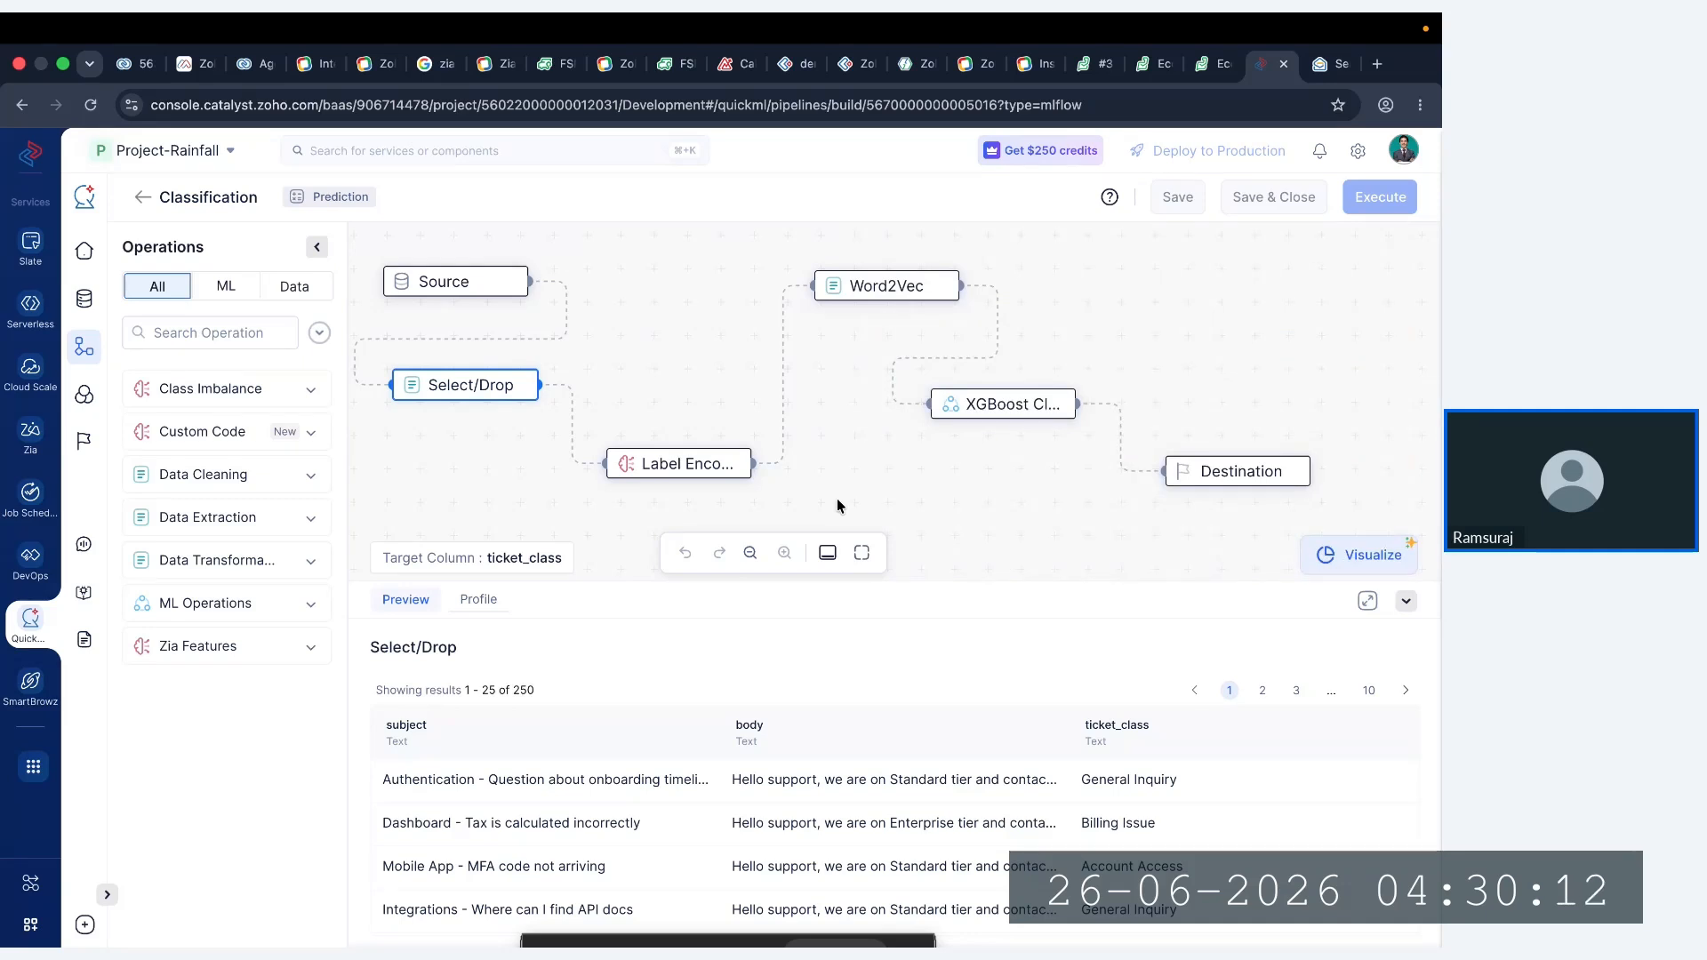
pyautogui.click(740, 466)
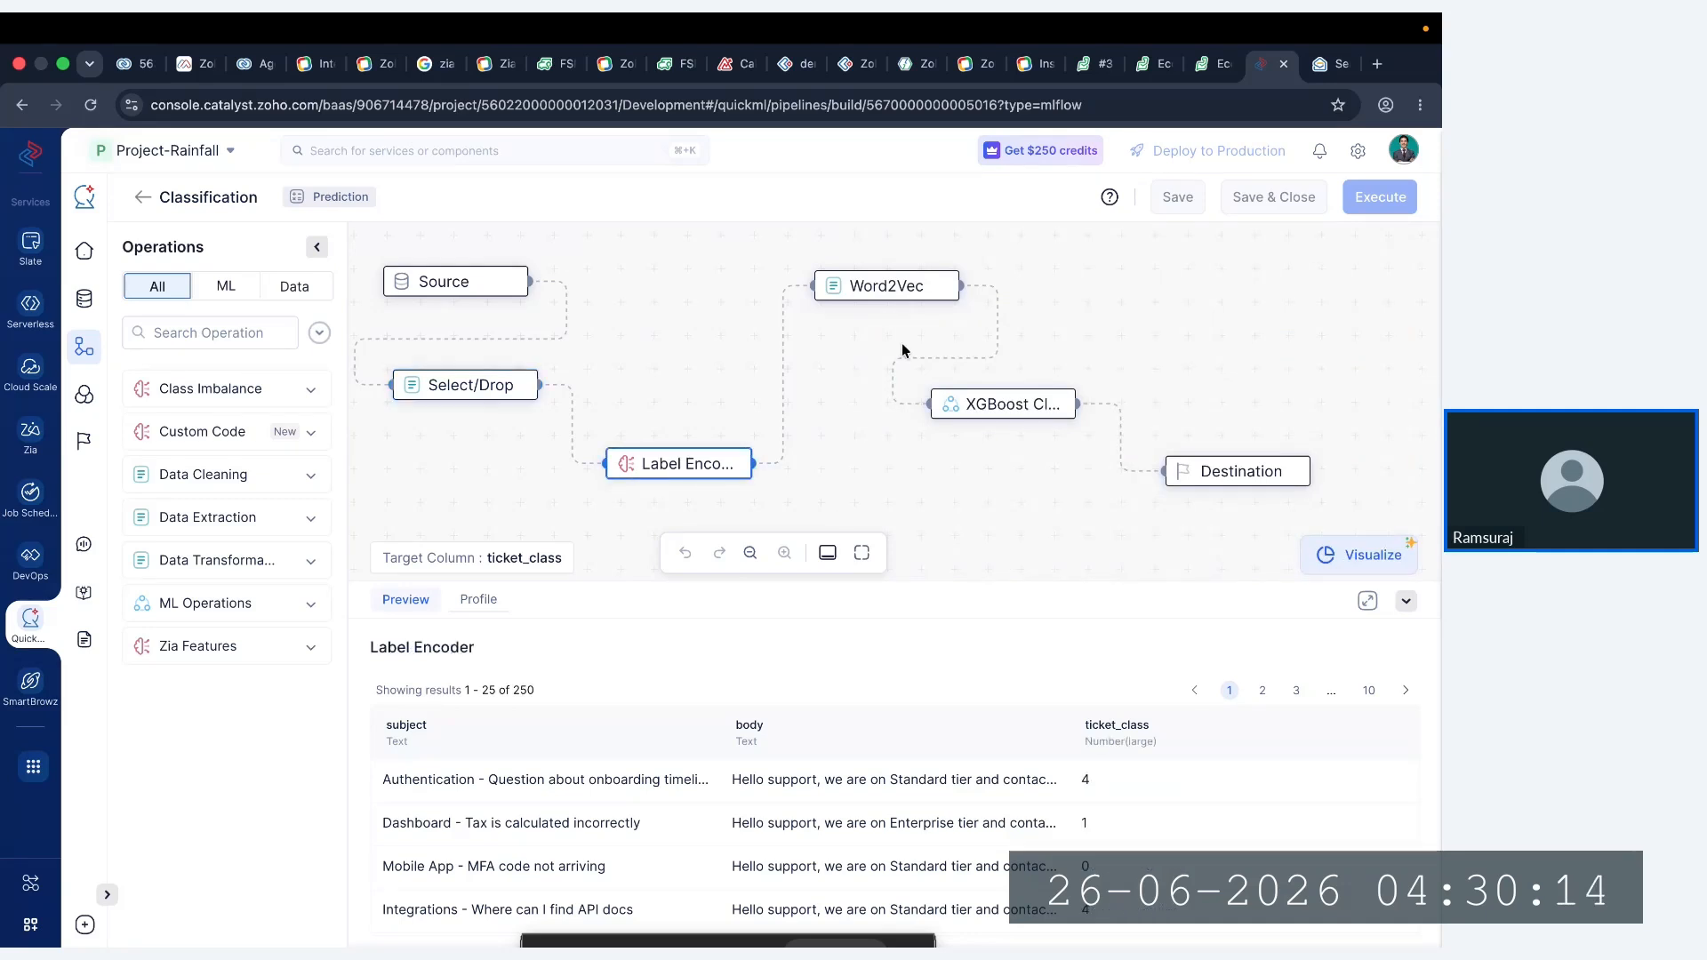
# - Open the Word2Vec node's configuration and review its selected columns and the available architecture types
pyautogui.click(877, 288)
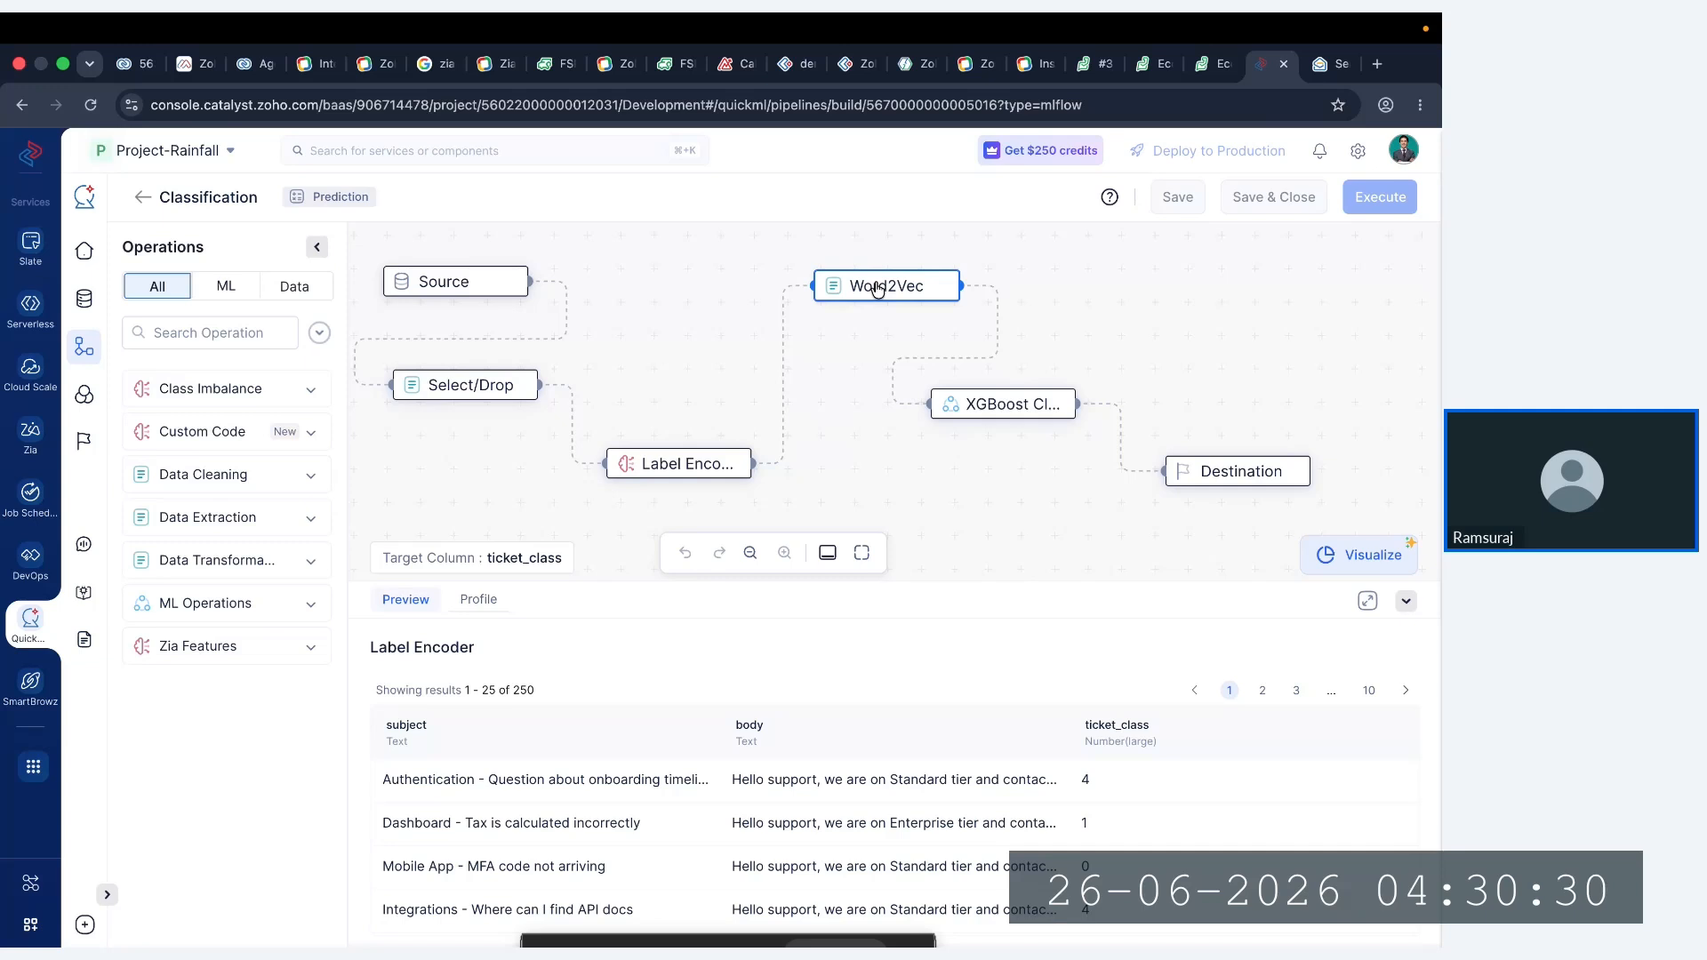
pyautogui.rightClick(876, 287)
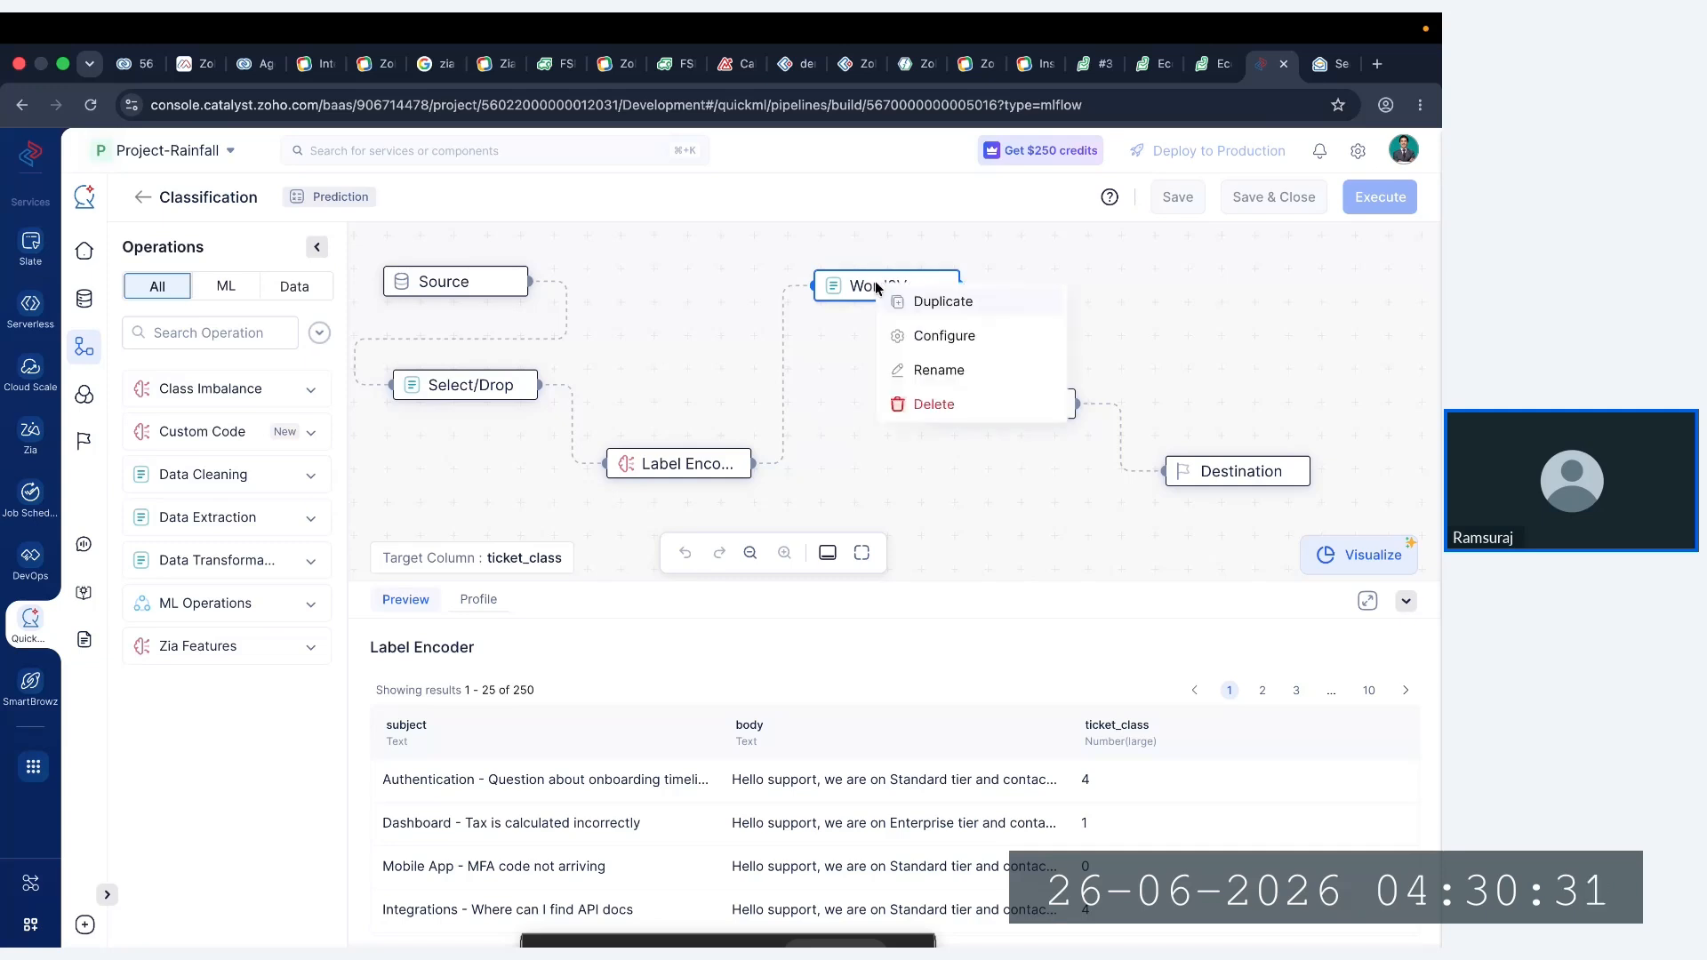
pyautogui.click(903, 335)
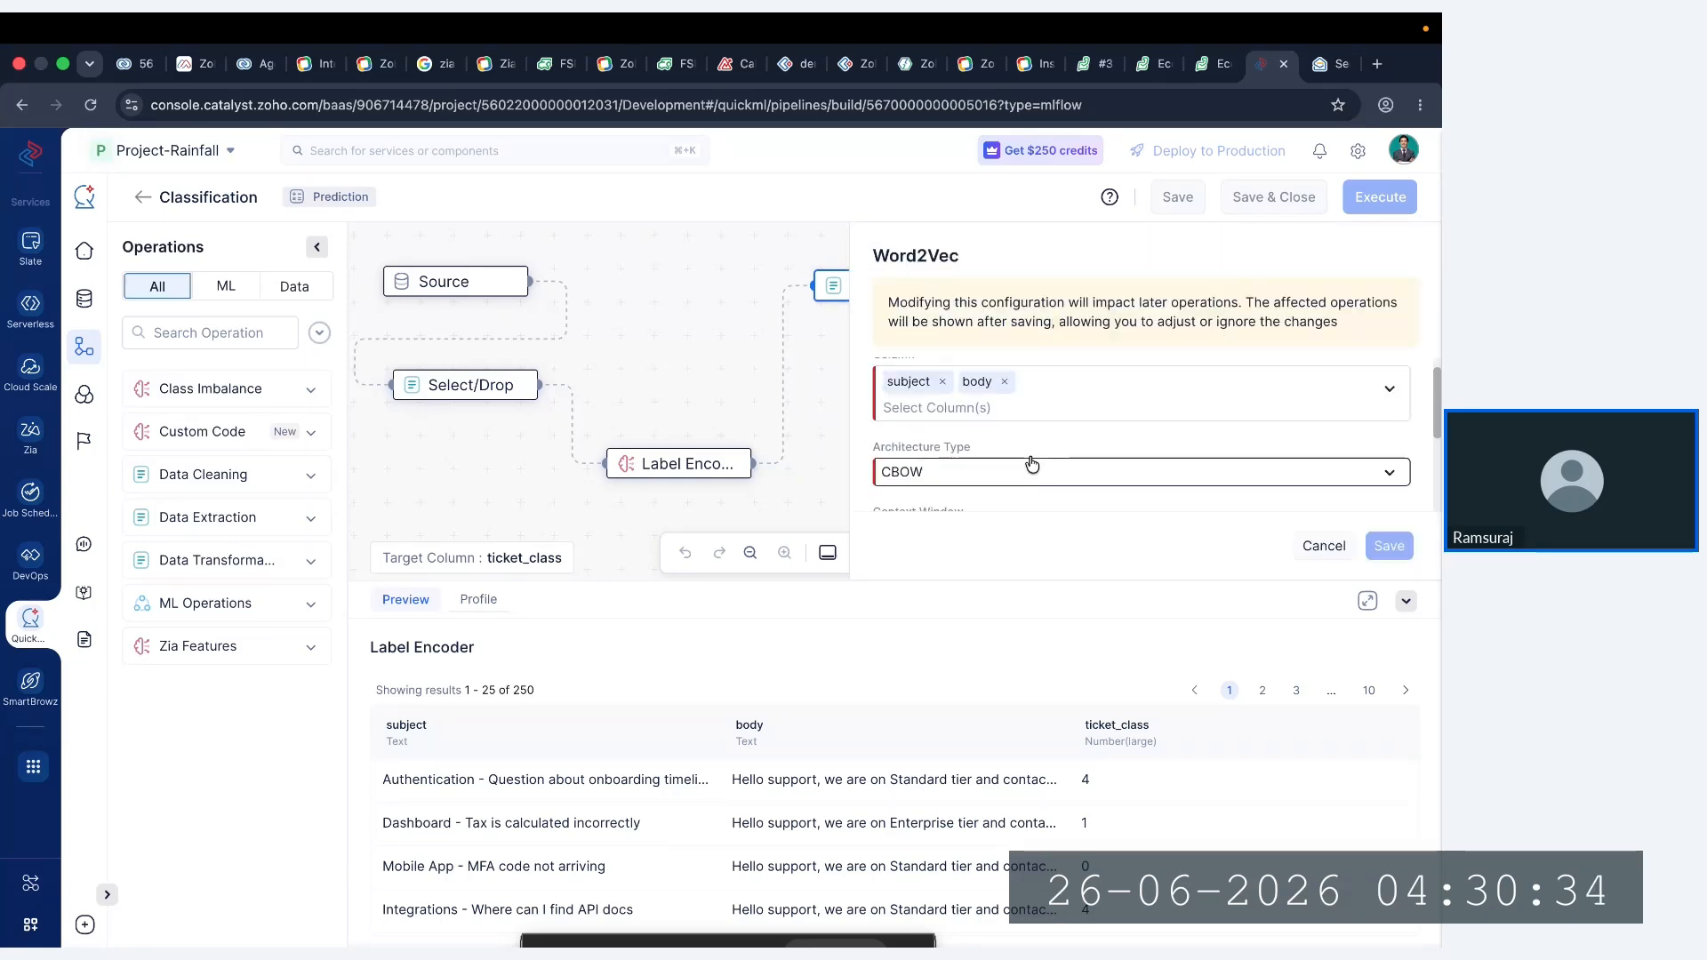
pyautogui.scroll(-1, 1028, 461)
pyautogui.scroll(1, 1025, 442)
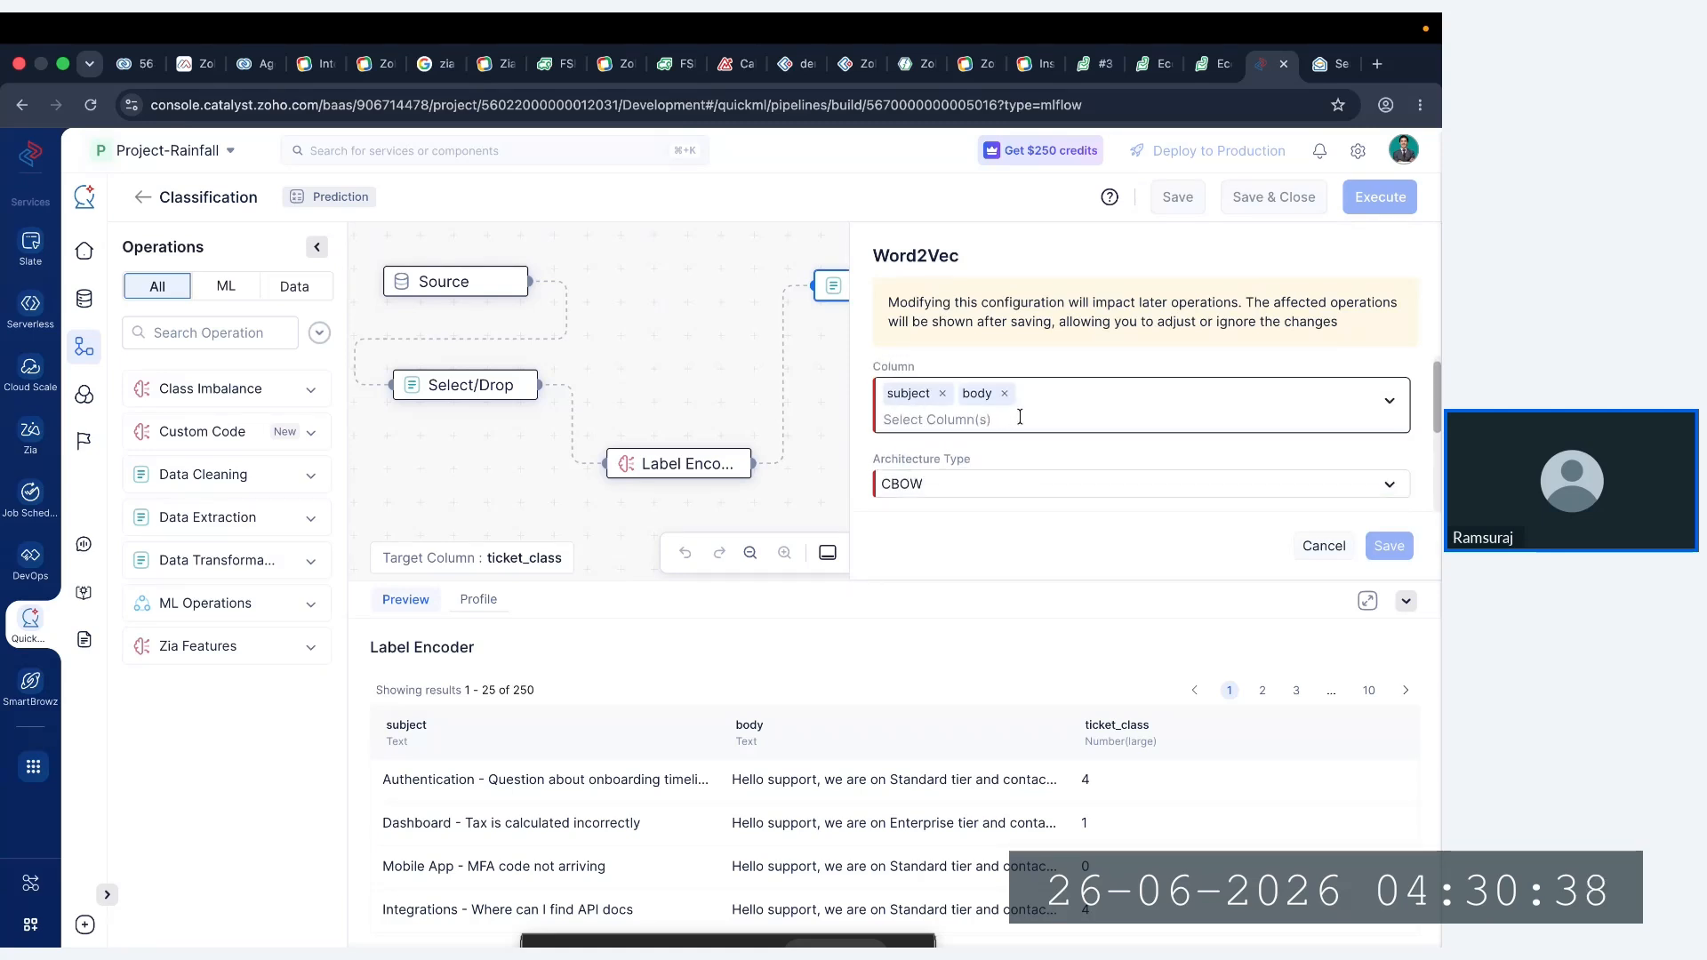
pyautogui.scroll(-1, 1020, 418)
pyautogui.click(940, 411)
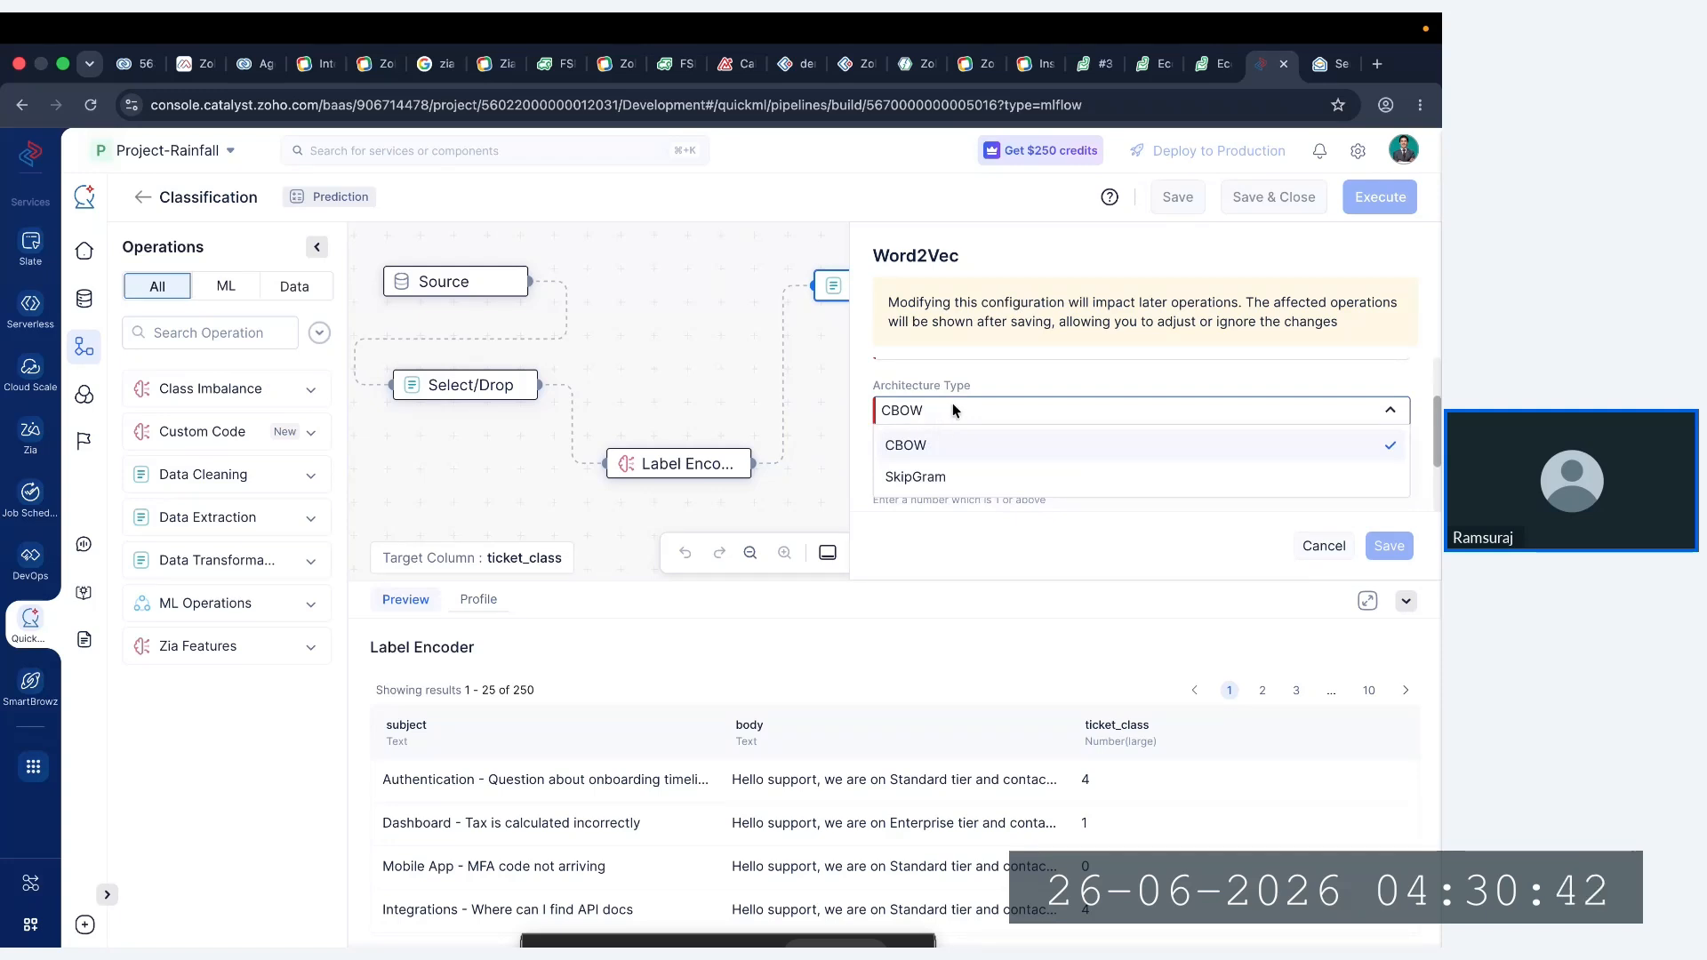
pyautogui.click(1010, 379)
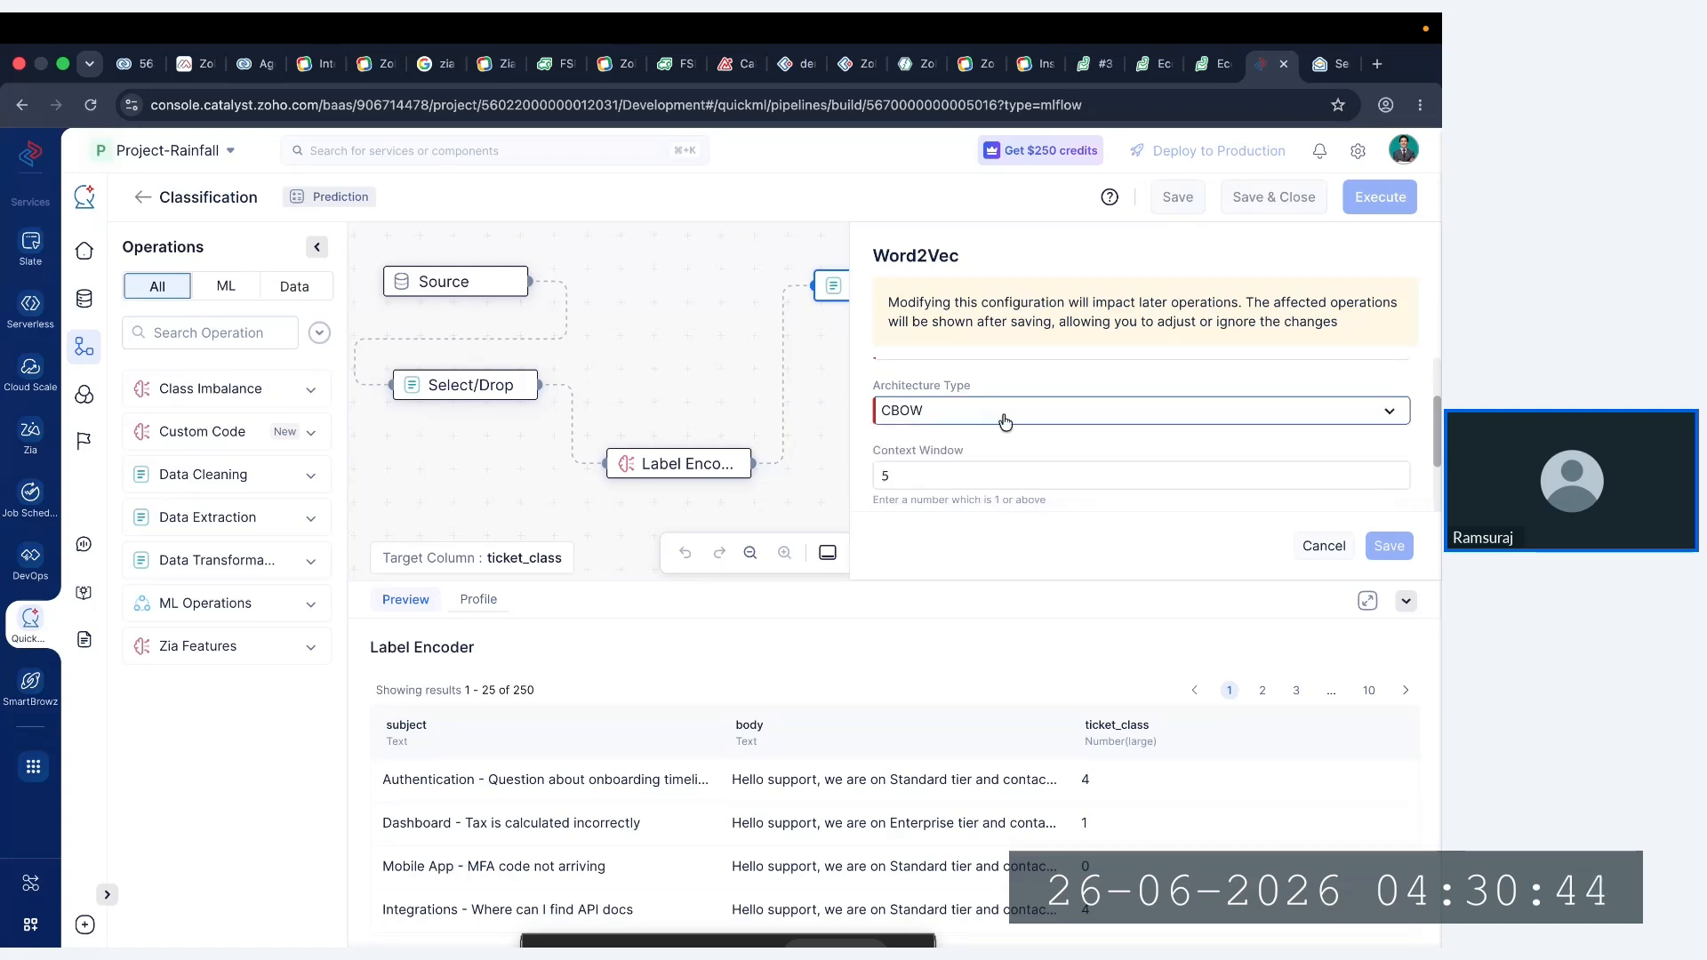
# - Review Word2Vec's context window and dimension settings and close the configuration without saving
pyautogui.scroll(-1, 1000, 427)
pyautogui.scroll(-1, 998, 438)
pyautogui.click(921, 411)
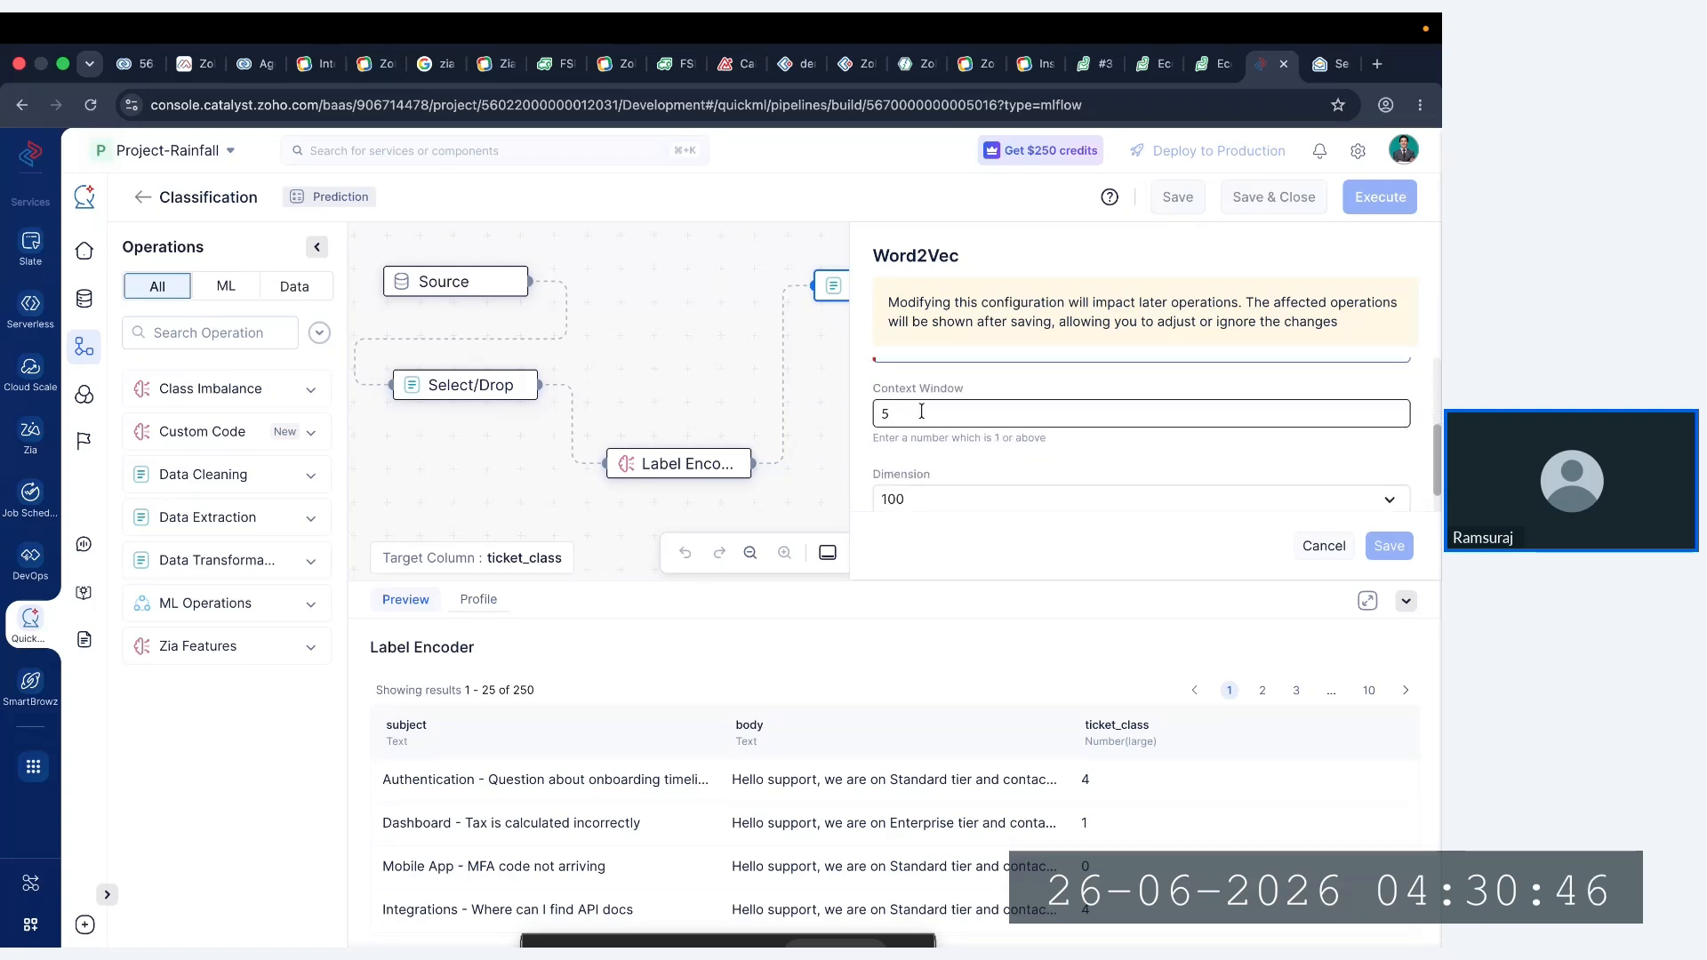
pyautogui.scroll(-1, 921, 411)
pyautogui.click(951, 469)
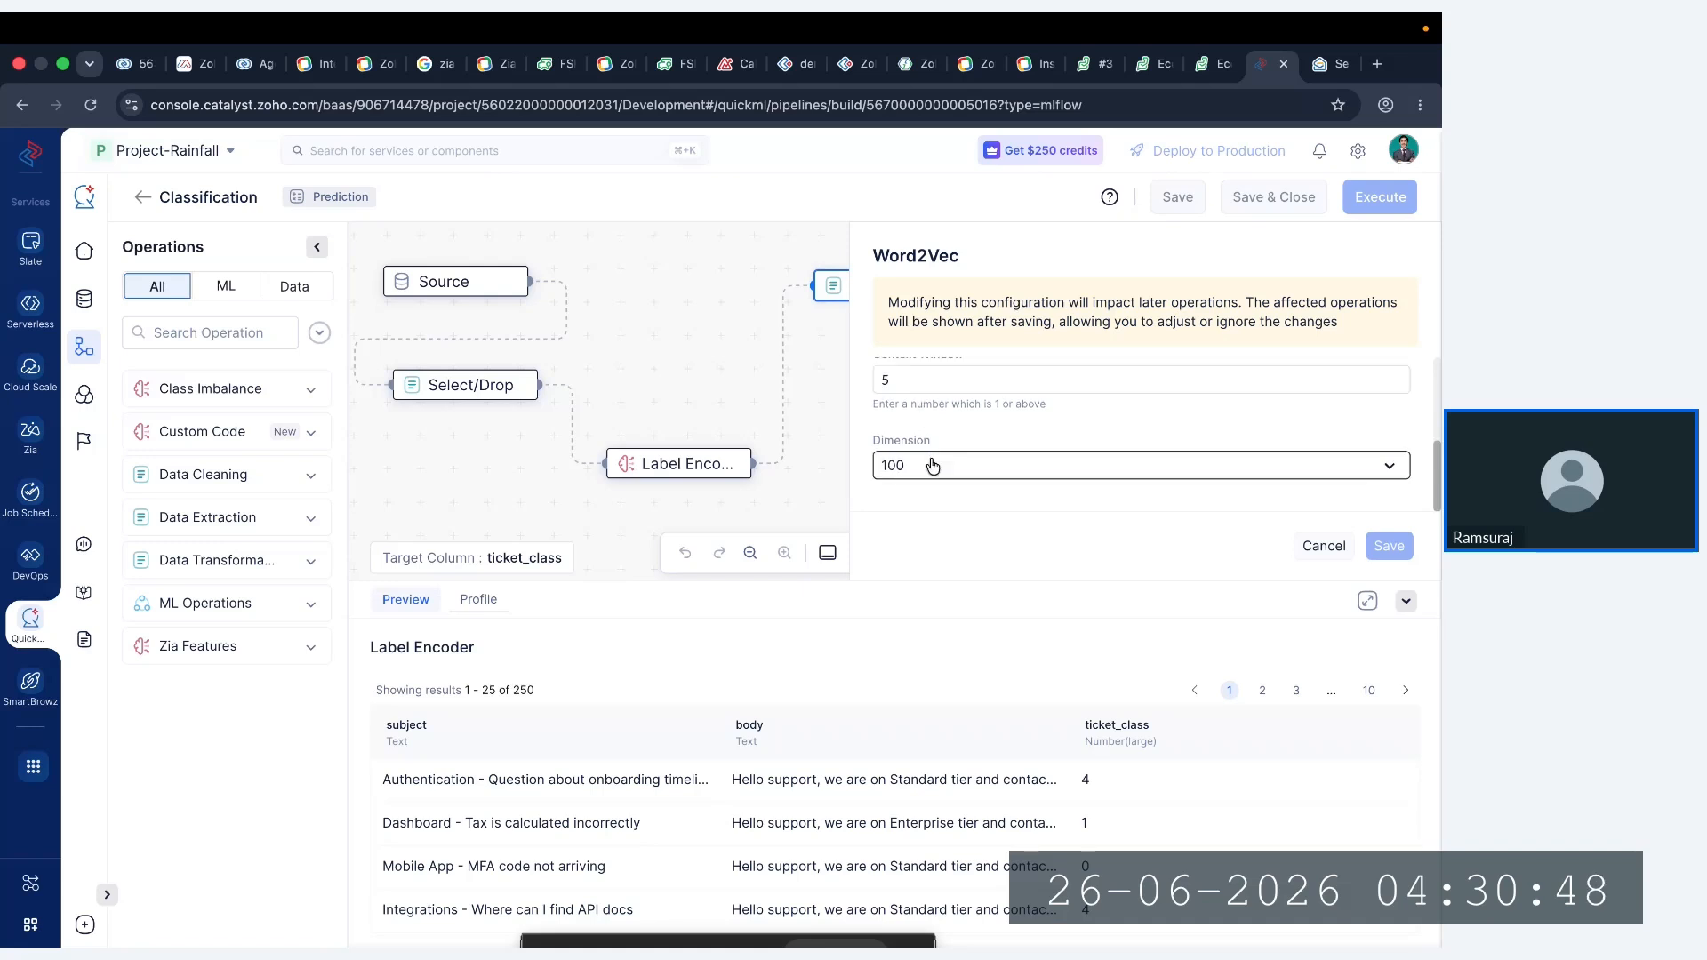
pyautogui.click(983, 464)
pyautogui.click(984, 461)
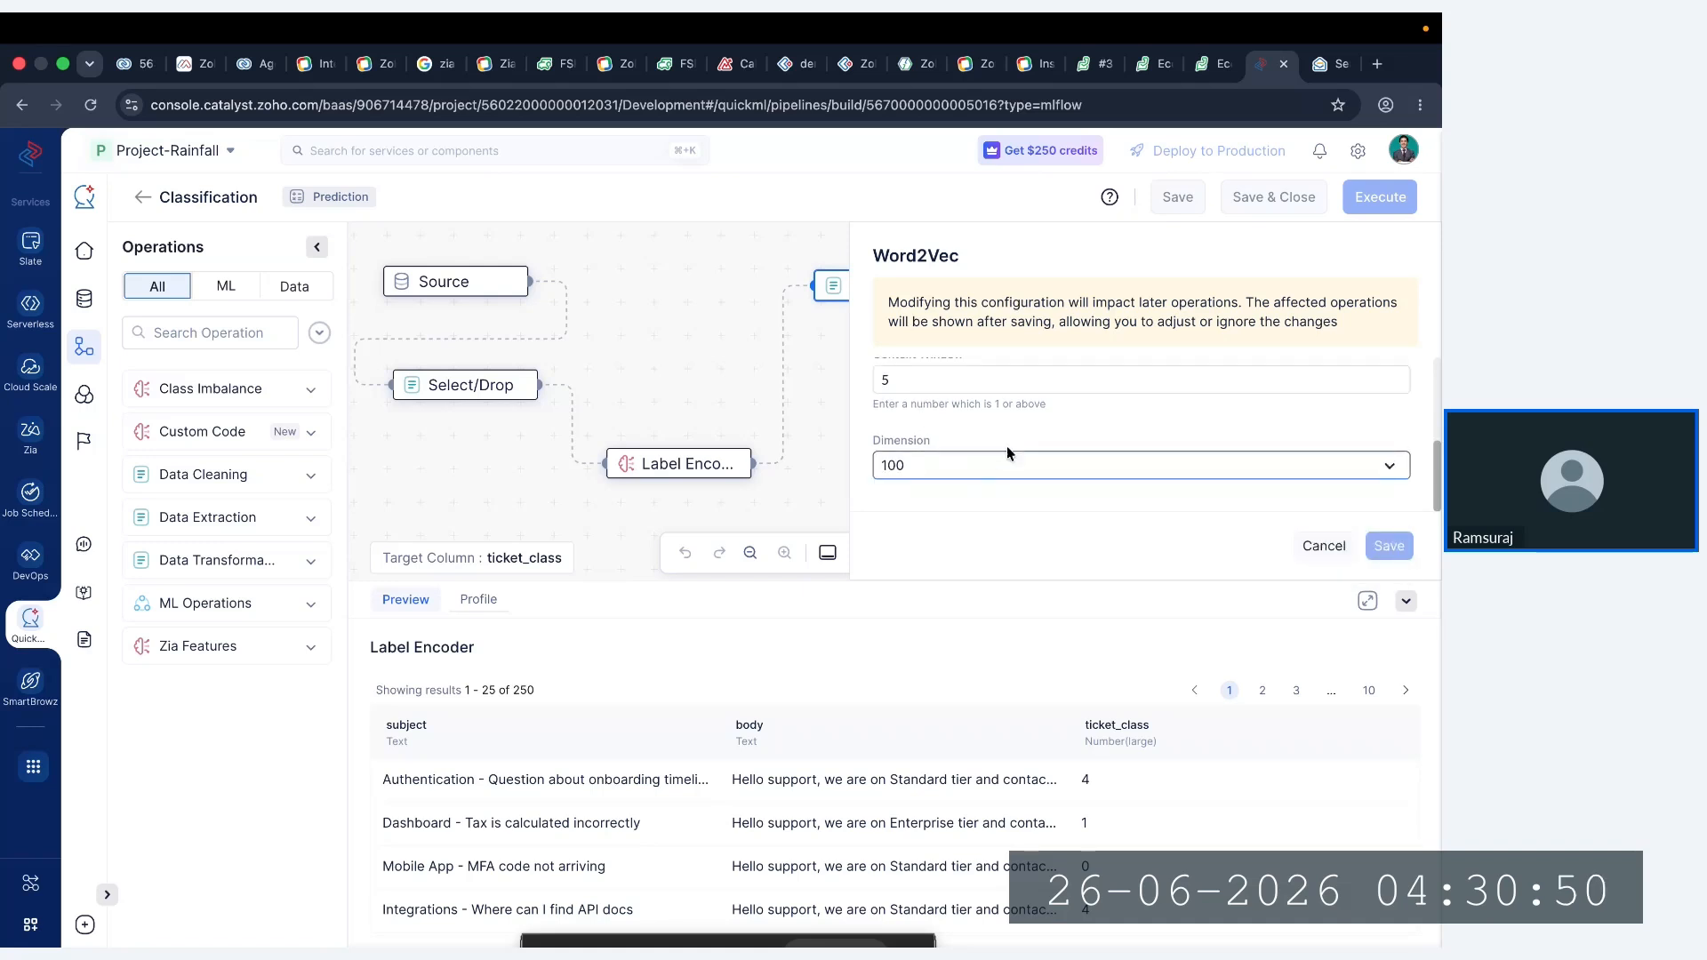
pyautogui.scroll(4, 1018, 437)
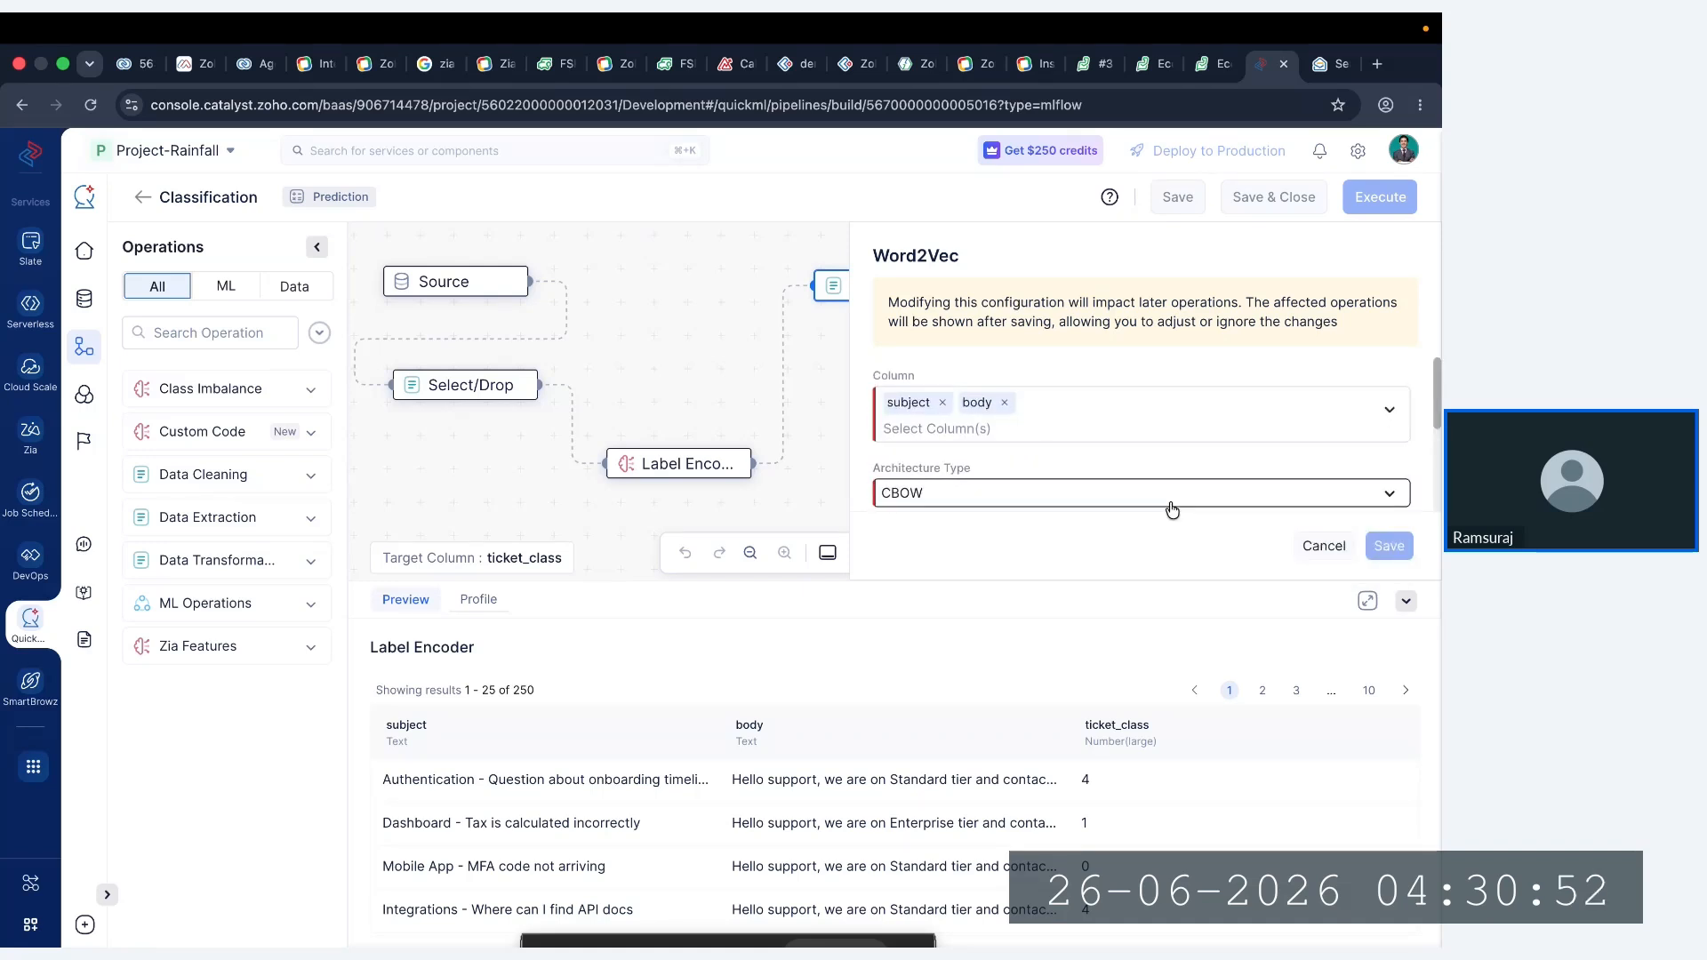
pyautogui.click(1322, 546)
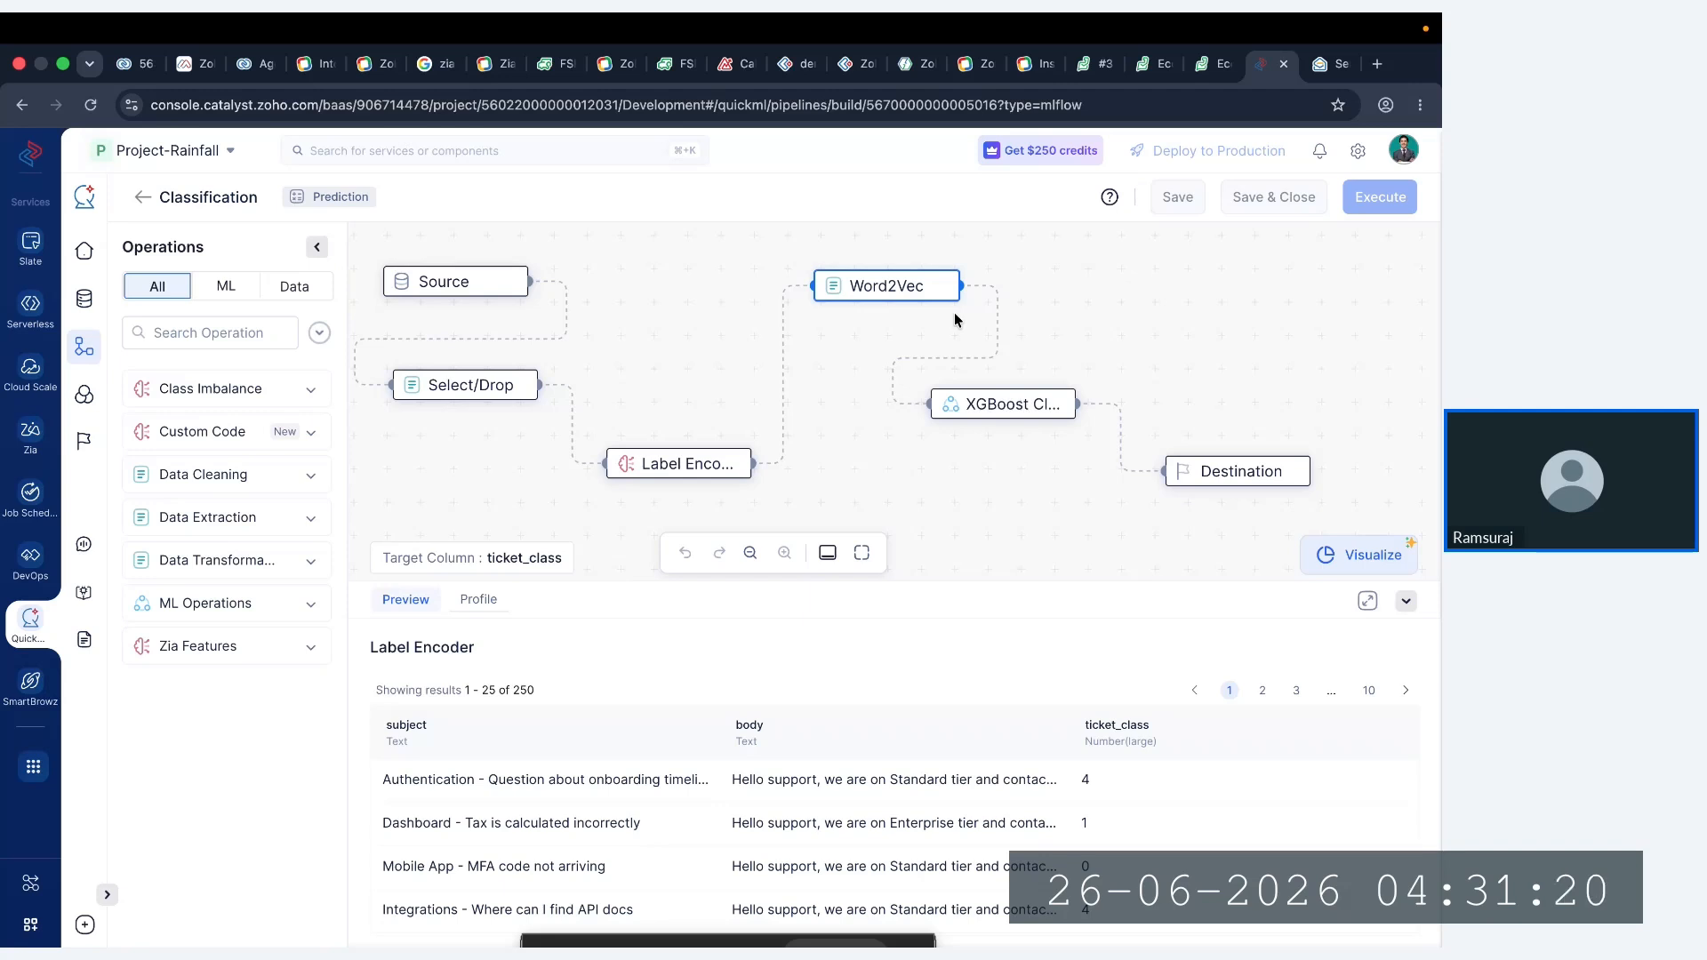
# - Open the XGBoost Classification node's configuration and inspect its booster options
pyautogui.click(993, 405)
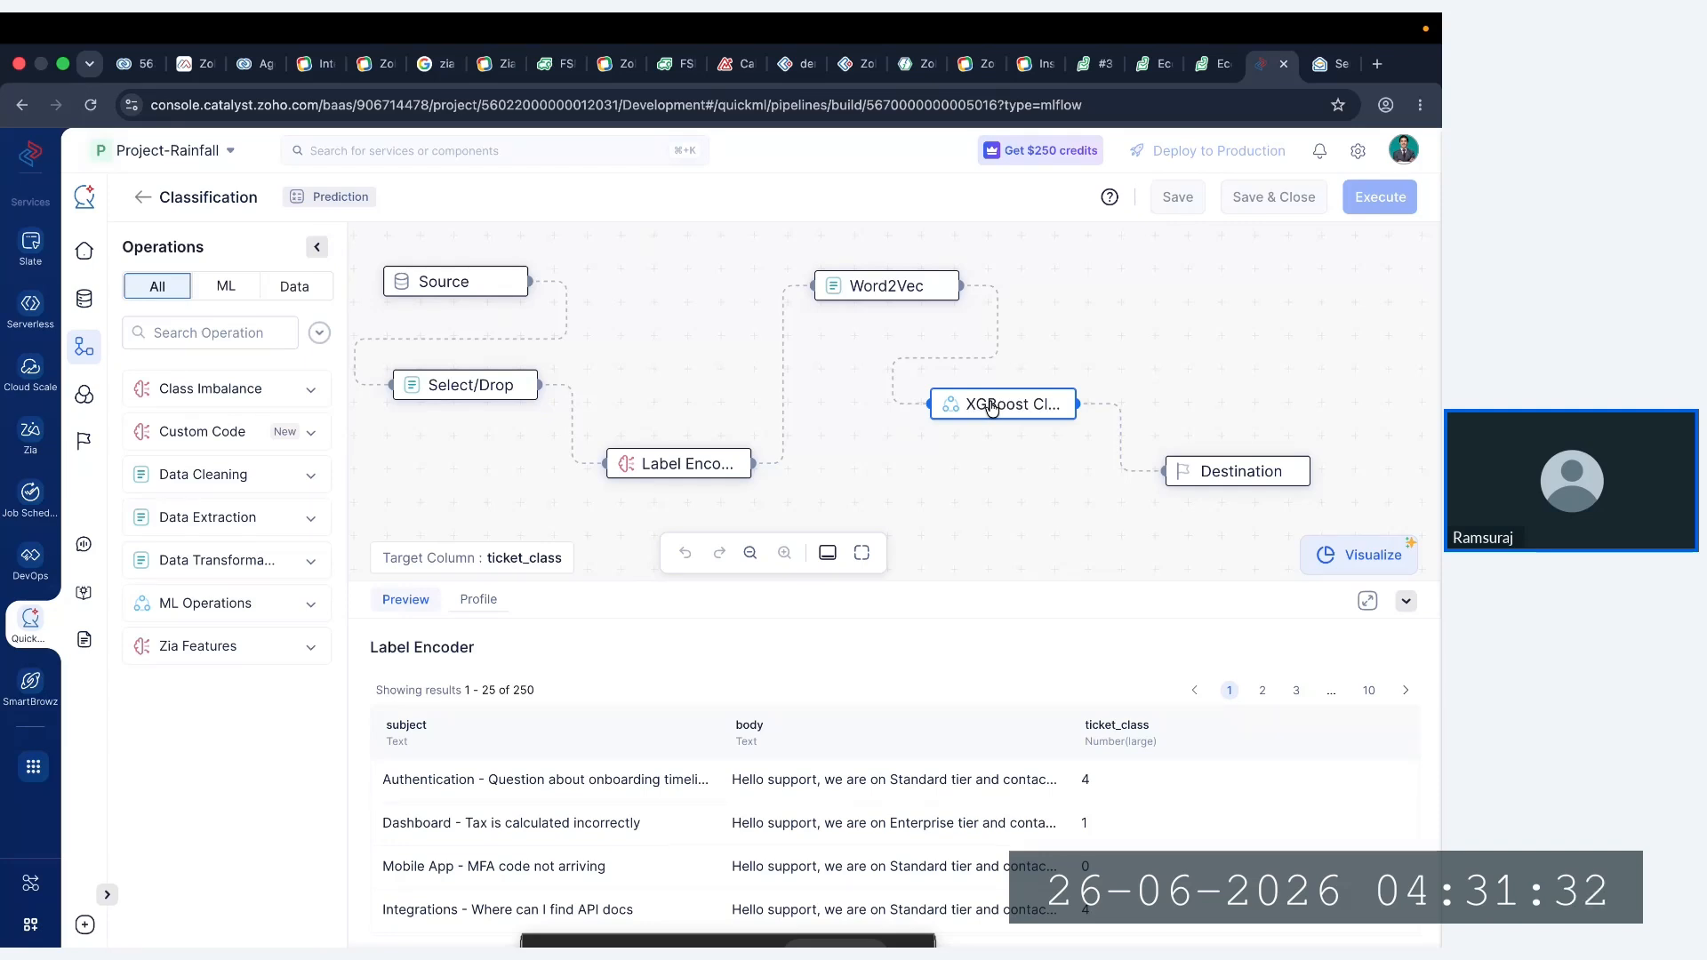
pyautogui.rightClick(993, 408)
pyautogui.click(1024, 451)
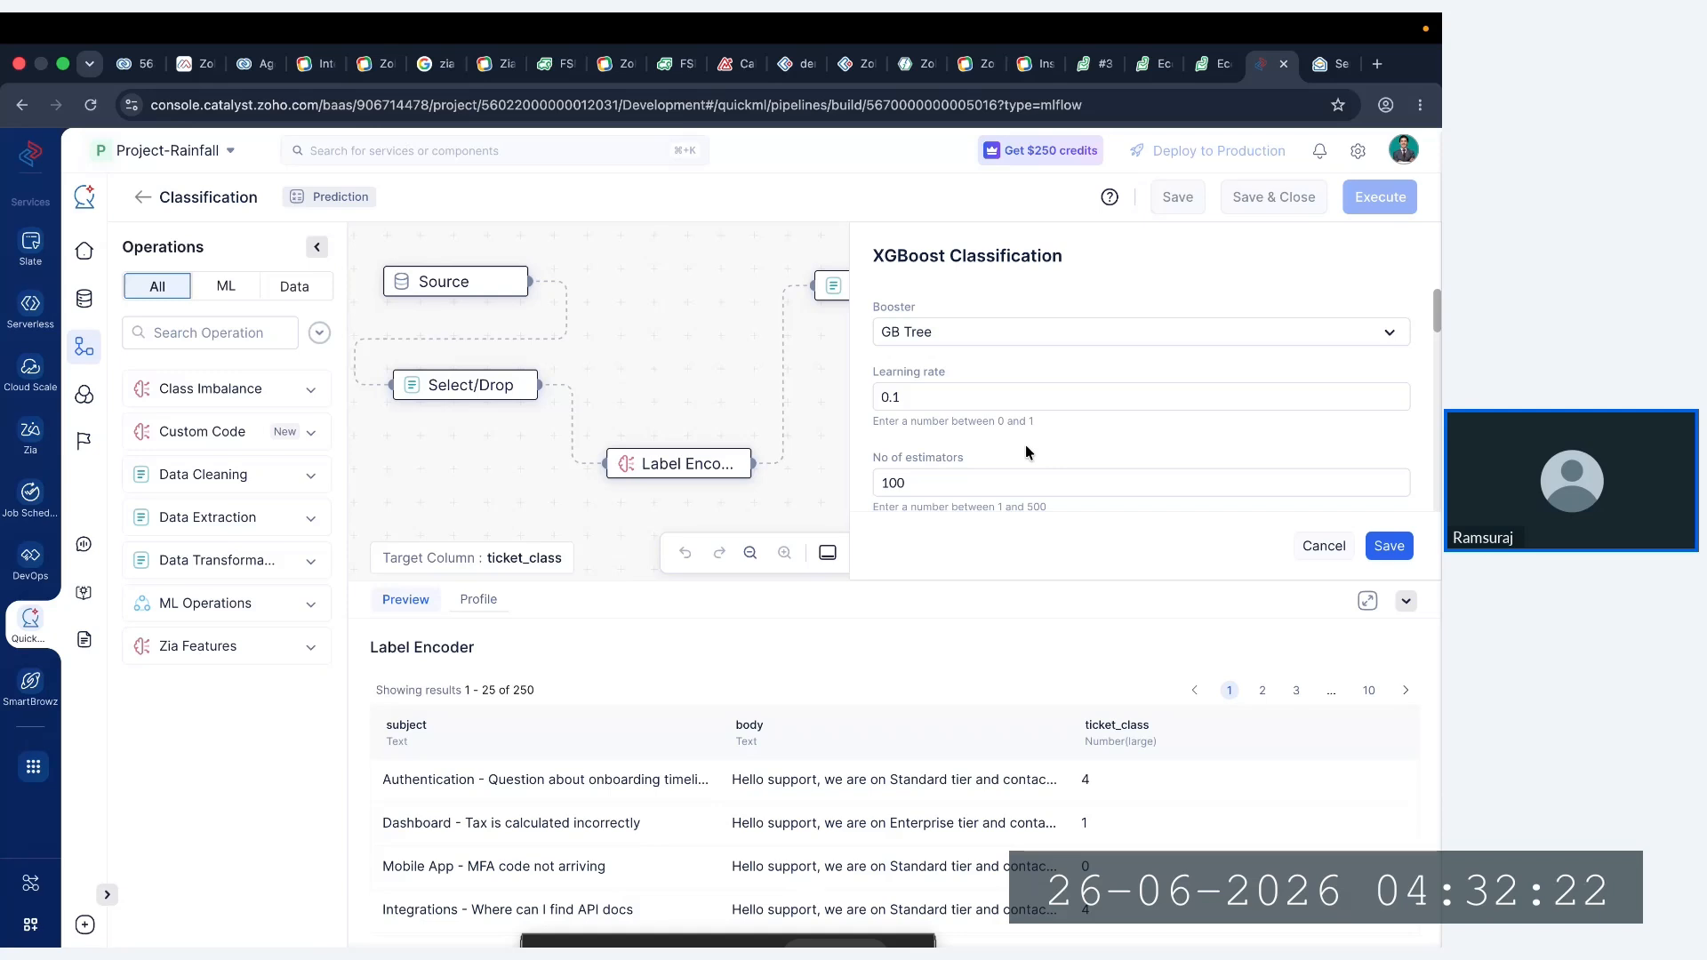
pyautogui.click(958, 336)
pyautogui.click(958, 338)
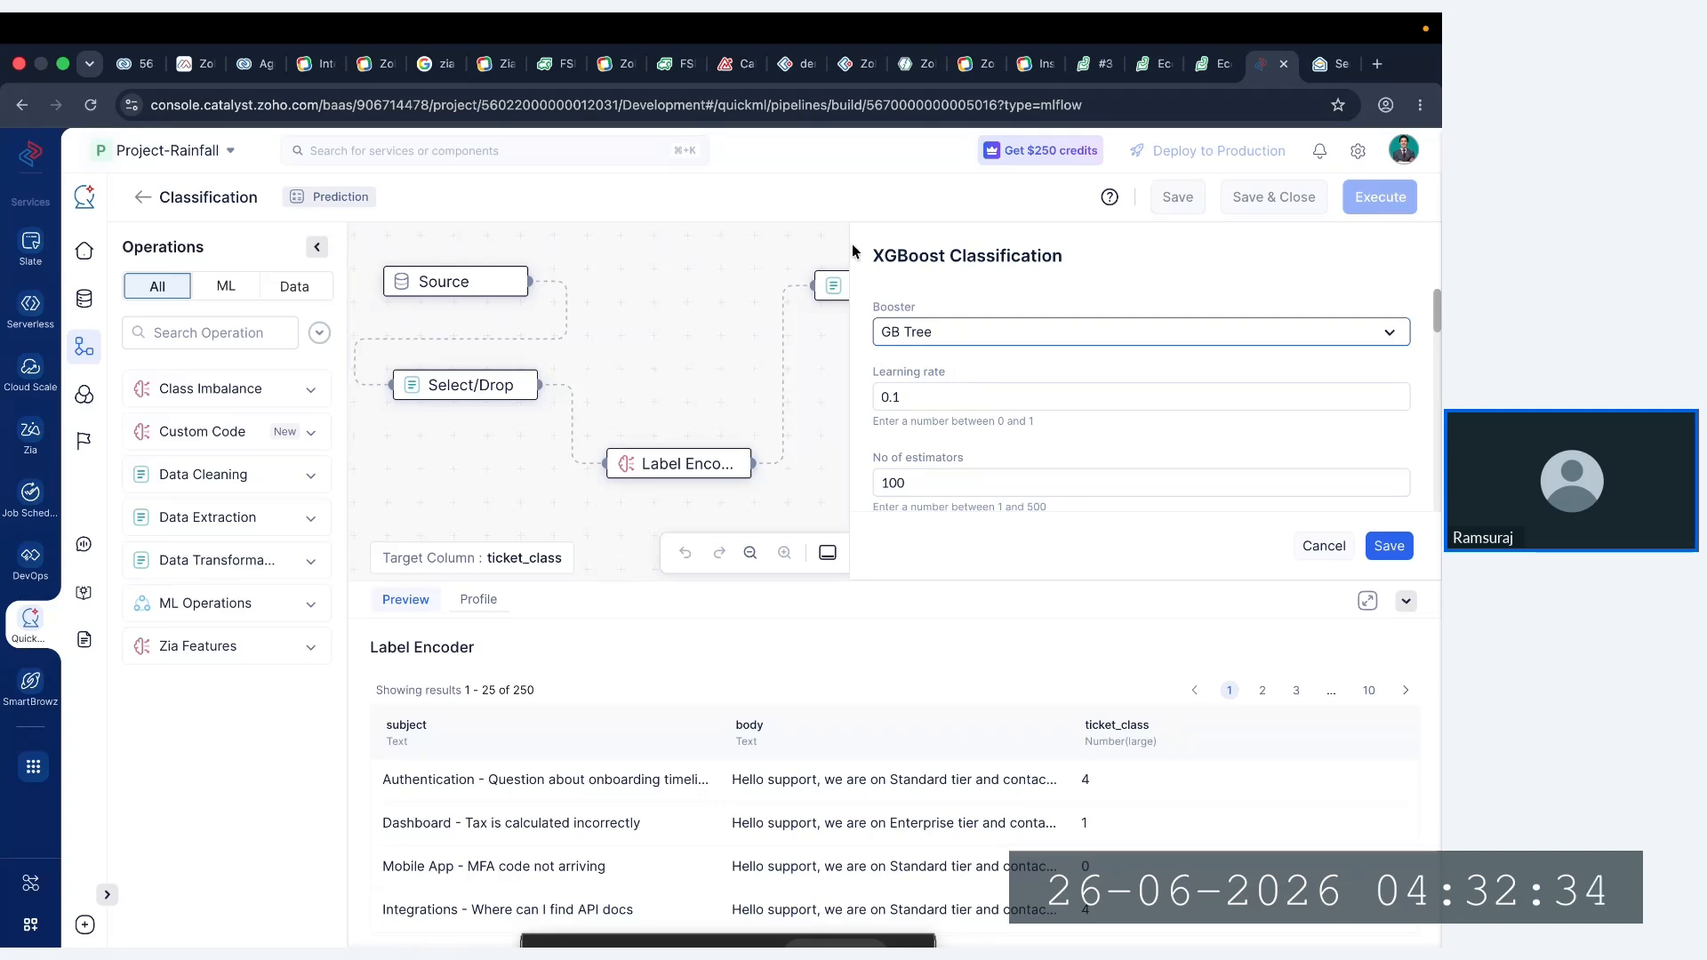
# - Review the remaining XGBoost parameters from the number of estimators and objective through the model explainer option, and close the configuration without saving
pyautogui.scroll(-3, 924, 420)
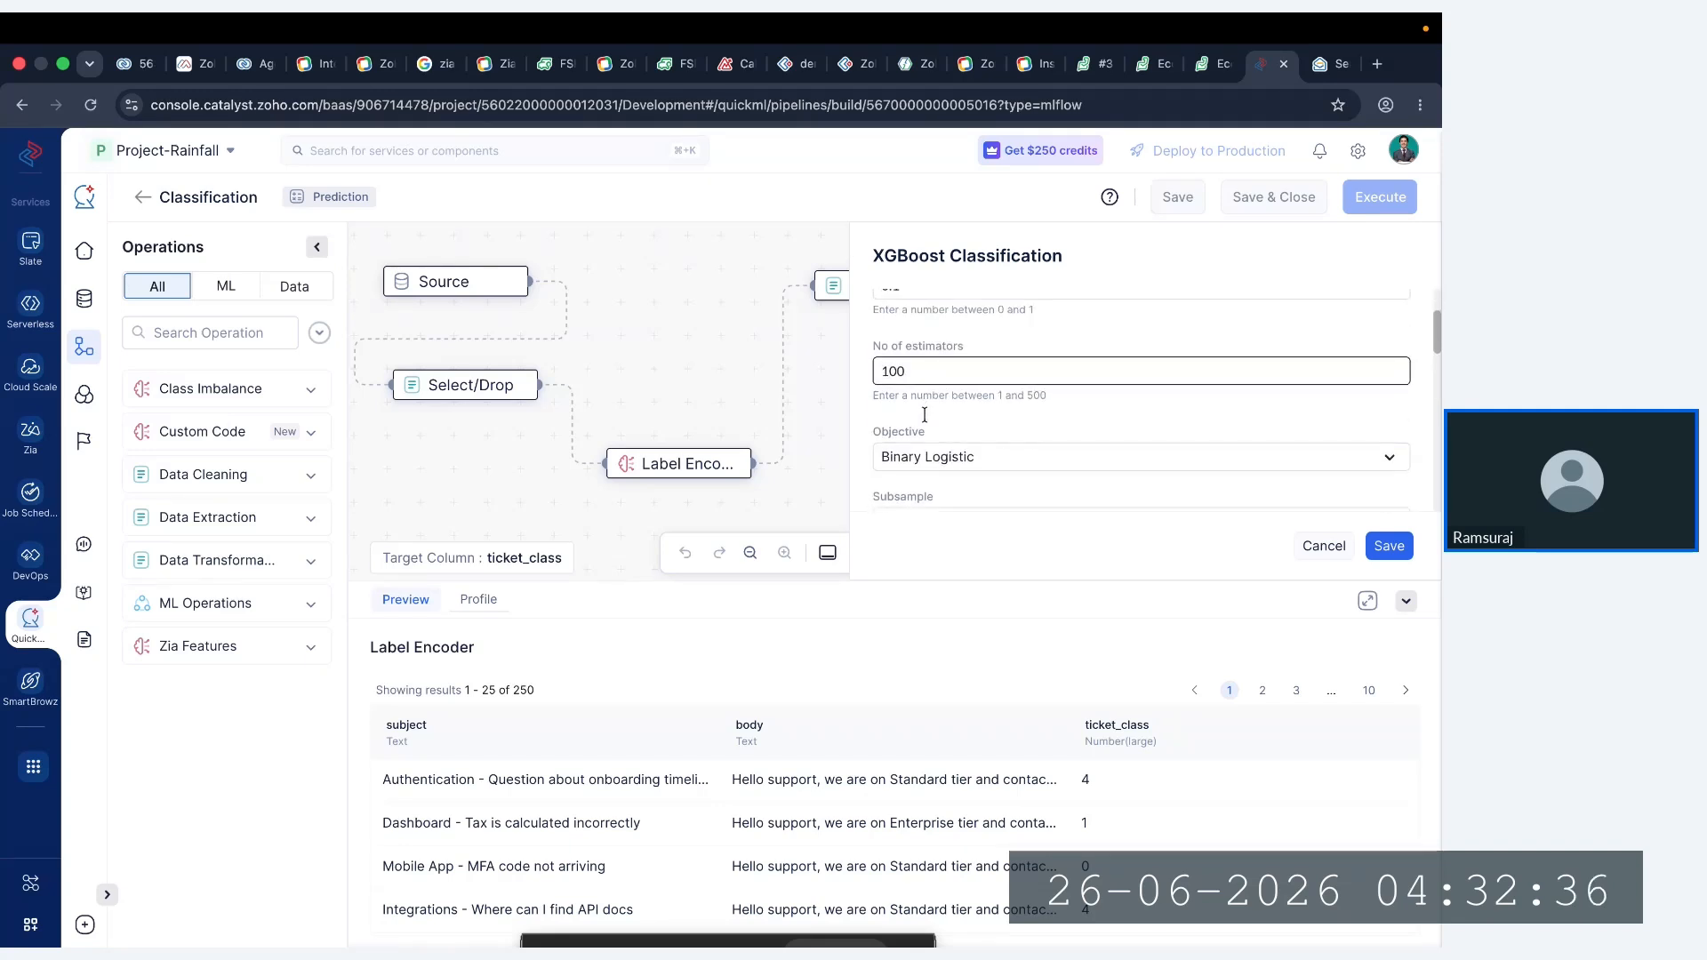
pyautogui.scroll(-1, 925, 421)
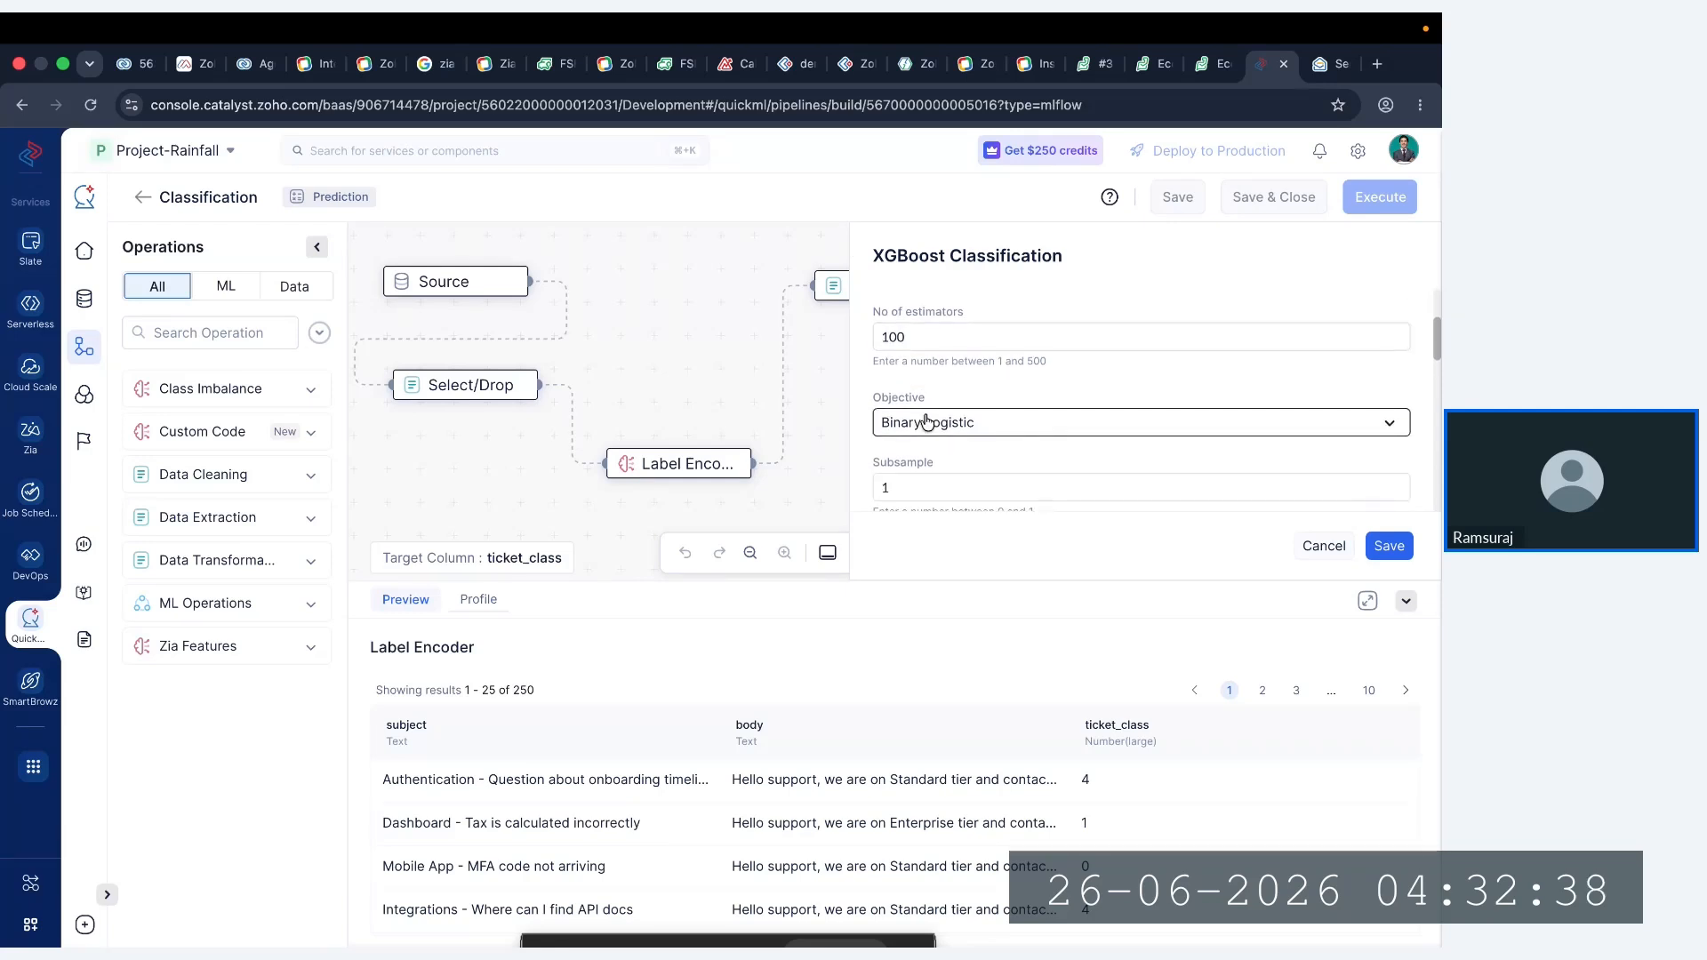
pyautogui.scroll(-2, 924, 421)
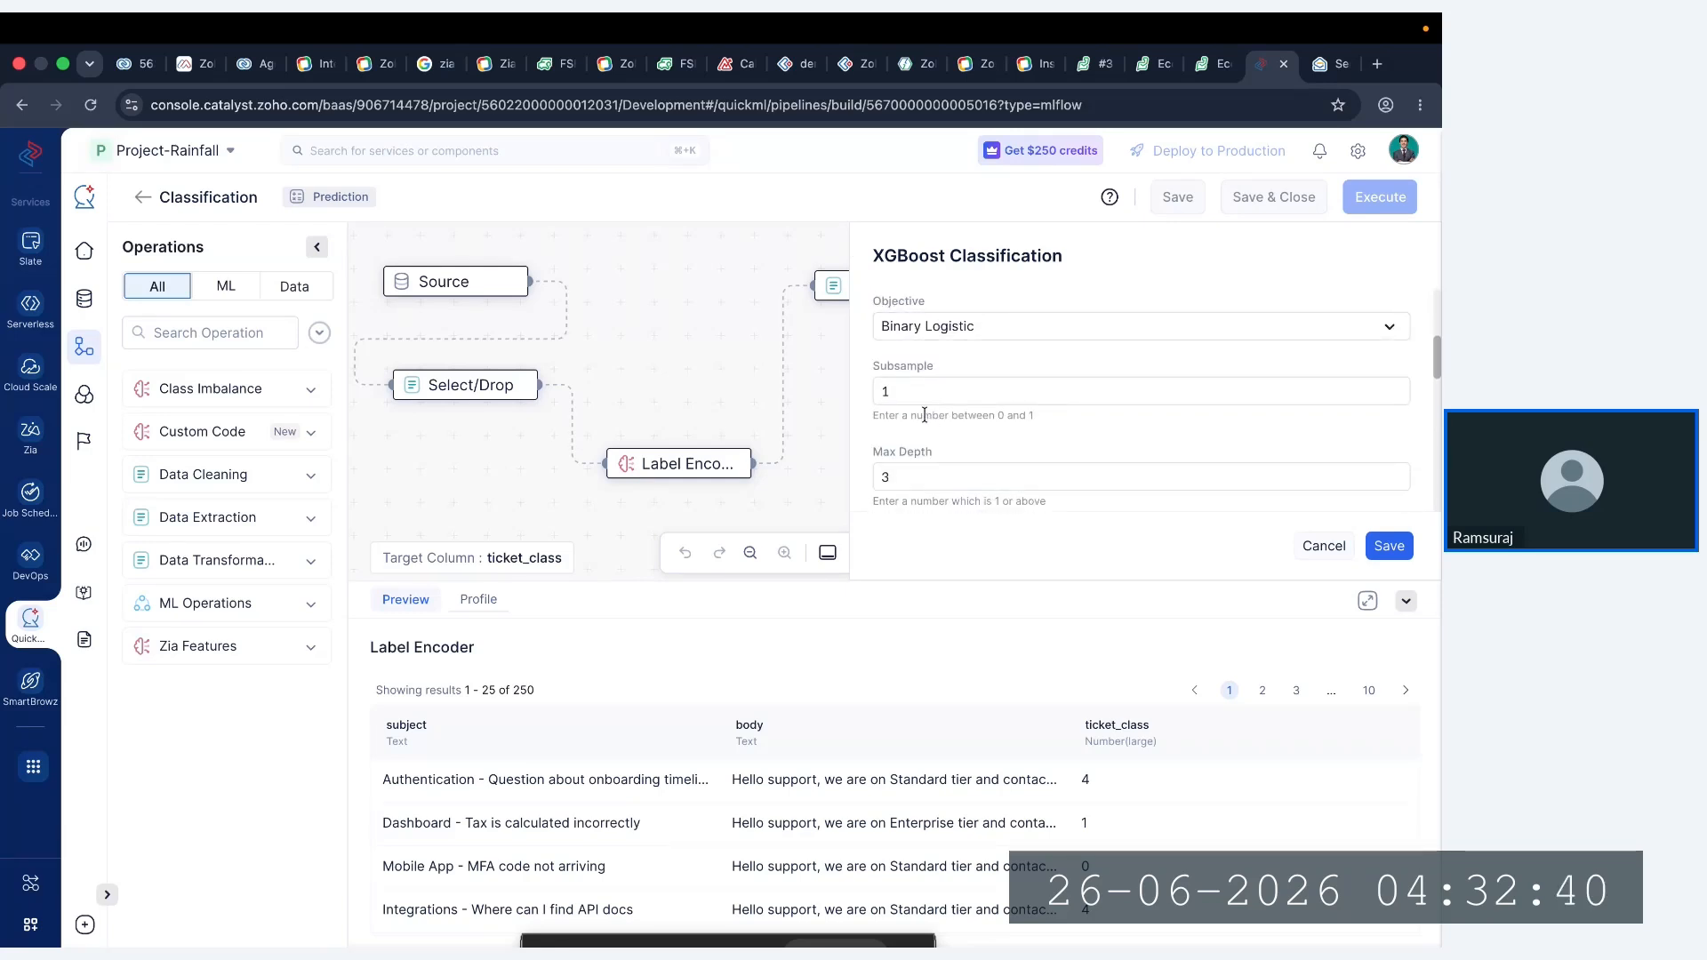
pyautogui.click(952, 343)
pyautogui.click(1015, 301)
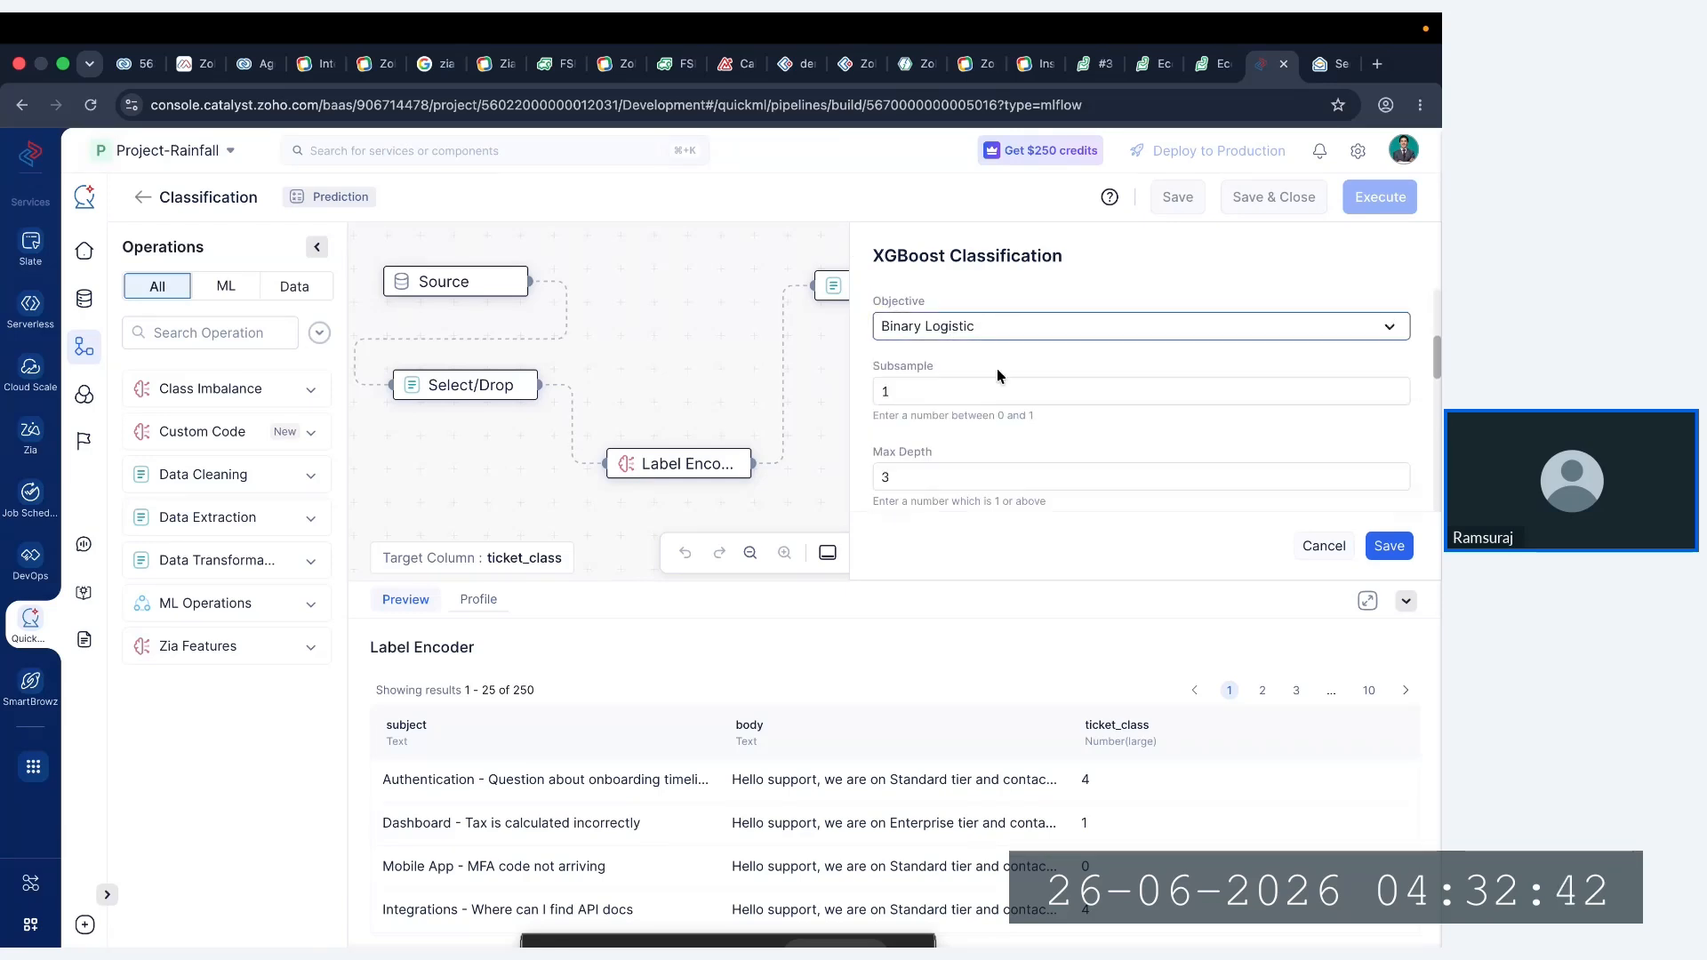
pyautogui.scroll(-1, 996, 368)
pyautogui.scroll(-2, 996, 368)
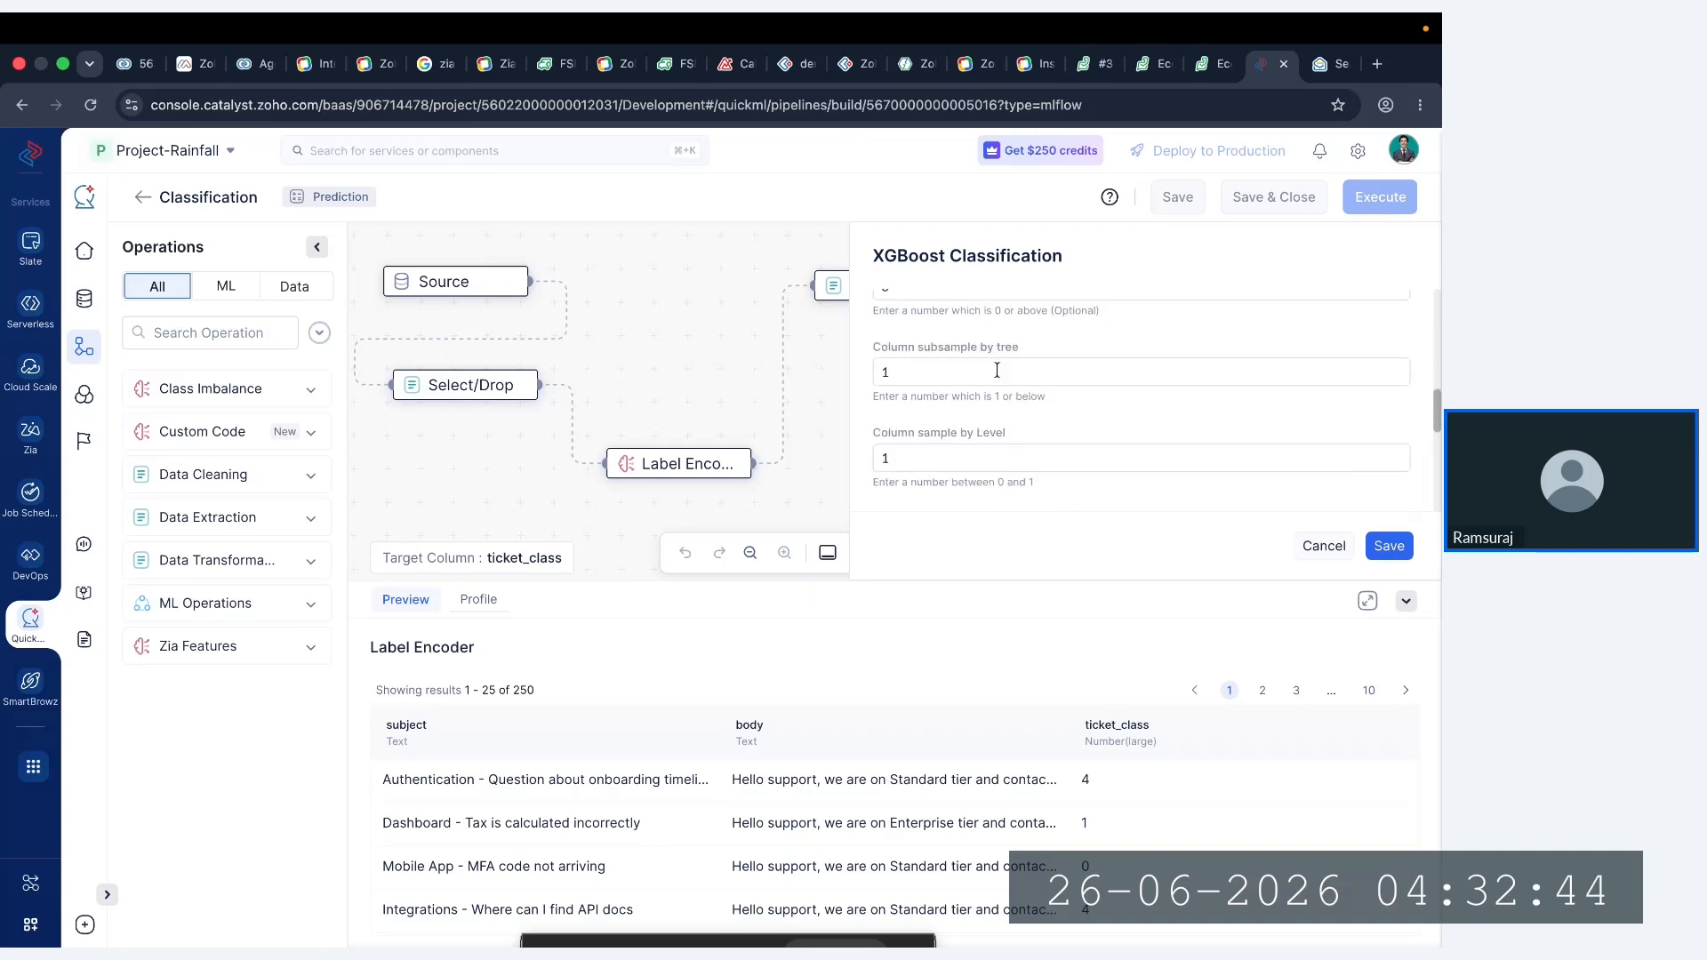
pyautogui.scroll(-1, 996, 368)
pyautogui.scroll(-4, 997, 369)
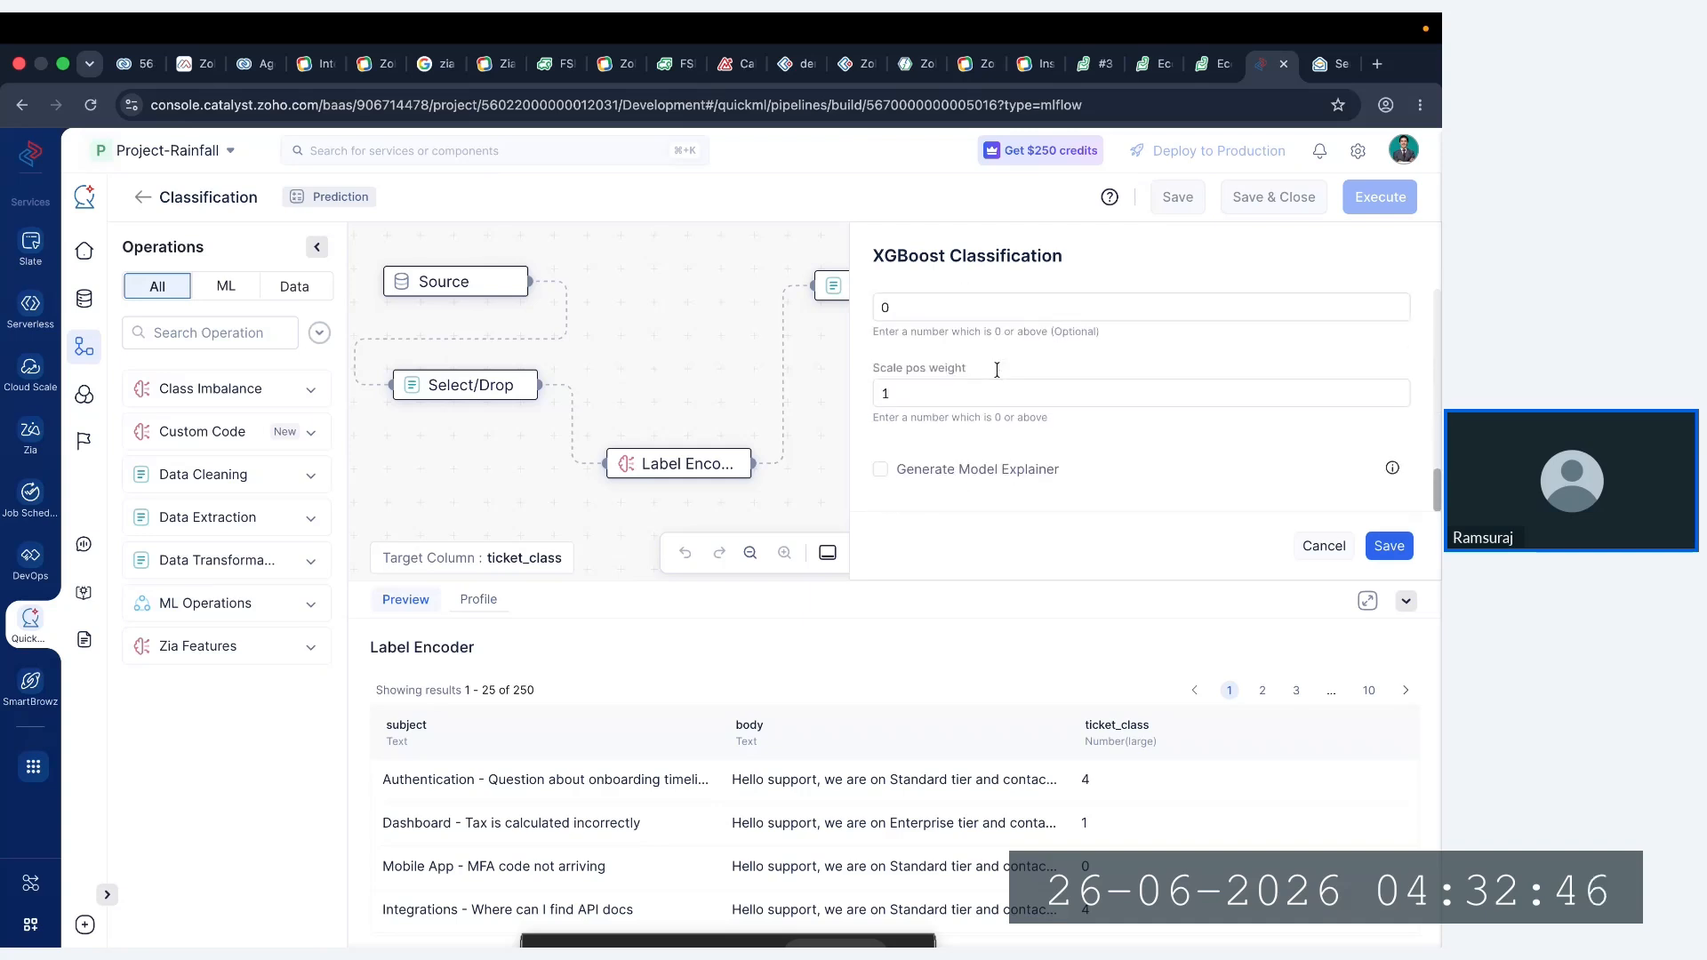
pyautogui.click(1324, 545)
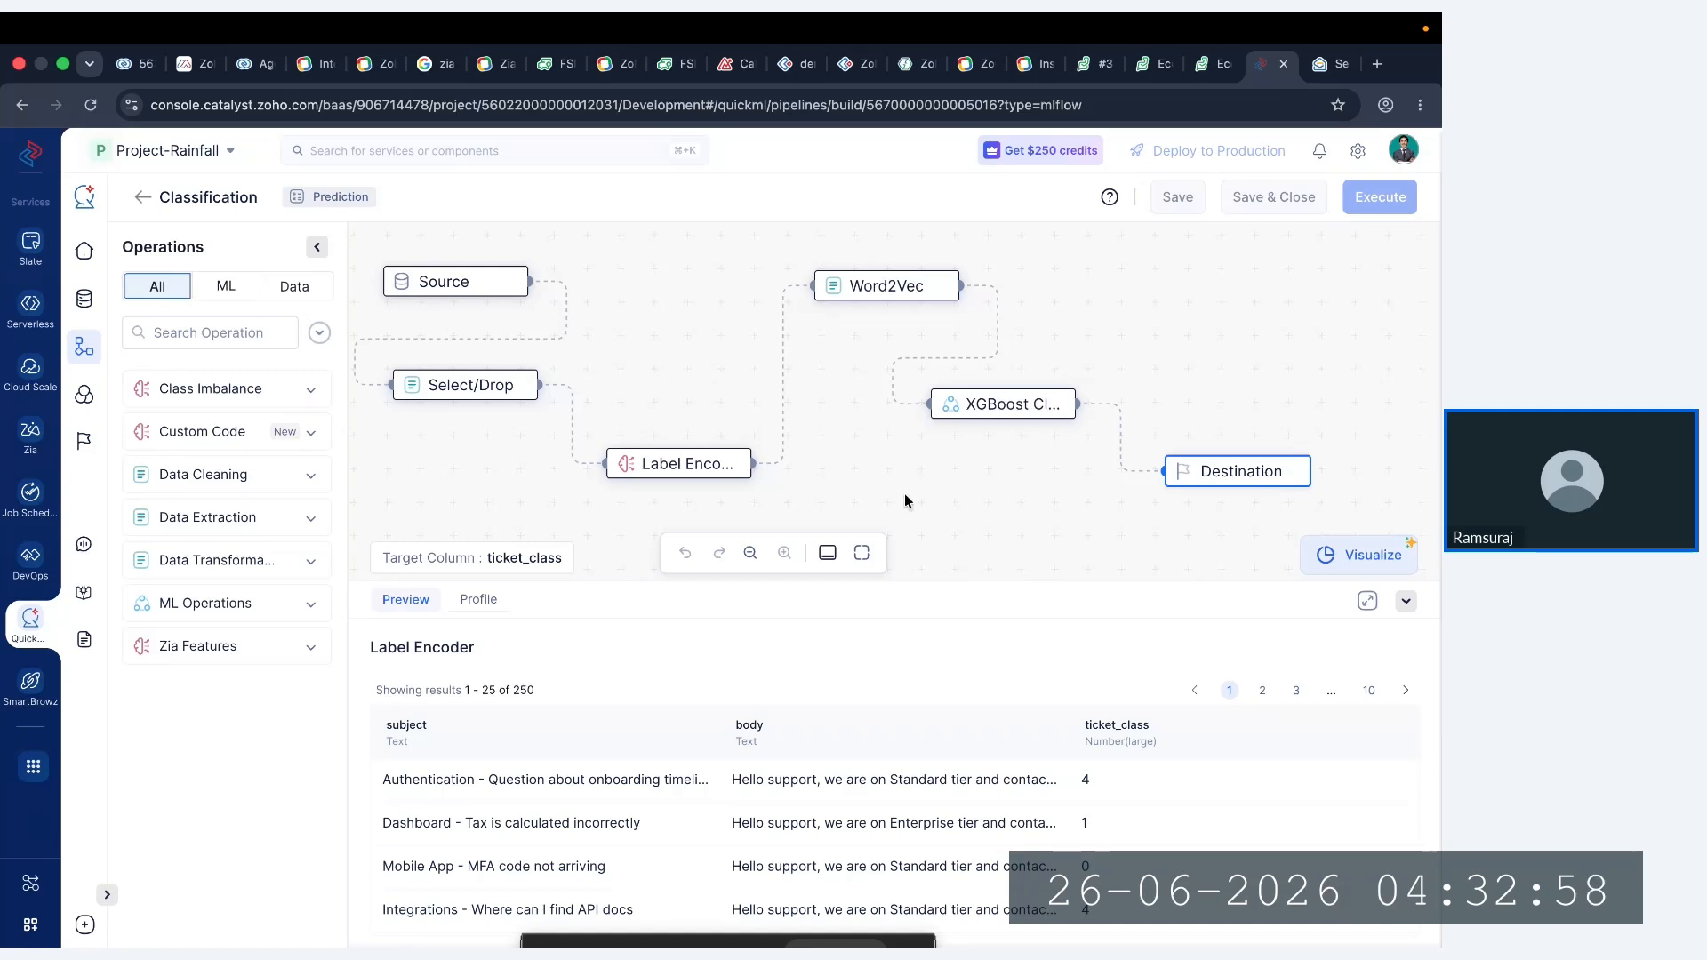
# - Leave the Classification pipeline builder and open the list of all QuickML models
pyautogui.click(137, 201)
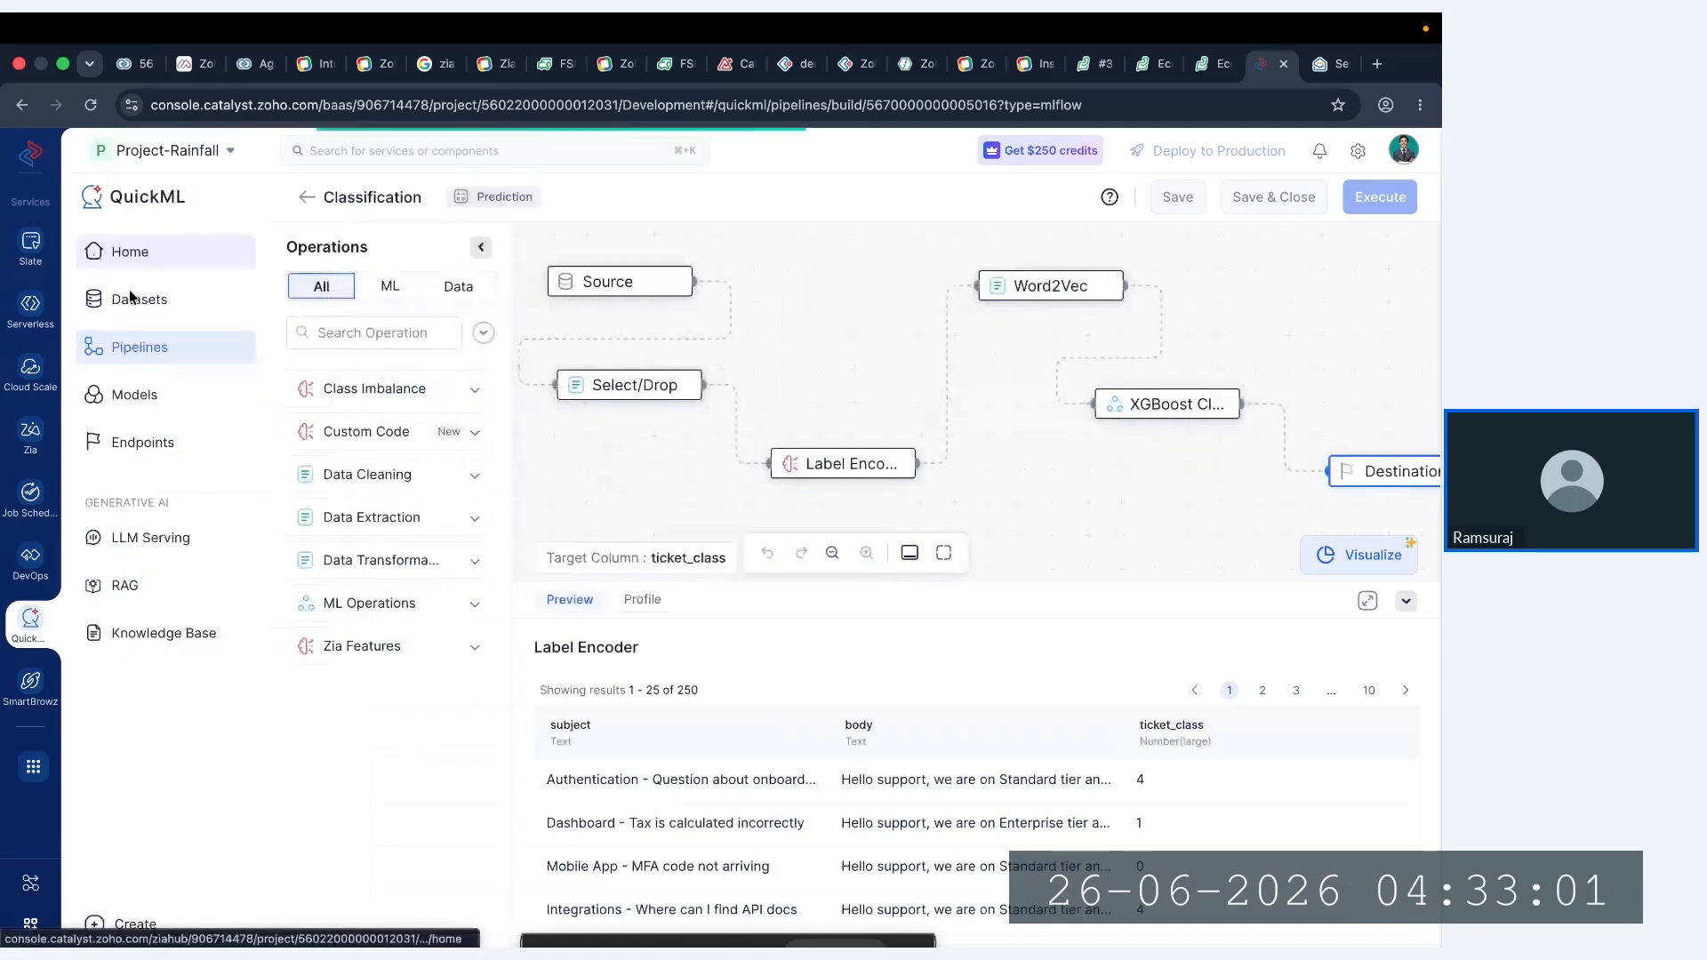
pyautogui.click(140, 402)
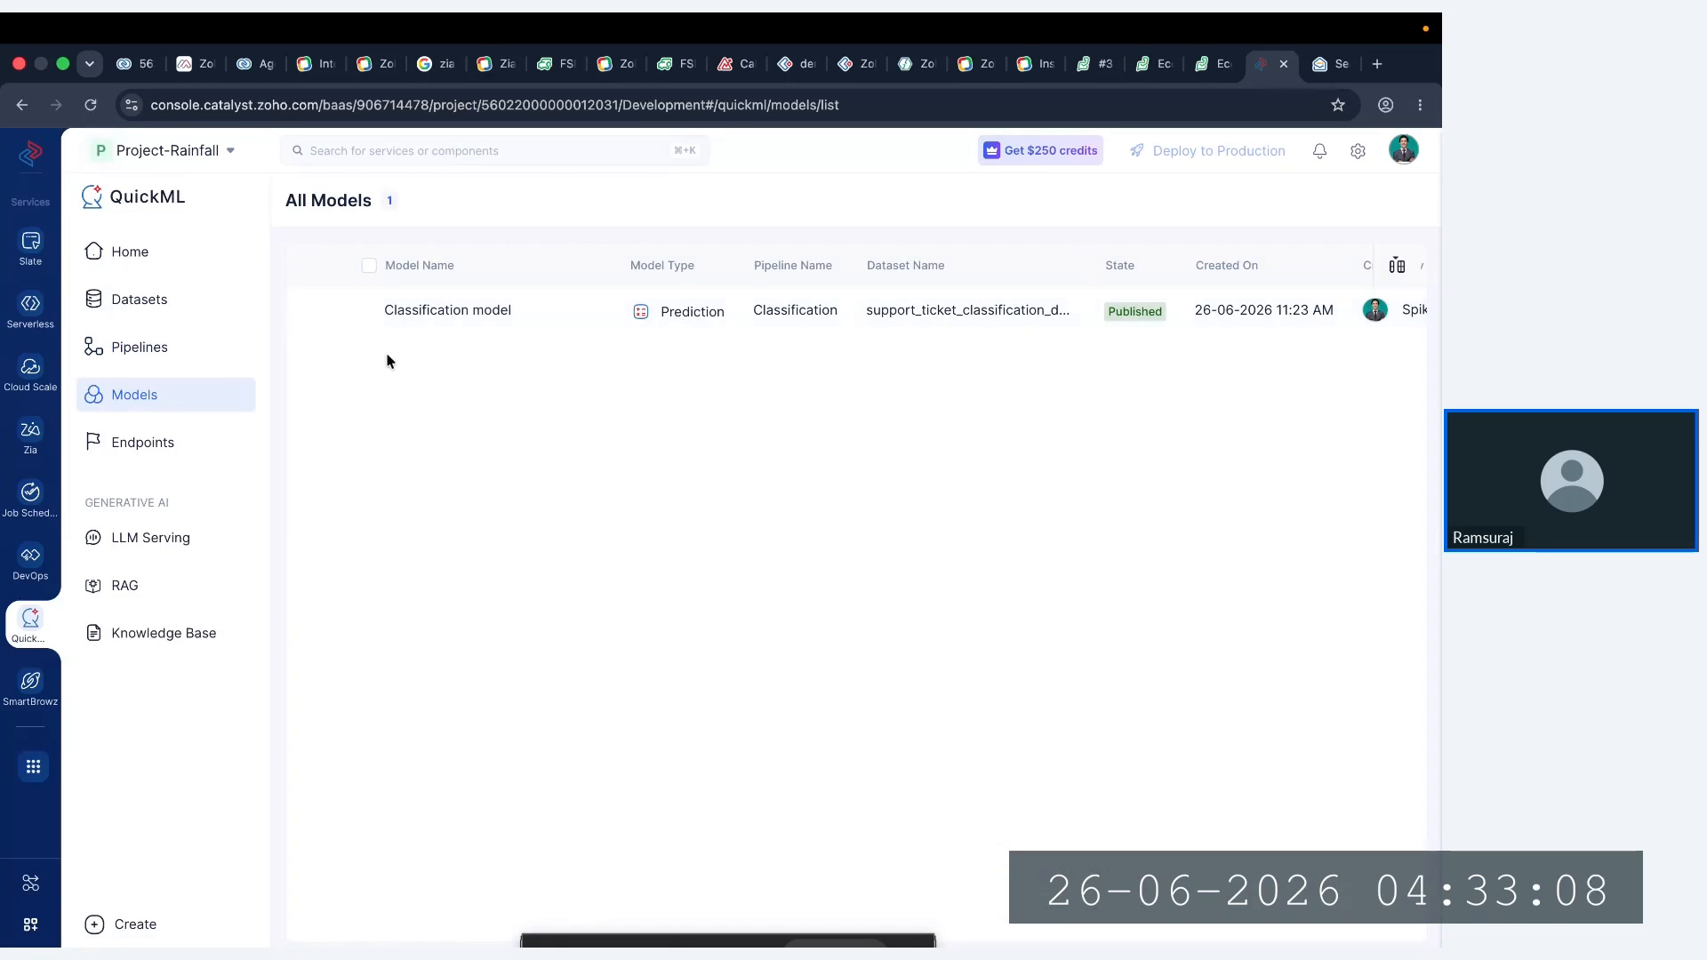
# - Open the Classification model and review its details, evaluation metrics, confusion matrix and version details
pyautogui.click(540, 314)
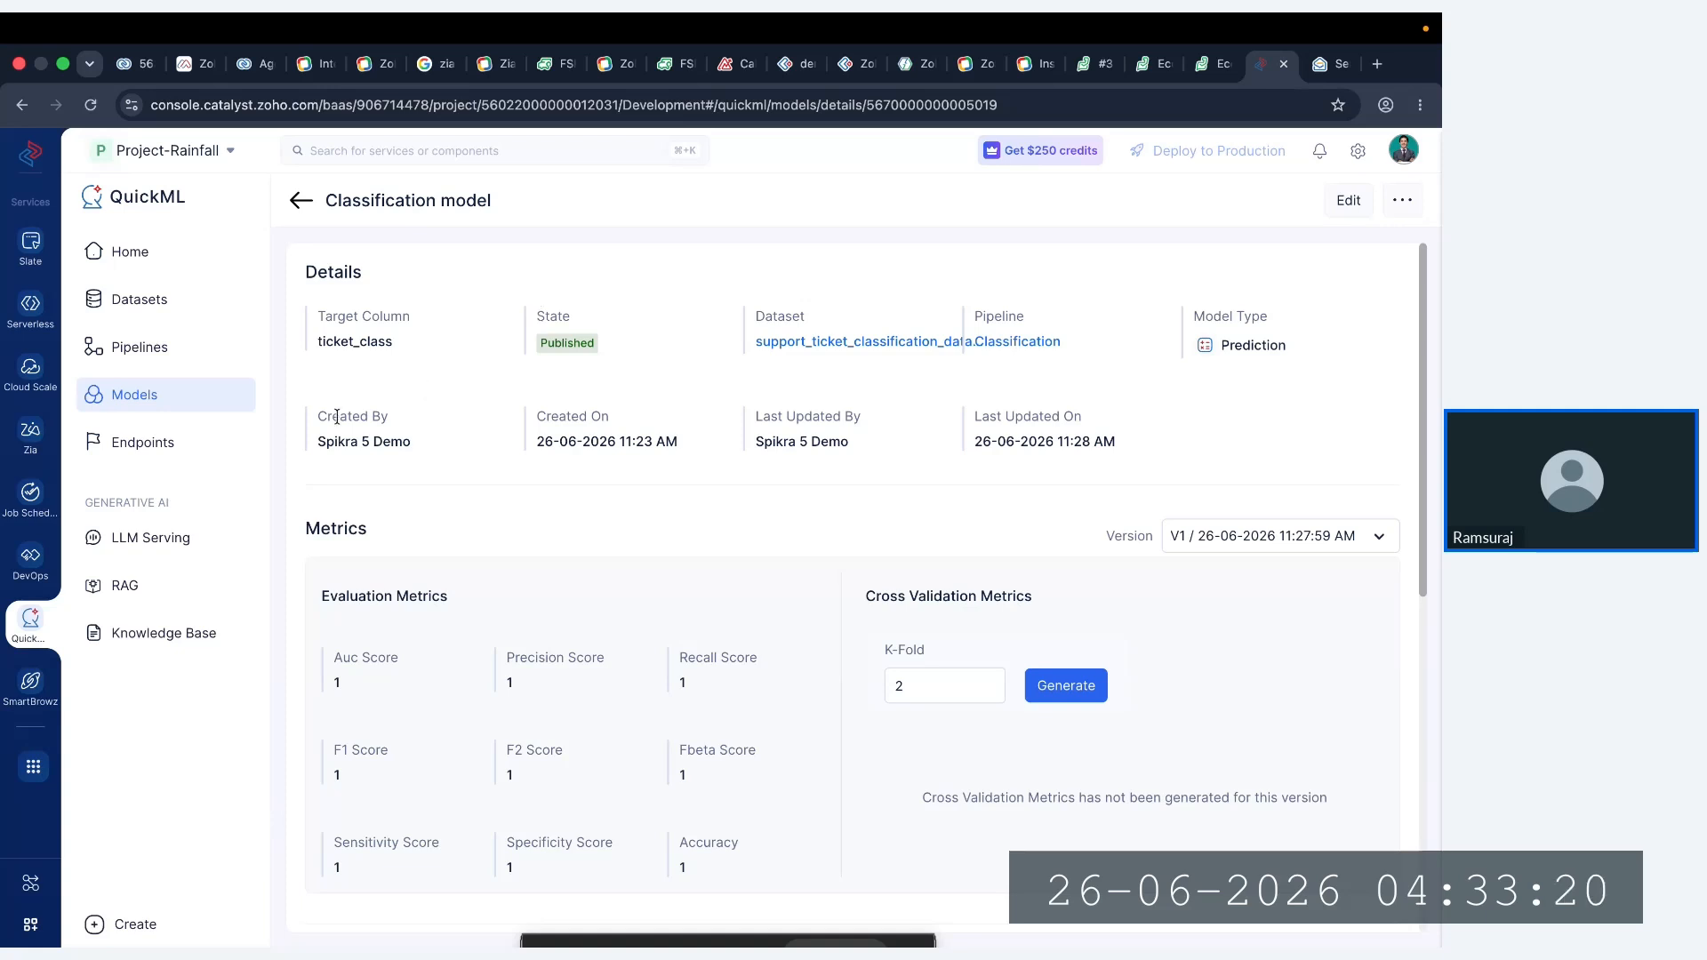
pyautogui.scroll(-2, 561, 676)
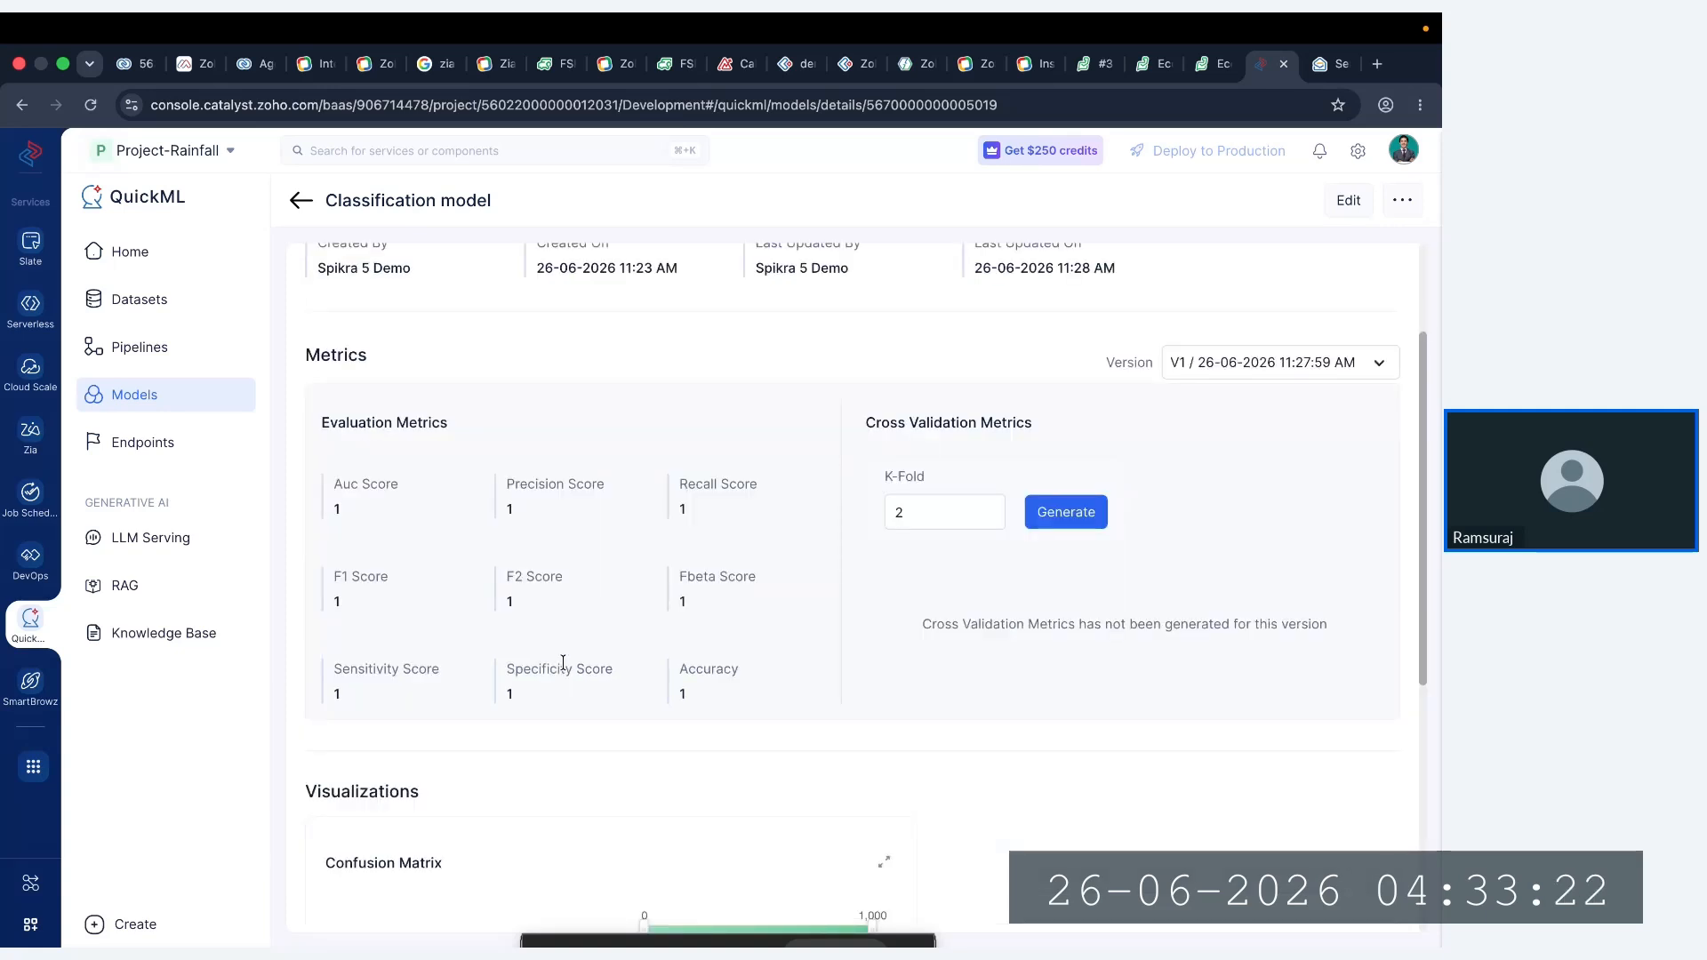
pyautogui.scroll(-5, 563, 662)
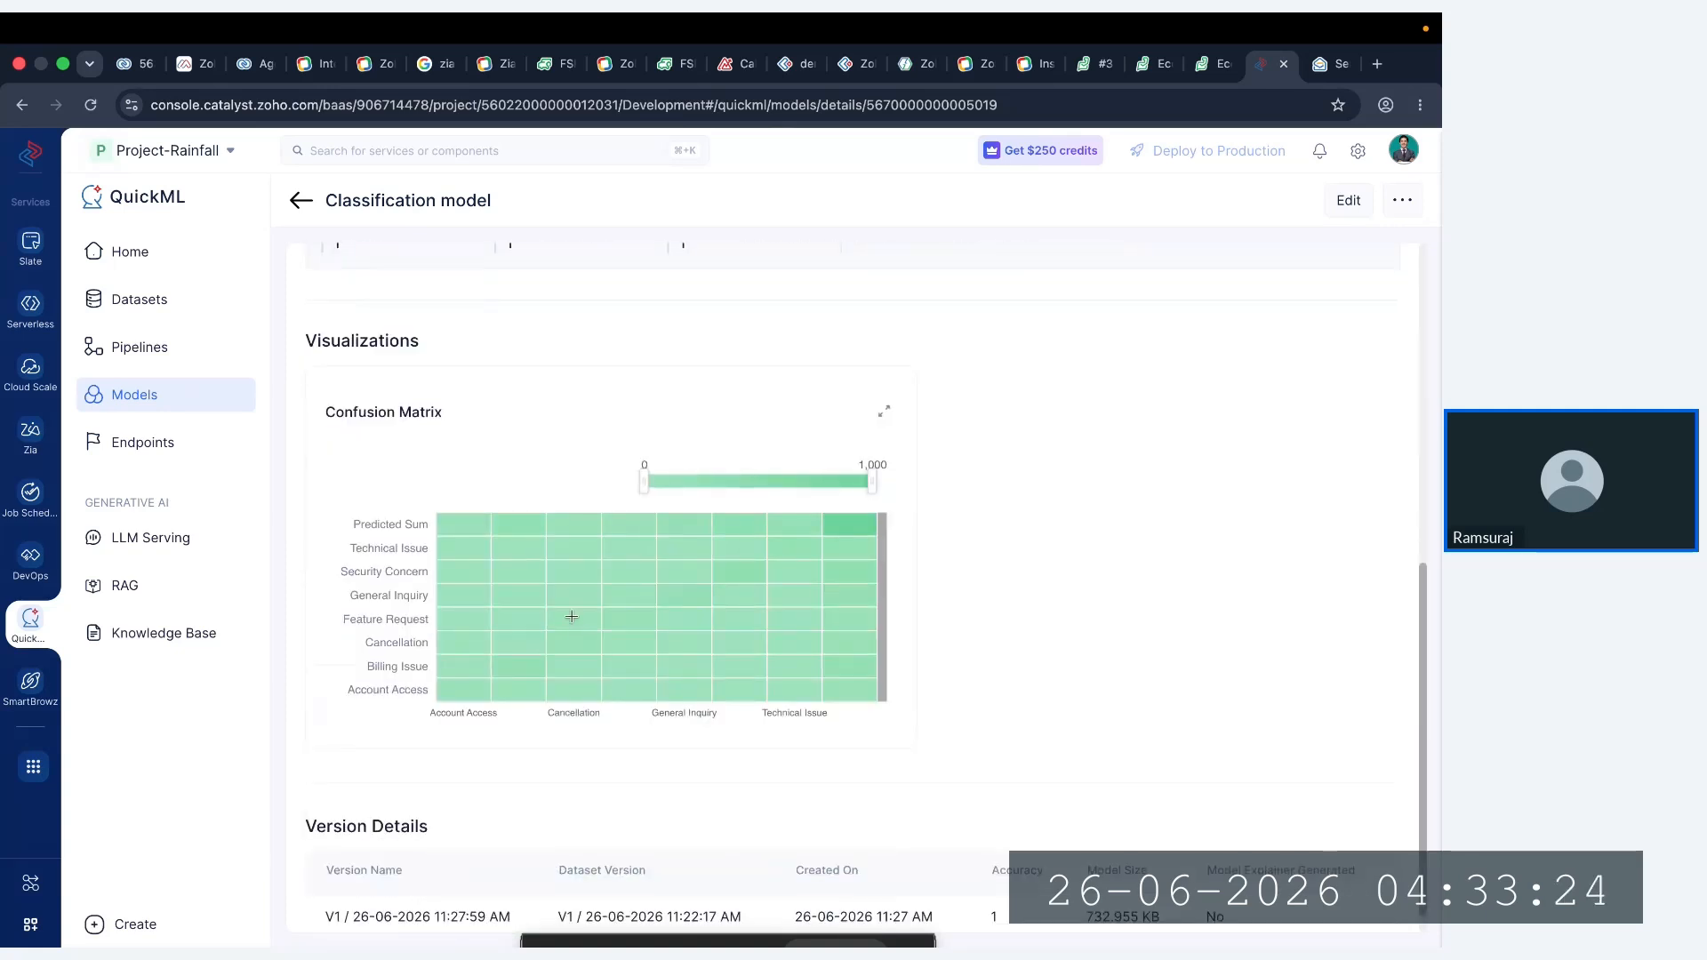
pyautogui.scroll(-1, 571, 616)
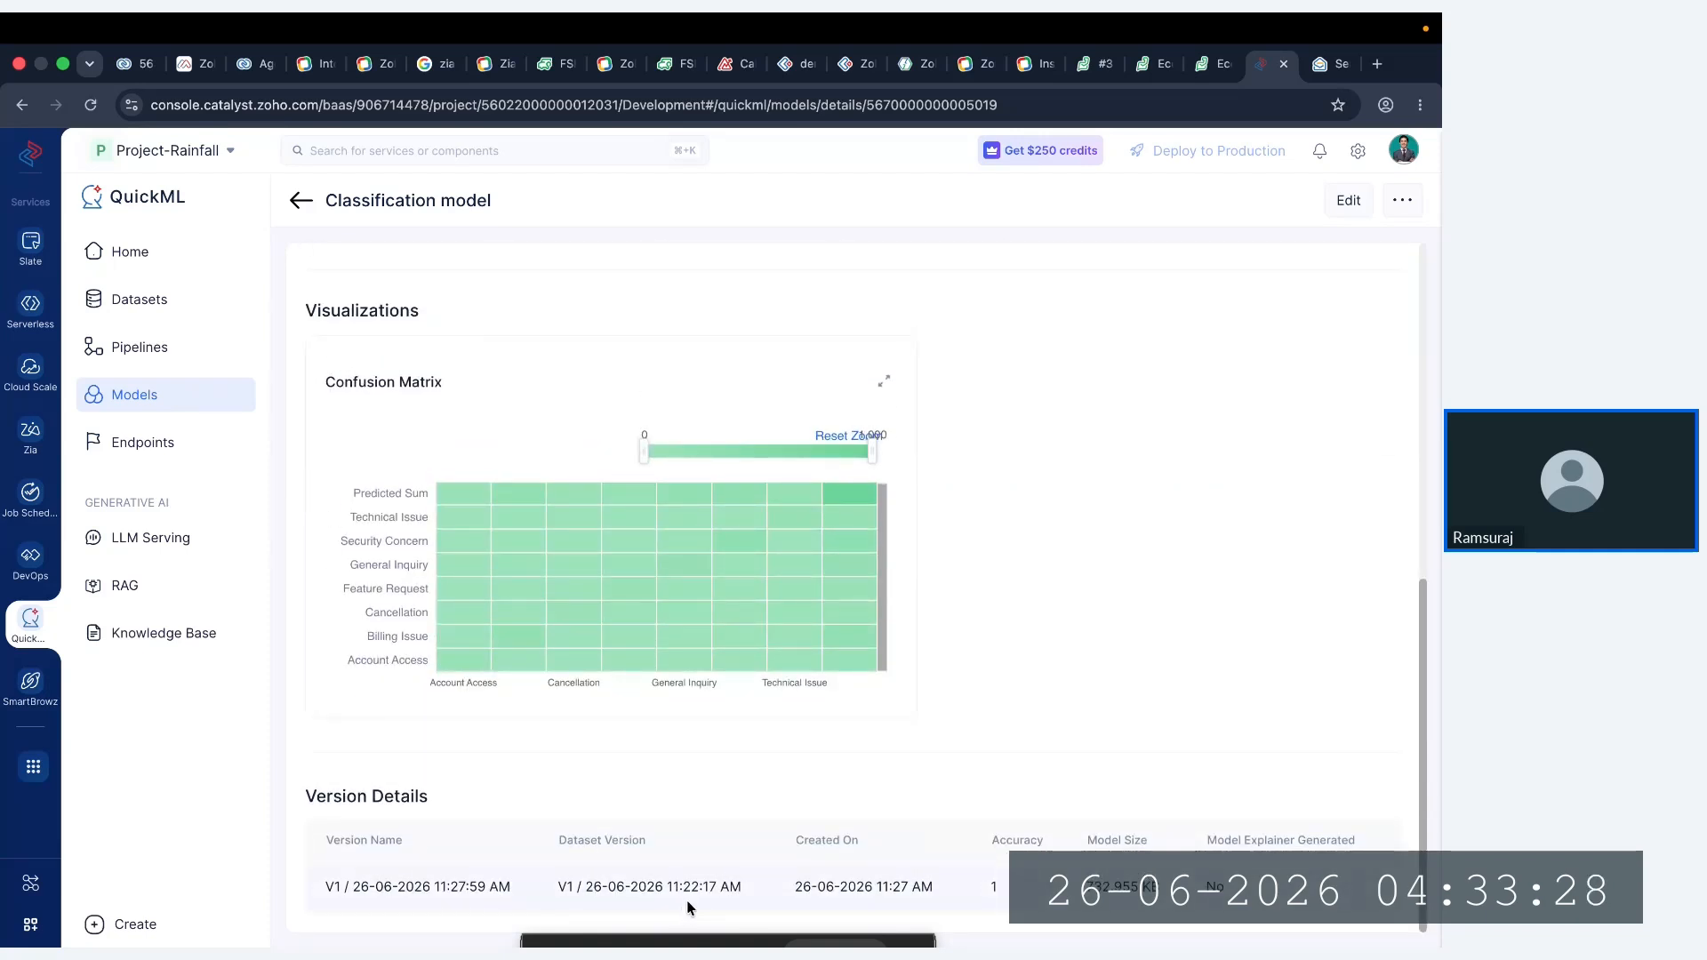
pyautogui.scroll(1, 628, 816)
pyautogui.scroll(10, 628, 817)
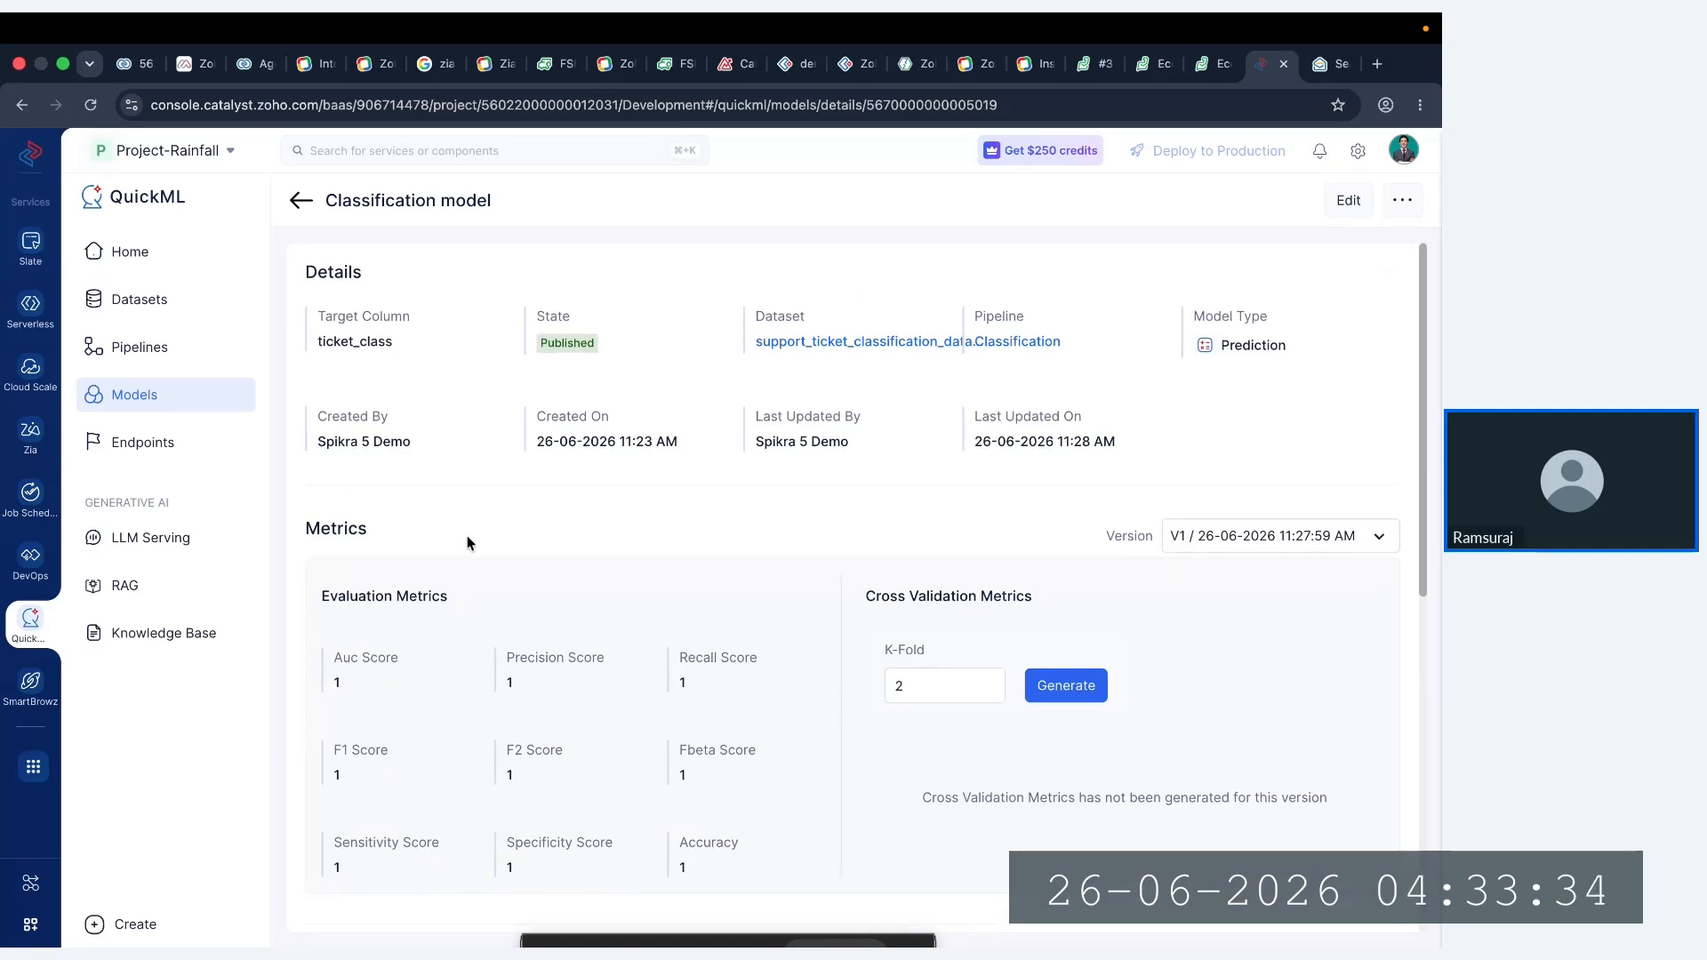
# - Open the published classification endpoint and review its details, headers, sample data and the model test request
pyautogui.click(160, 449)
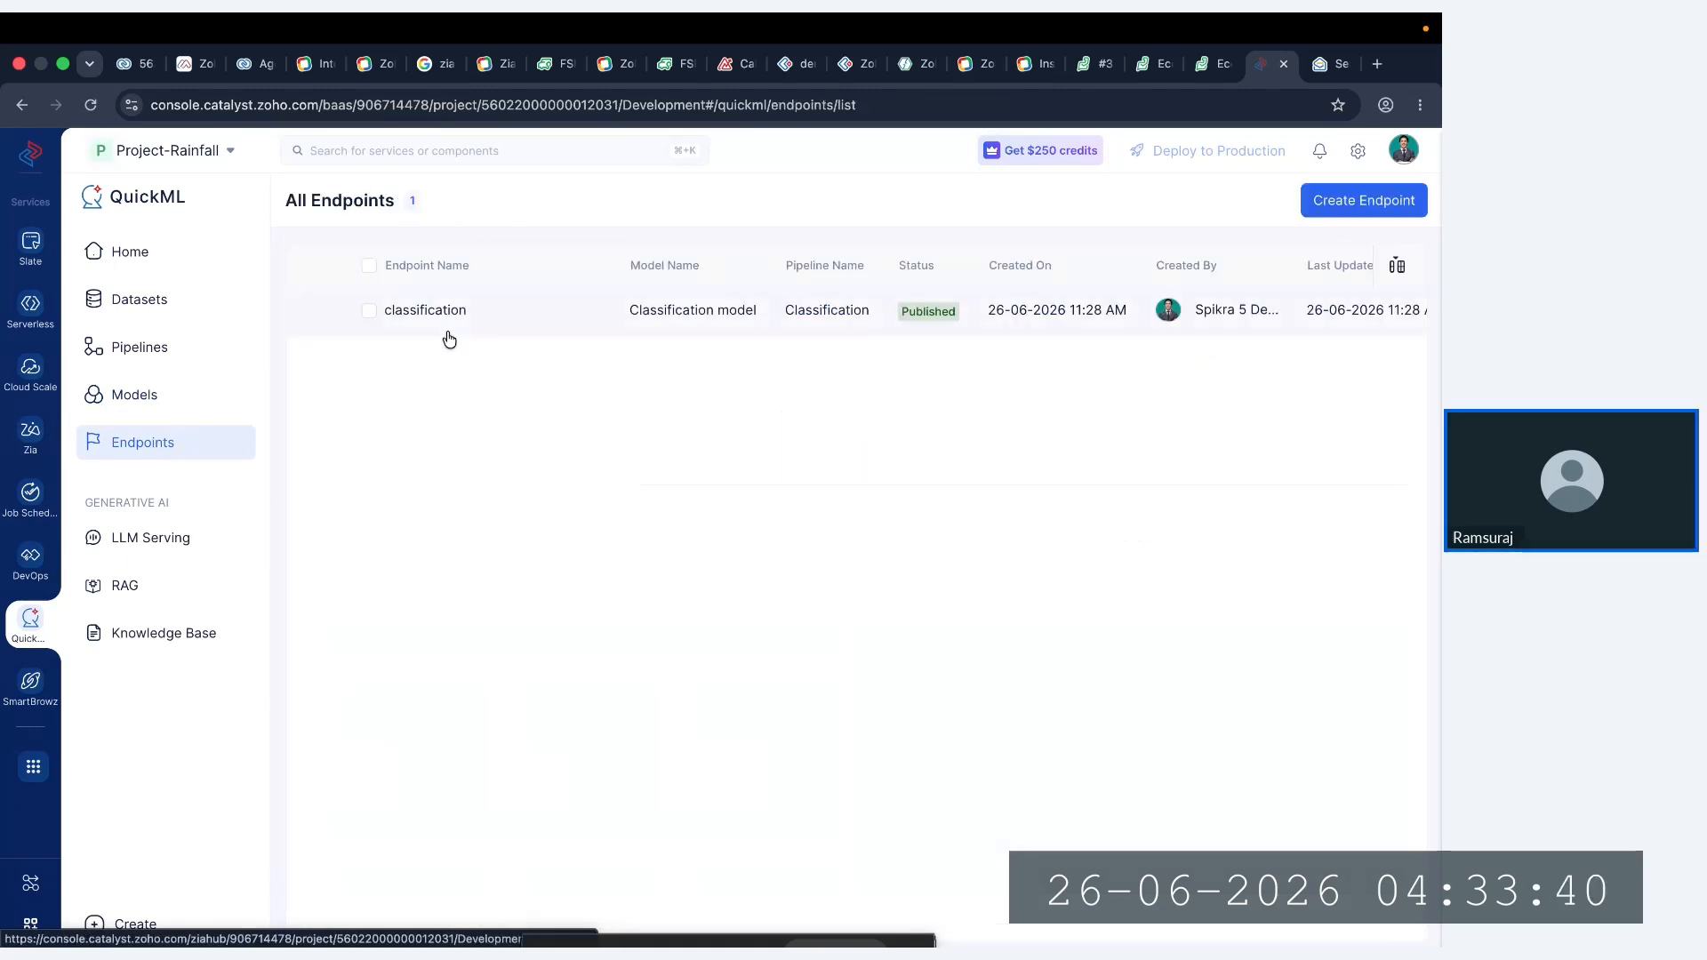
pyautogui.click(513, 316)
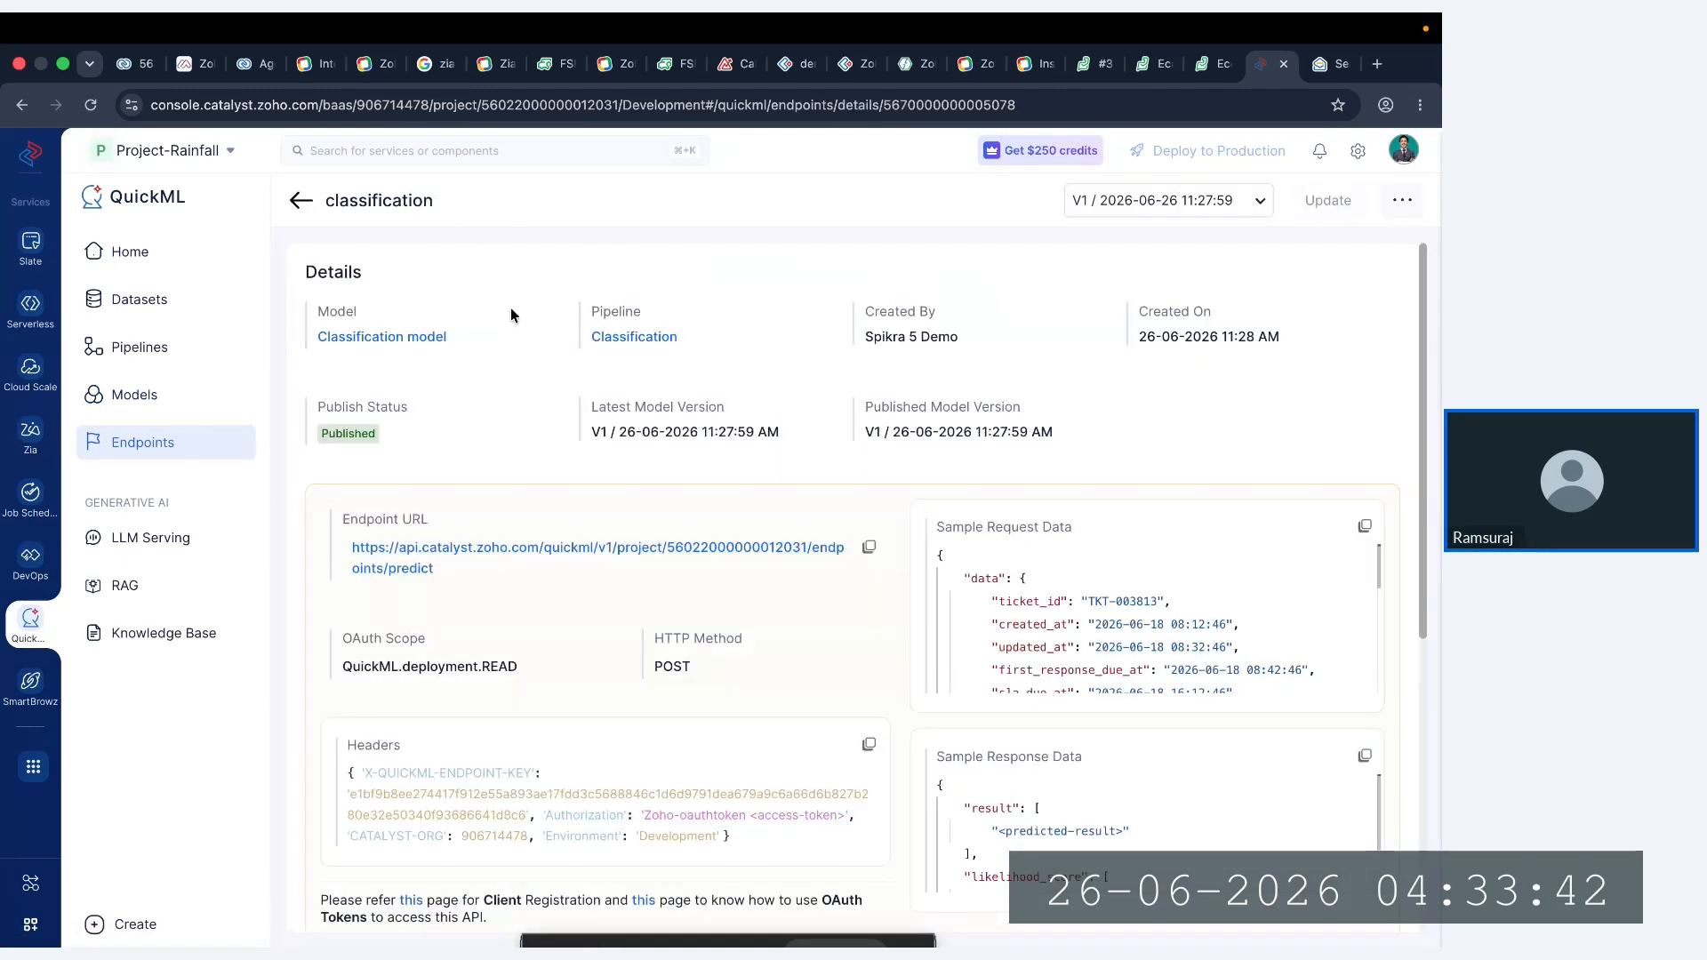
pyautogui.scroll(-5, 531, 570)
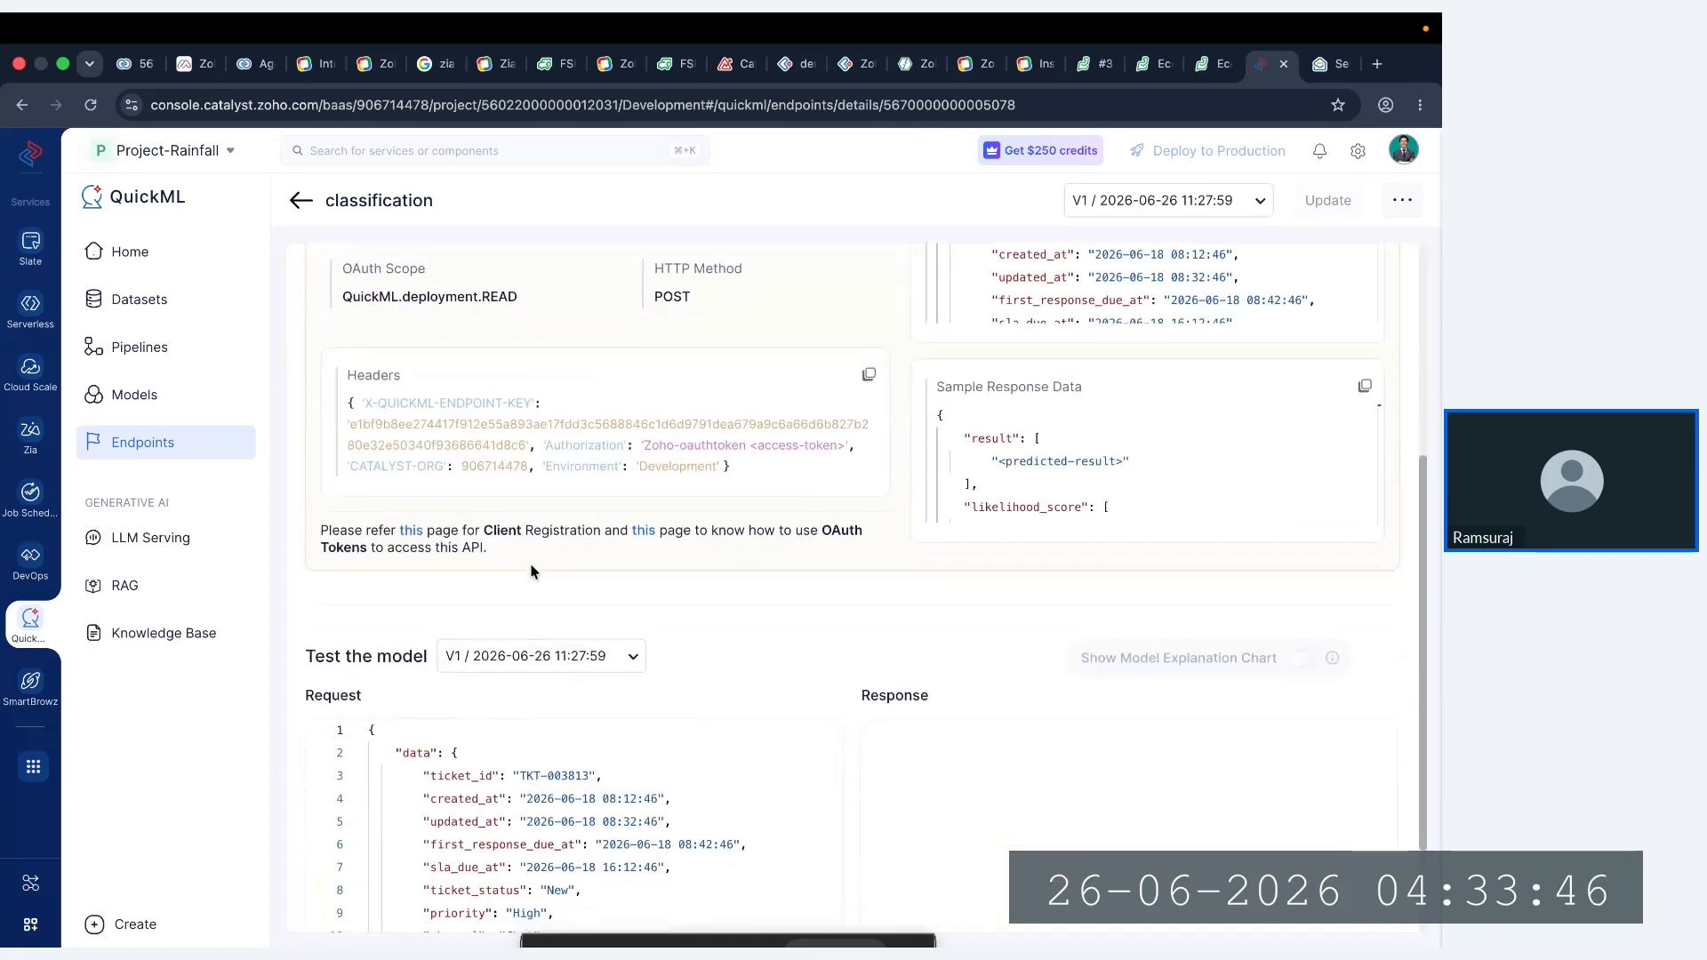
pyautogui.scroll(-2, 530, 570)
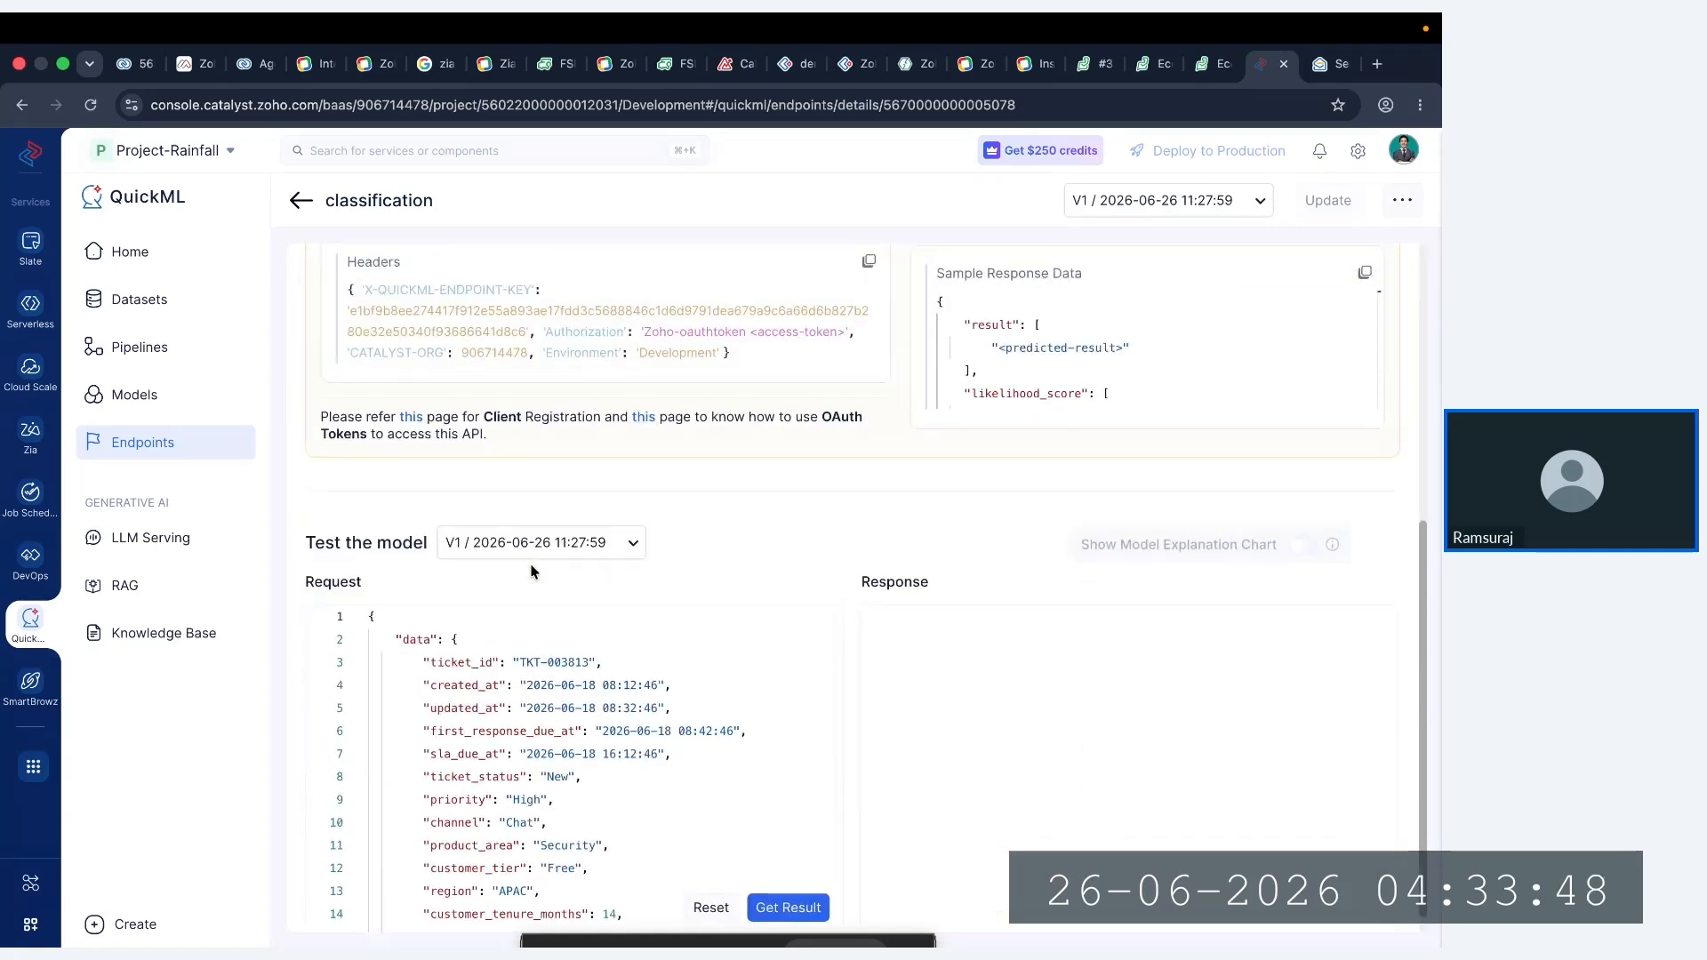
pyautogui.scroll(1, 531, 570)
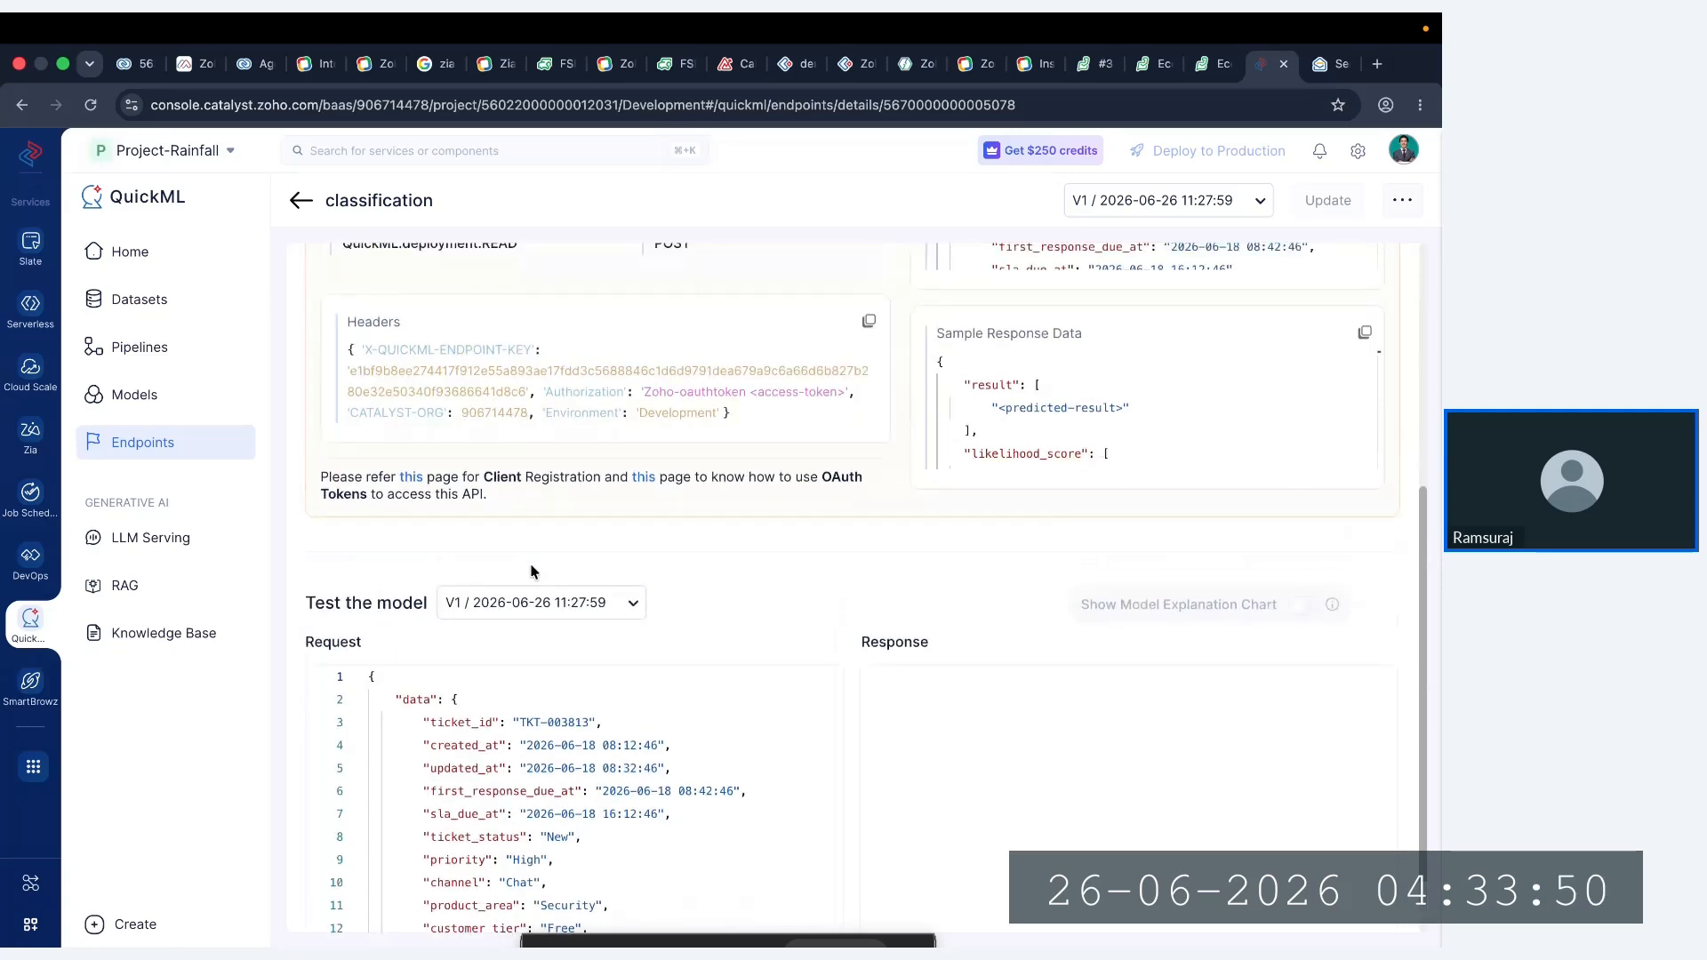
pyautogui.scroll(9, 531, 570)
pyautogui.scroll(-8, 531, 570)
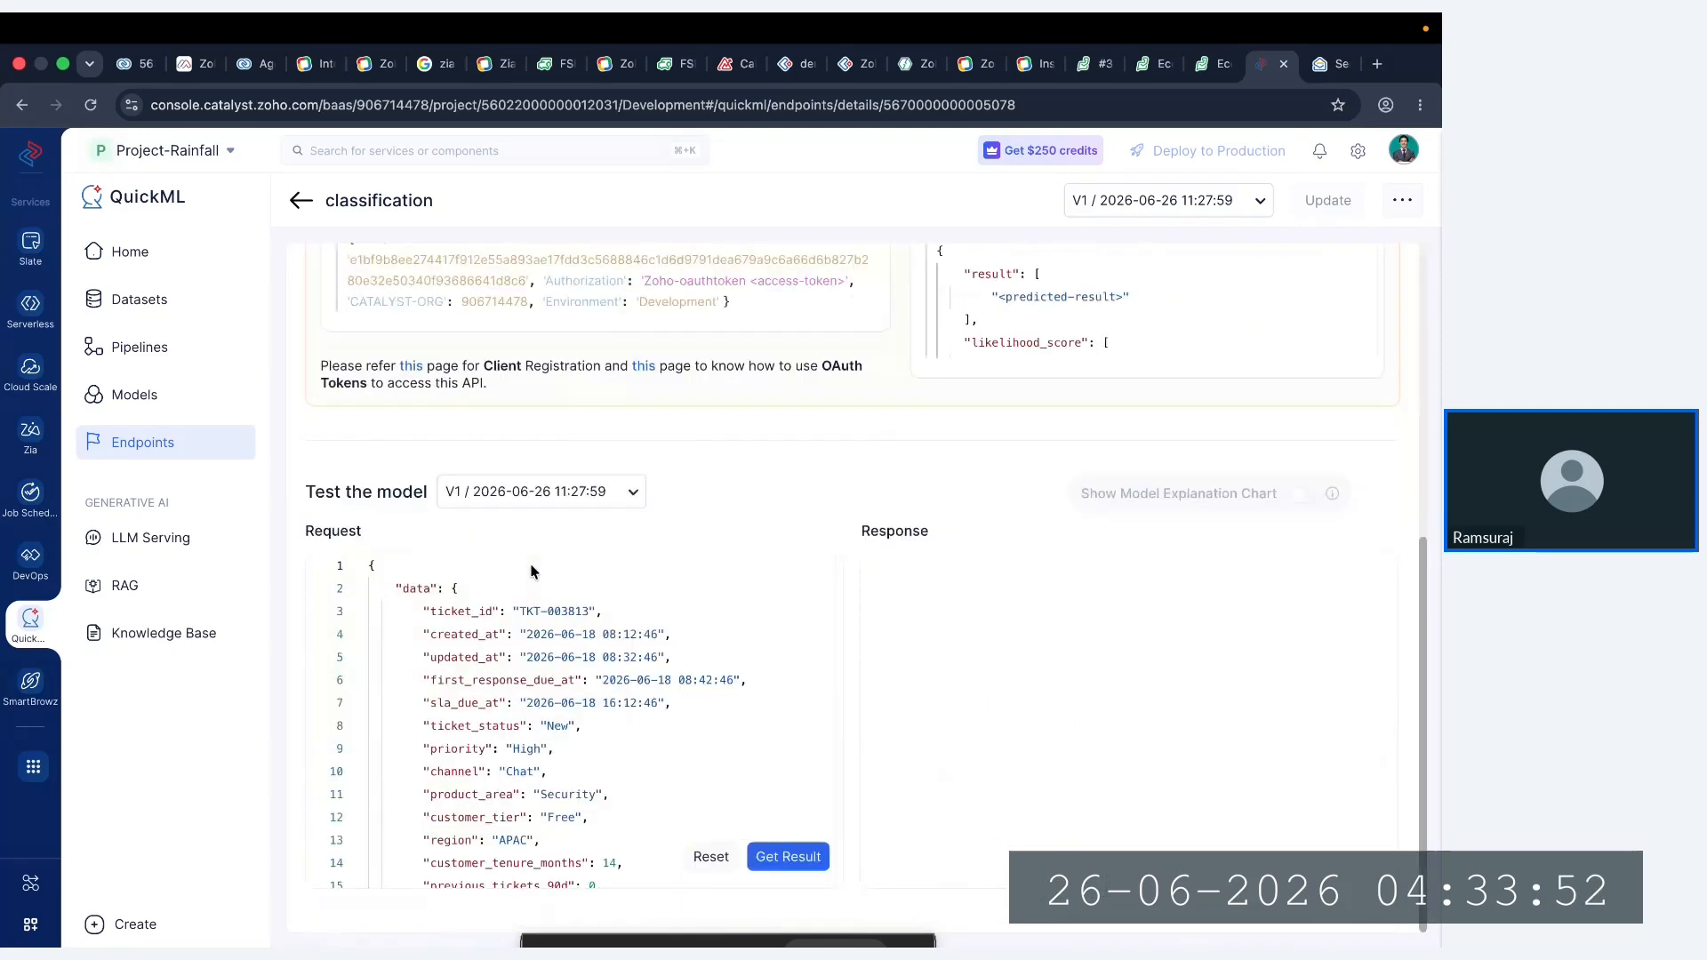
# - Return to the endpoint's details and highlight its prediction URL for inspection
pyautogui.scroll(8, 531, 570)
pyautogui.scroll(-1, 531, 570)
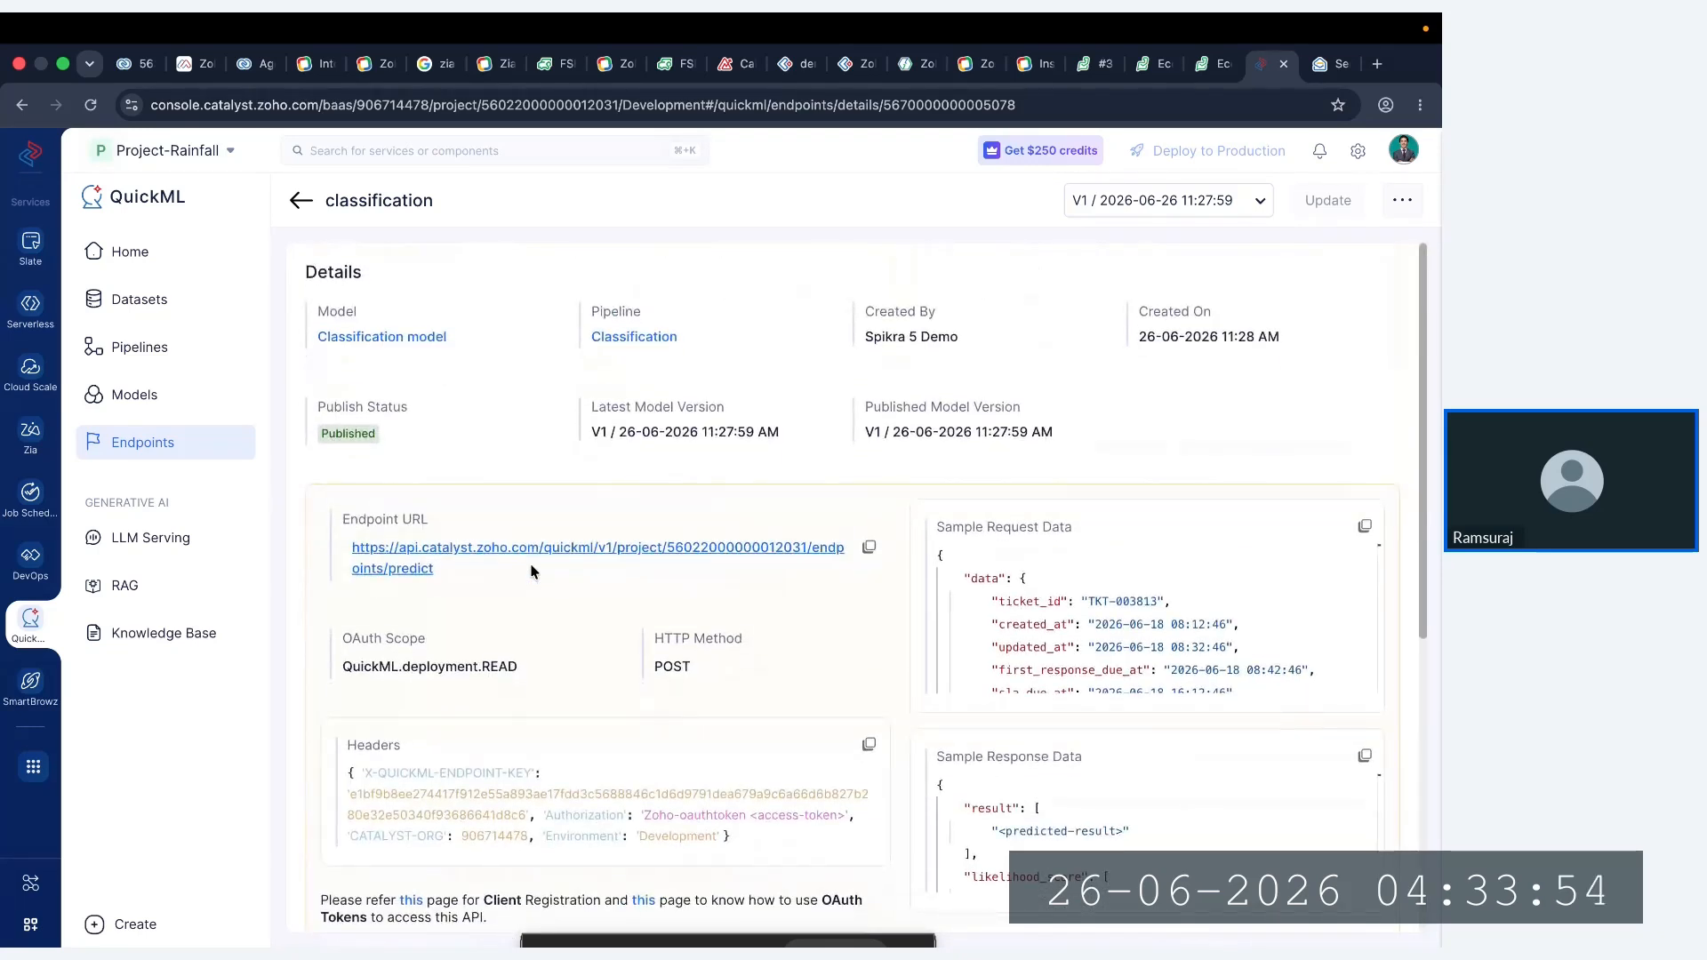
pyautogui.moveTo(530, 570); pyautogui.dragTo(339, 538)
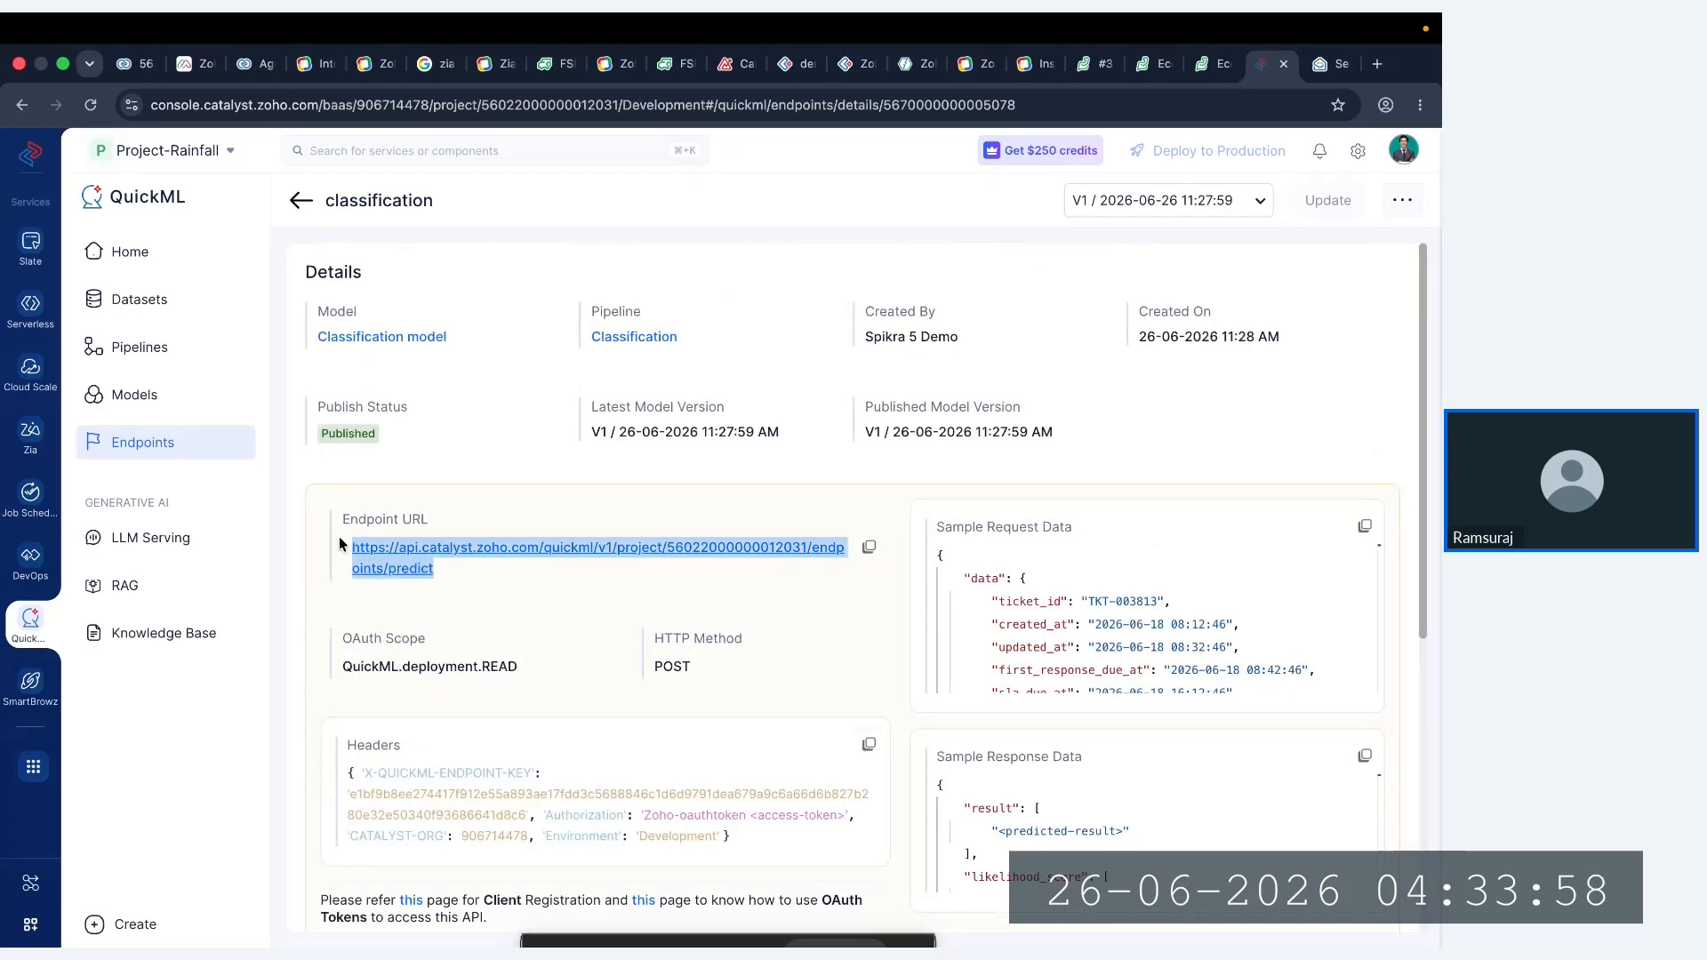
pyautogui.click(494, 596)
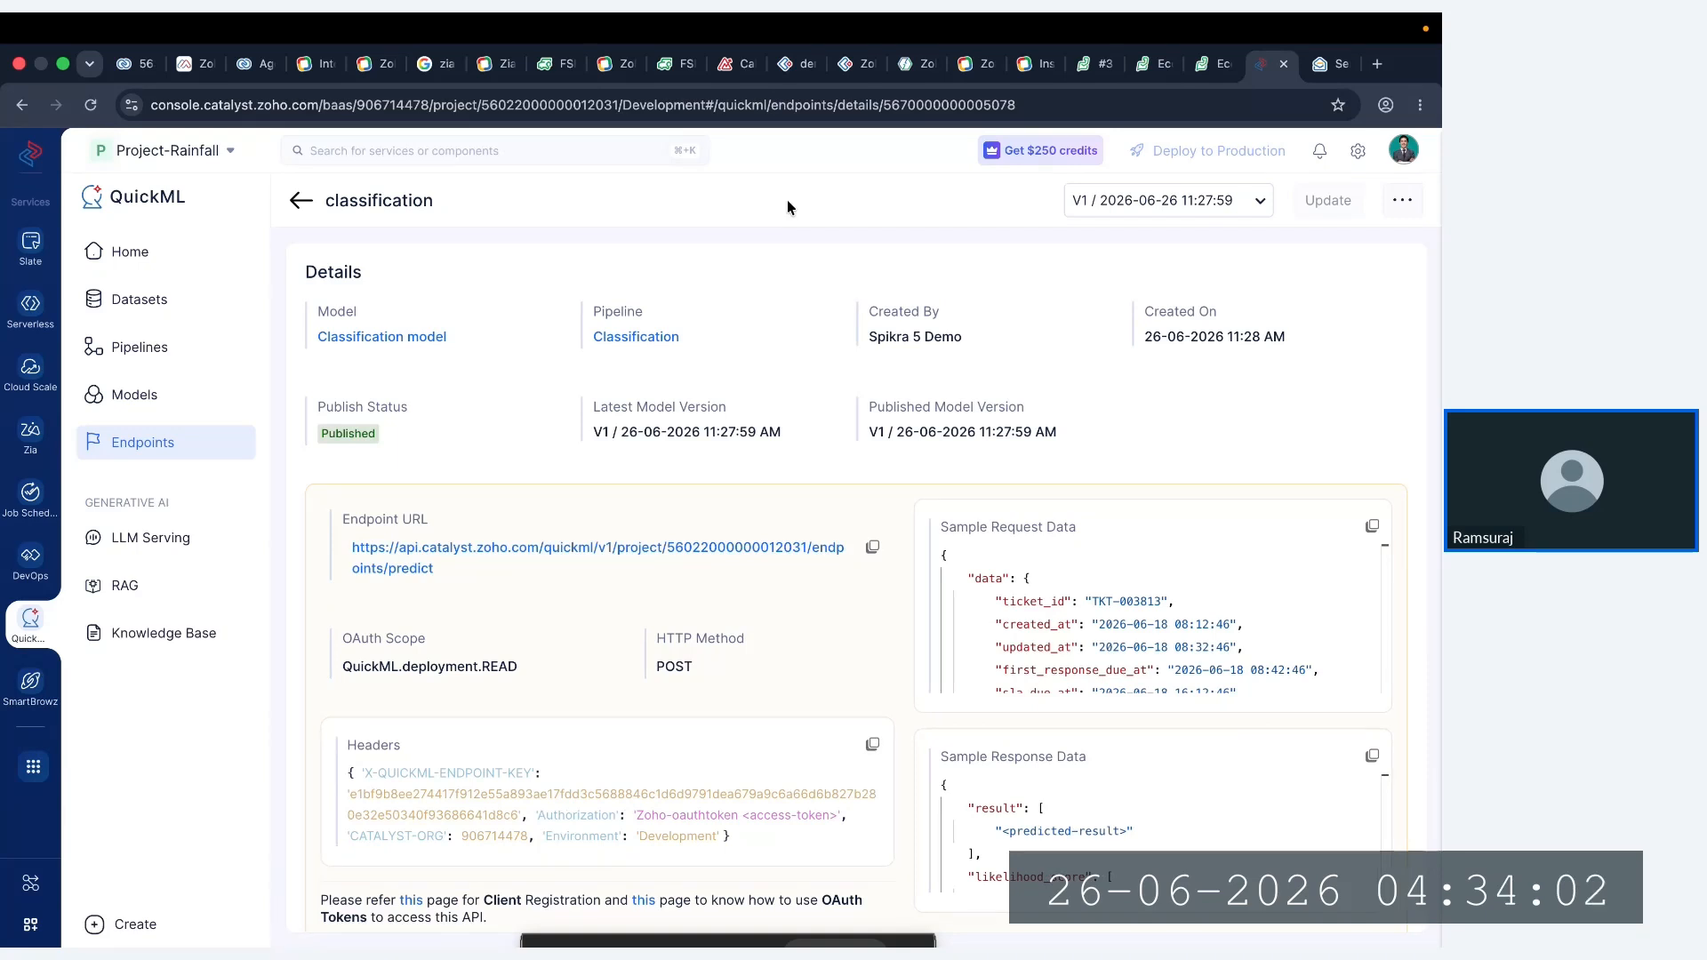
# - Switch to Zoho Desk's workflow rules and open the active classification rule for editing
pyautogui.click(1145, 67)
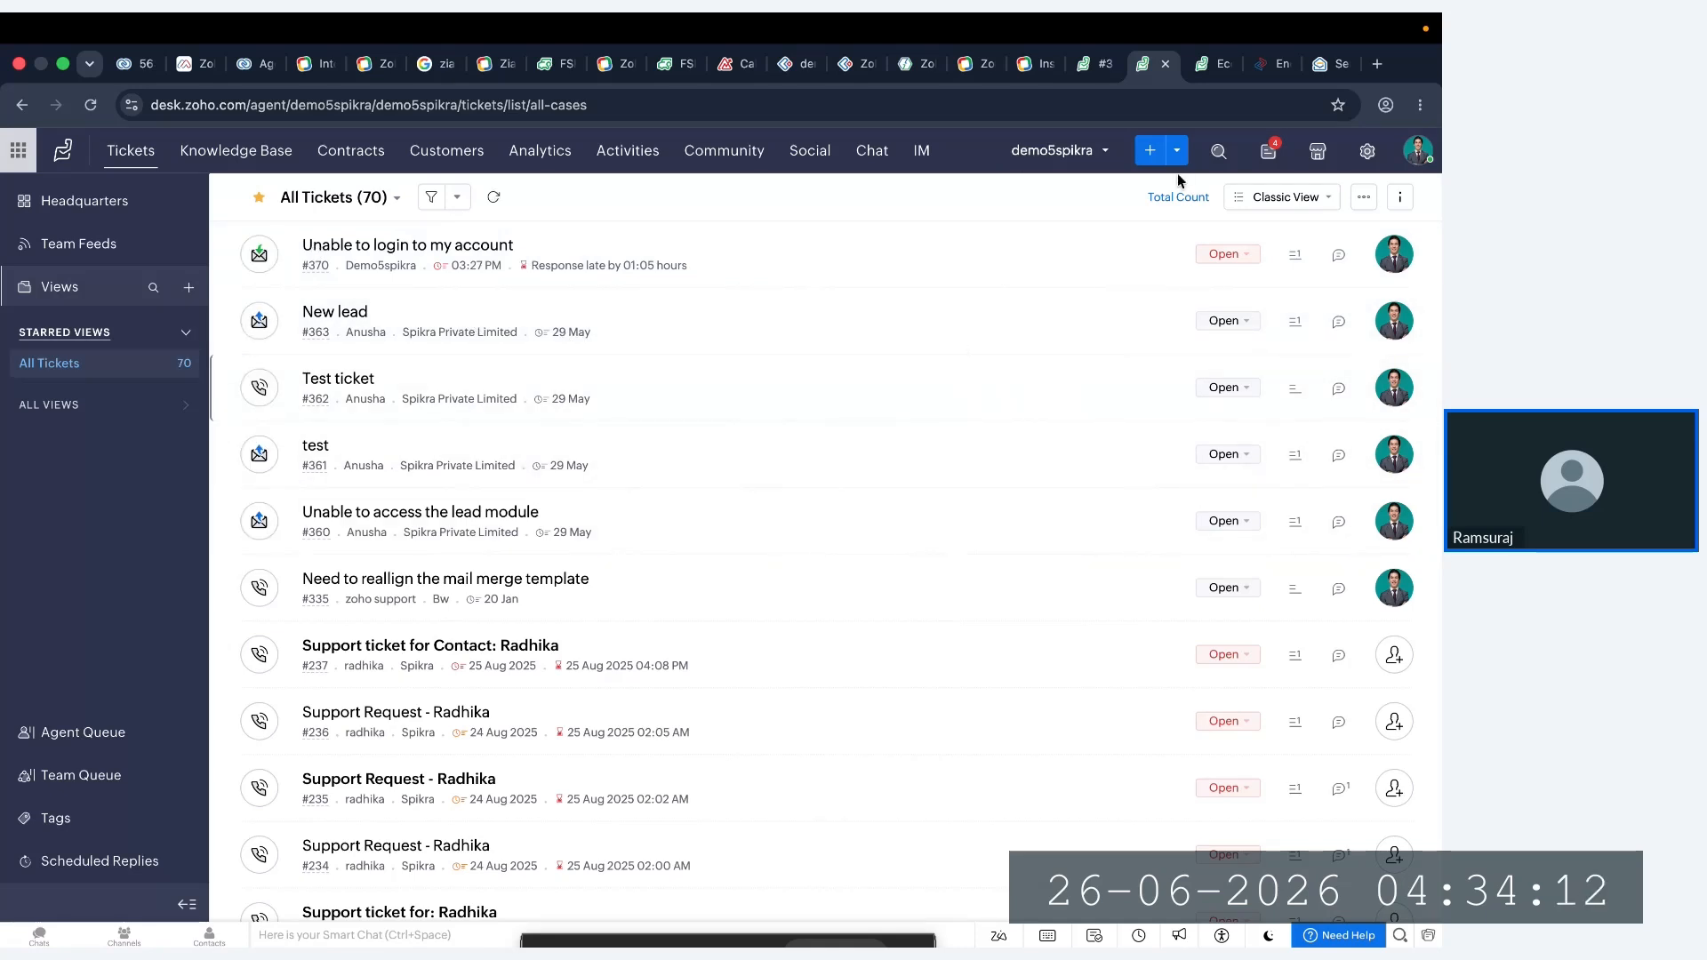
pyautogui.click(1215, 64)
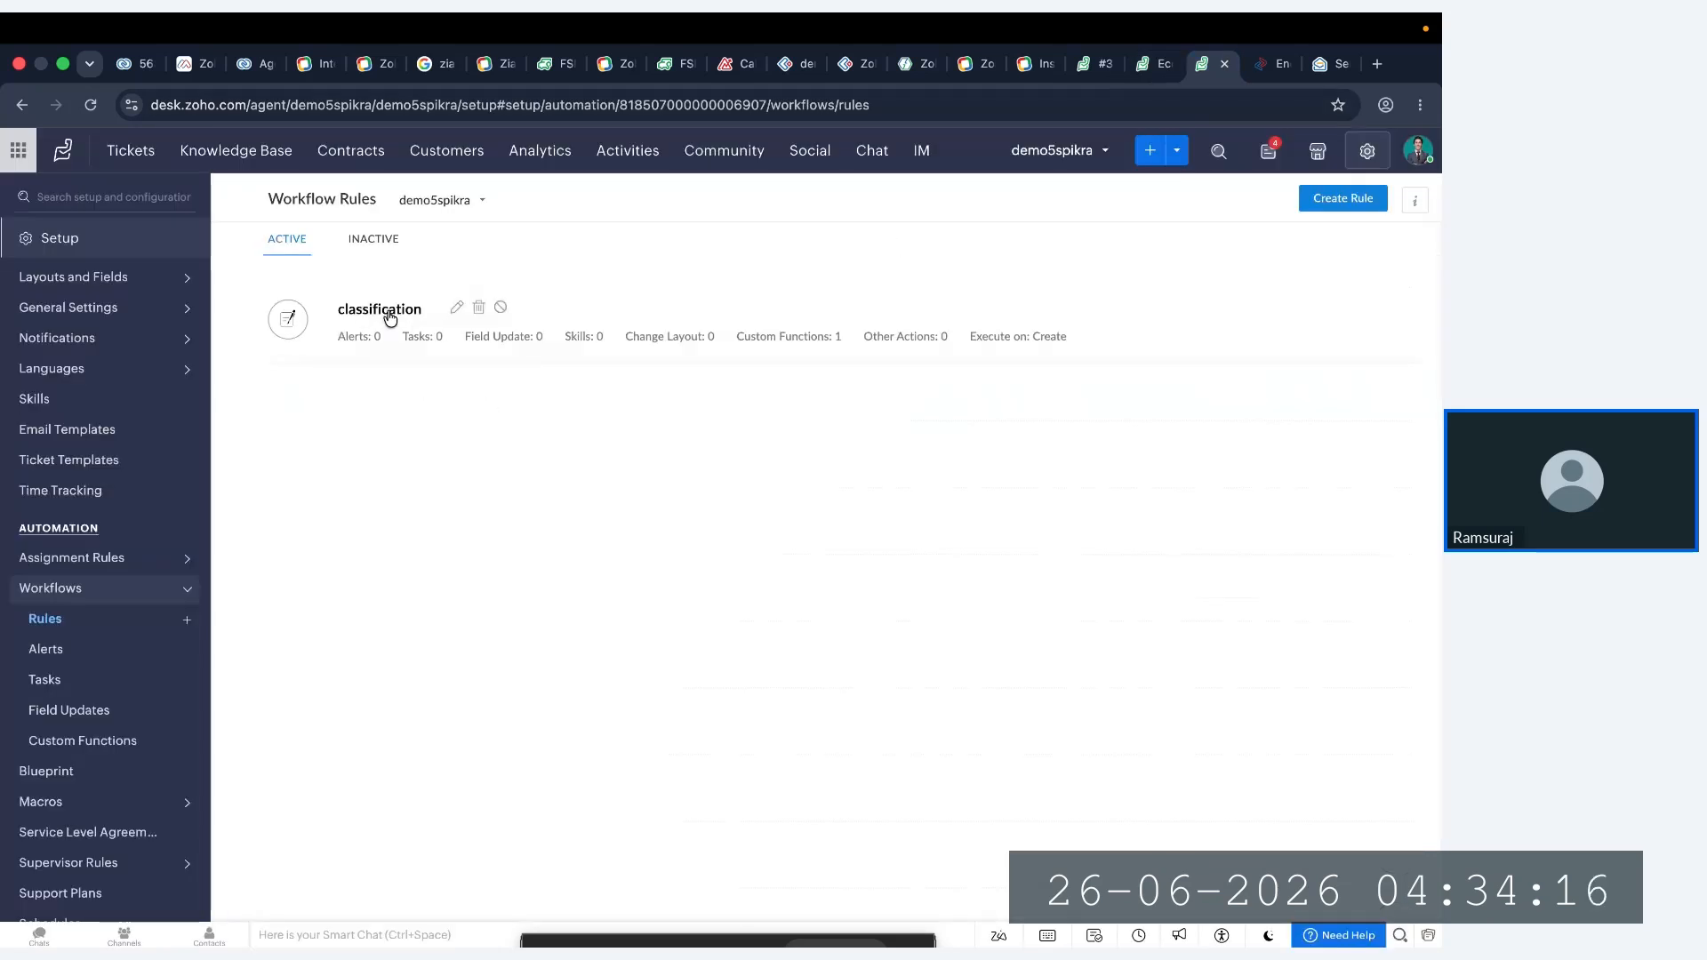
pyautogui.click(389, 319)
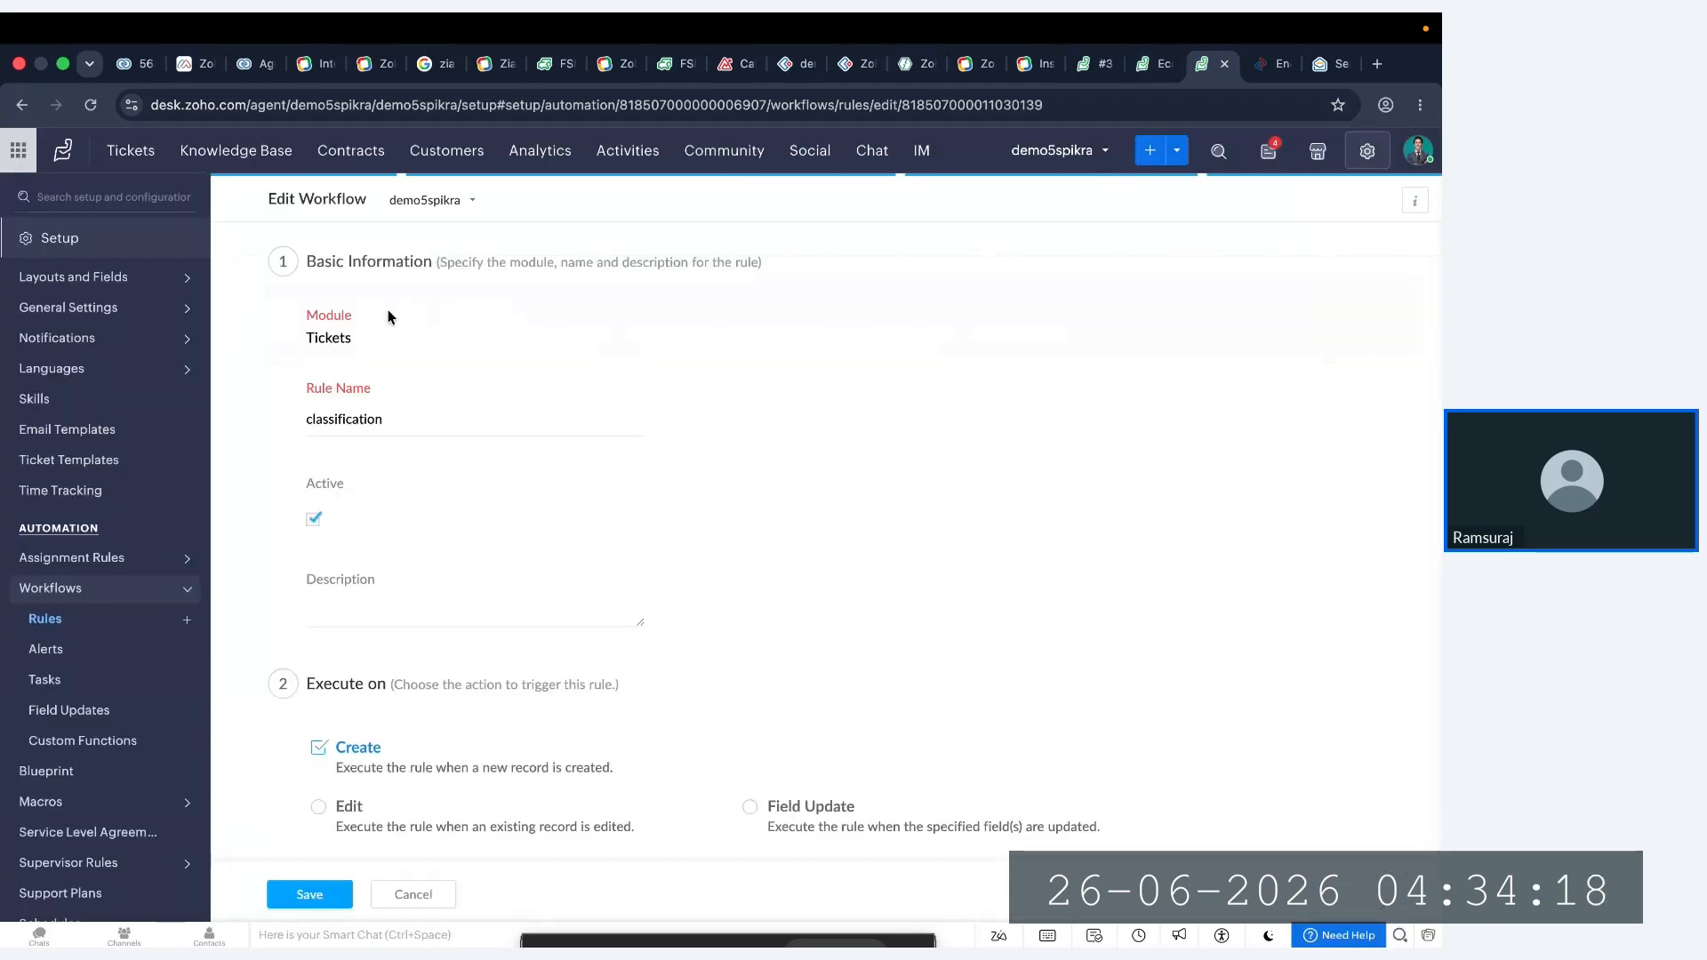
# - Open the ticket "Unable to login to my account" from the ticket list and inspect its Ticket Category field
pyautogui.click(1136, 68)
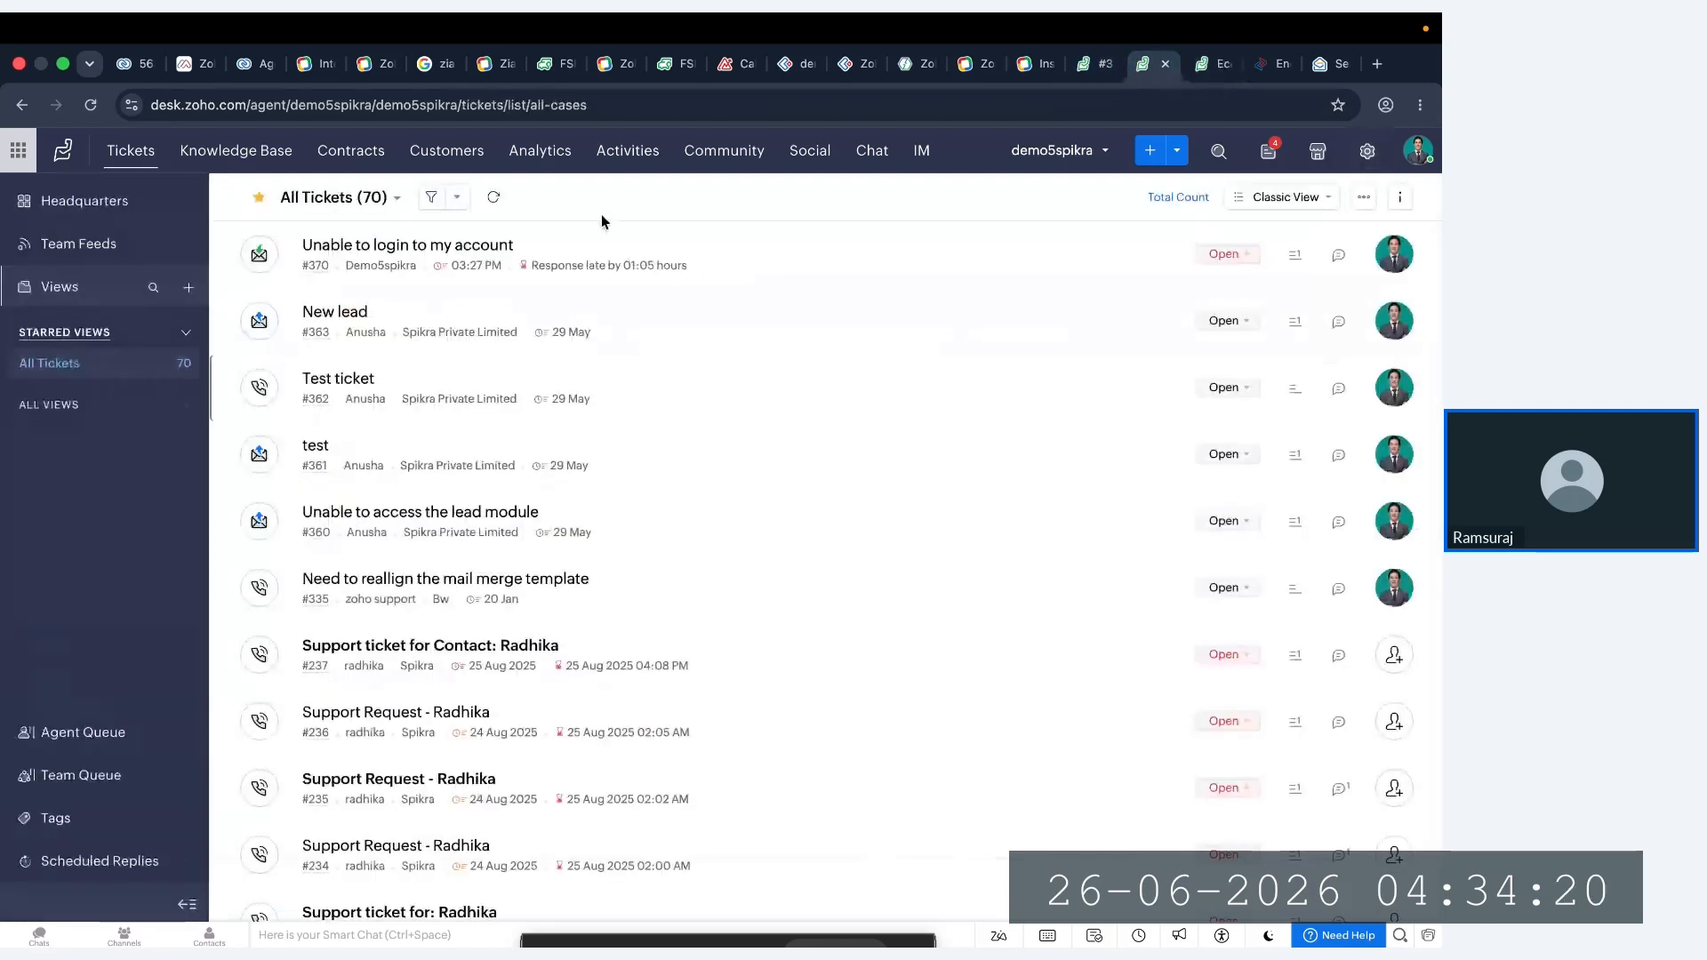
pyautogui.click(704, 240)
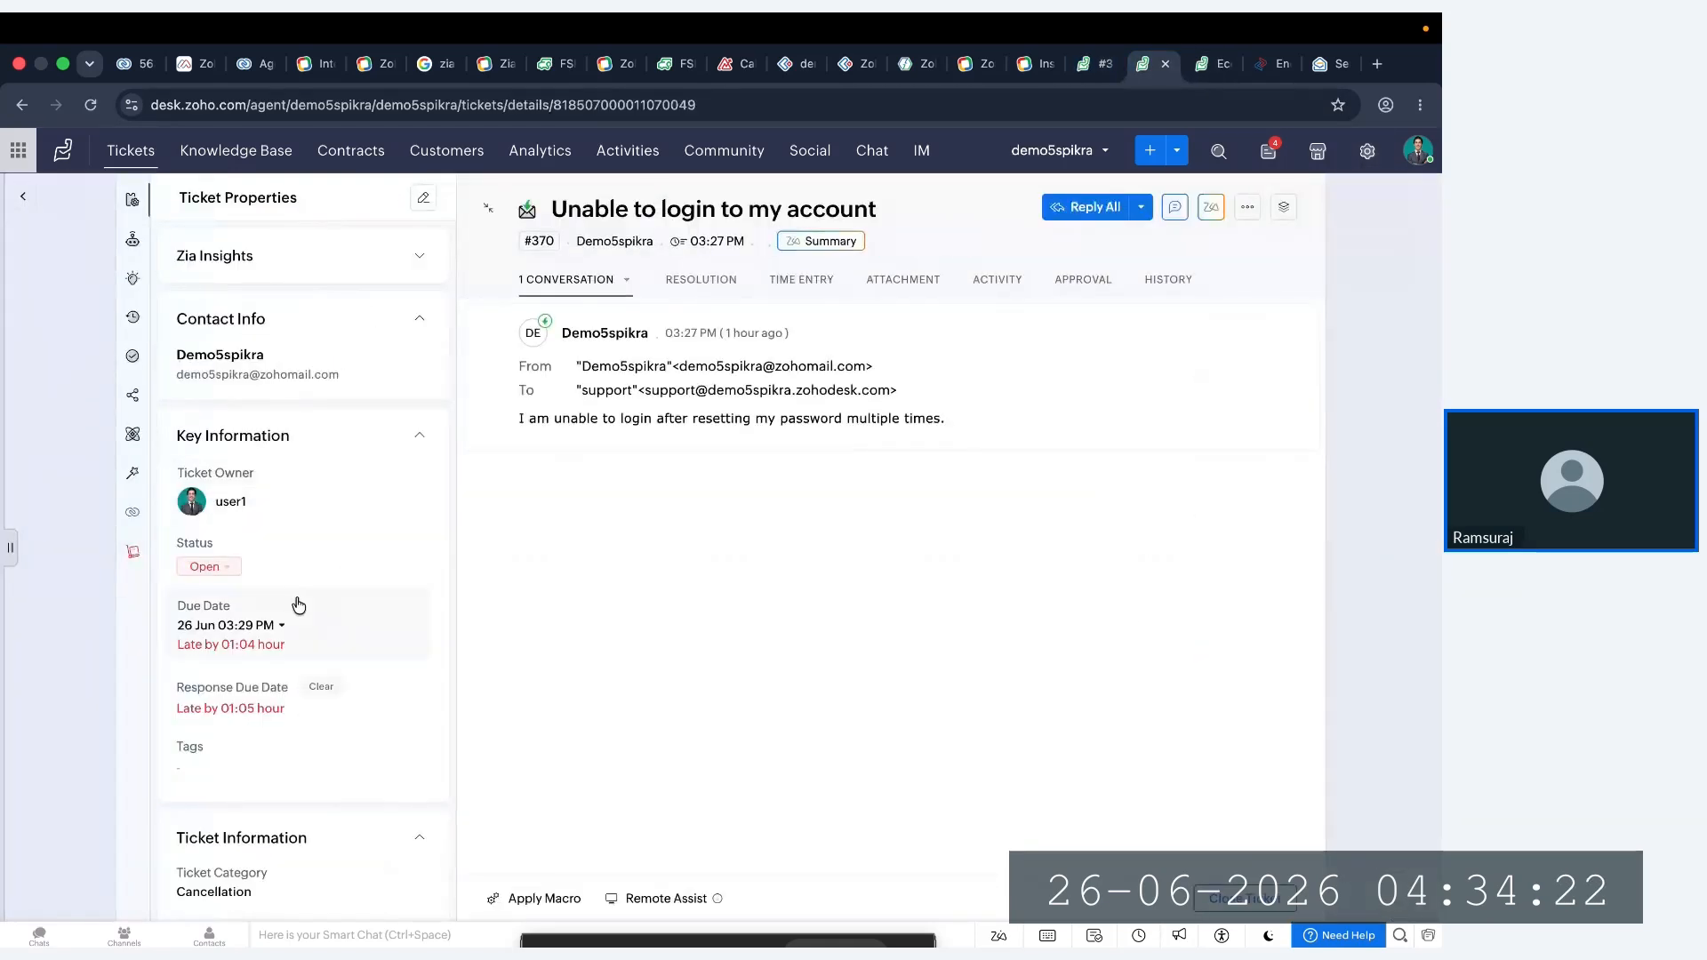
pyautogui.scroll(-3, 317, 660)
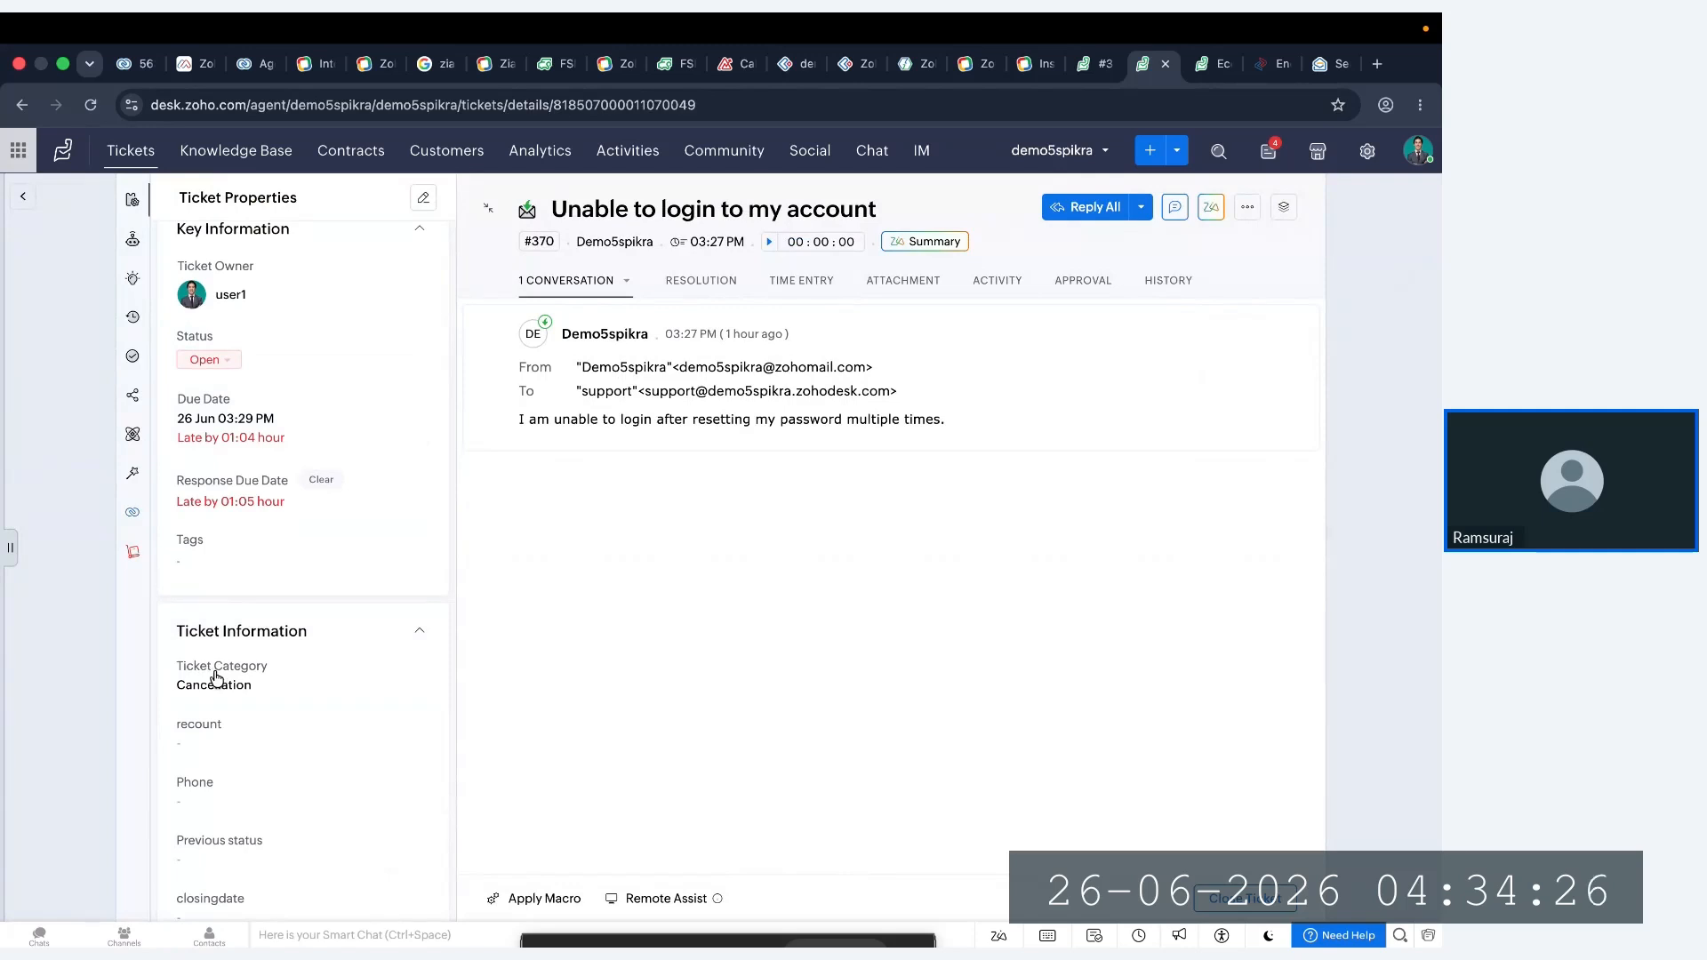
pyautogui.moveTo(178, 669); pyautogui.dragTo(277, 671)
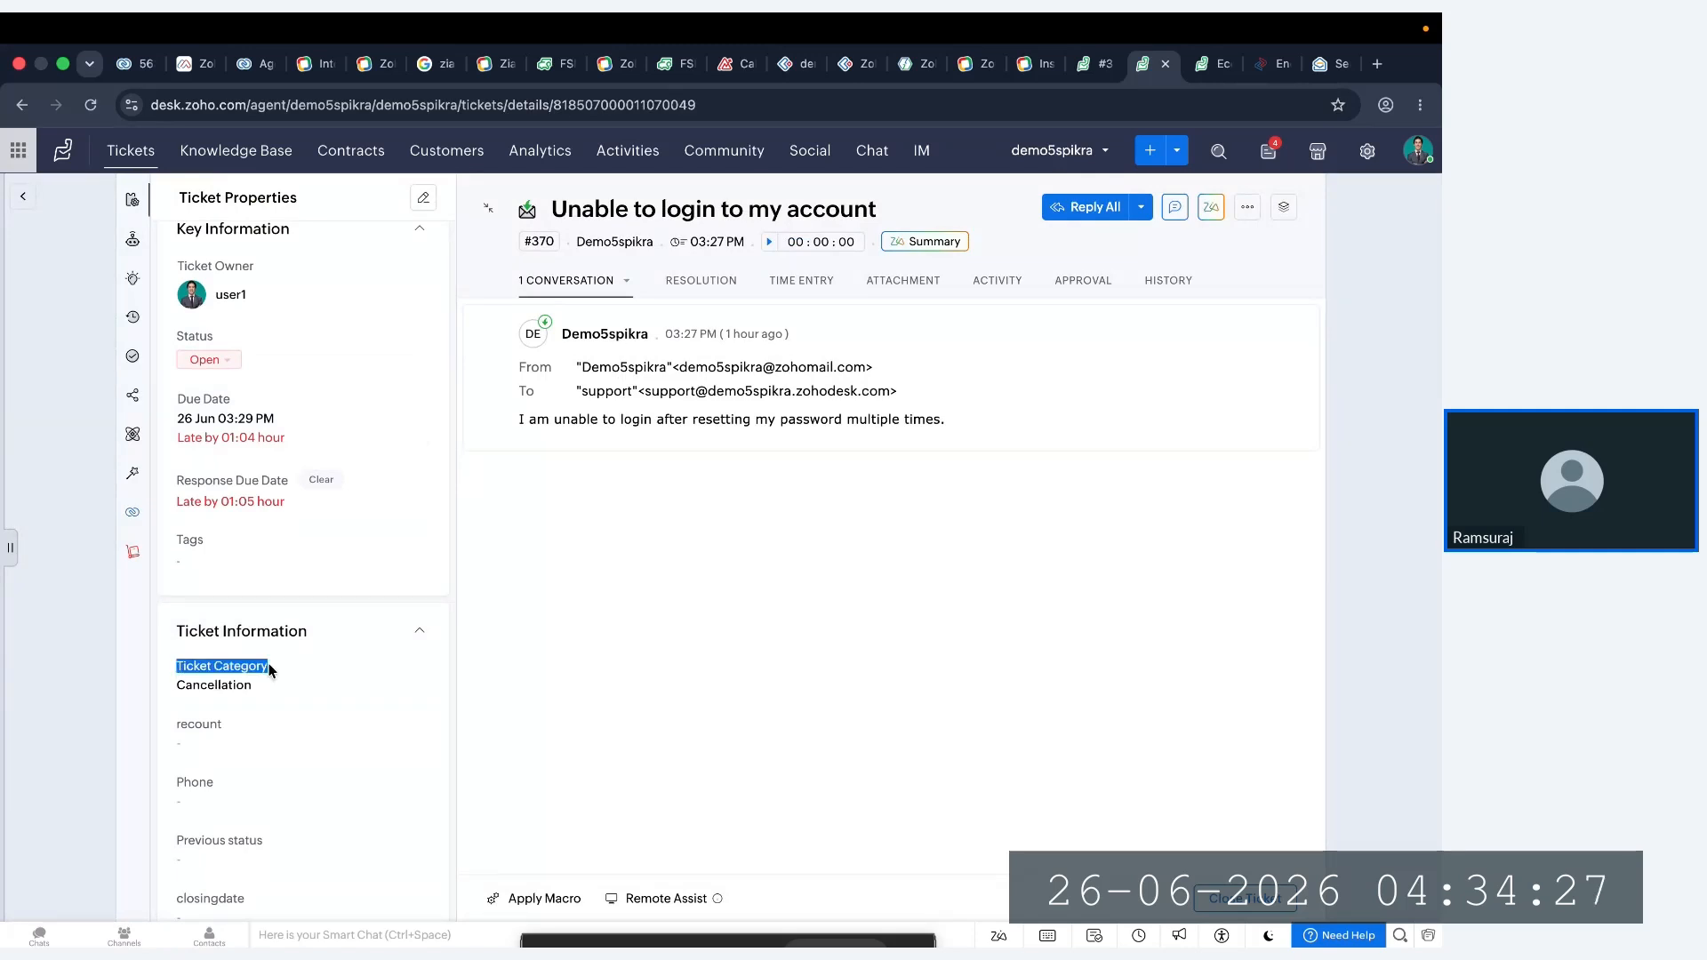
pyautogui.click(318, 665)
pyautogui.scroll(1, 318, 667)
pyautogui.scroll(2, 318, 667)
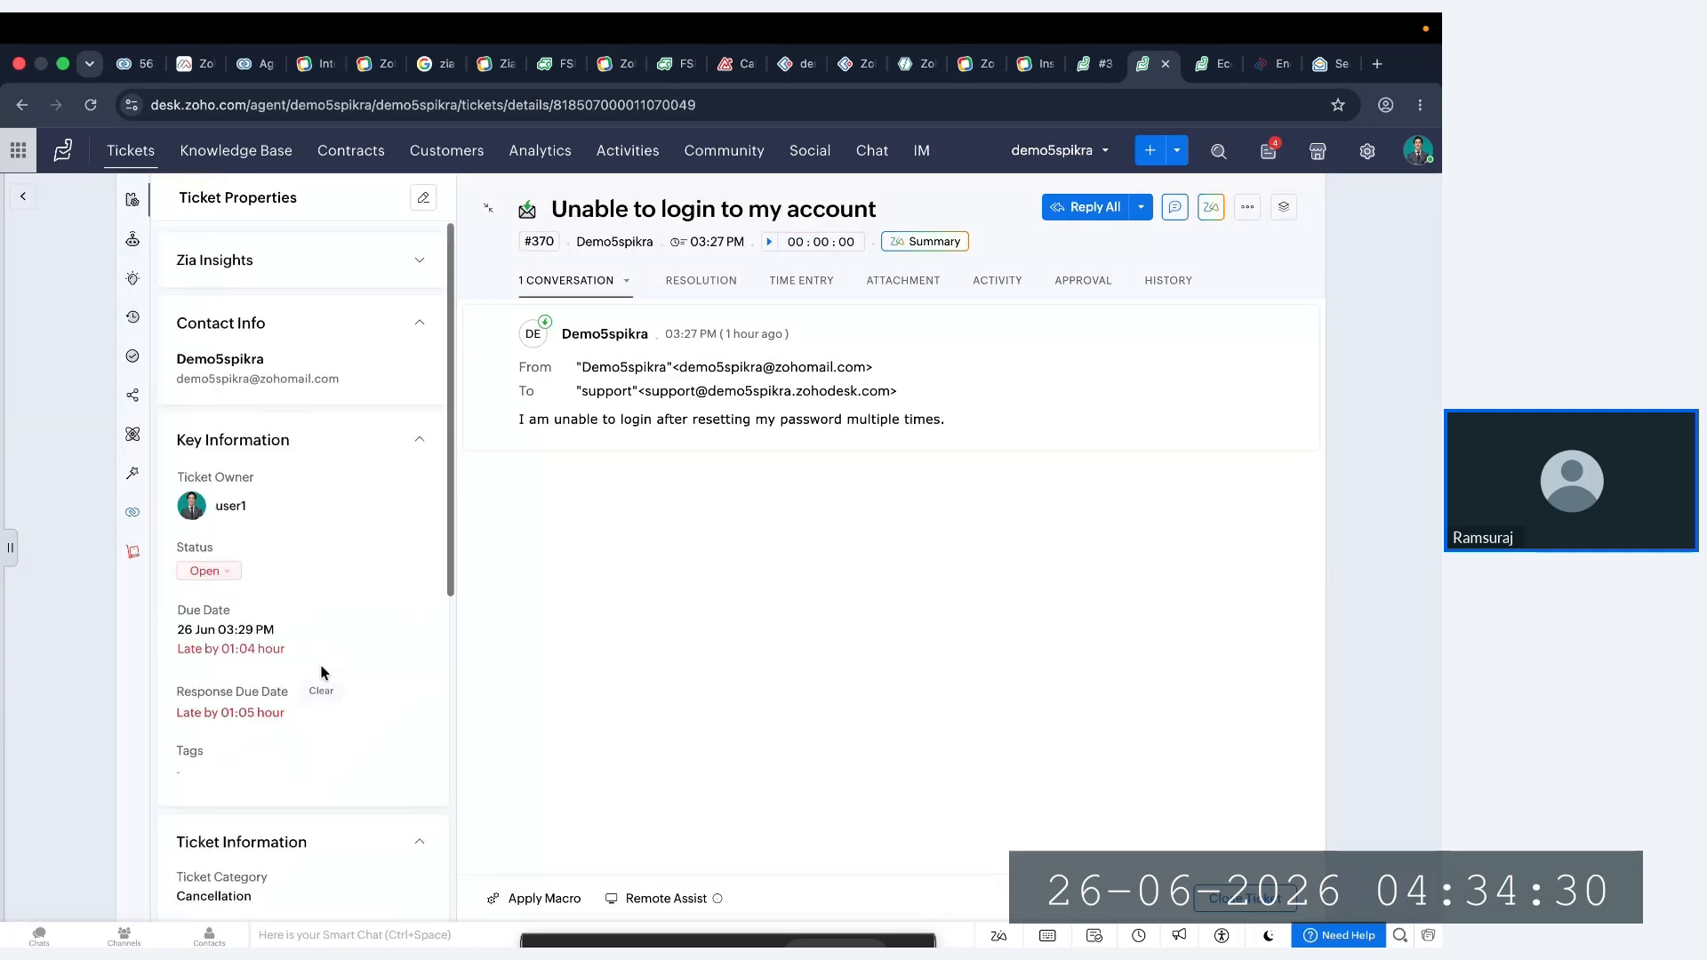
# - Return to the classification workflow rule and review its module, execution trigger, criteria and actions
pyautogui.click(1209, 63)
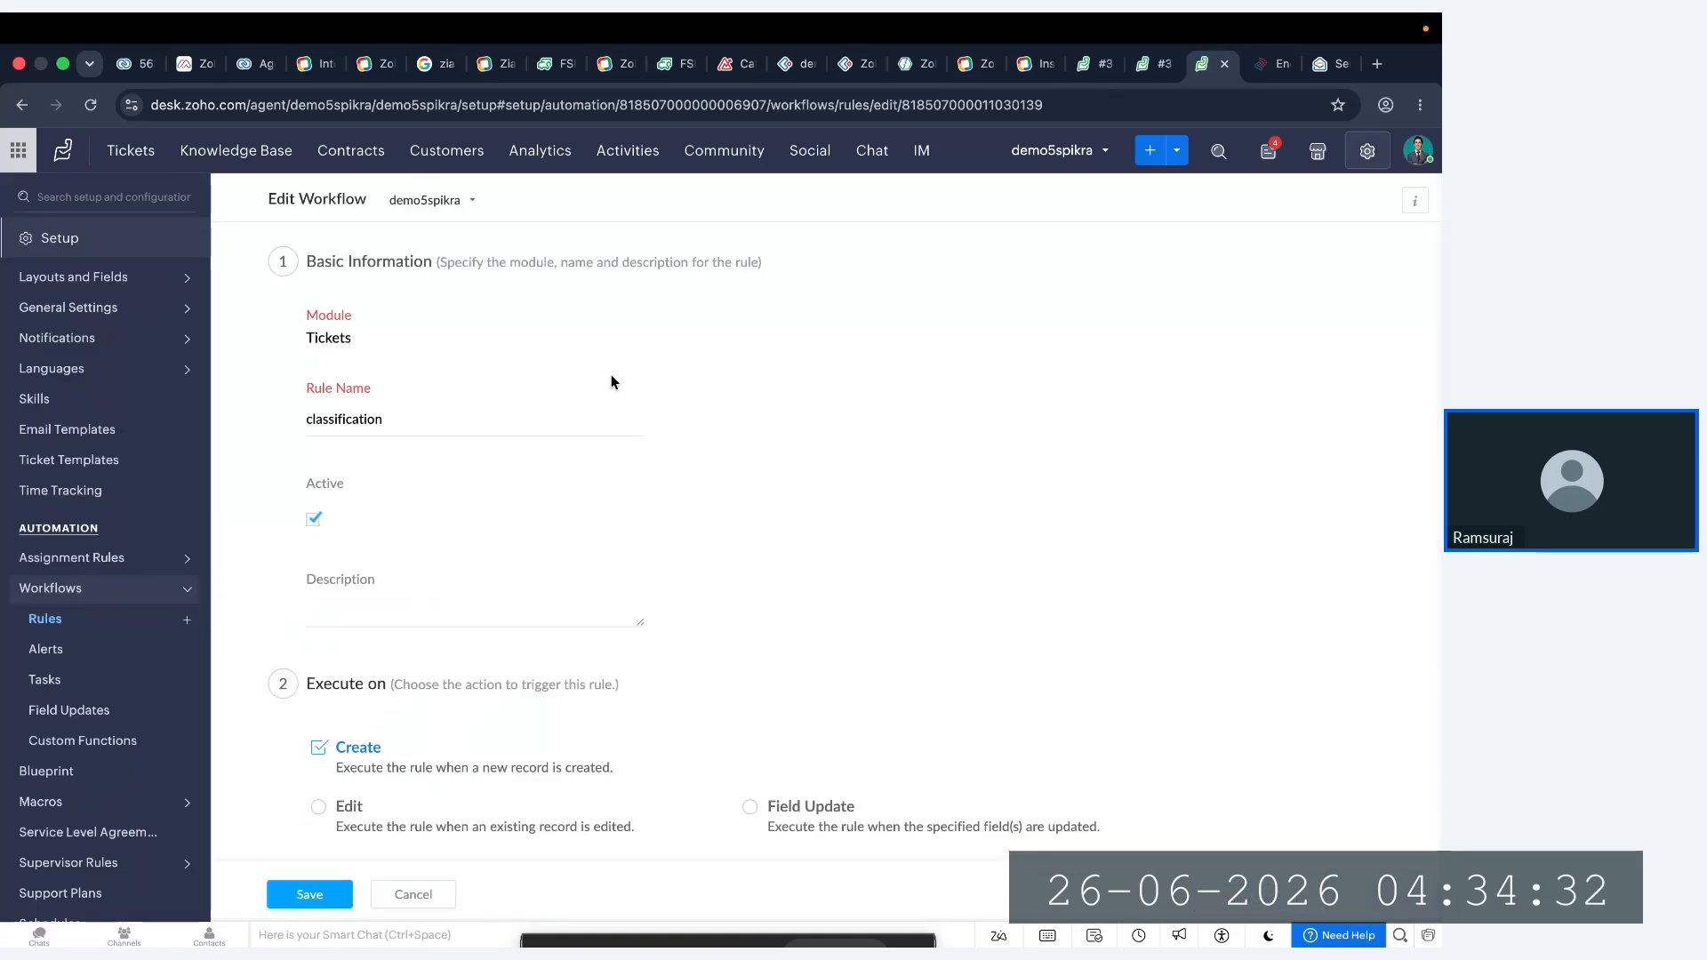
pyautogui.scroll(-1, 515, 355)
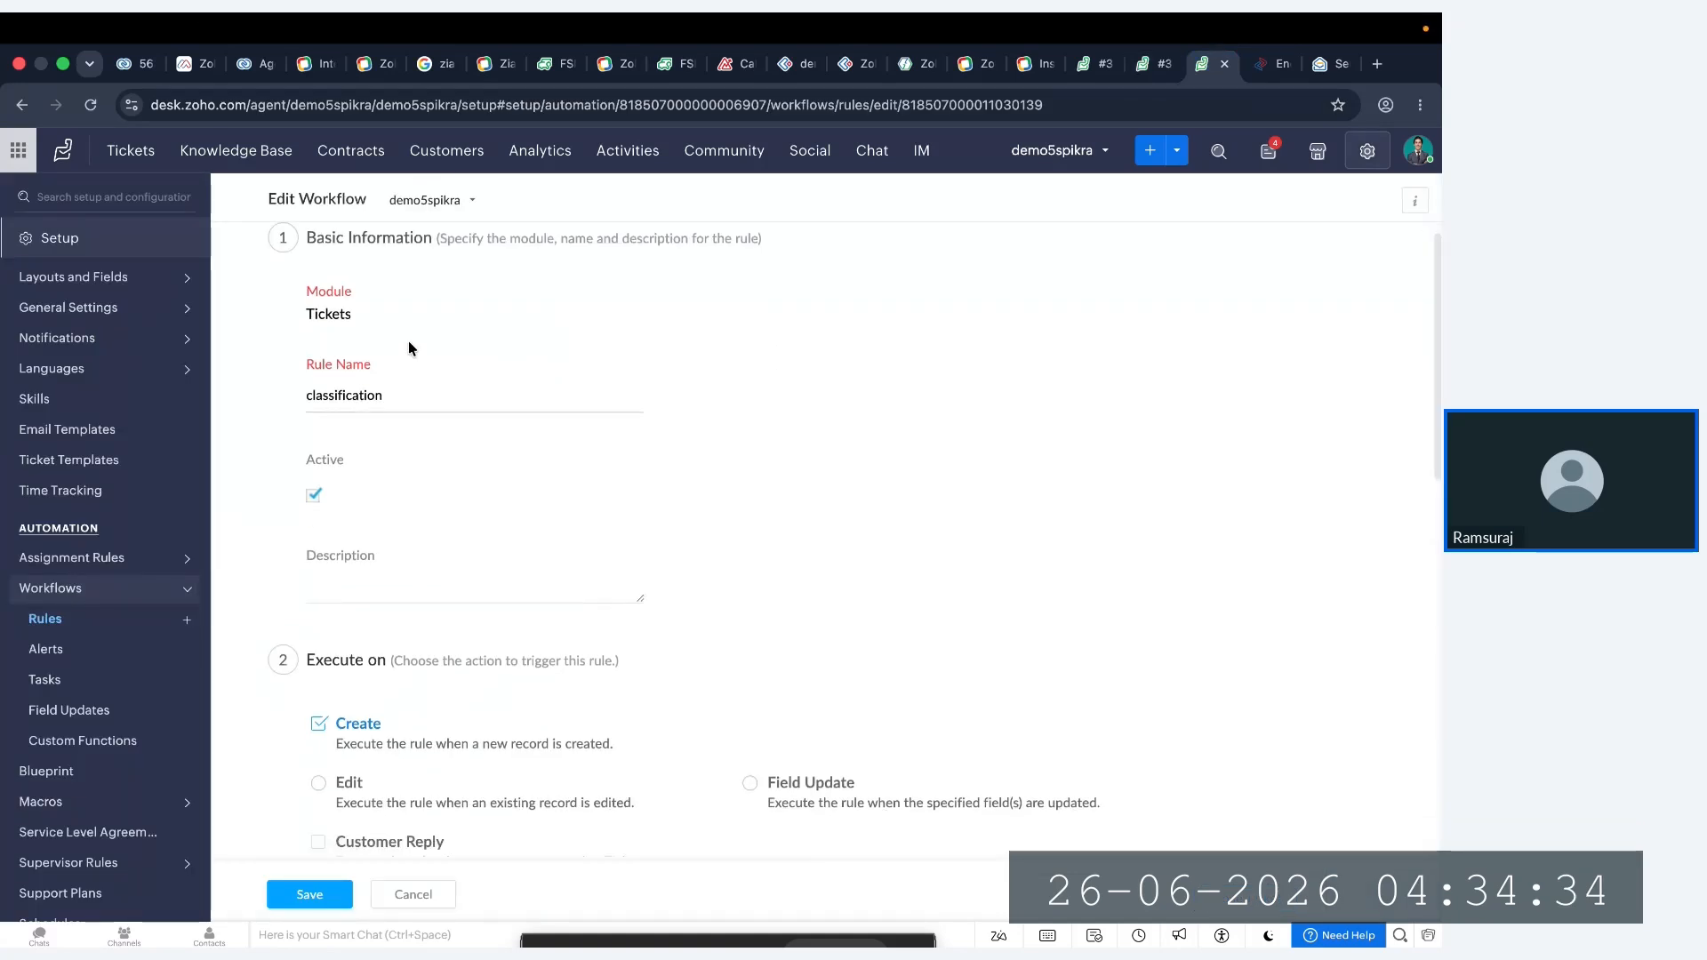
pyautogui.scroll(-5, 441, 520)
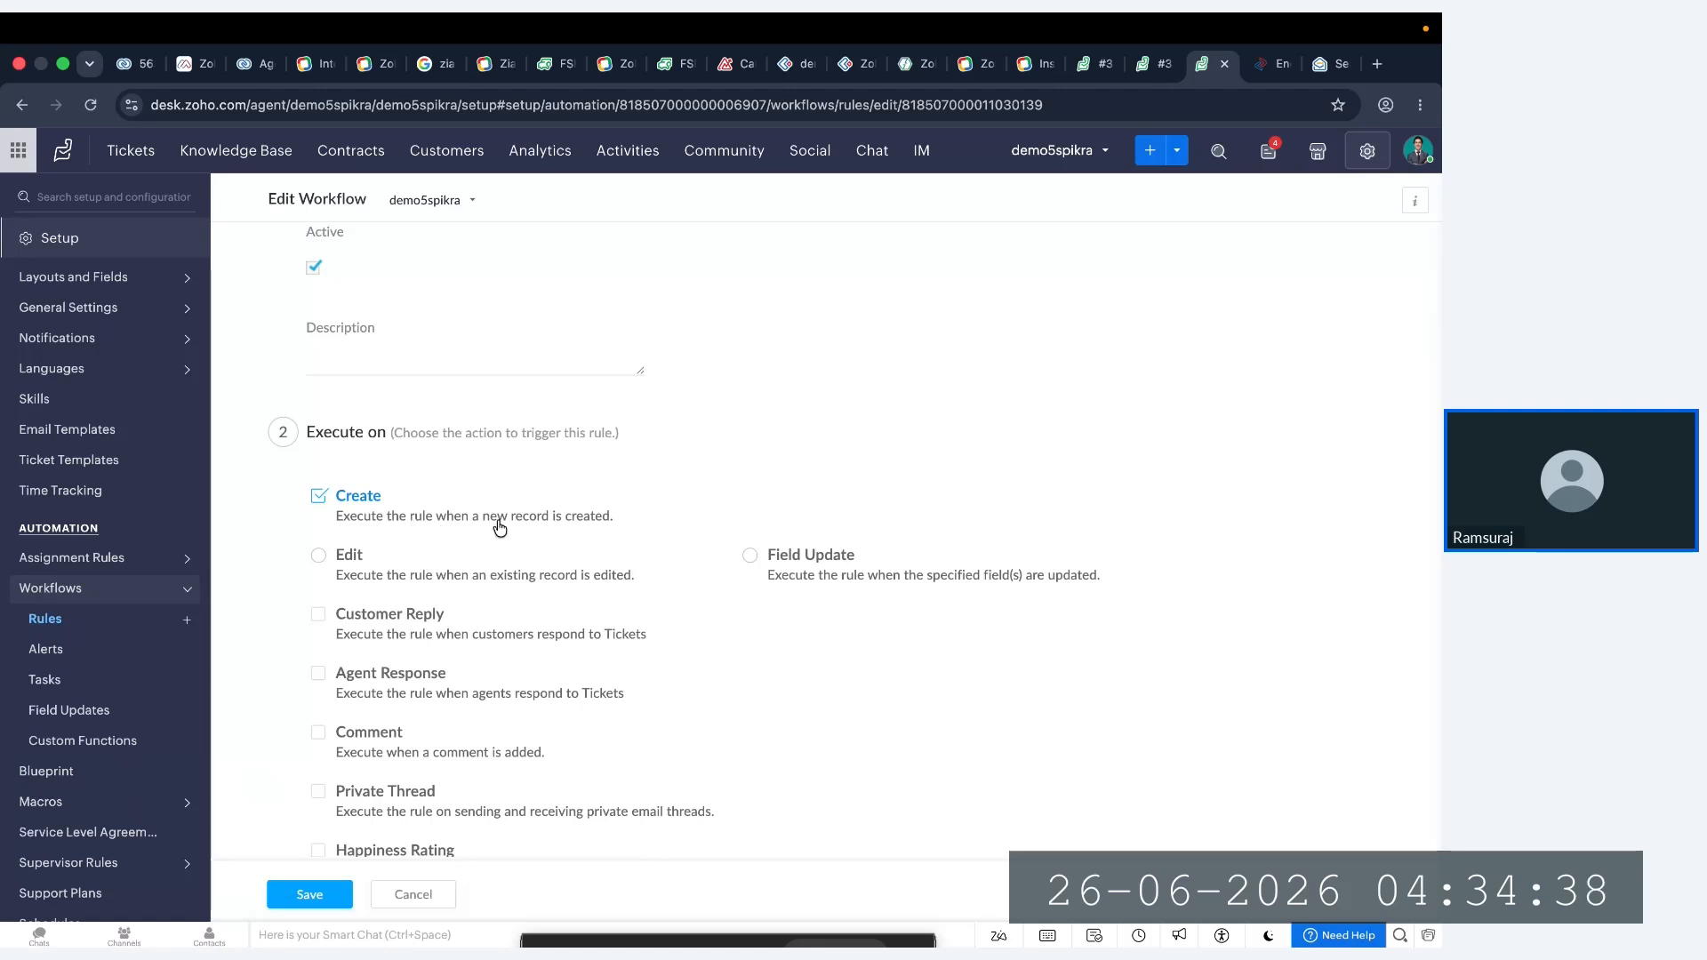
pyautogui.scroll(-10, 534, 537)
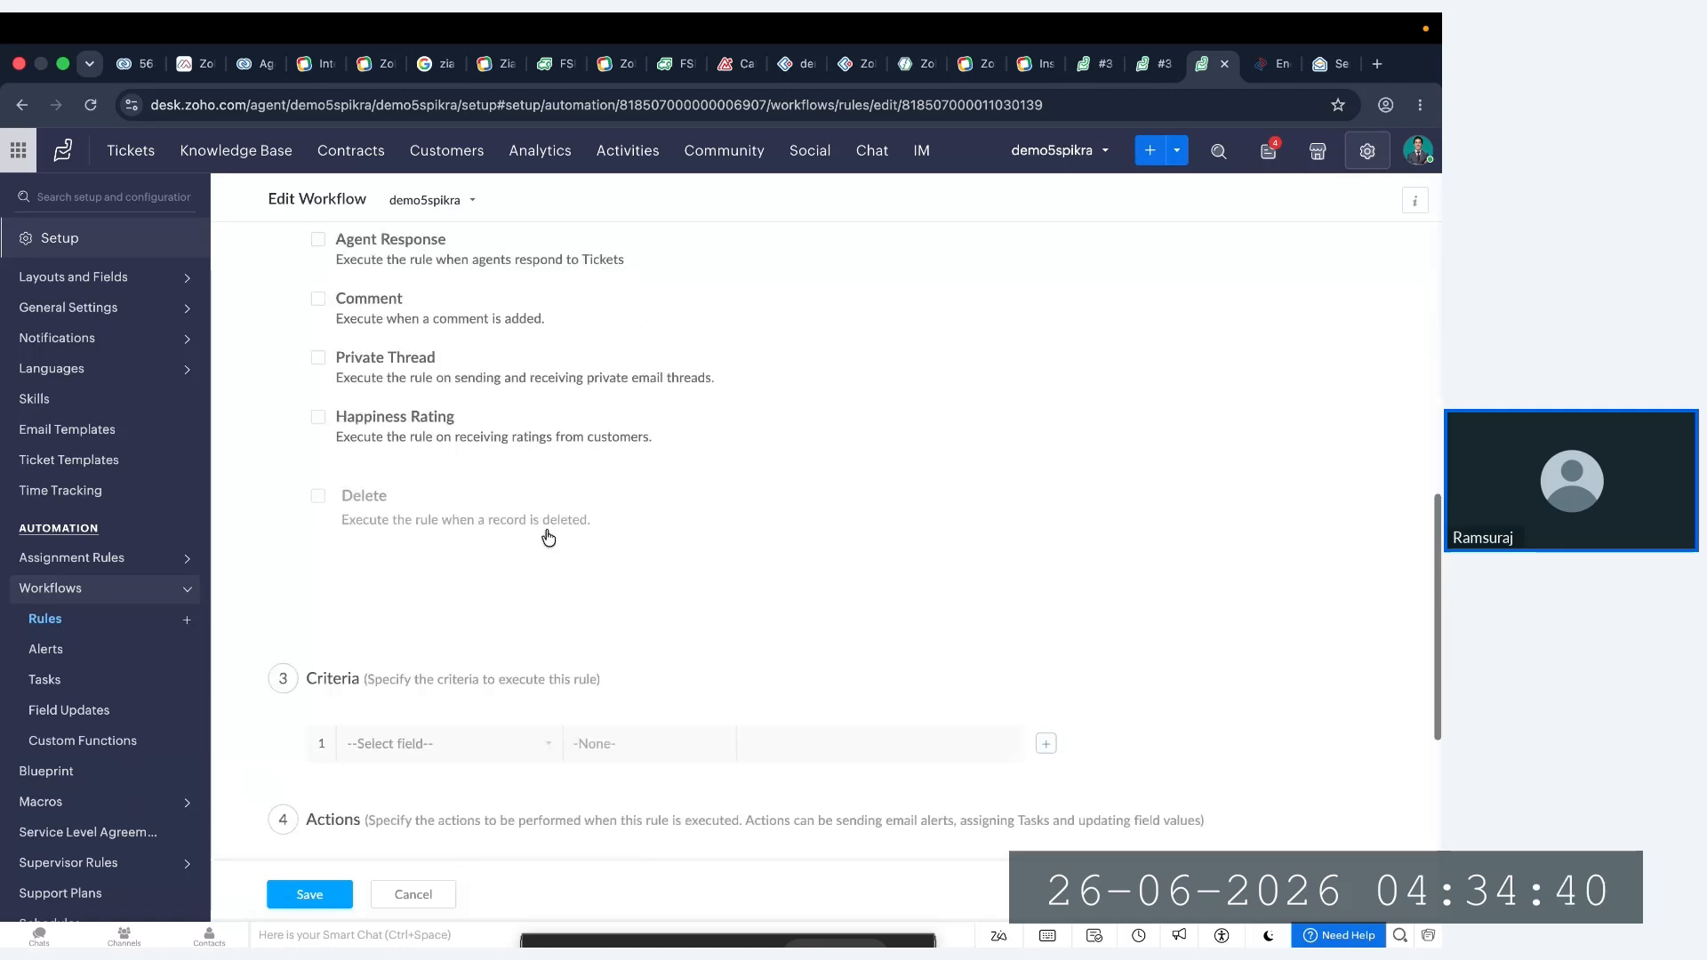
pyautogui.scroll(-4, 545, 536)
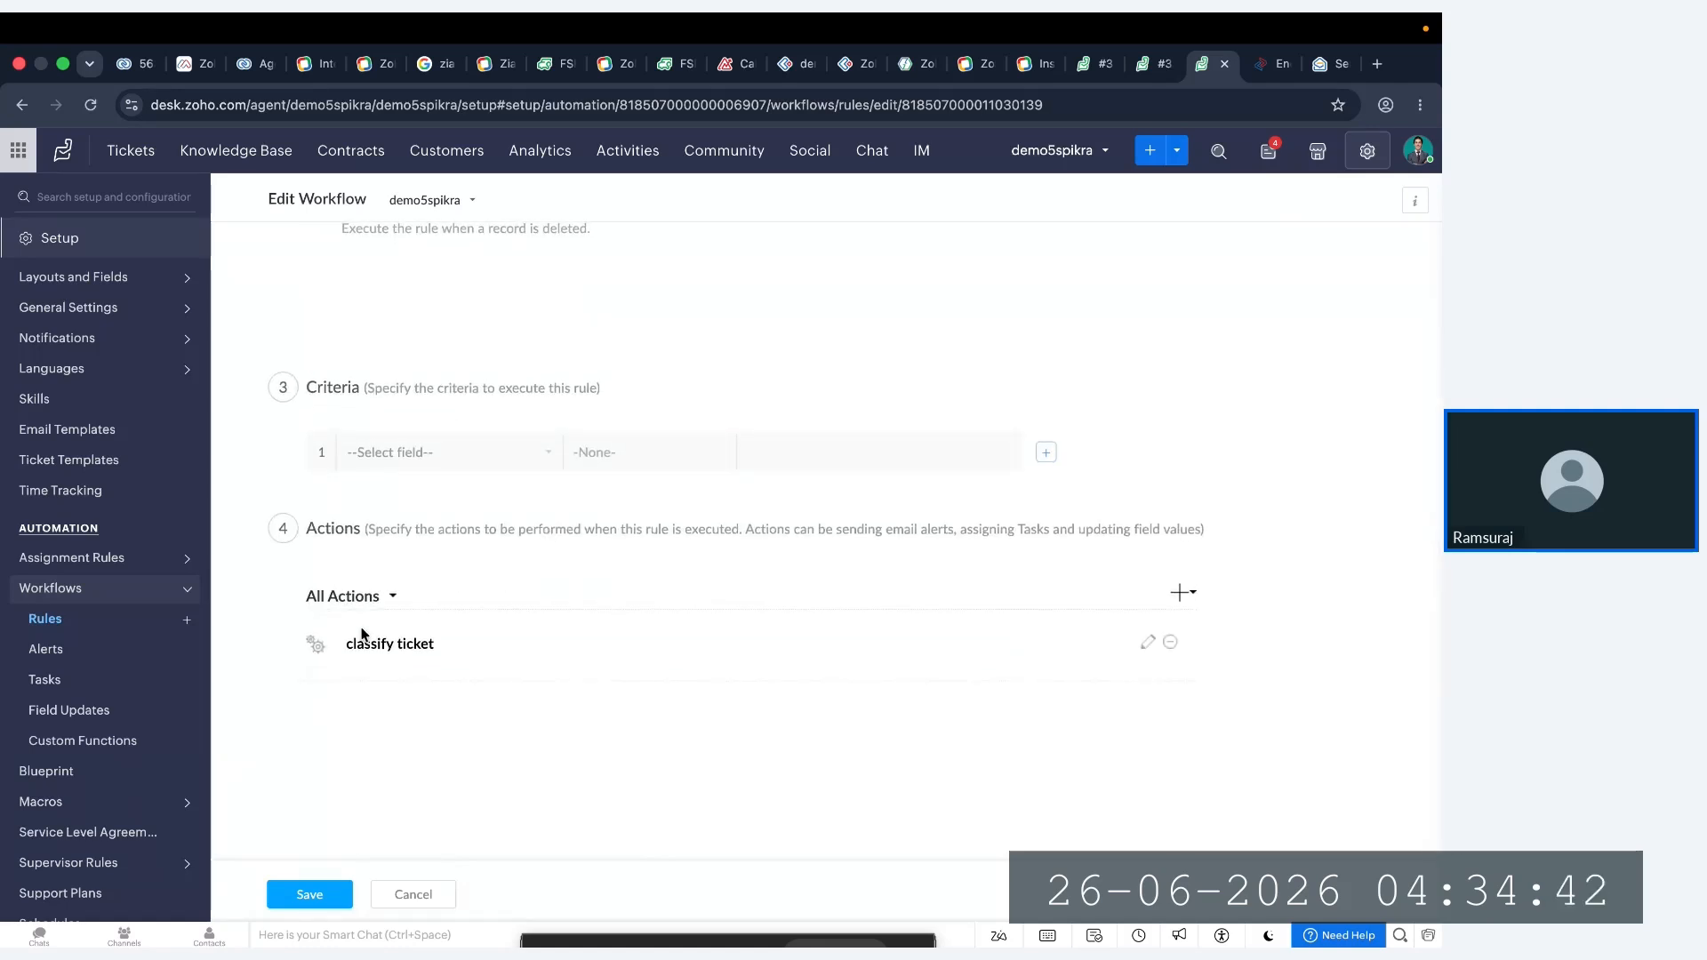
# - Open the rule's classify ticket function and examine how the ticketid argument is mapped and used in the script
pyautogui.click(410, 645)
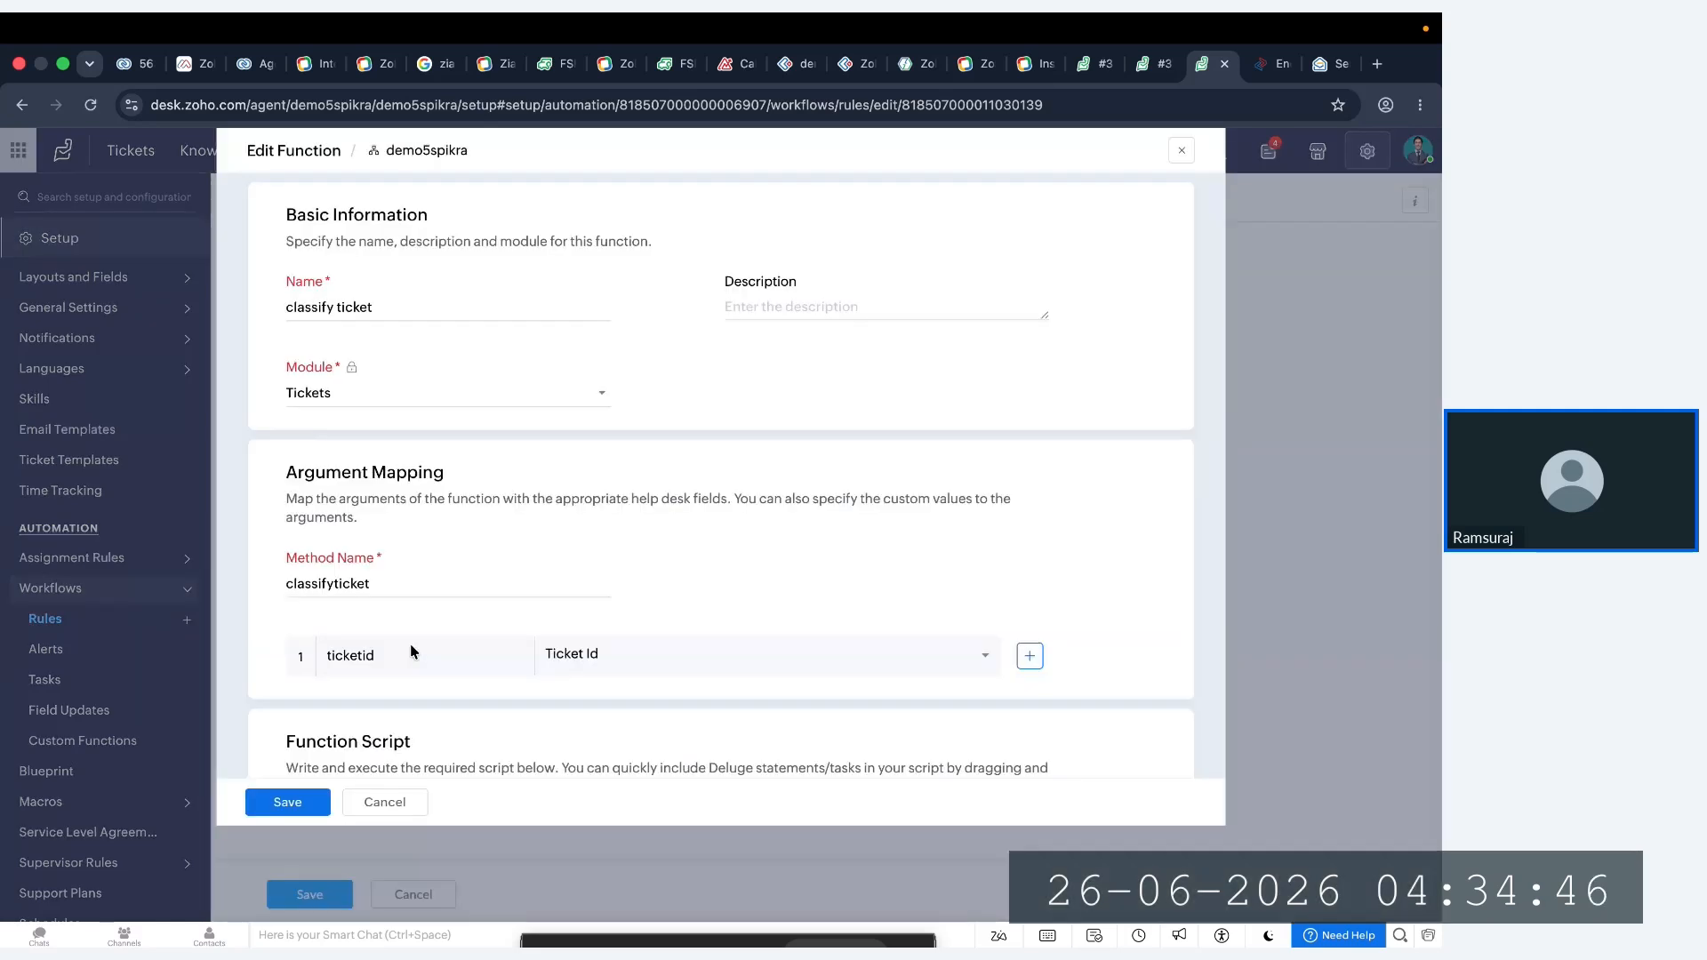
pyautogui.scroll(-5, 600, 535)
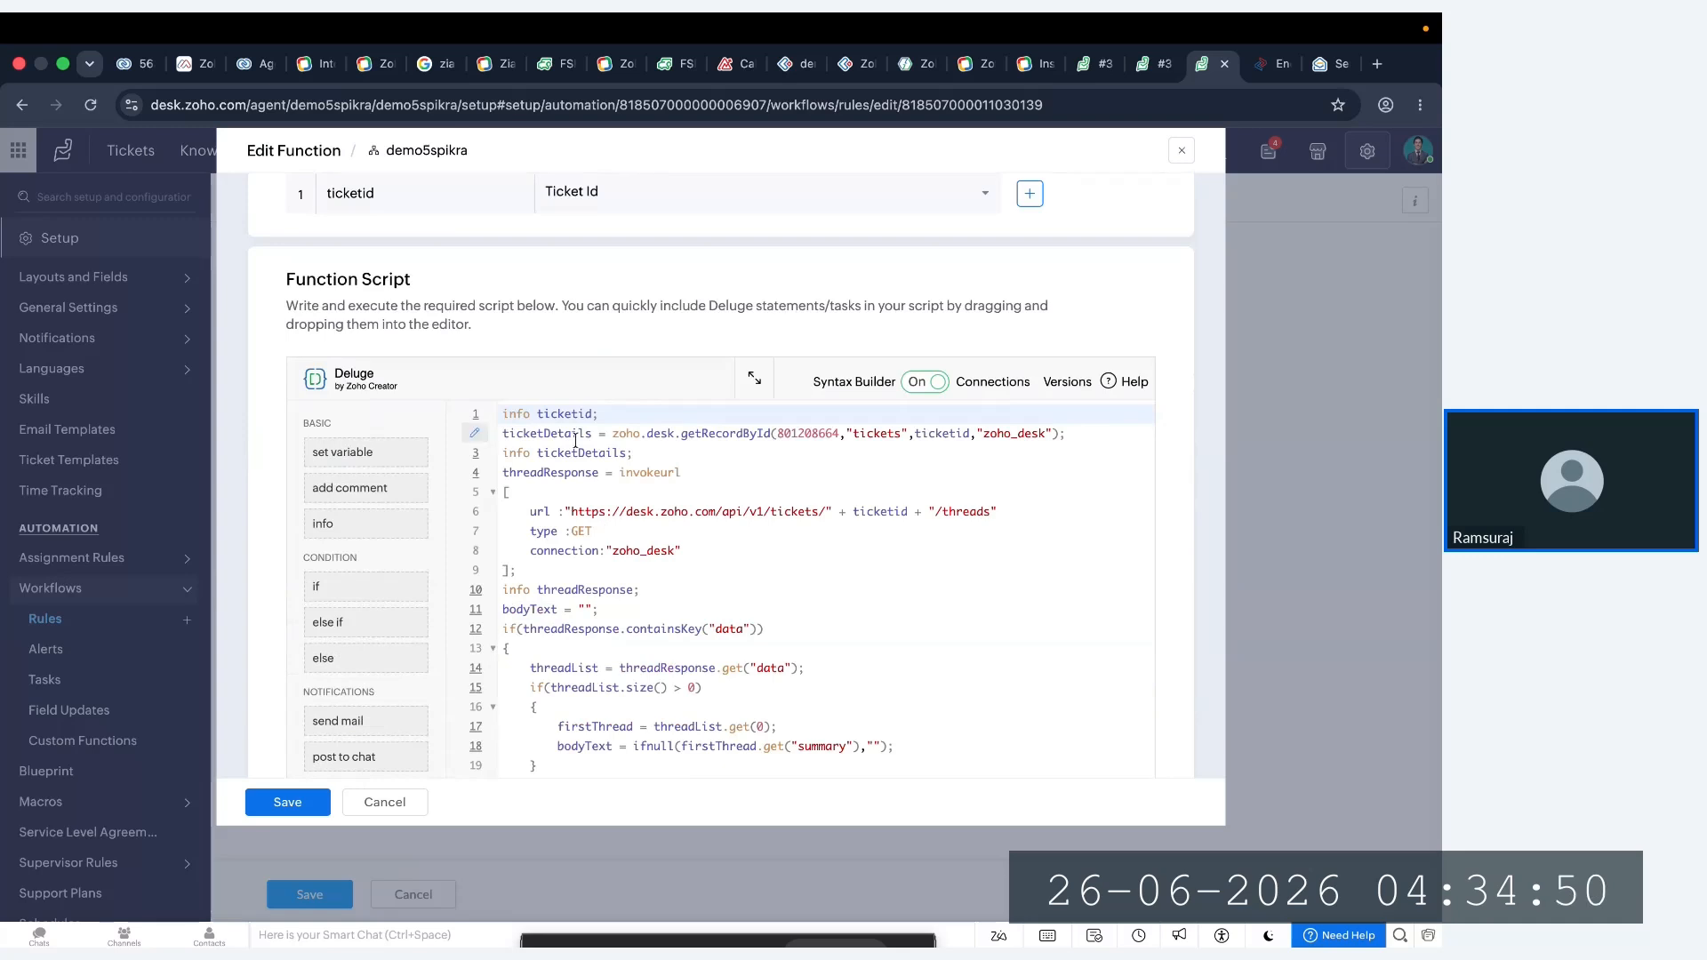
pyautogui.moveTo(551, 413); pyautogui.dragTo(758, 421)
pyautogui.click(758, 422)
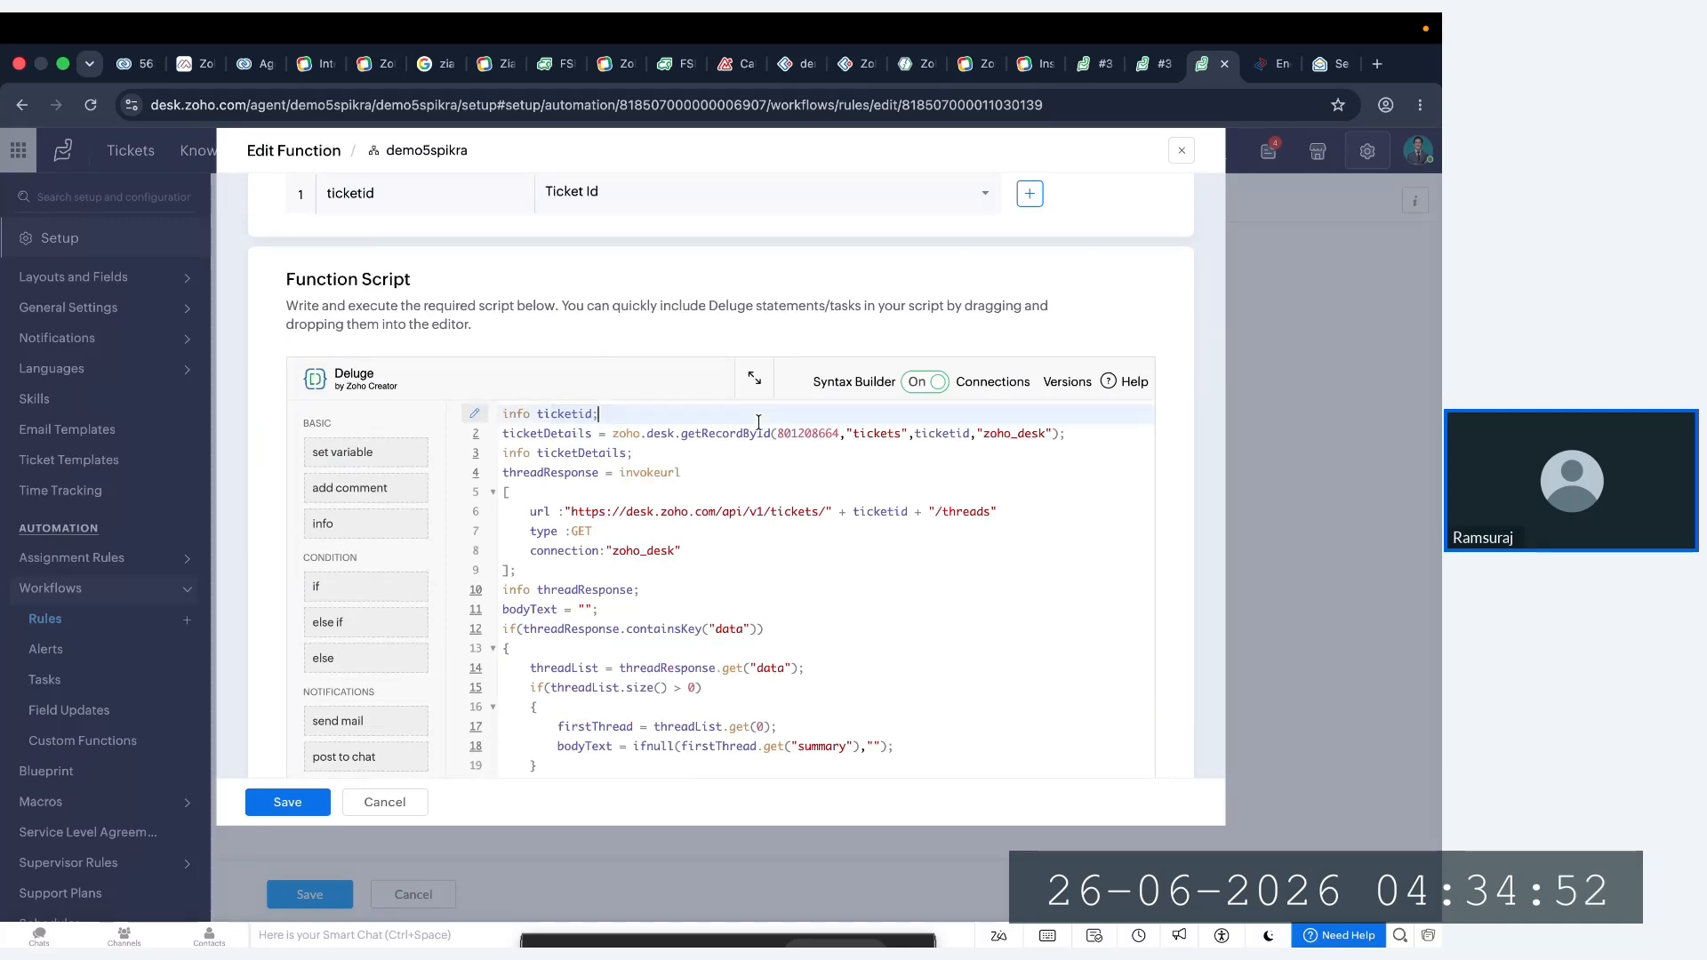
pyautogui.scroll(2, 494, 425)
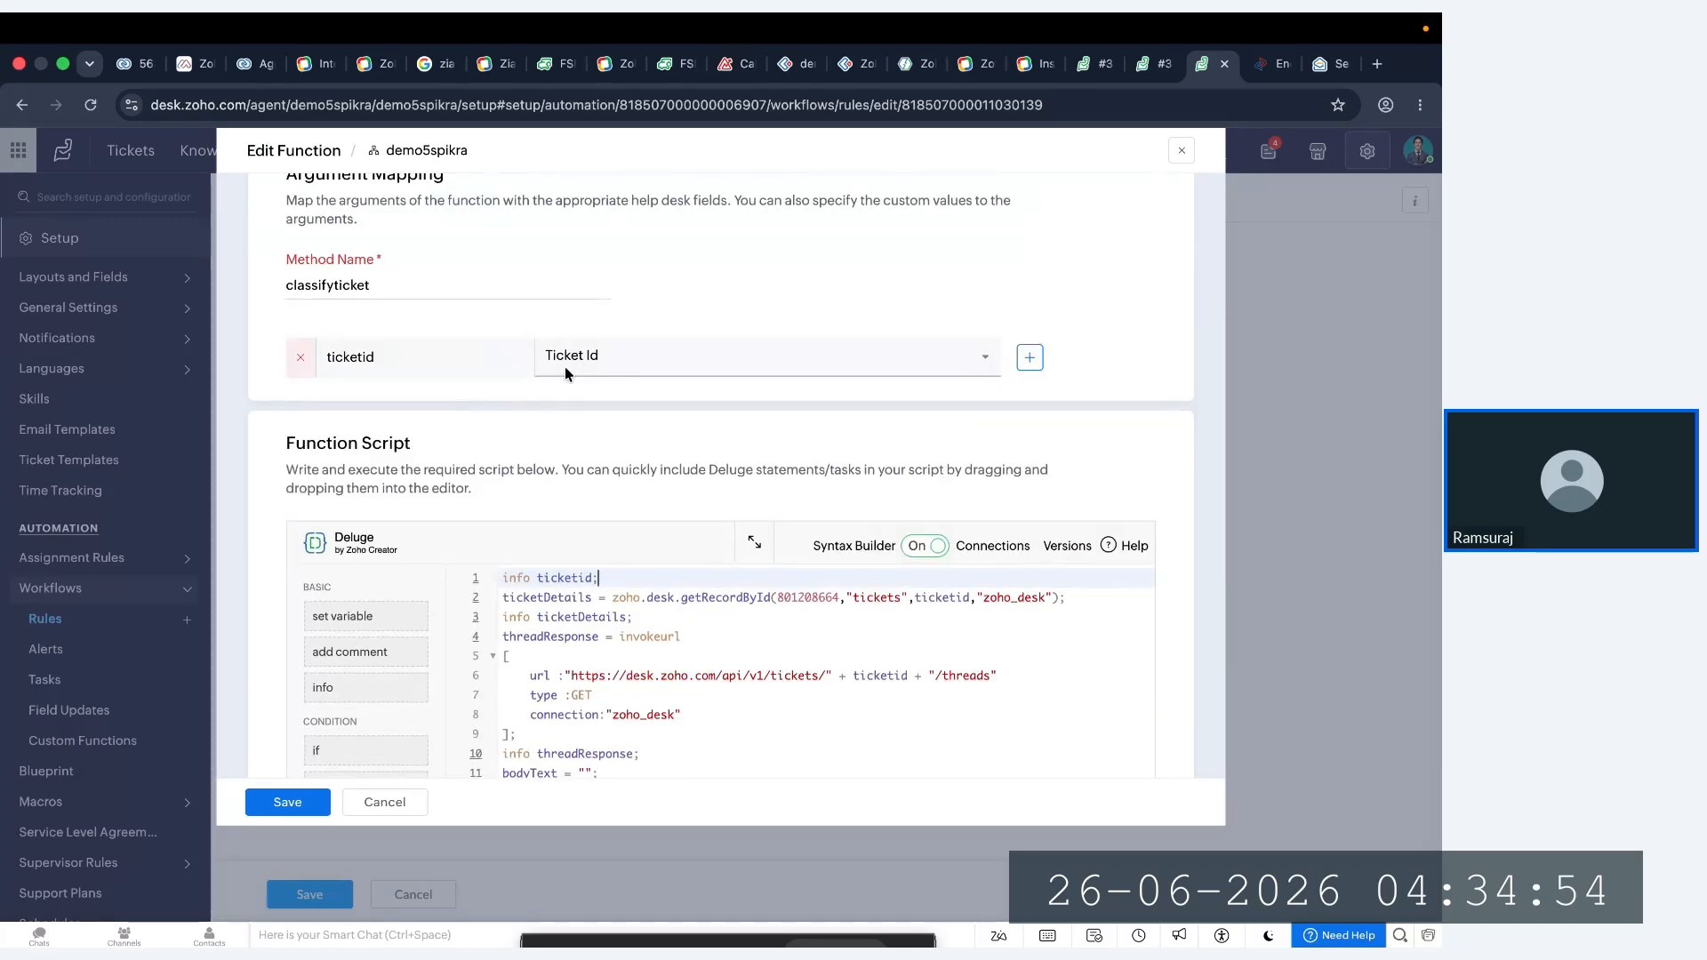
pyautogui.scroll(2, 629, 416)
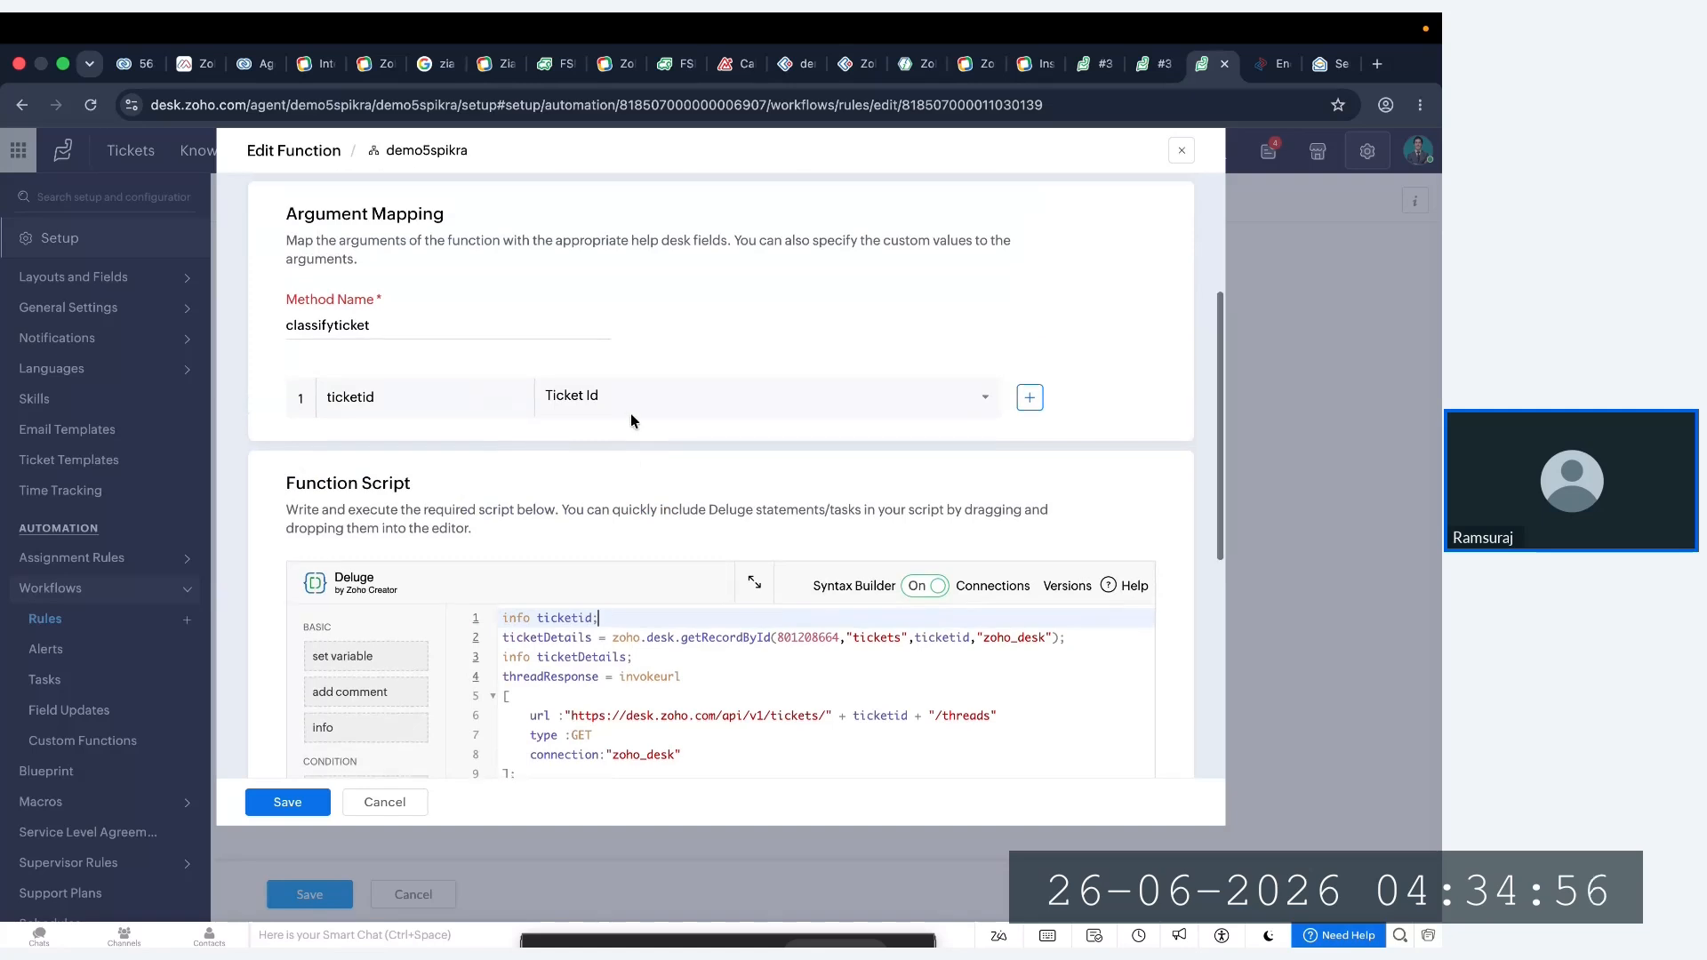
pyautogui.scroll(-1, 631, 414)
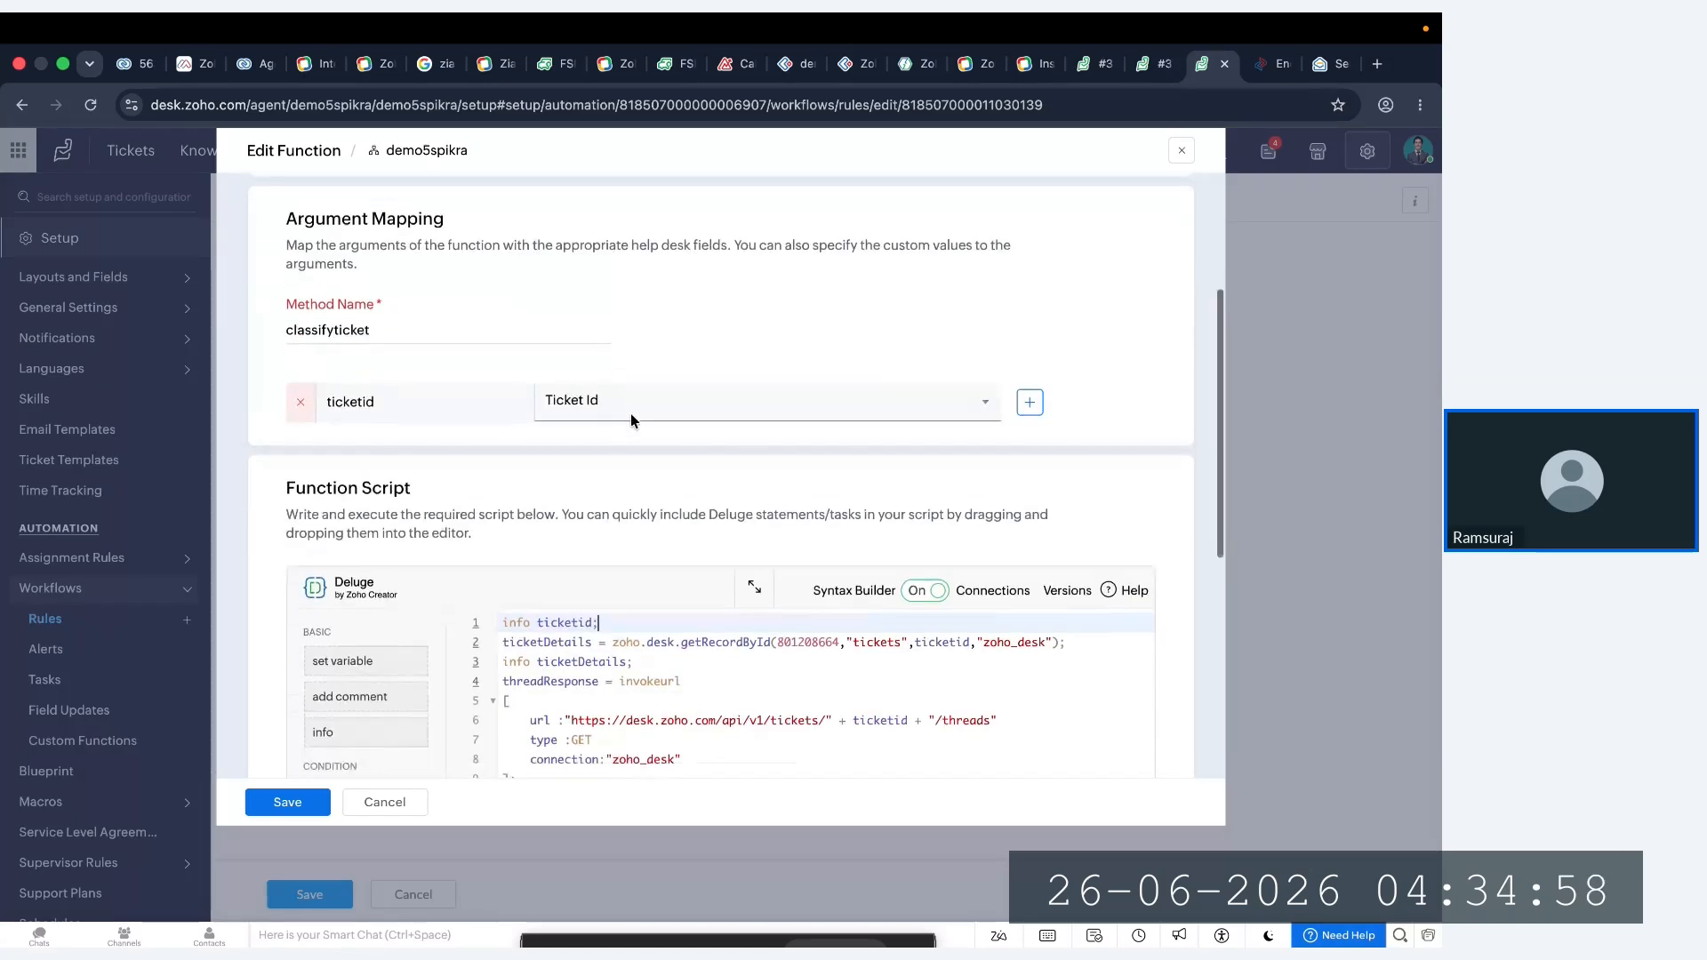
# - Examine how the script fetches the ticket details with getRecordById through the zoho_desk connection
pyautogui.scroll(-5, 641, 571)
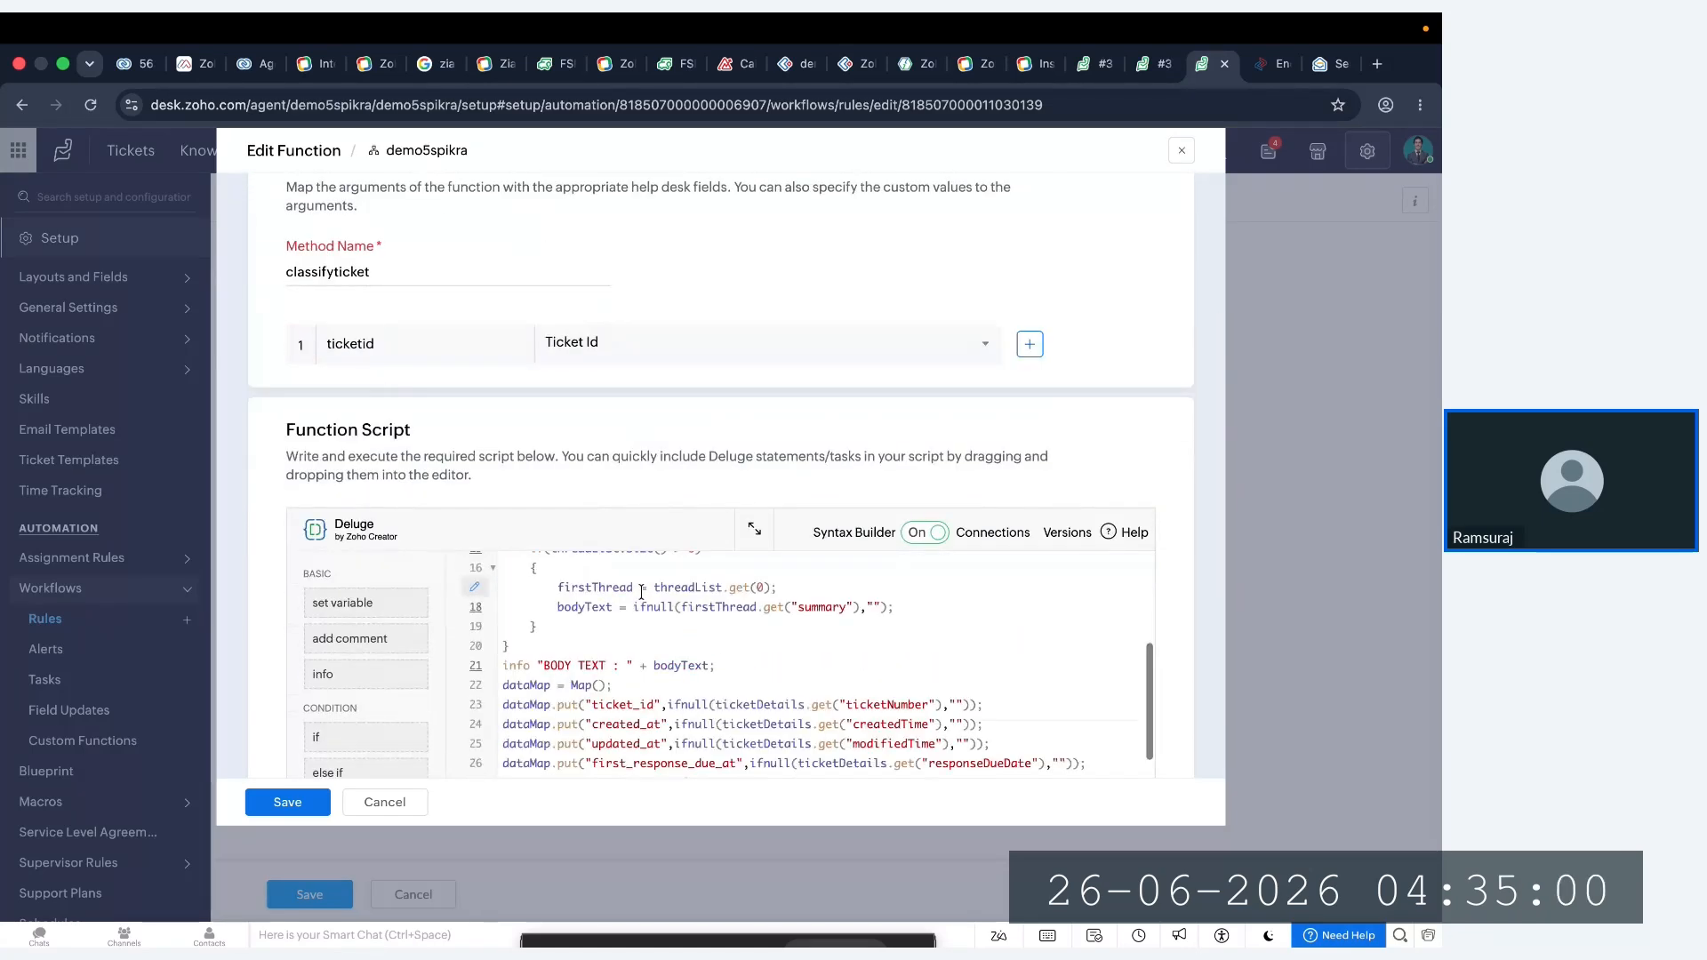
pyautogui.scroll(5, 641, 572)
pyautogui.scroll(-2, 670, 509)
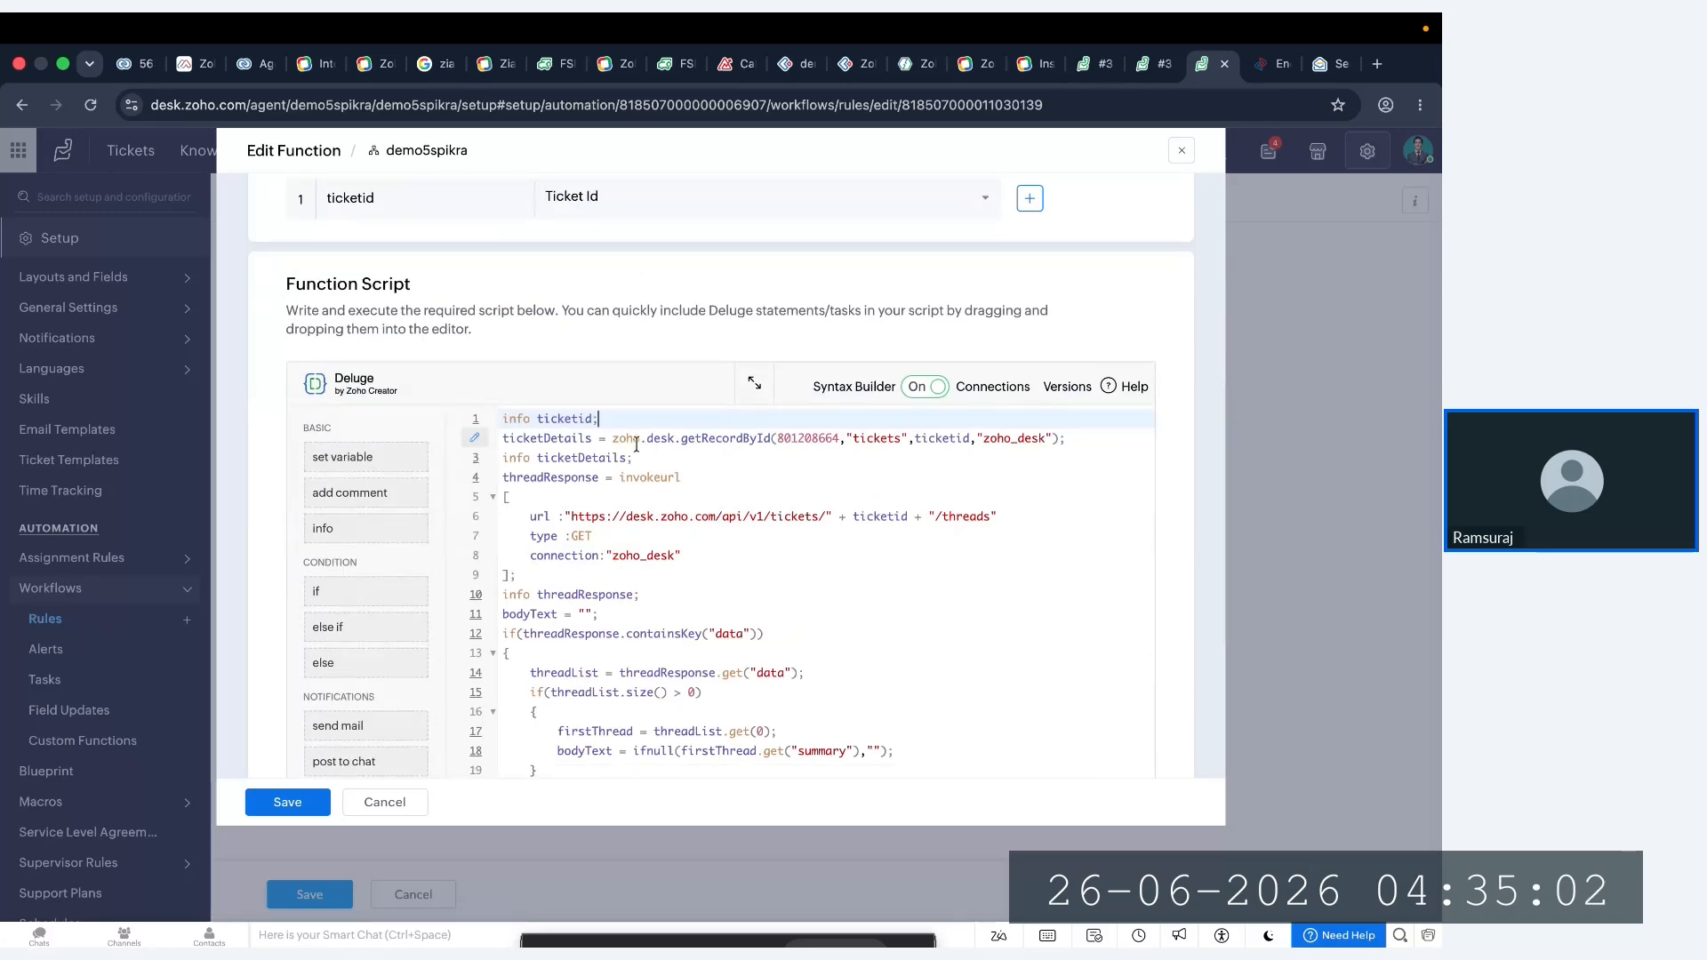
pyautogui.moveTo(627, 440); pyautogui.dragTo(738, 445)
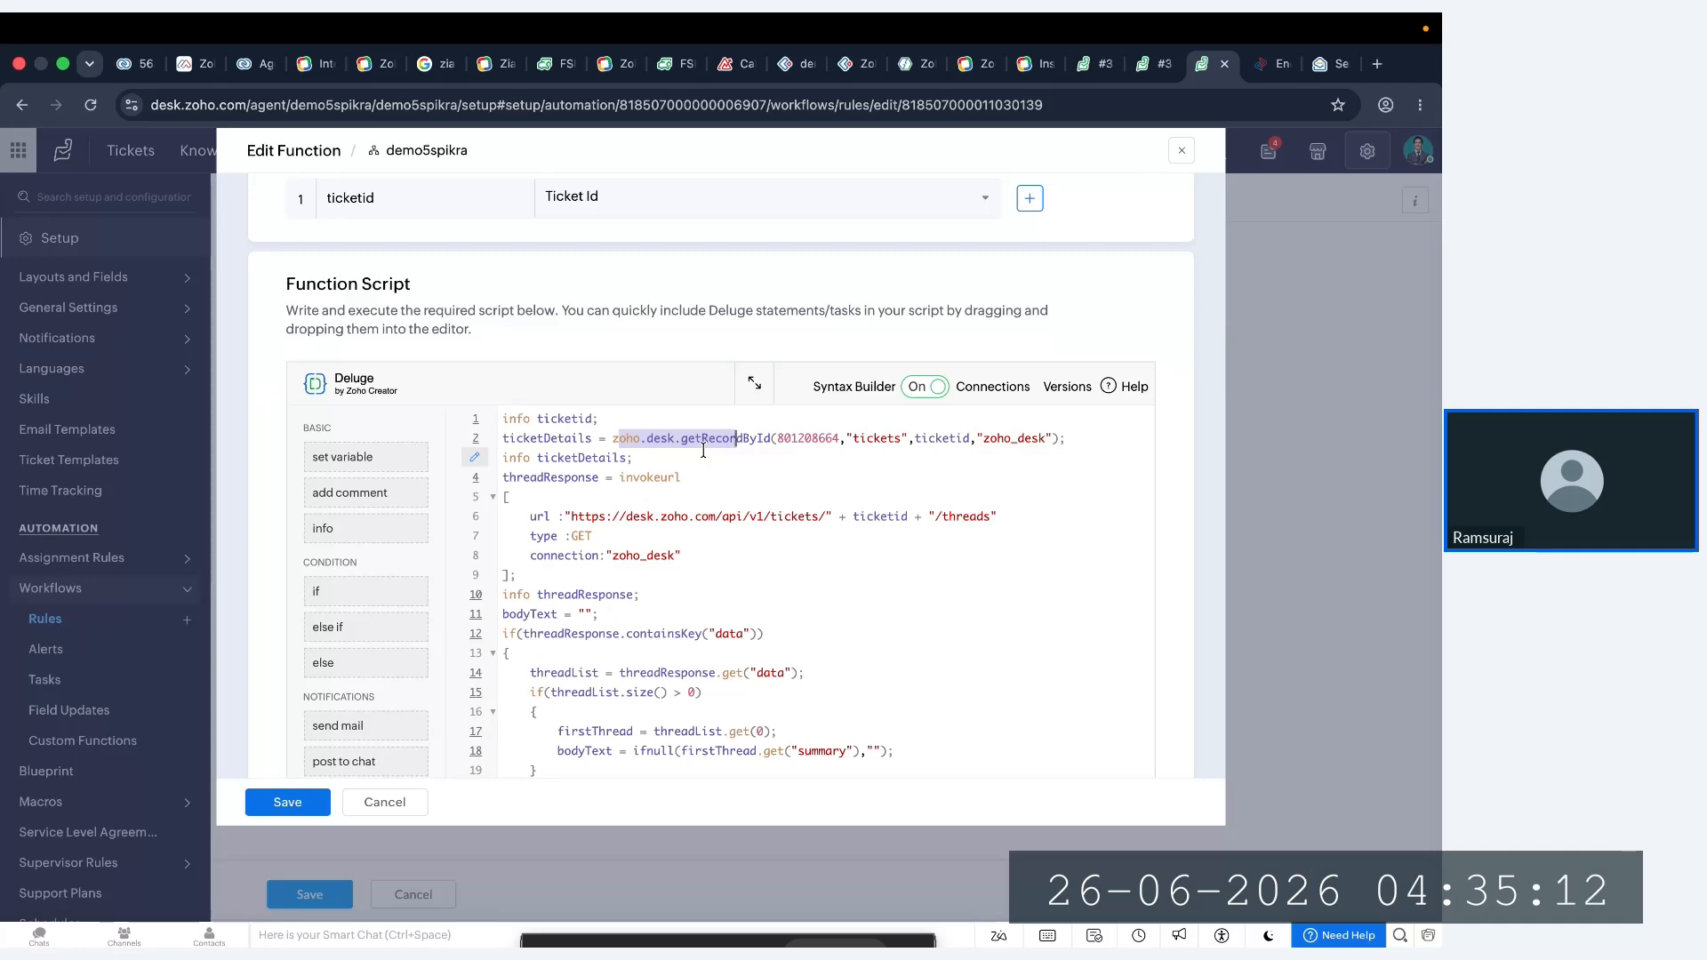
pyautogui.click(703, 451)
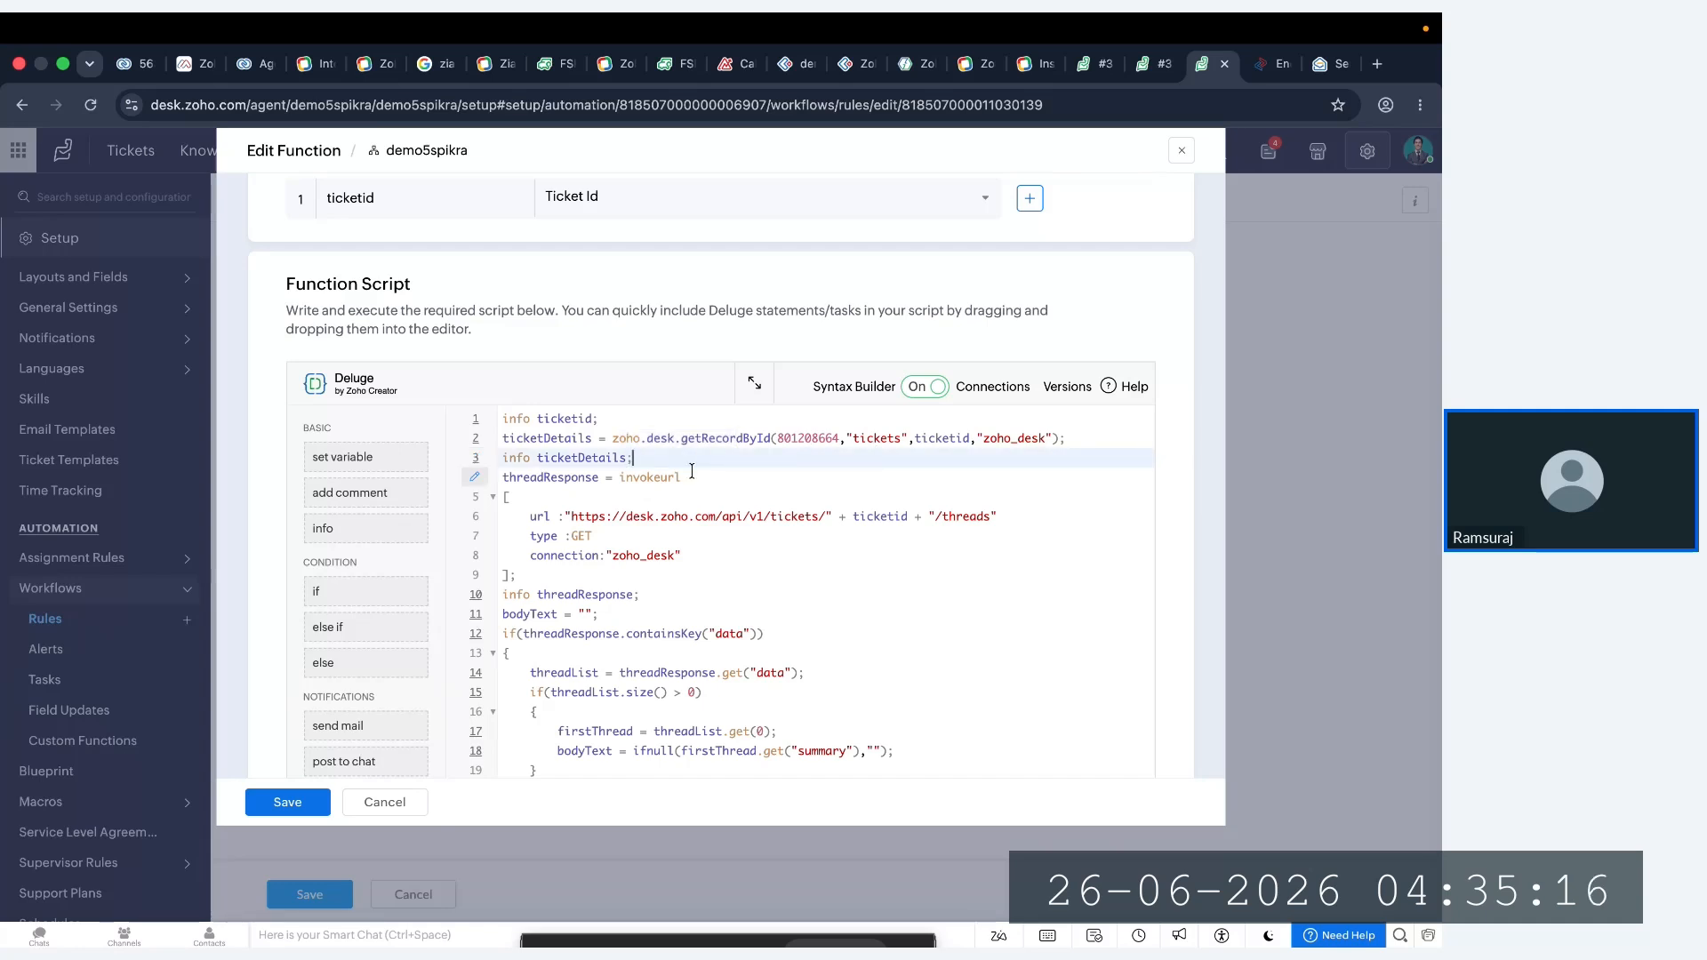
pyautogui.click(985, 440)
pyautogui.moveTo(985, 439); pyautogui.dragTo(1041, 439)
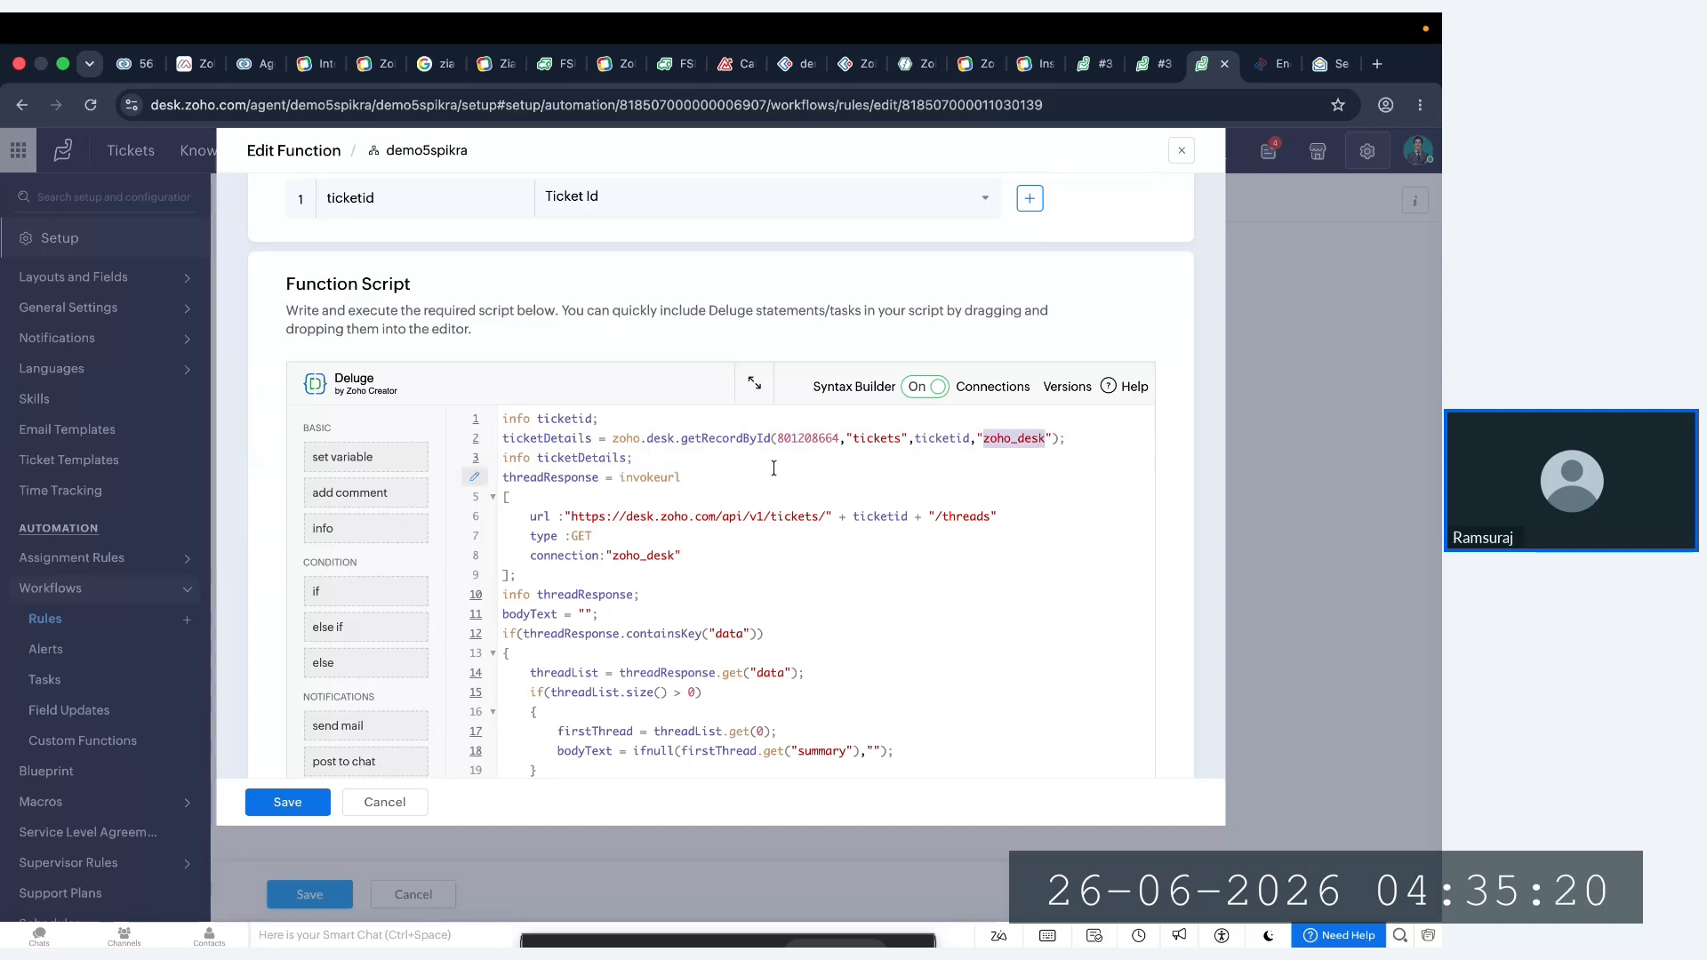
pyautogui.click(676, 475)
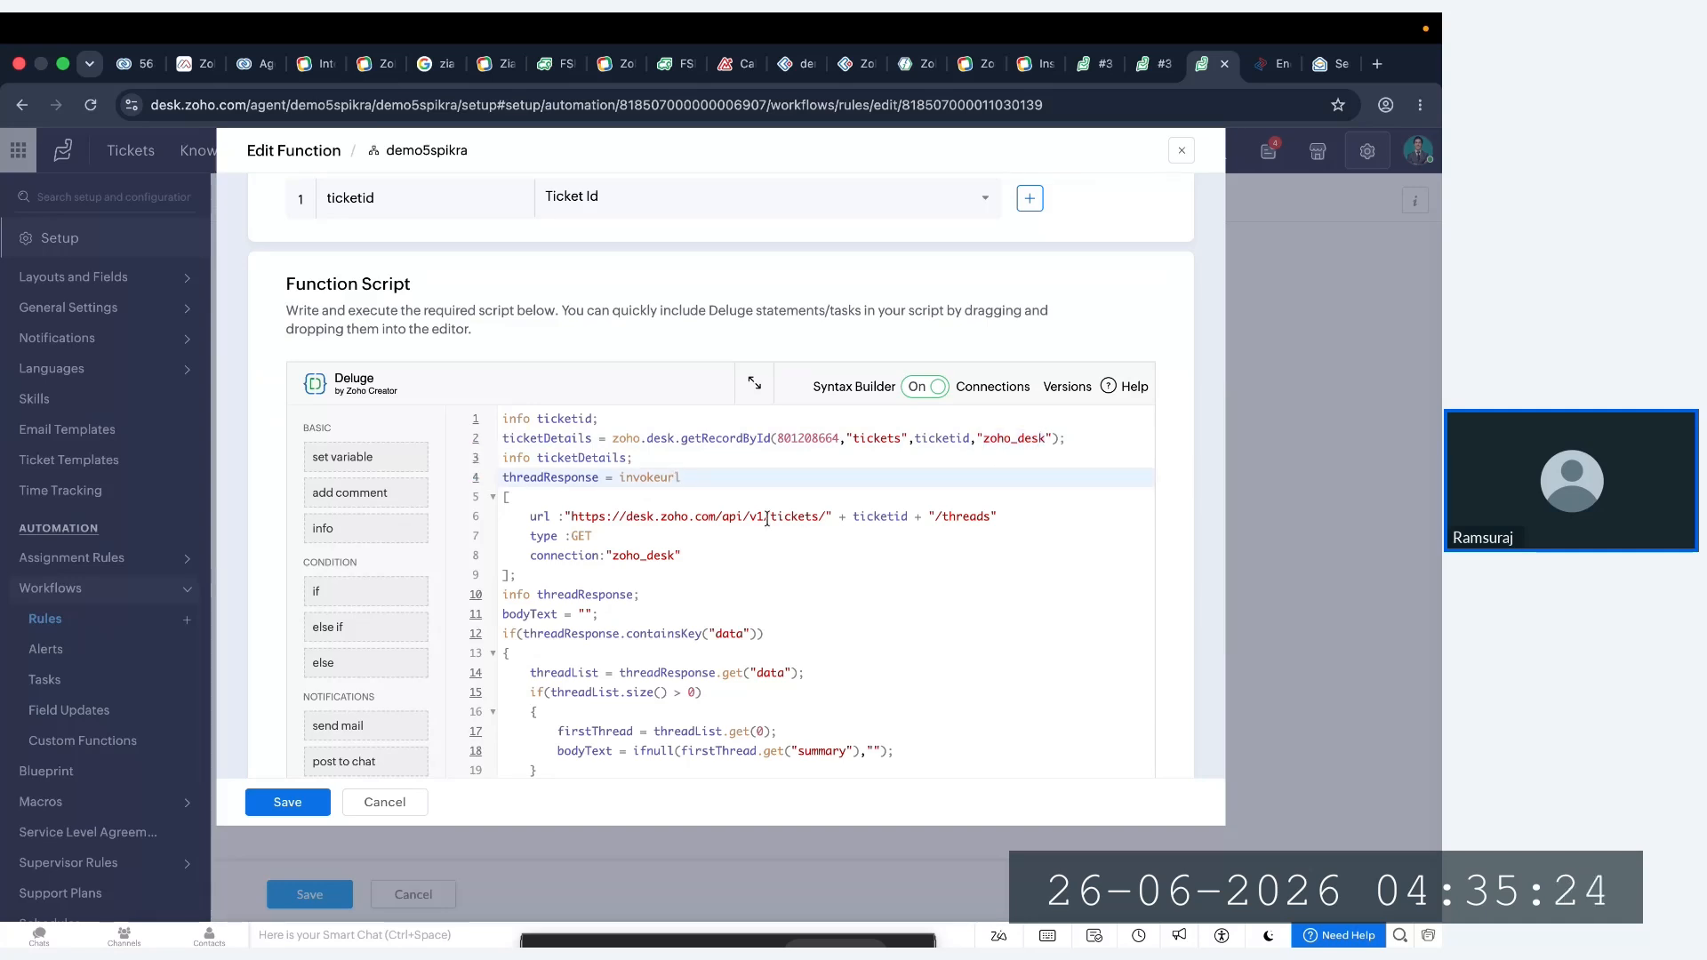
# - Examine how the script gets the body text from the ticket threads and fills the dataMap fields for the prediction request
pyautogui.scroll(-2, 768, 519)
pyautogui.scroll(-3, 767, 519)
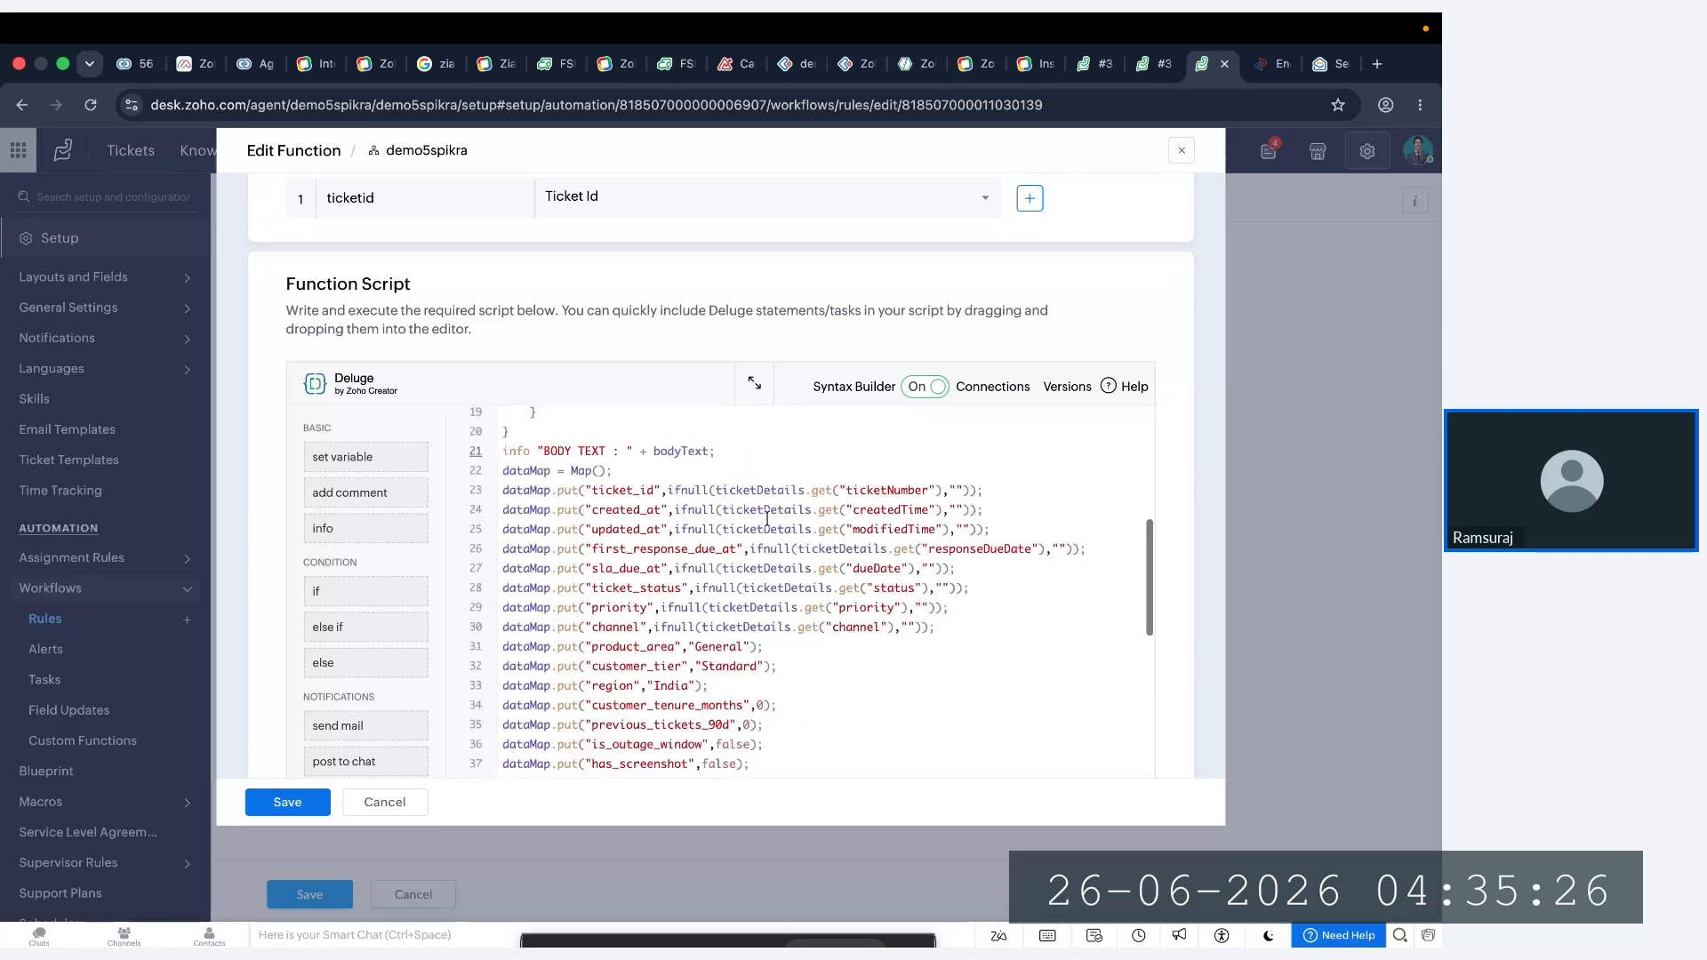
pyautogui.scroll(3, 767, 519)
pyautogui.scroll(-2, 767, 518)
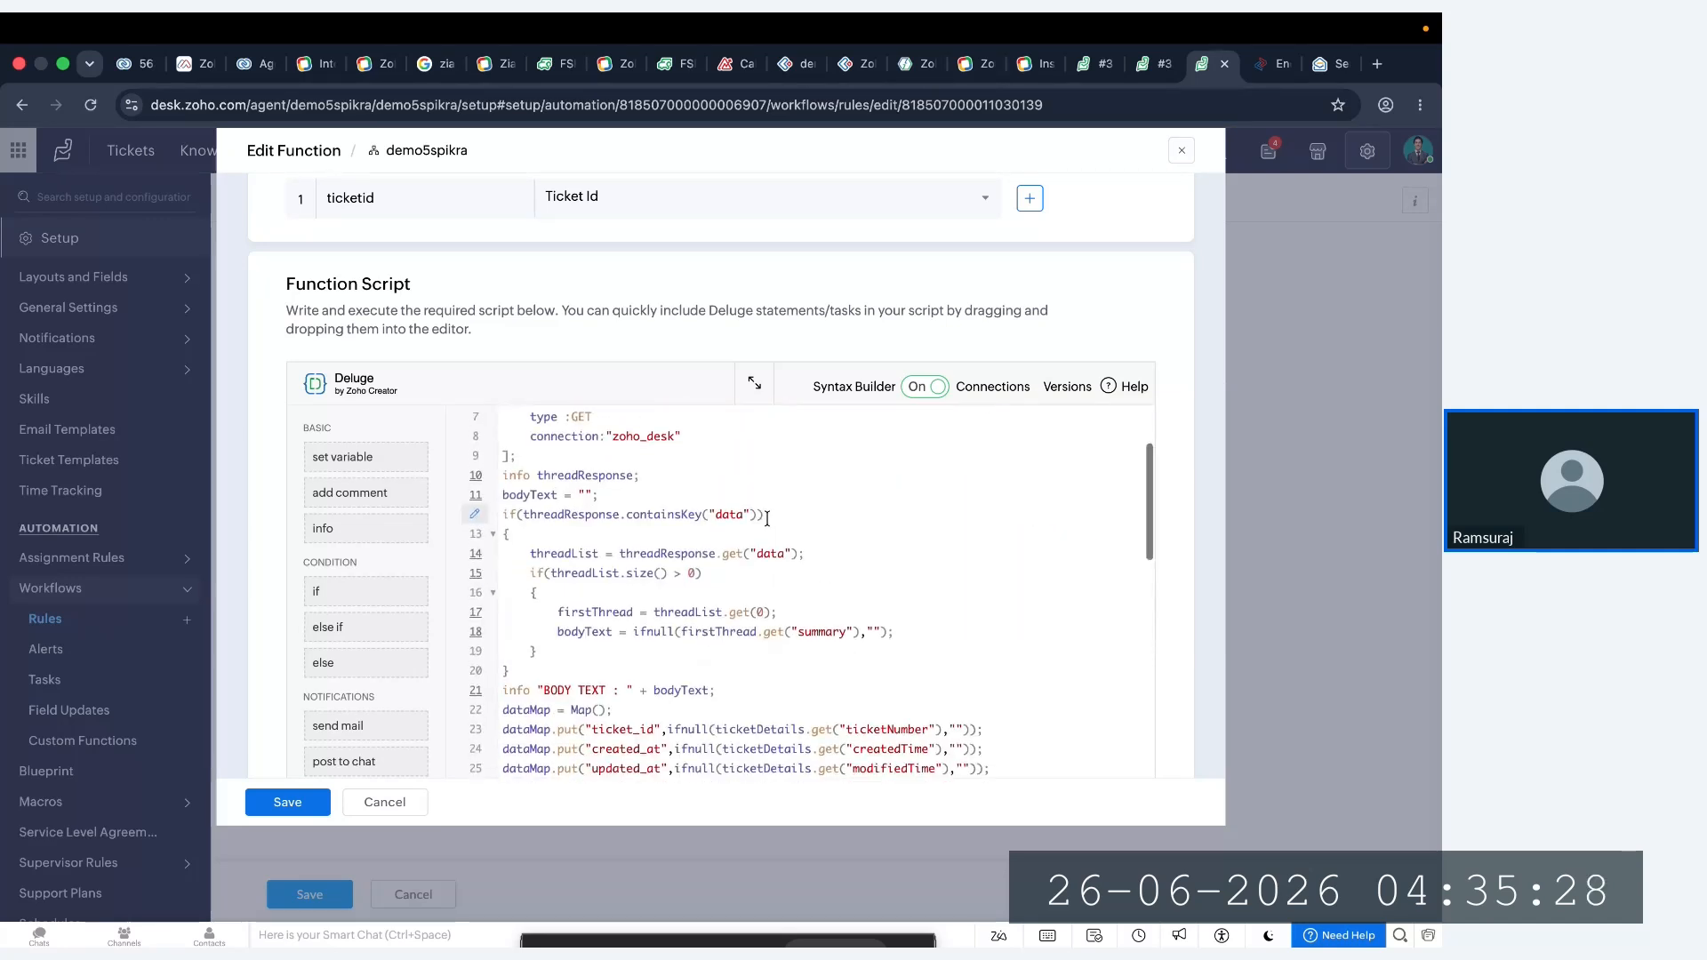
pyautogui.scroll(2, 767, 518)
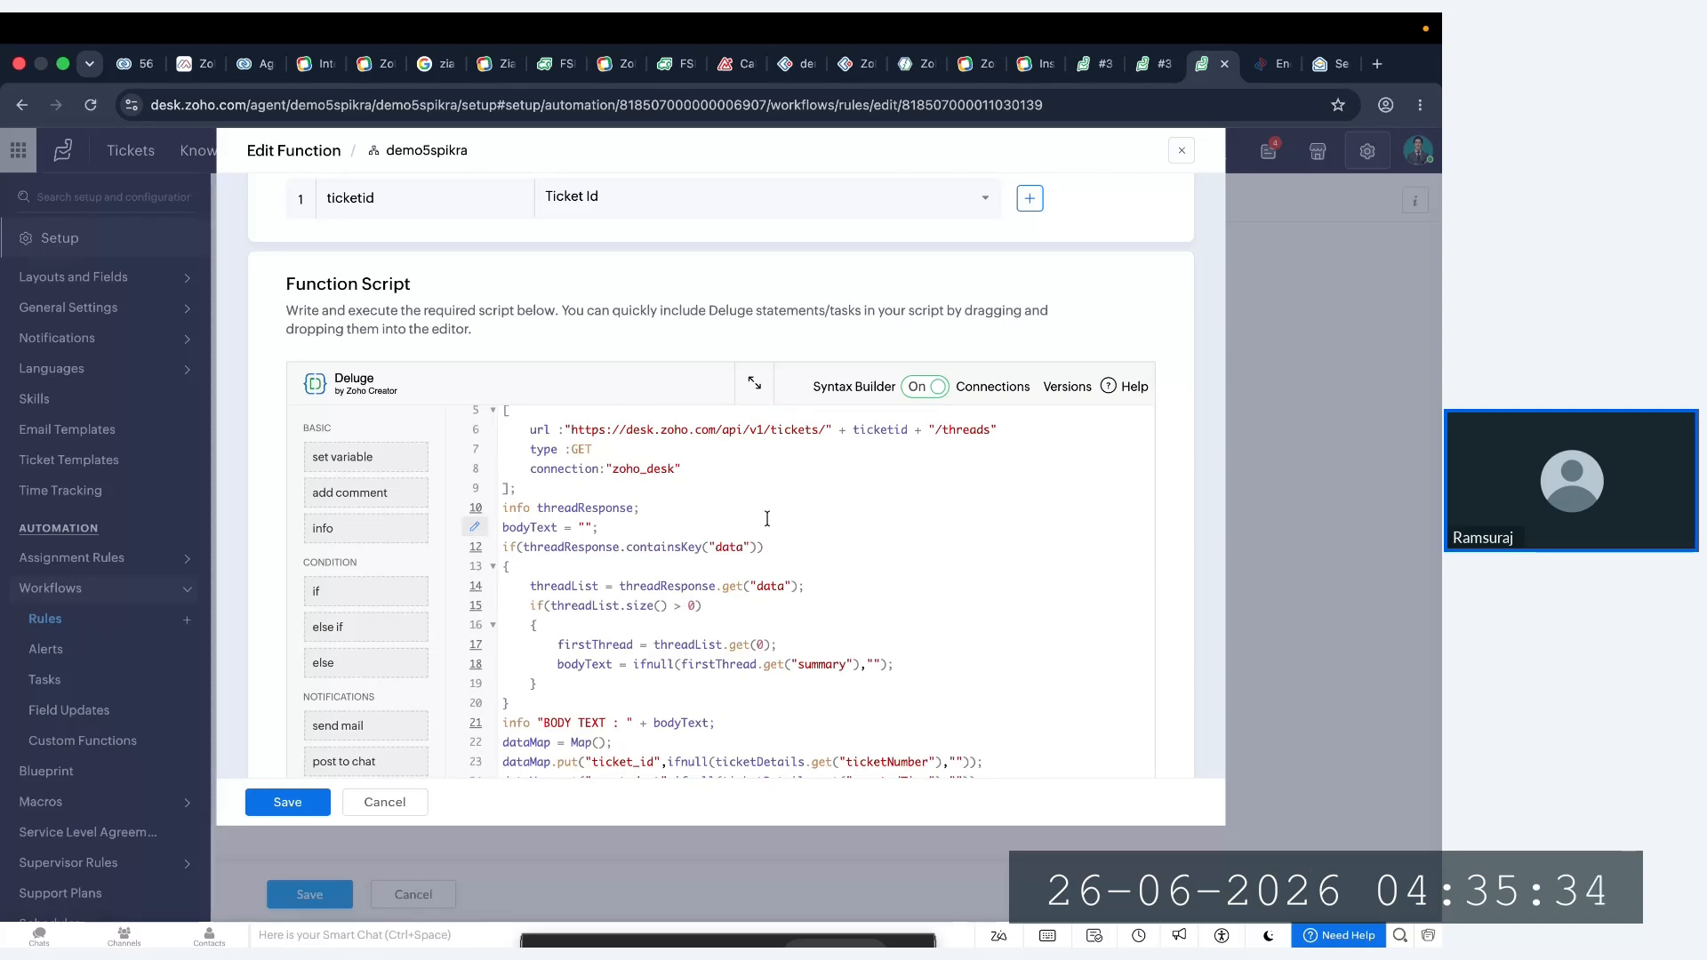
pyautogui.scroll(-13, 767, 519)
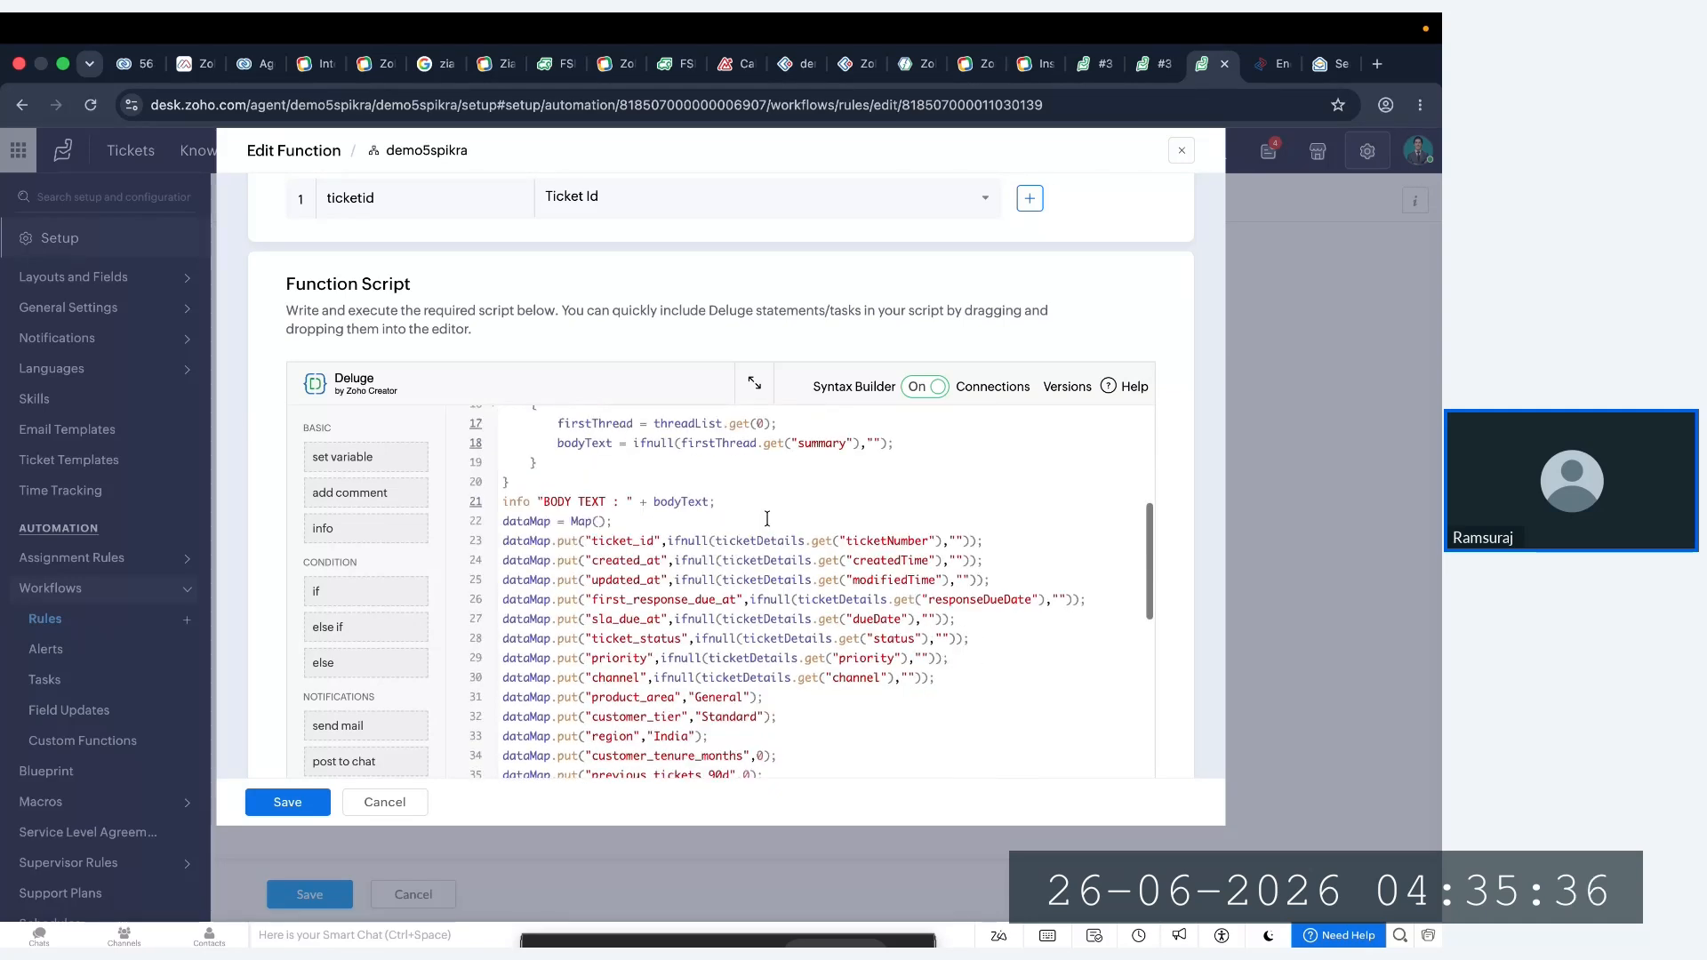
pyautogui.scroll(1, 767, 518)
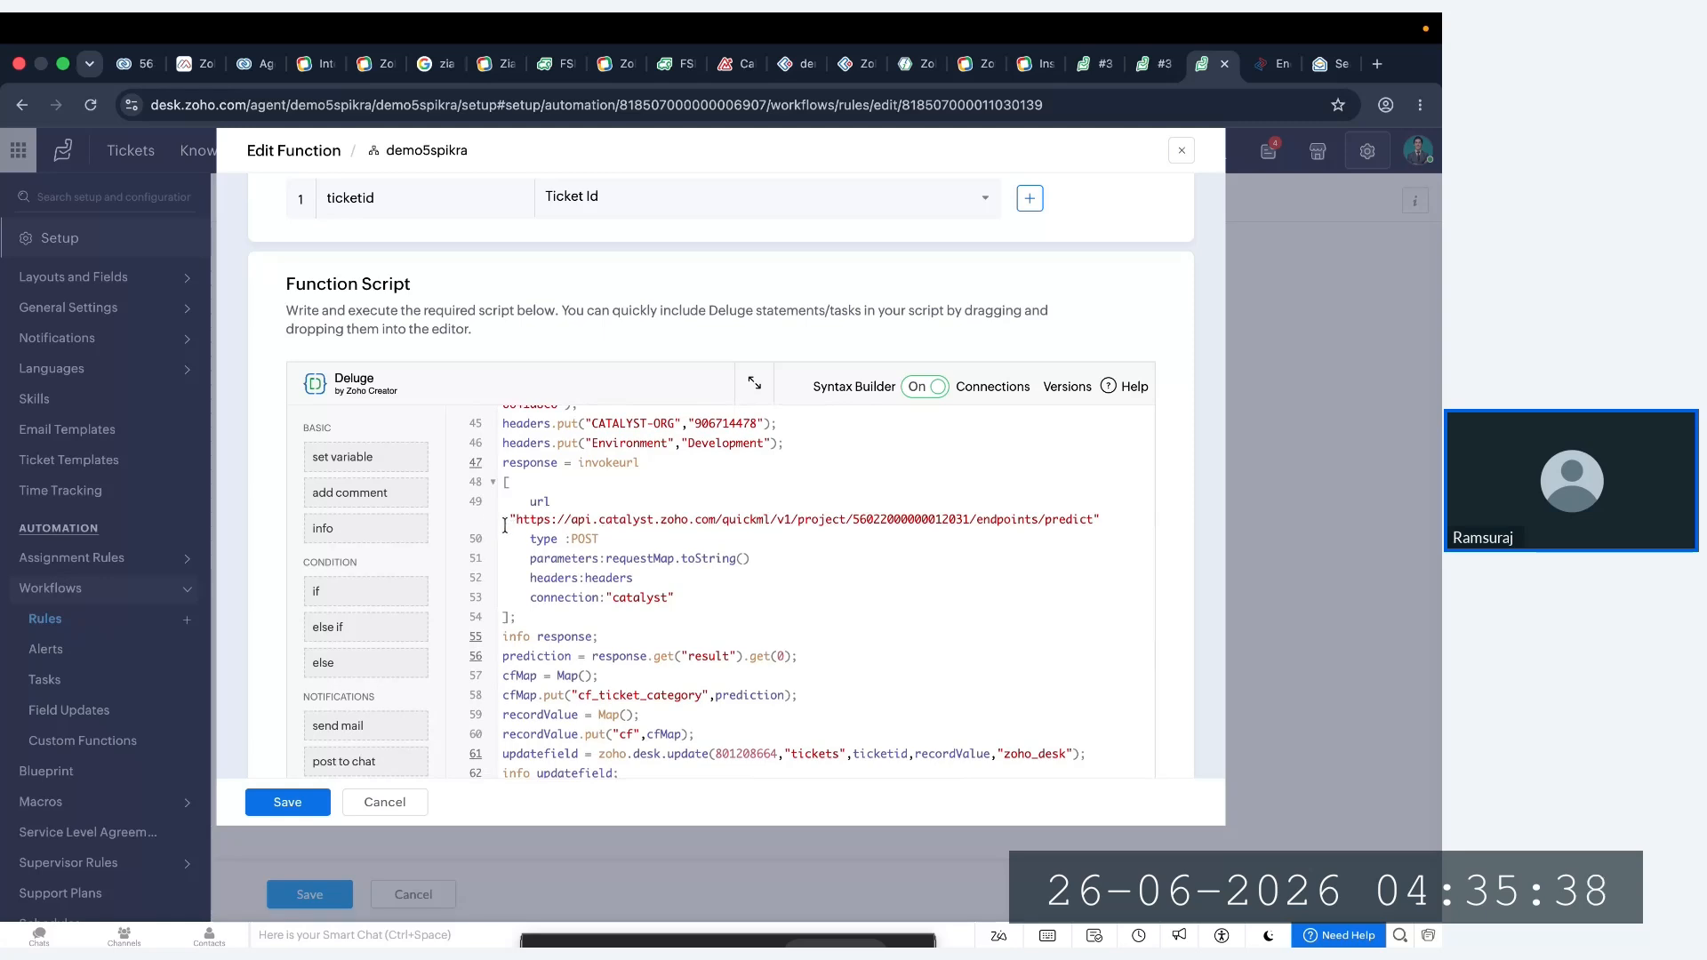
# - Compare the script's predict URL with the QuickML classification endpoint's URL, and examine the statement that updates the ticket with the prediction
pyautogui.moveTo(514, 525); pyautogui.dragTo(1045, 526)
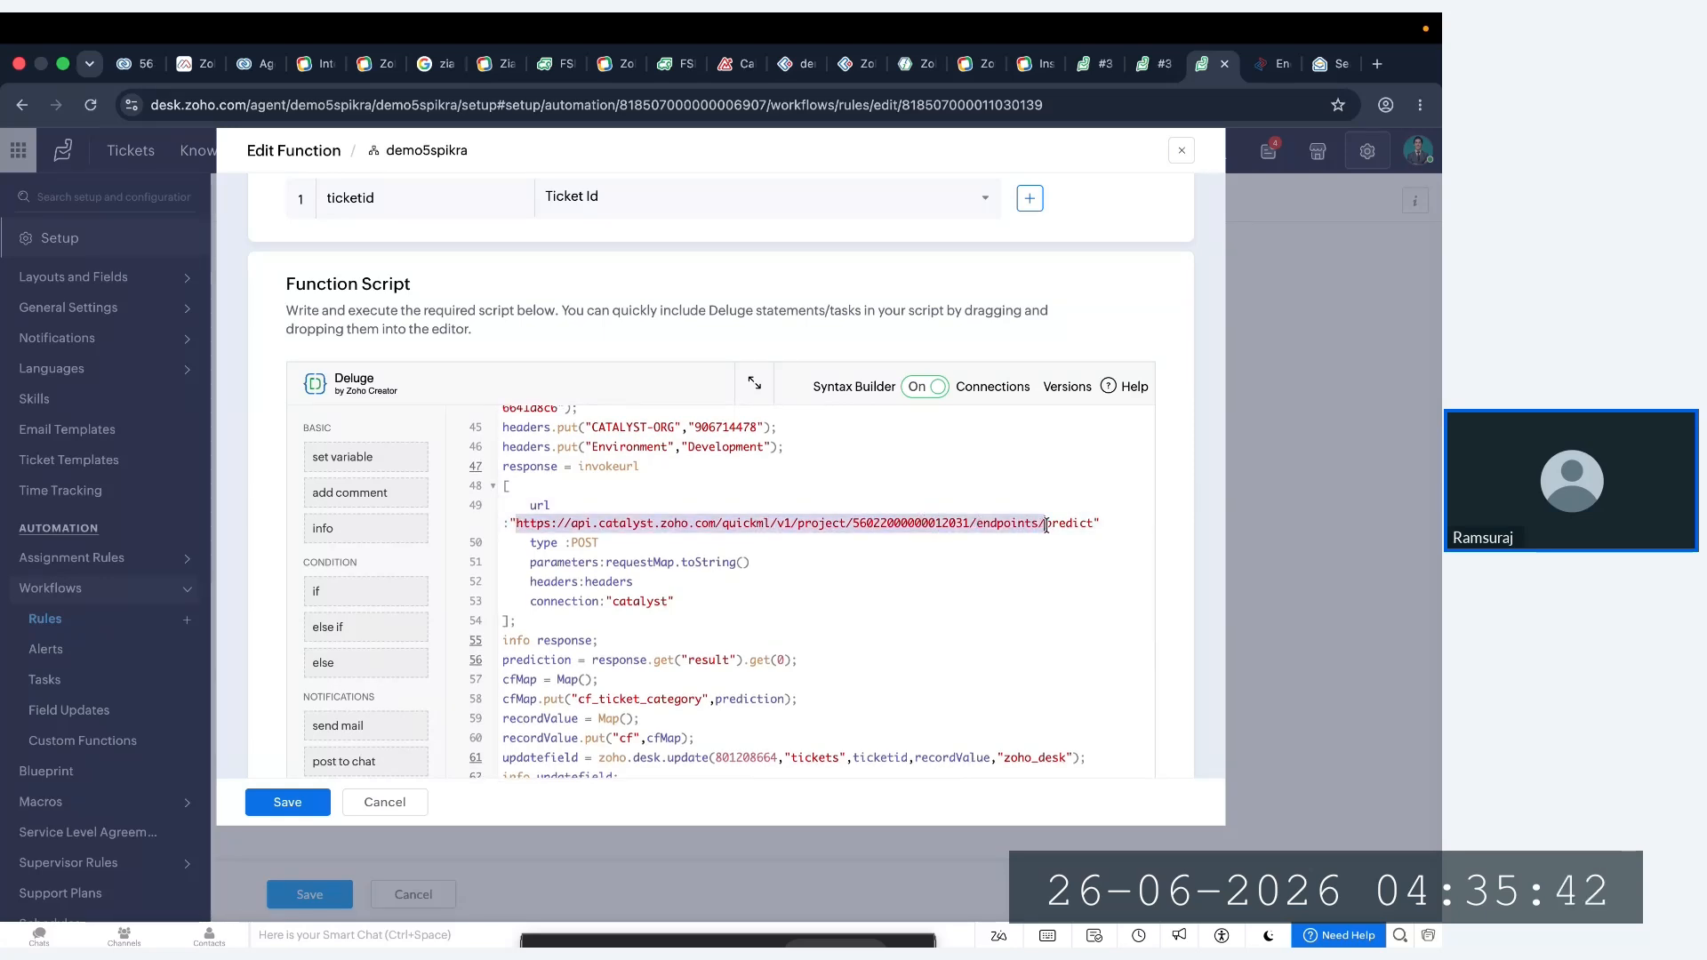
pyautogui.click(1270, 64)
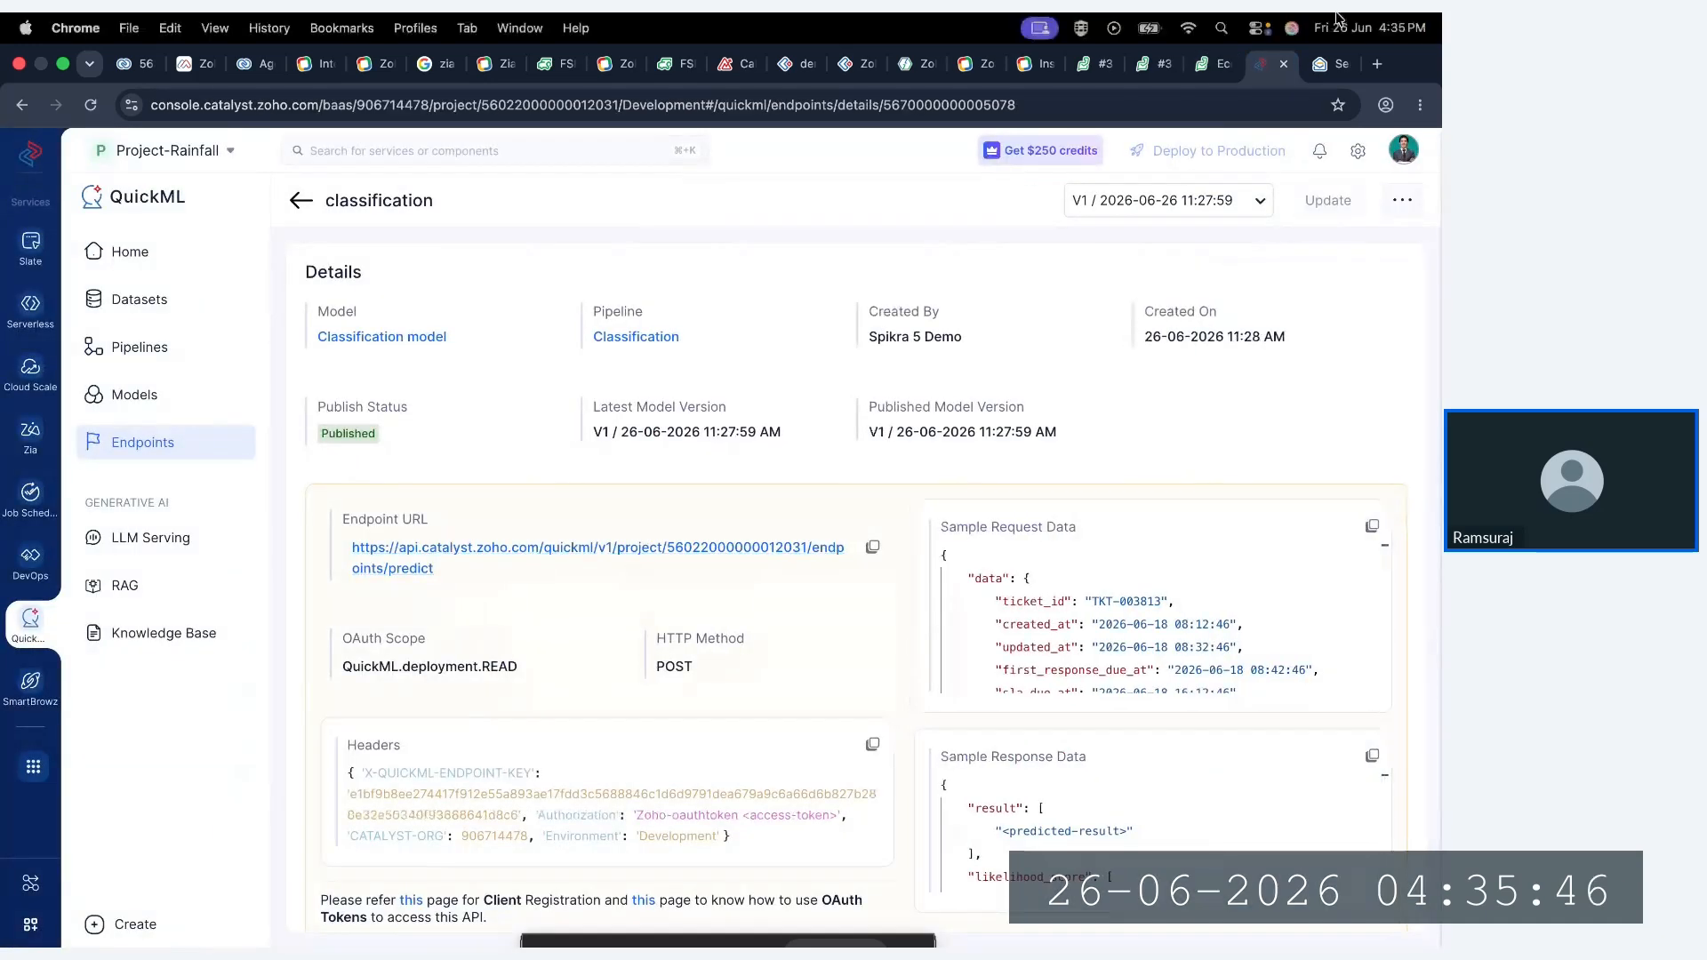
pyautogui.click(1209, 63)
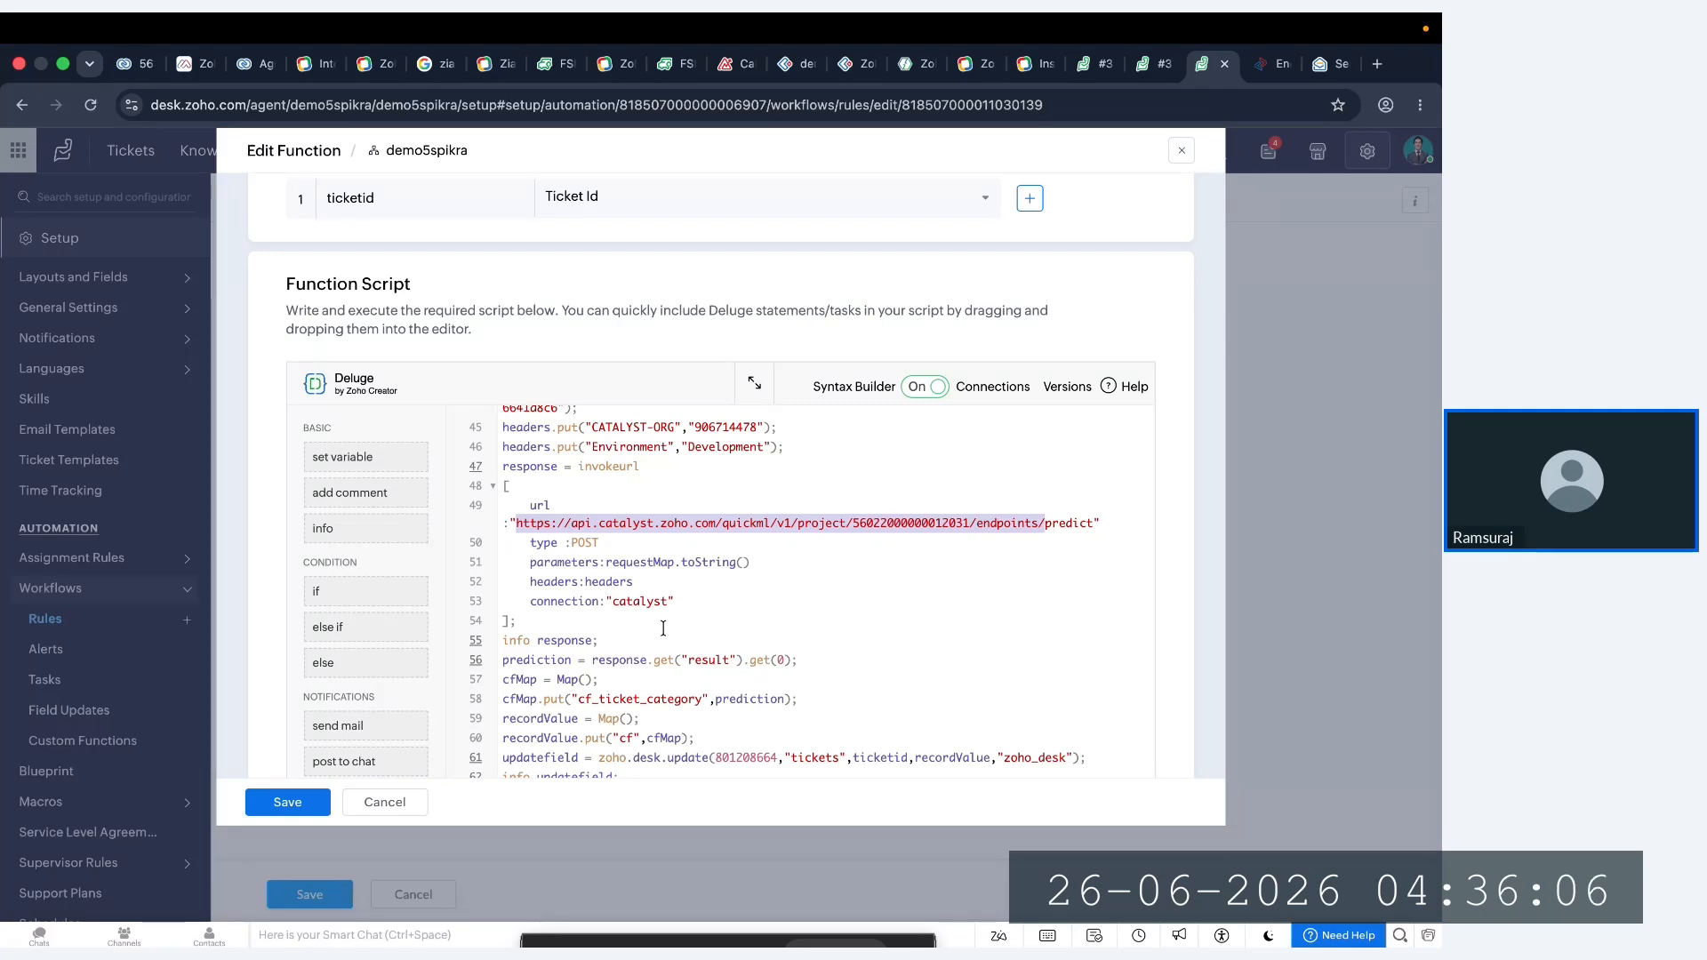
pyautogui.scroll(-1, 712, 640)
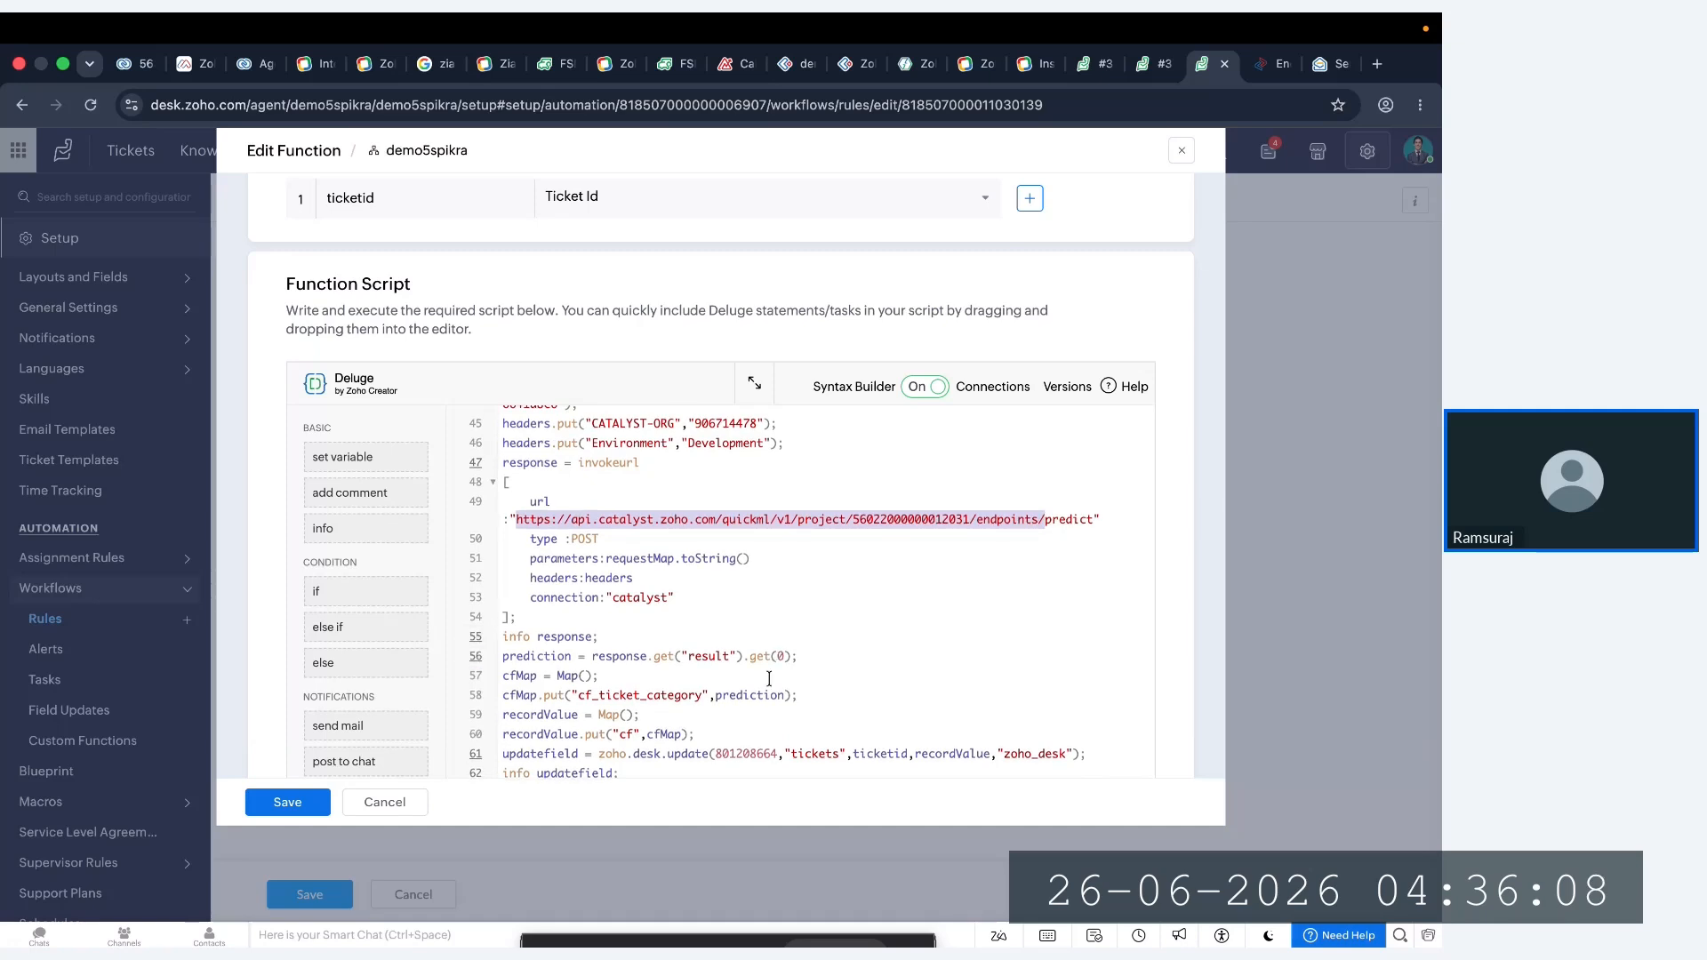
pyautogui.moveTo(737, 755); pyautogui.dragTo(1013, 763)
pyautogui.scroll(10, 889, 711)
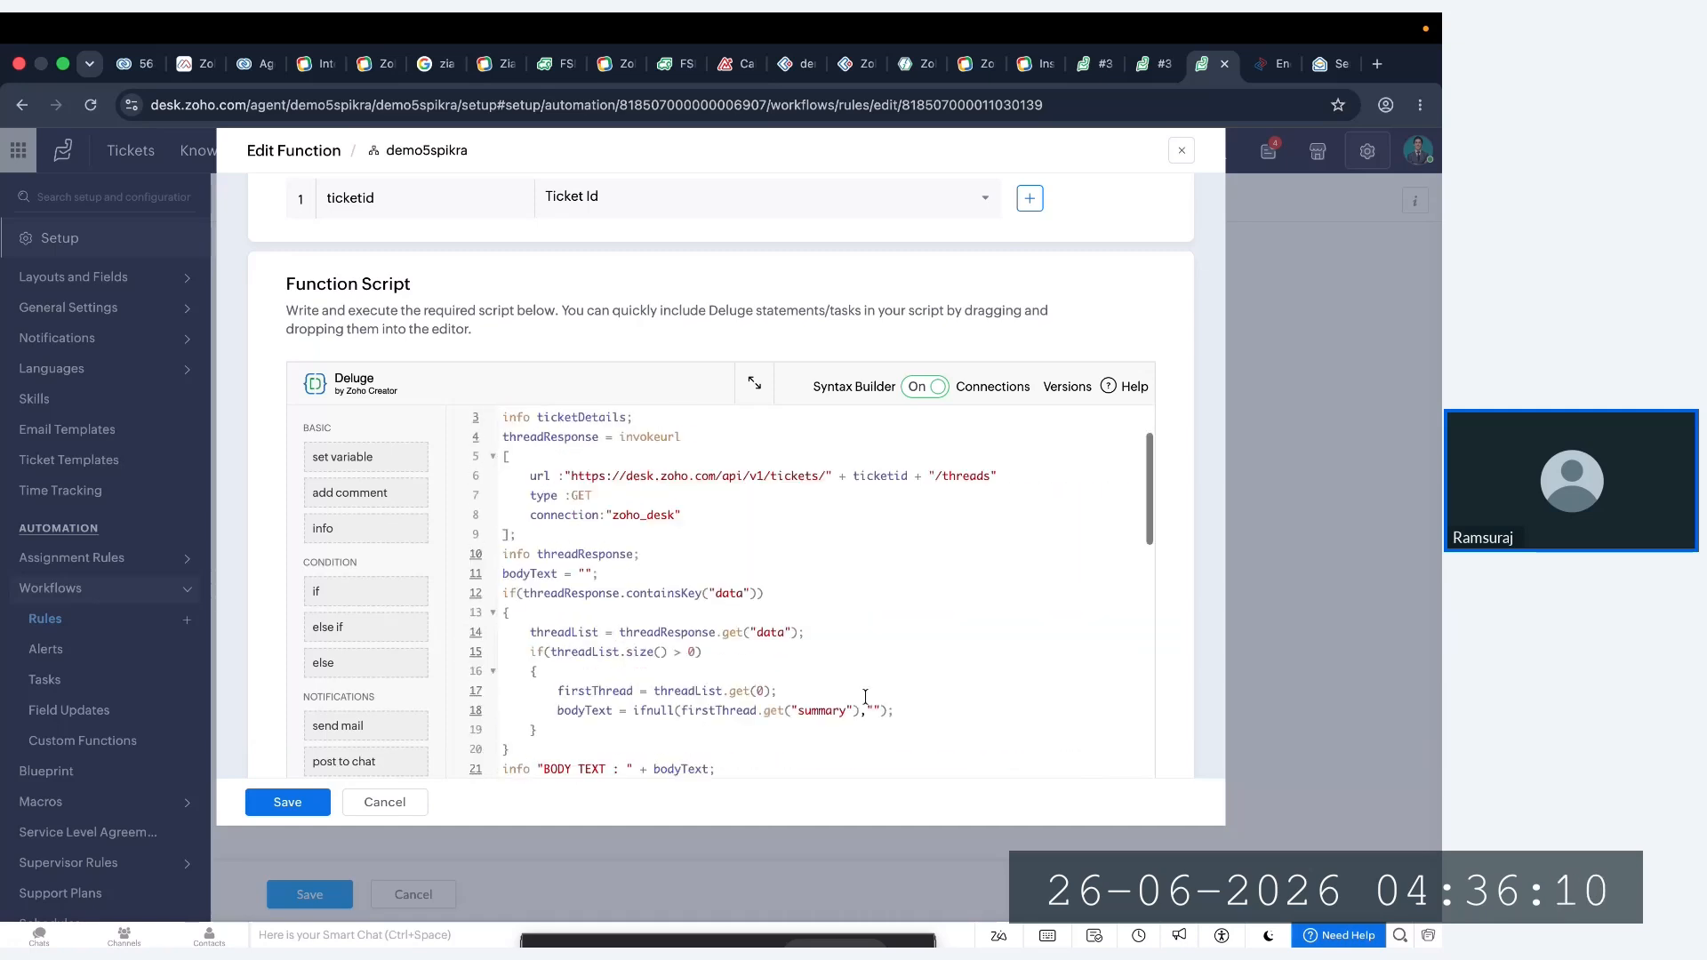
# - Close the function editor without saving and go to the list of all tickets
pyautogui.click(1182, 151)
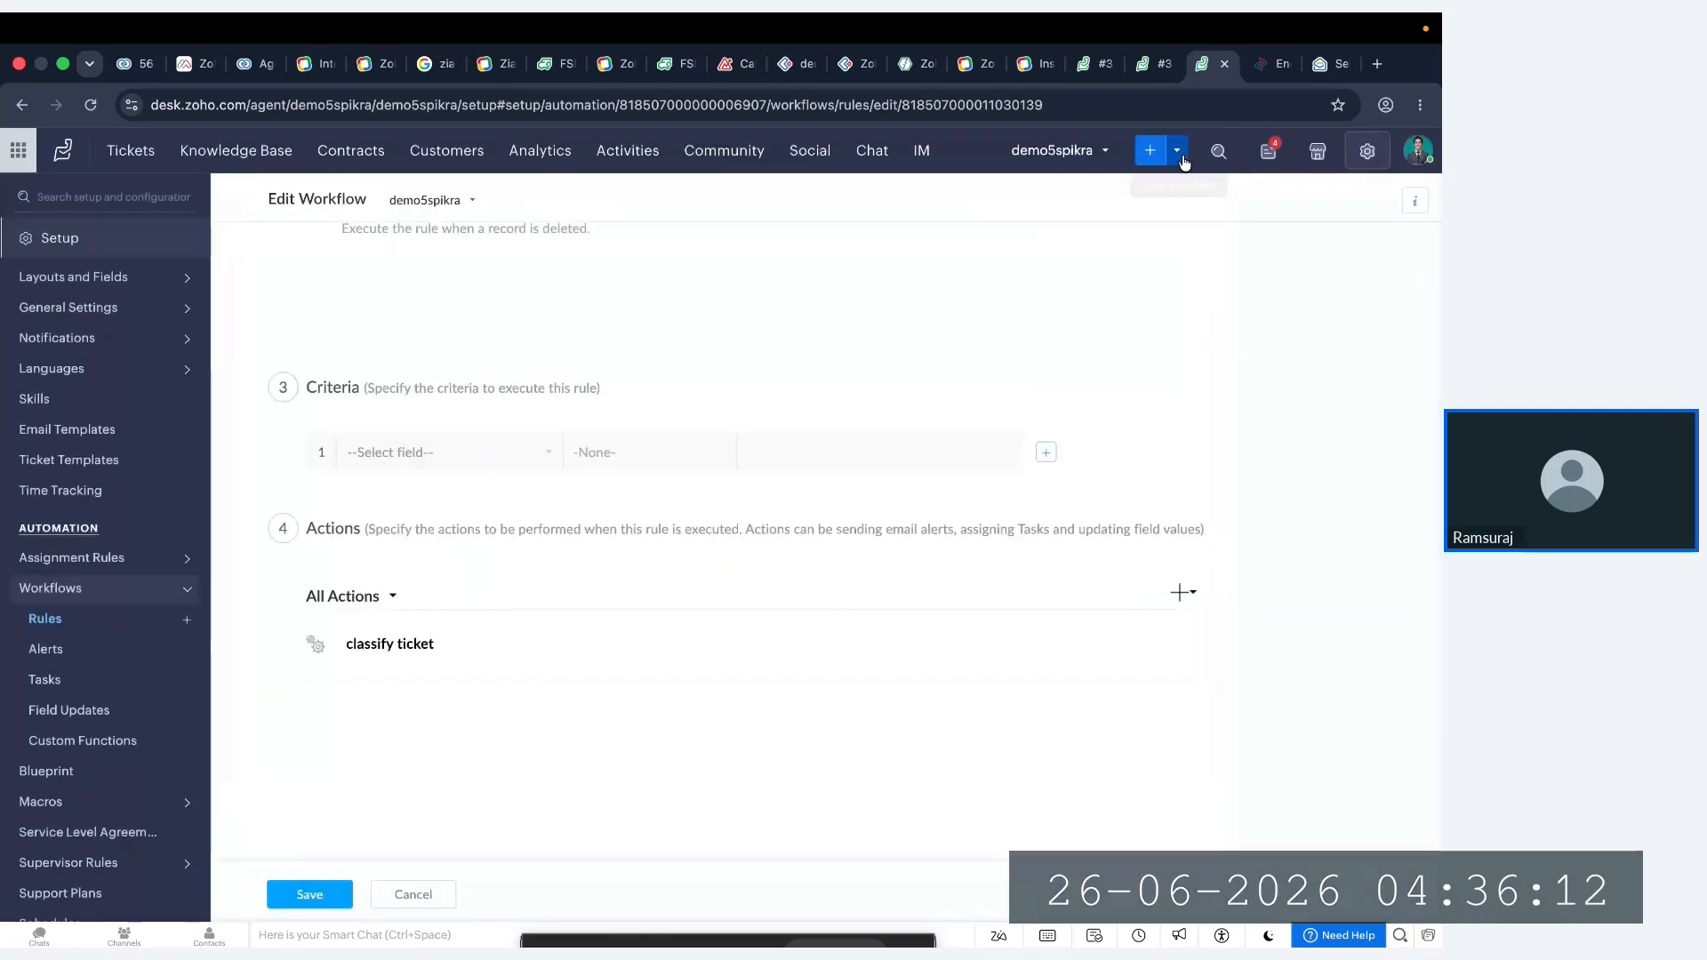
pyautogui.click(155, 158)
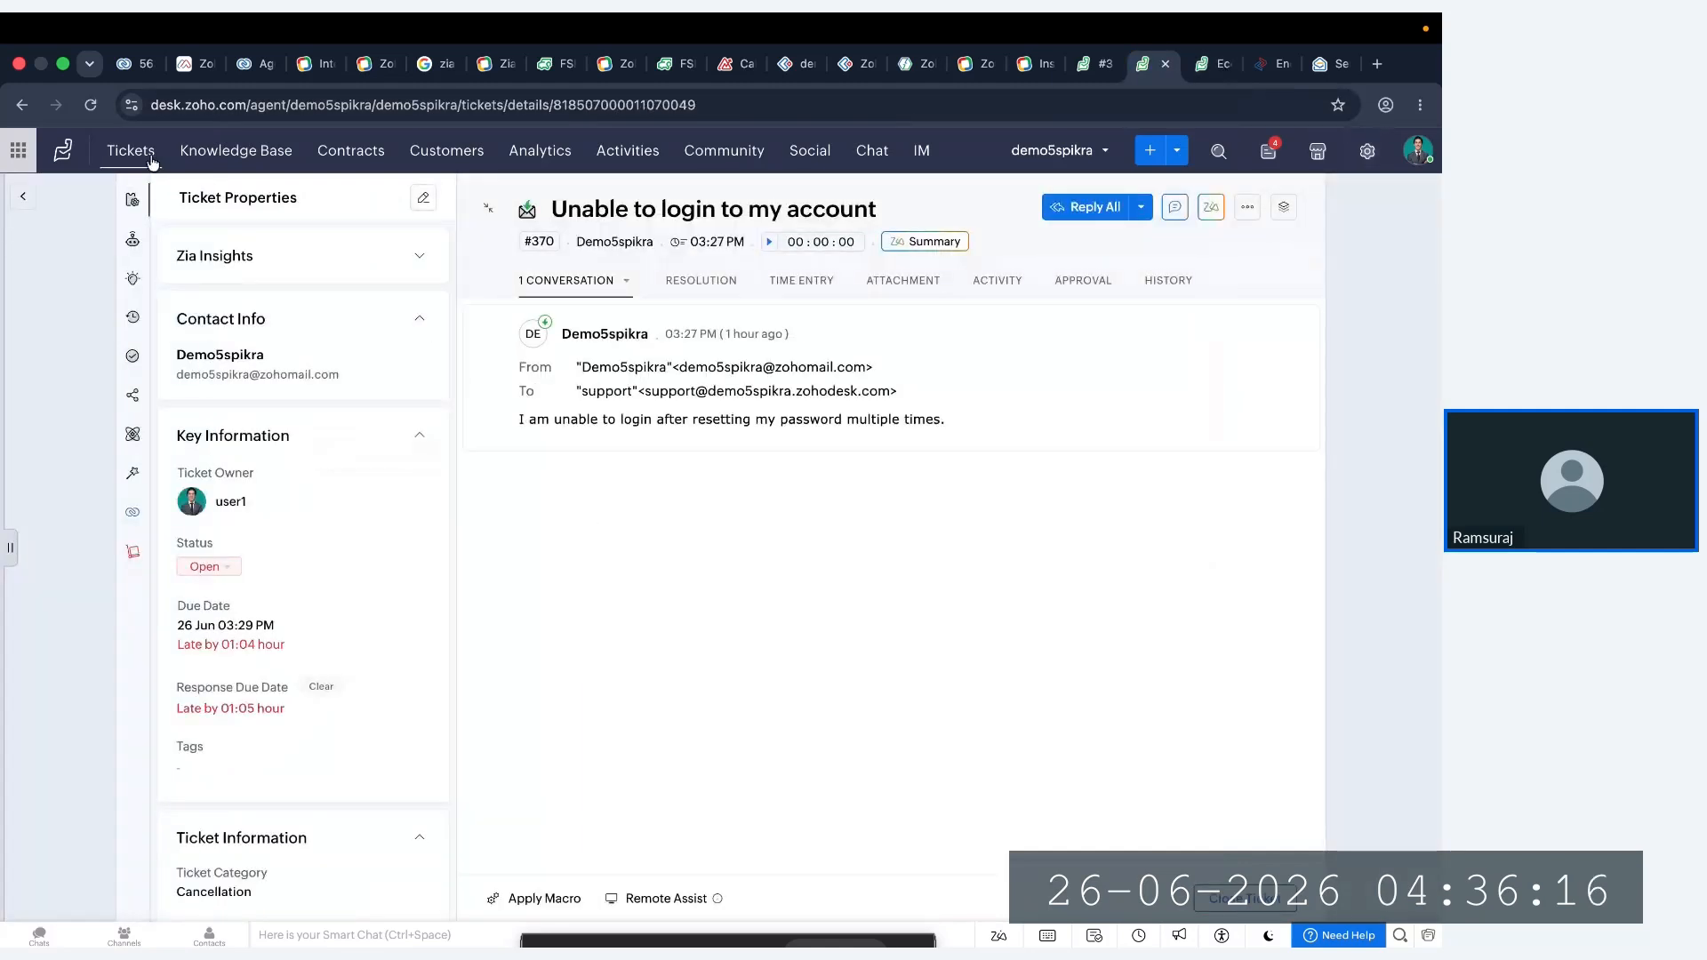
pyautogui.click(145, 158)
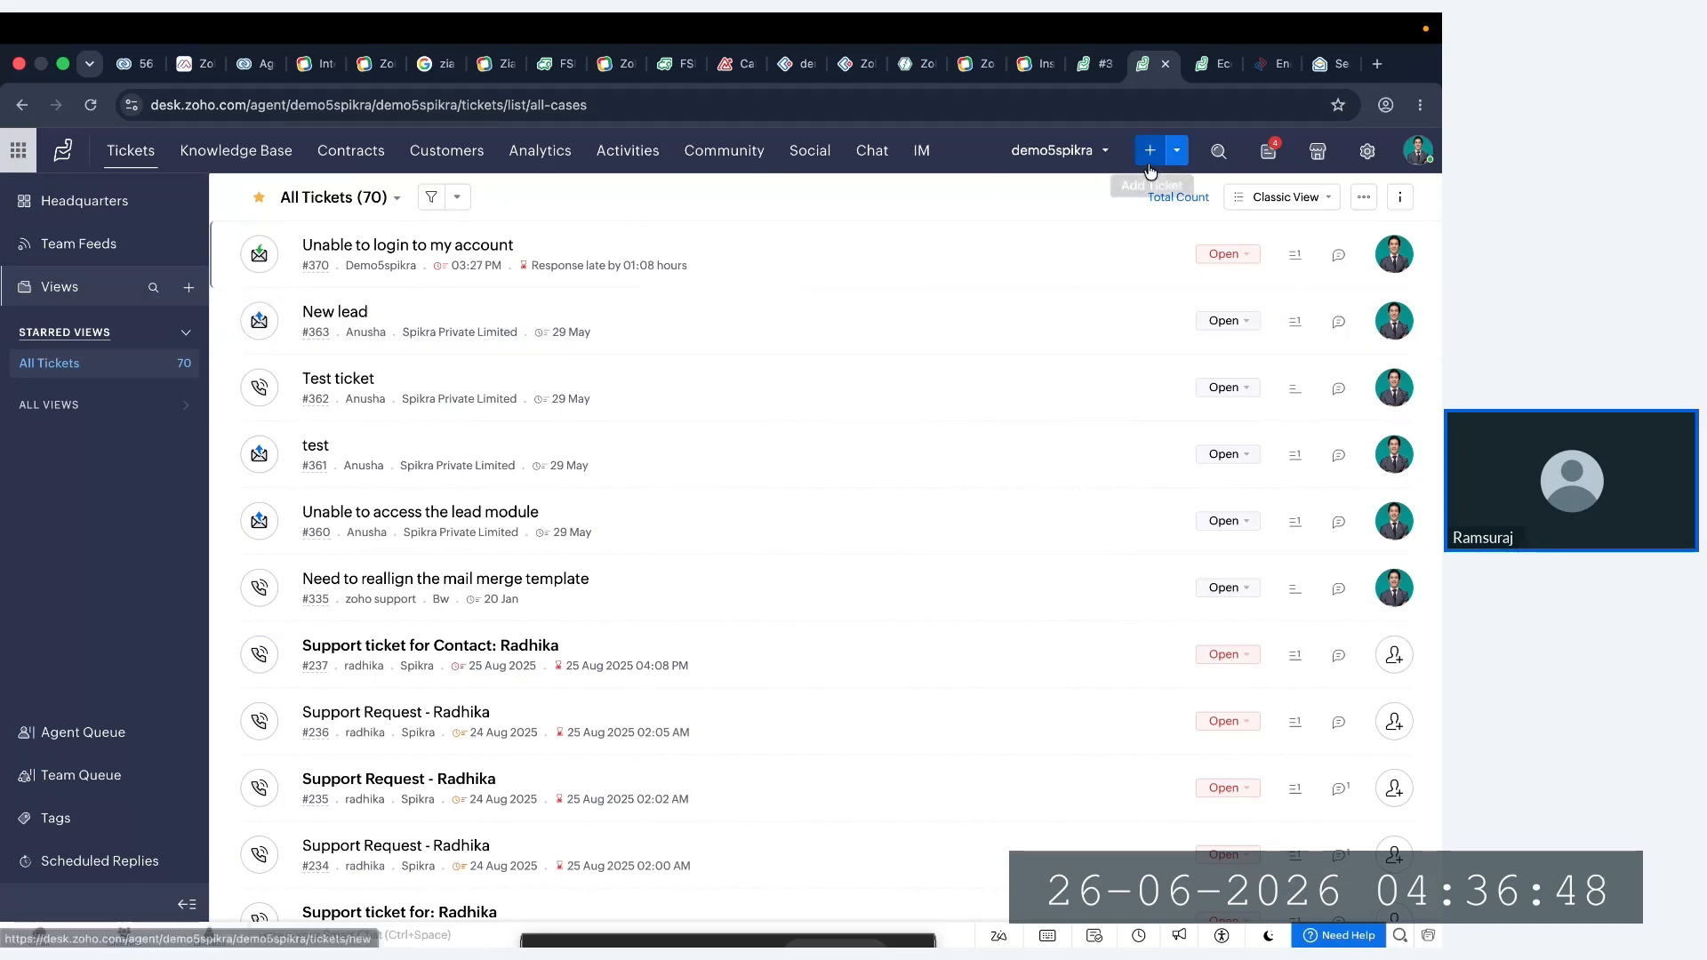
# - Switch to Zoho Mail and start a new mail addressed to the help desk's support contact
pyautogui.click(1331, 63)
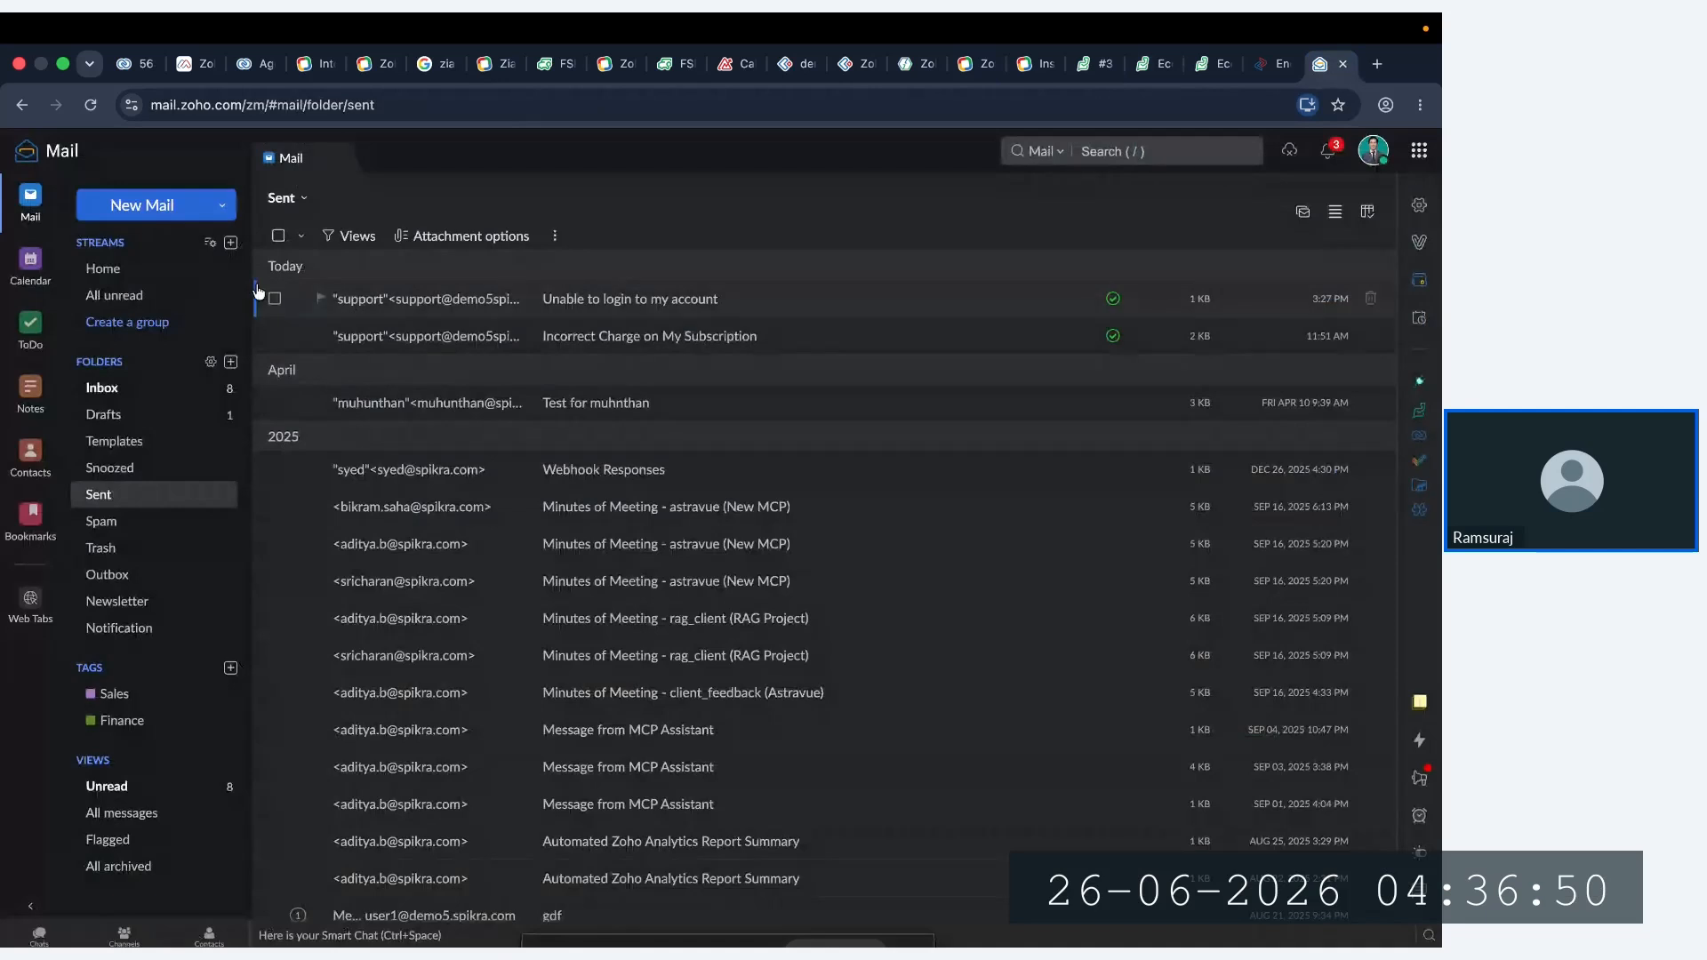
pyautogui.click(139, 205)
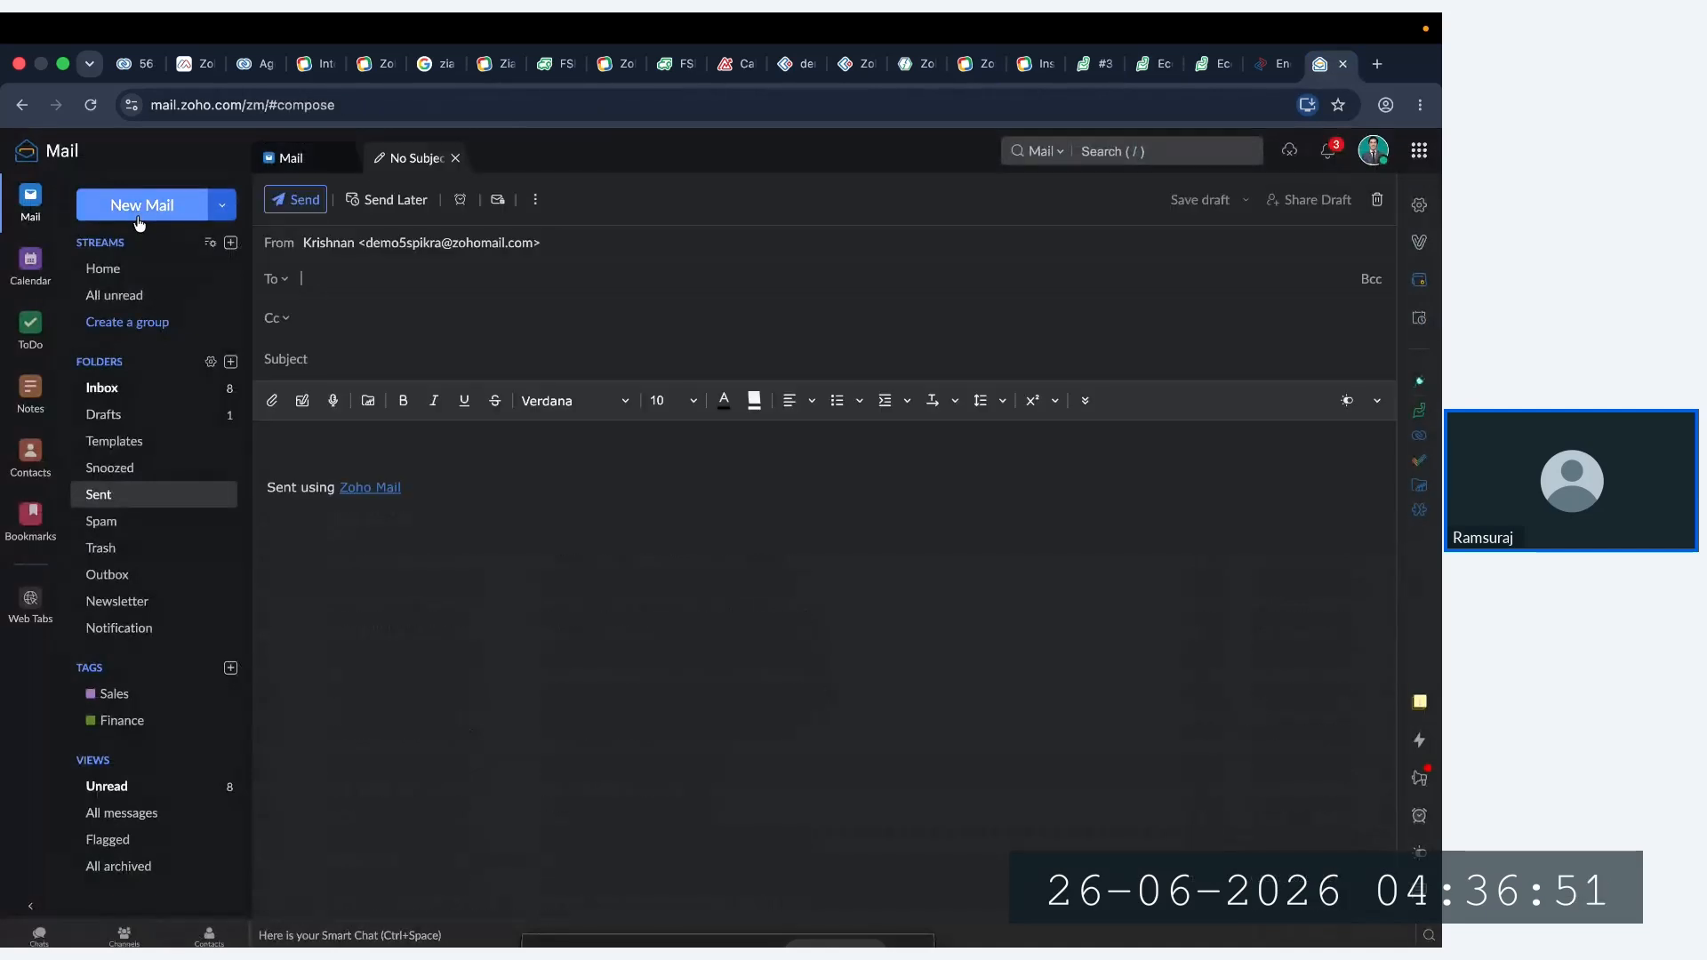
pyautogui.click(388, 282)
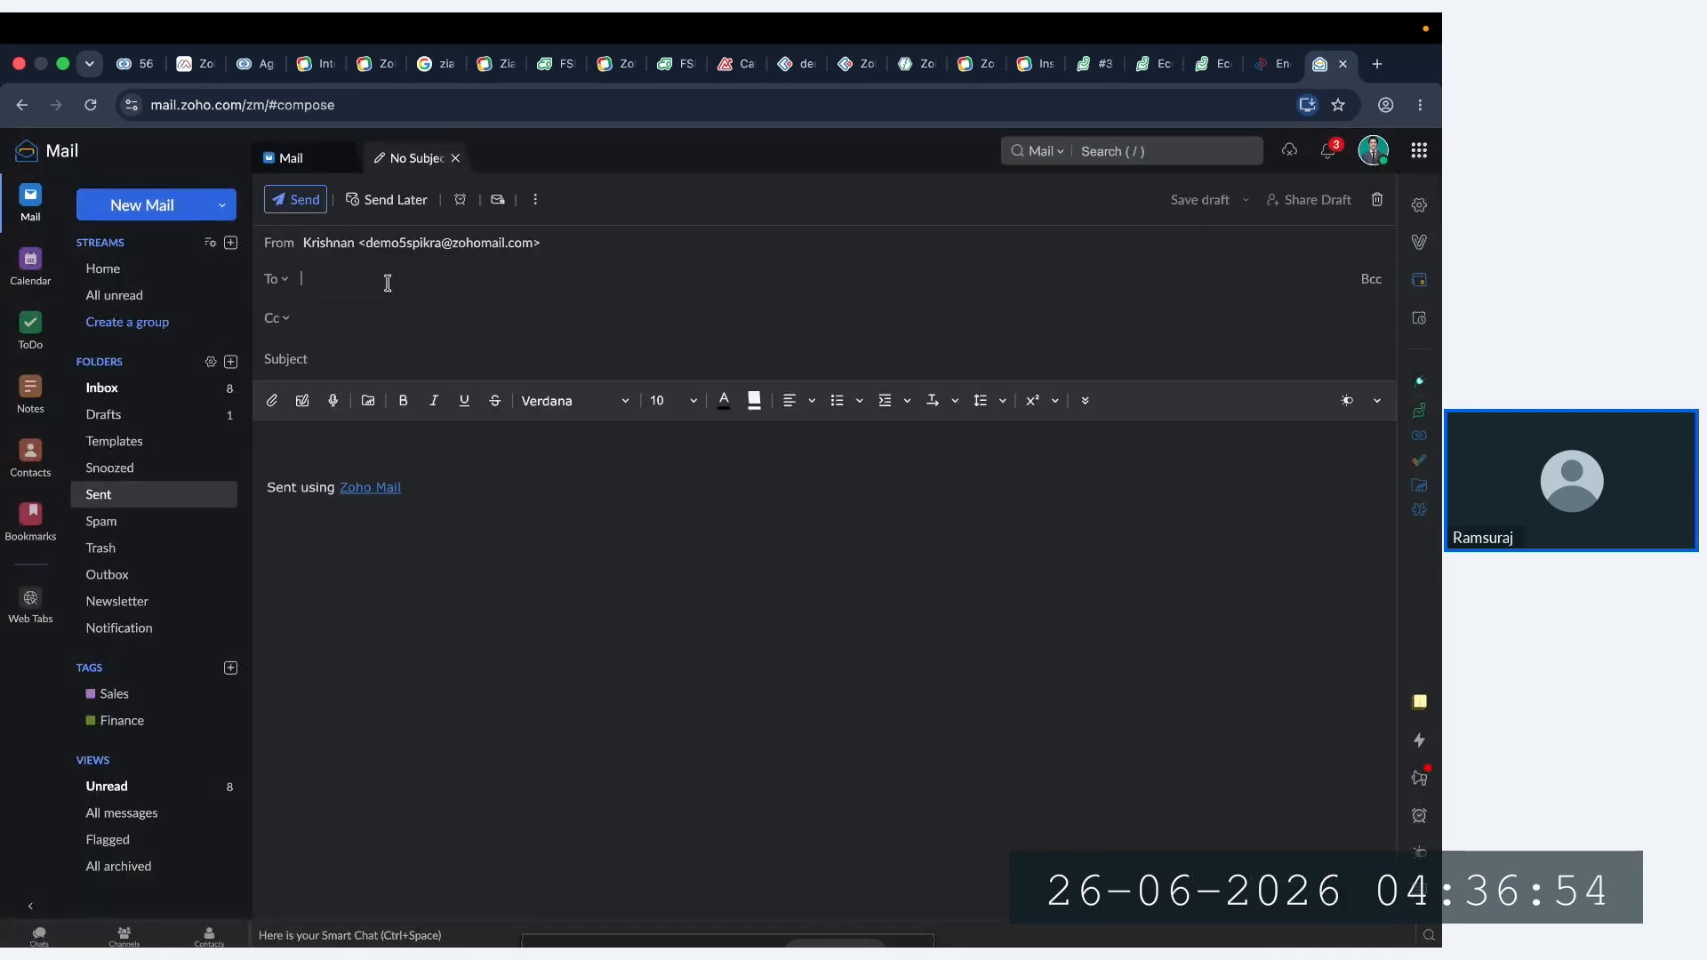
pyautogui.write('suoport')
pyautogui.press('BackSpace')
pyautogui.press('BackSpace')
pyautogui.write('ppo')
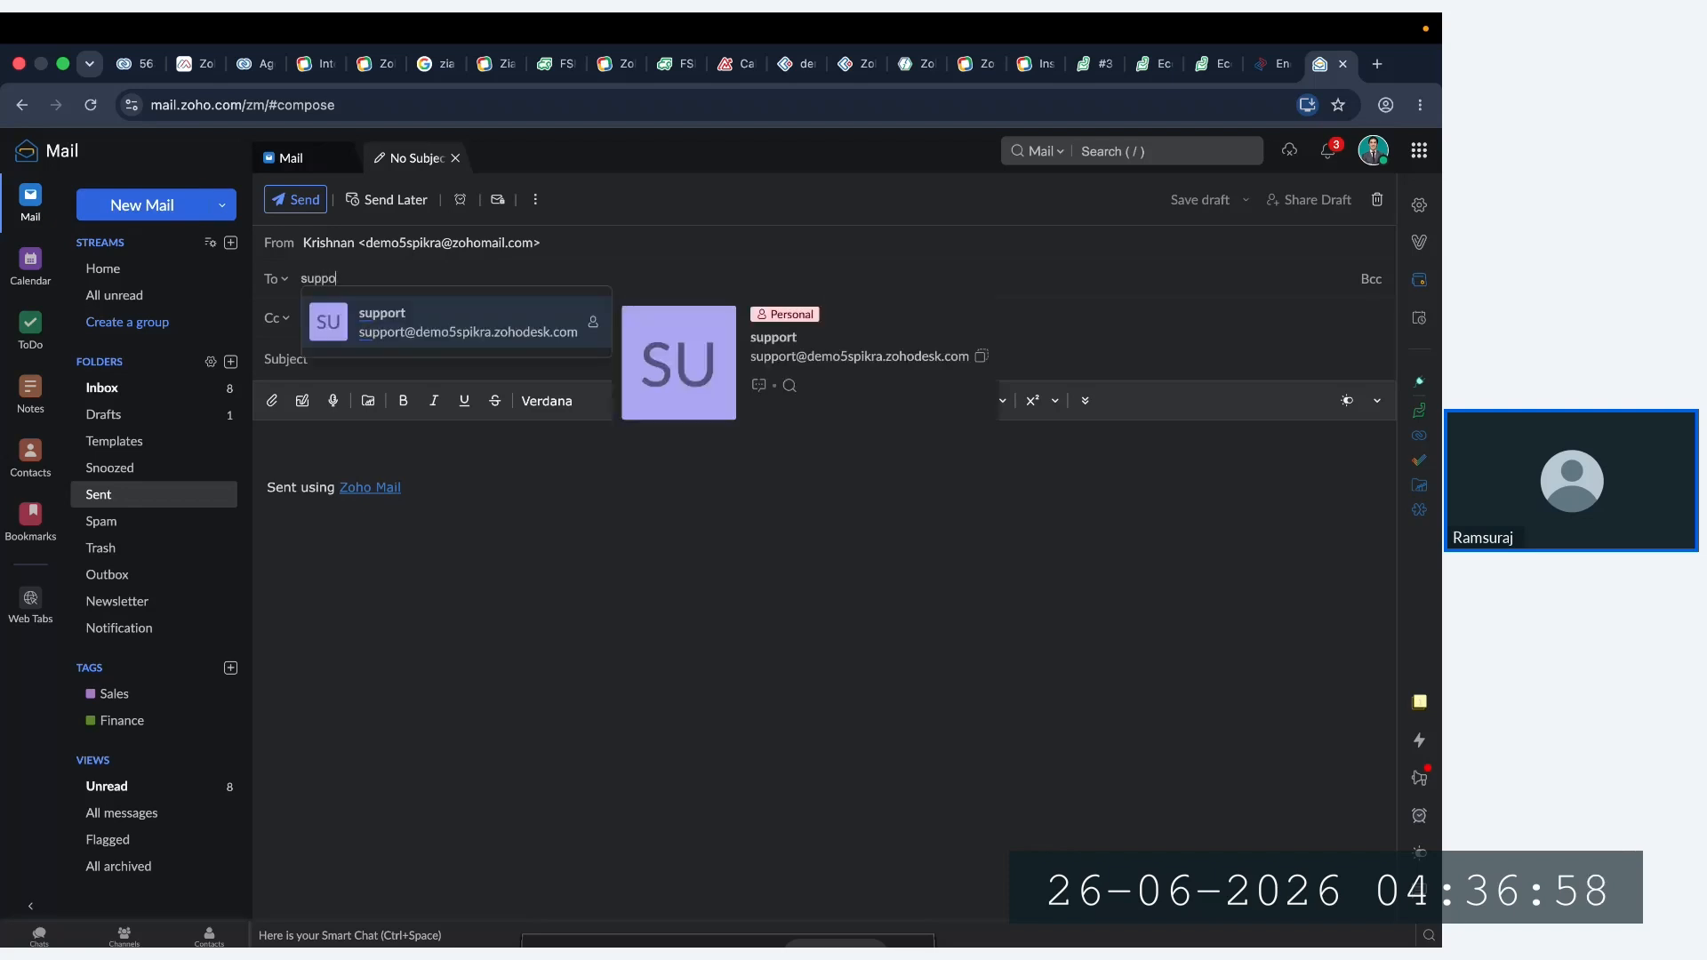
pyautogui.click(431, 325)
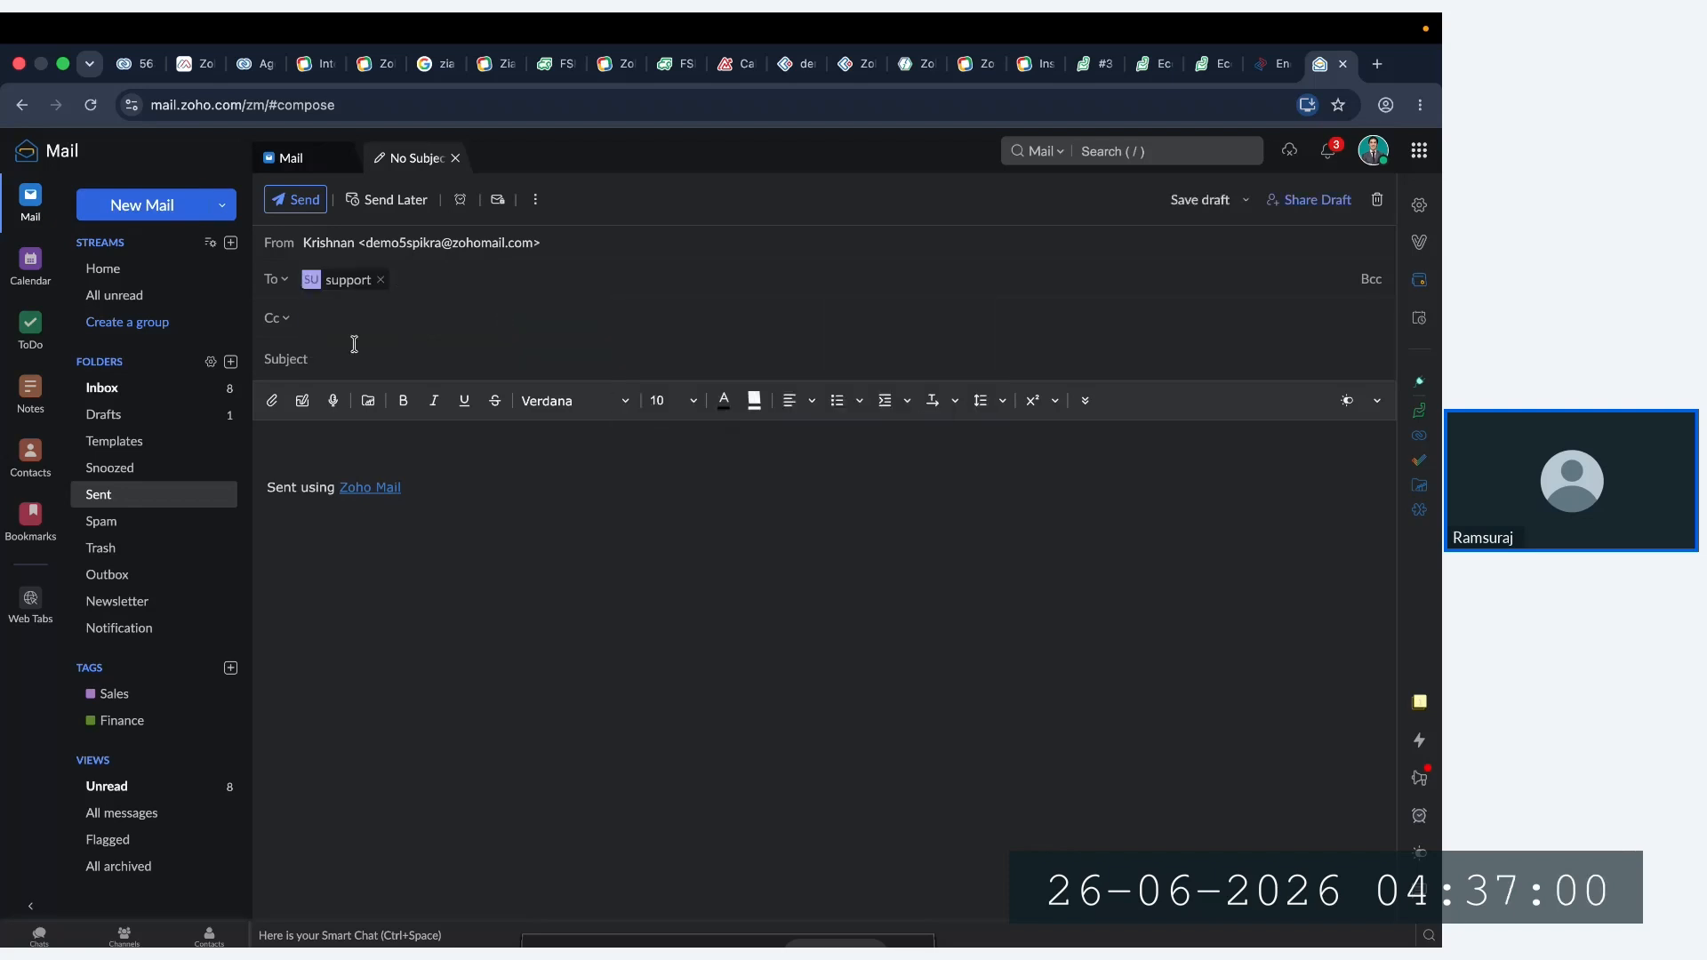
# - Give the mail the subject "Suspicious login detected" and remove the default signature from its body
pyautogui.click(360, 372)
pyautogui.write('Suspicious lo')
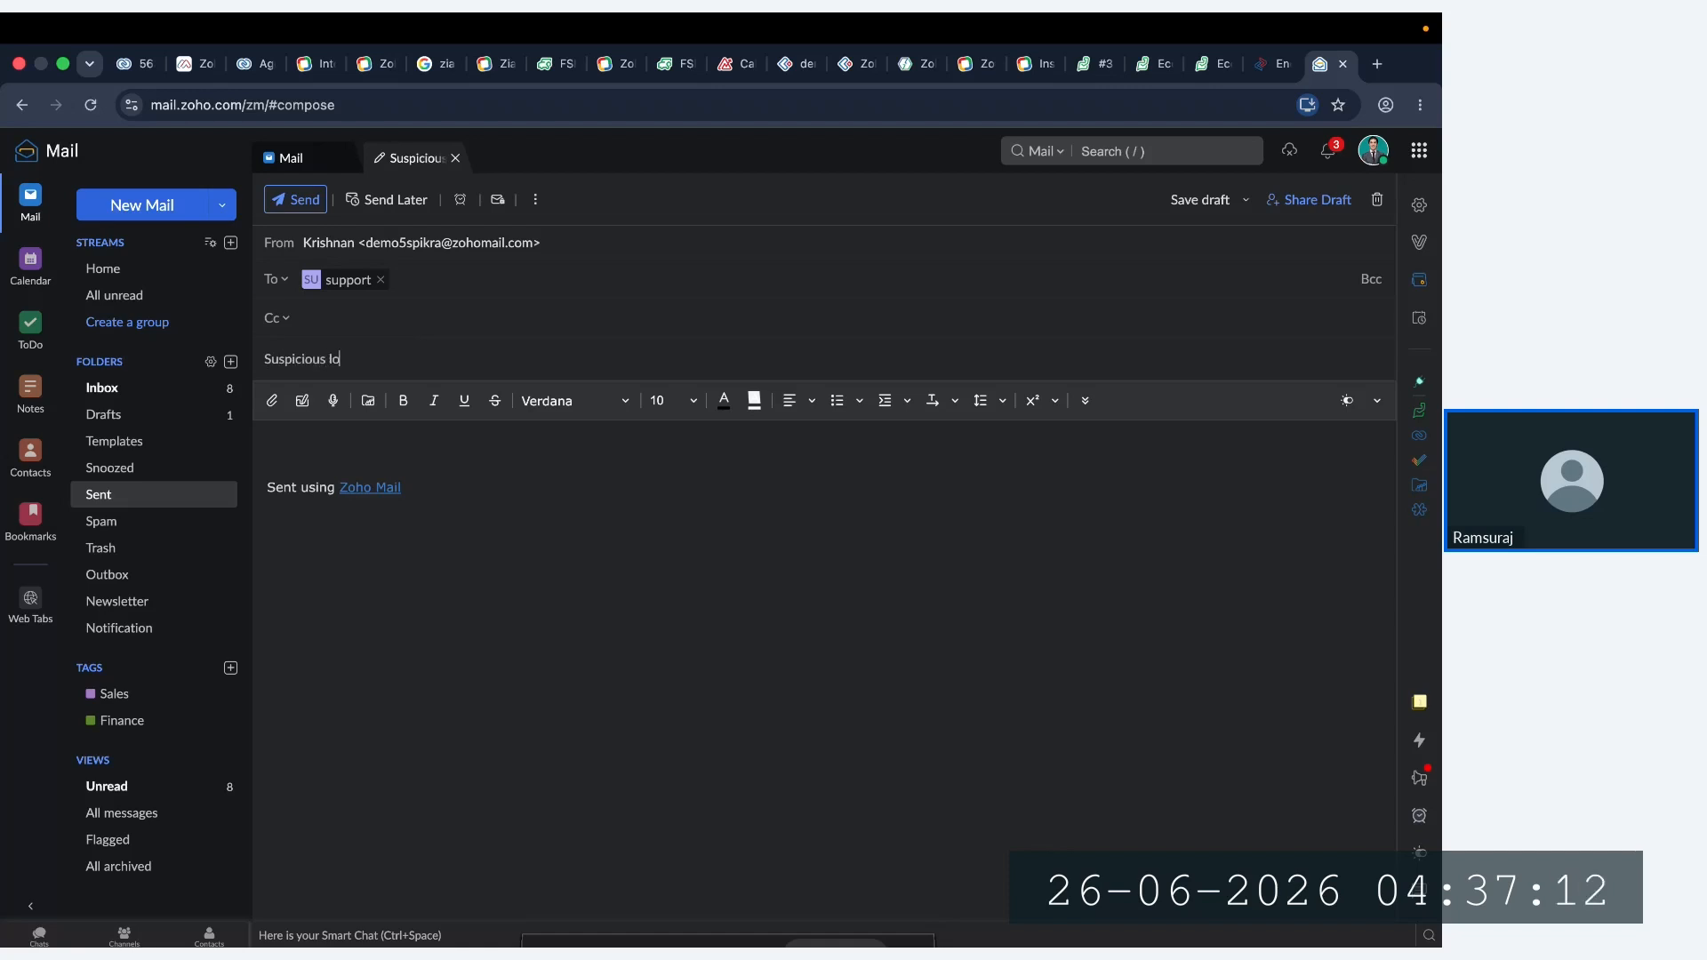
pyautogui.write('gin detected')
pyautogui.moveTo(409, 487); pyautogui.dragTo(249, 443)
pyautogui.press('BackSpace')
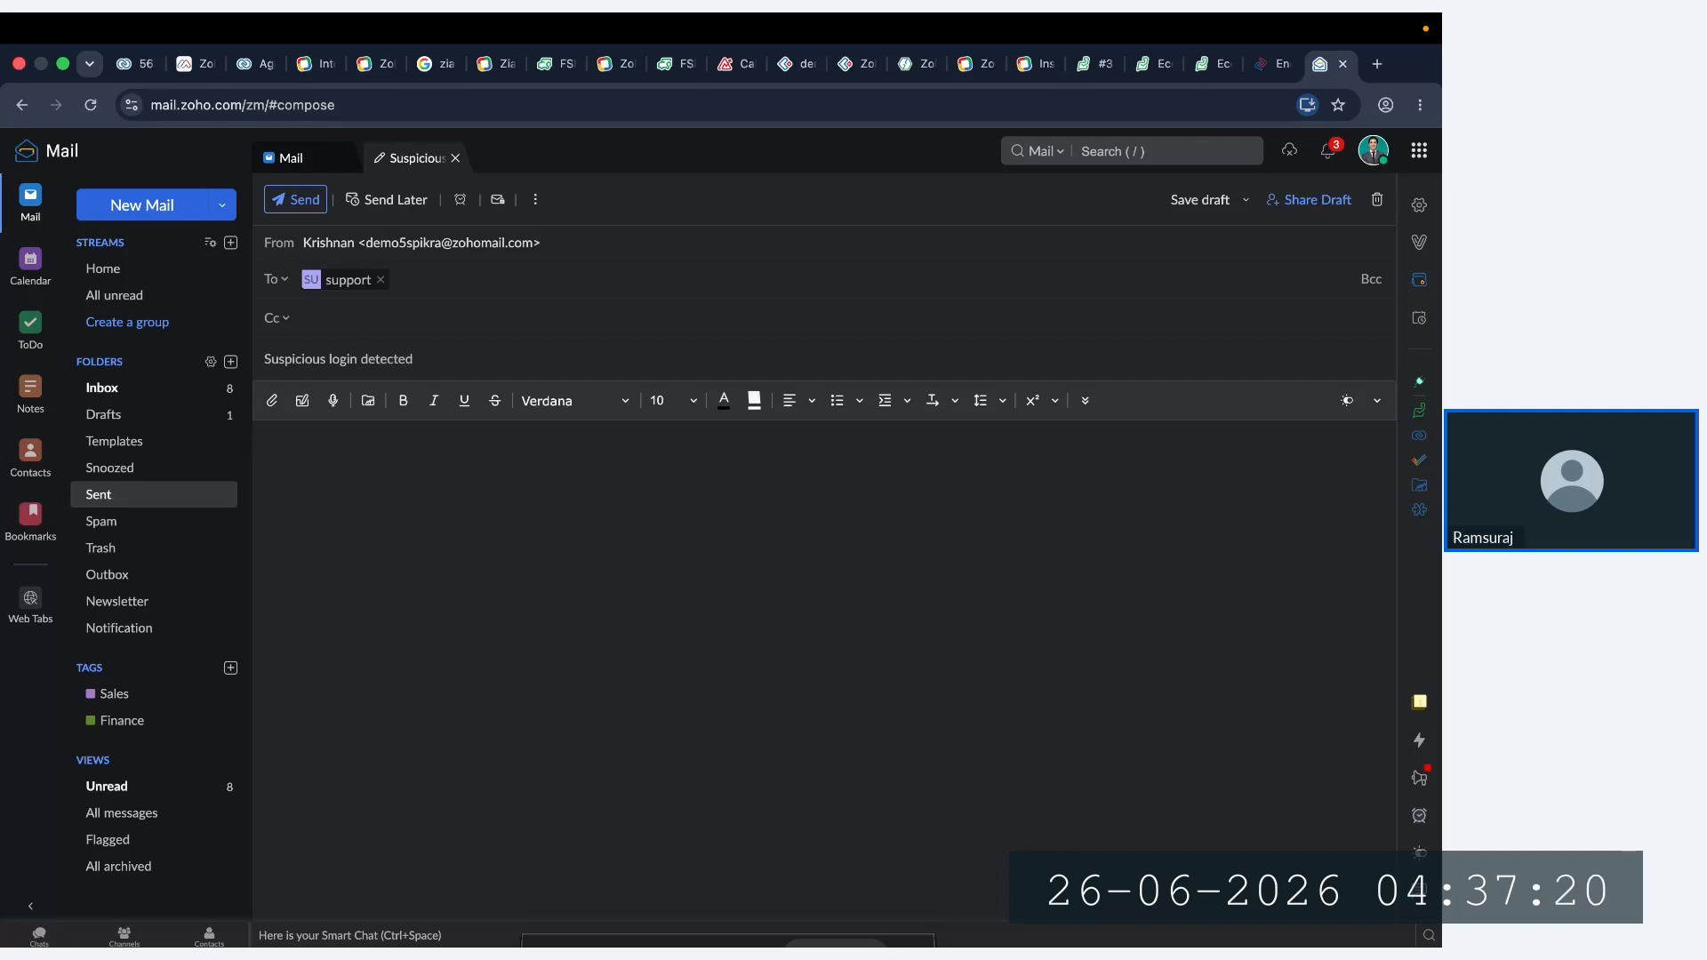
# - Write "I noticed login attempts from unknown IP addresses" as the mail's body and send the mail
pyautogui.write('I notifced')
pyautogui.press('BackSpace')
pyautogui.press('BackSpace')
pyautogui.press('BackSpace')
pyautogui.write('ce')
pyautogui.write('d ')
pyautogui.write('login atte')
pyautogui.write('mpts')
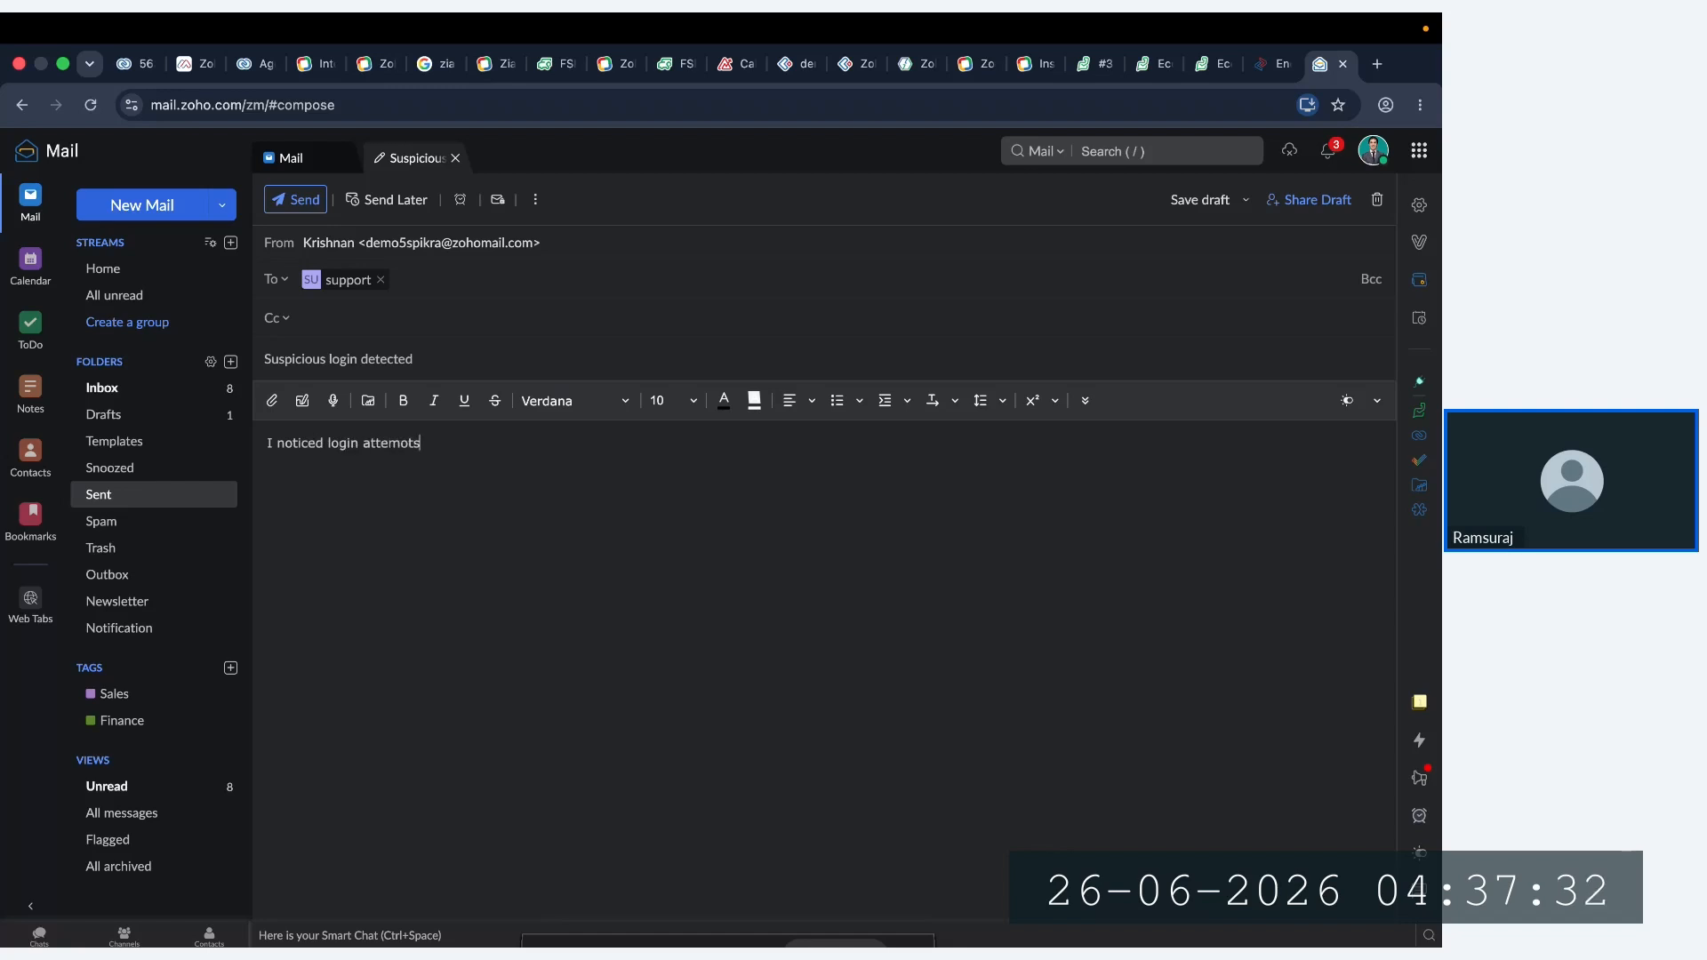
pyautogui.press('BackSpace')
pyautogui.write('pts from uhnk')
pyautogui.press('BackSpace')
pyautogui.write('nknon')
pyautogui.press('BackSpace')
pyautogui.write('wn IP addresses')
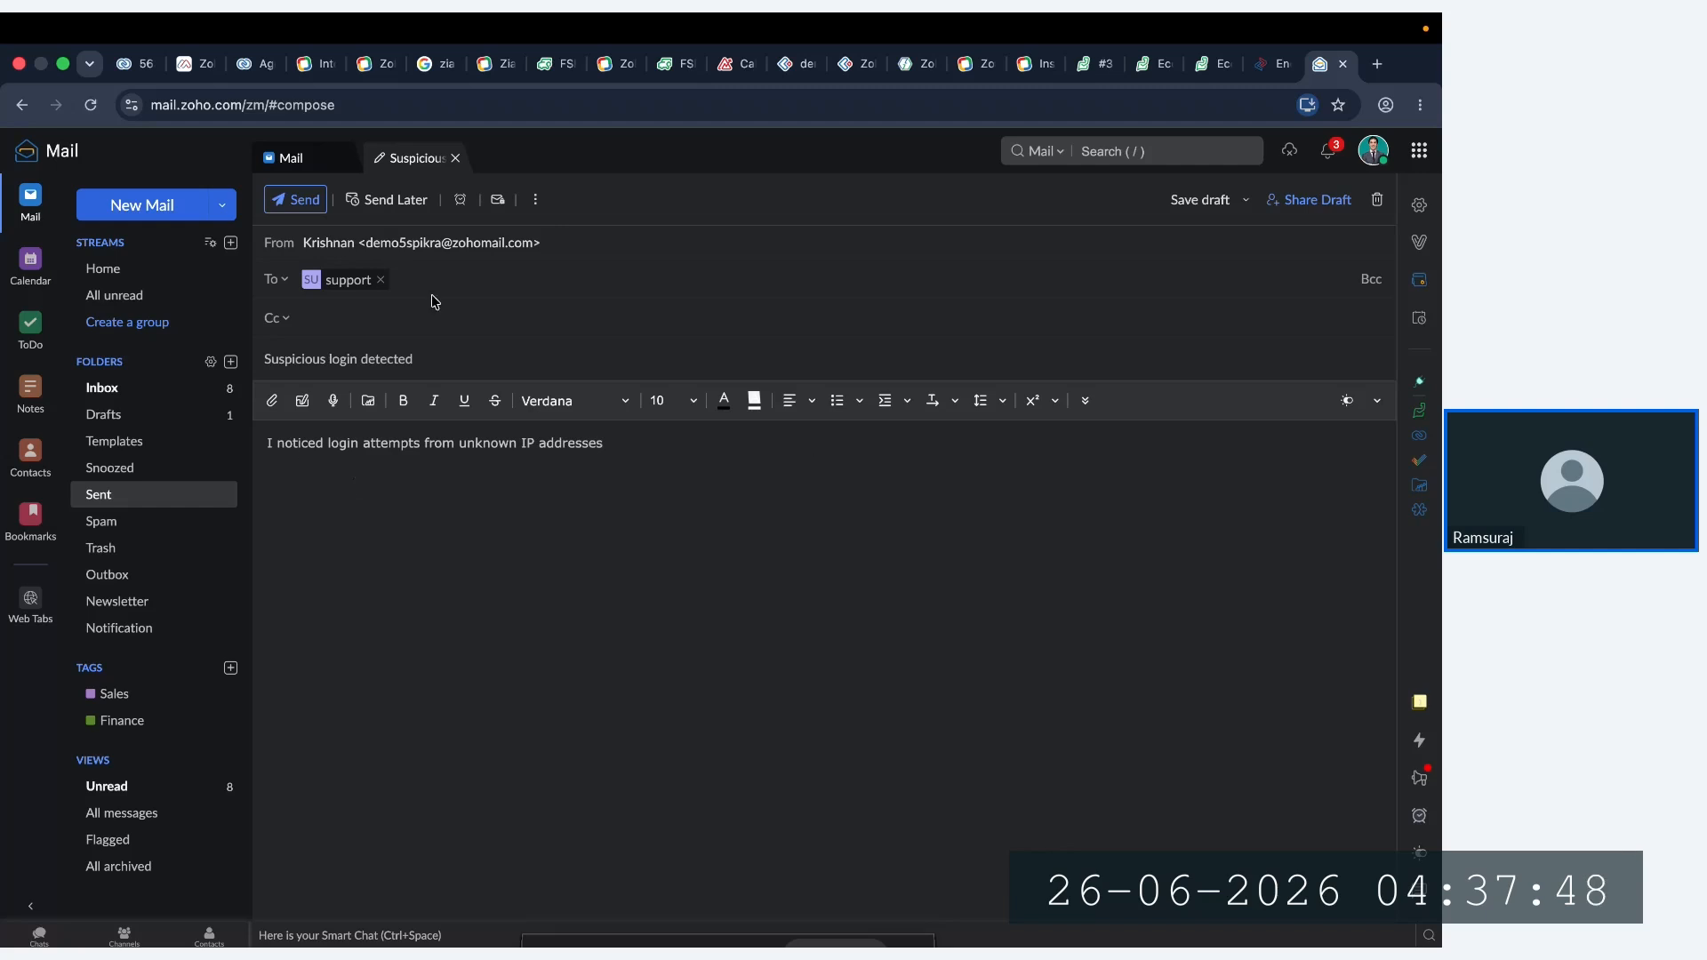
pyautogui.click(287, 206)
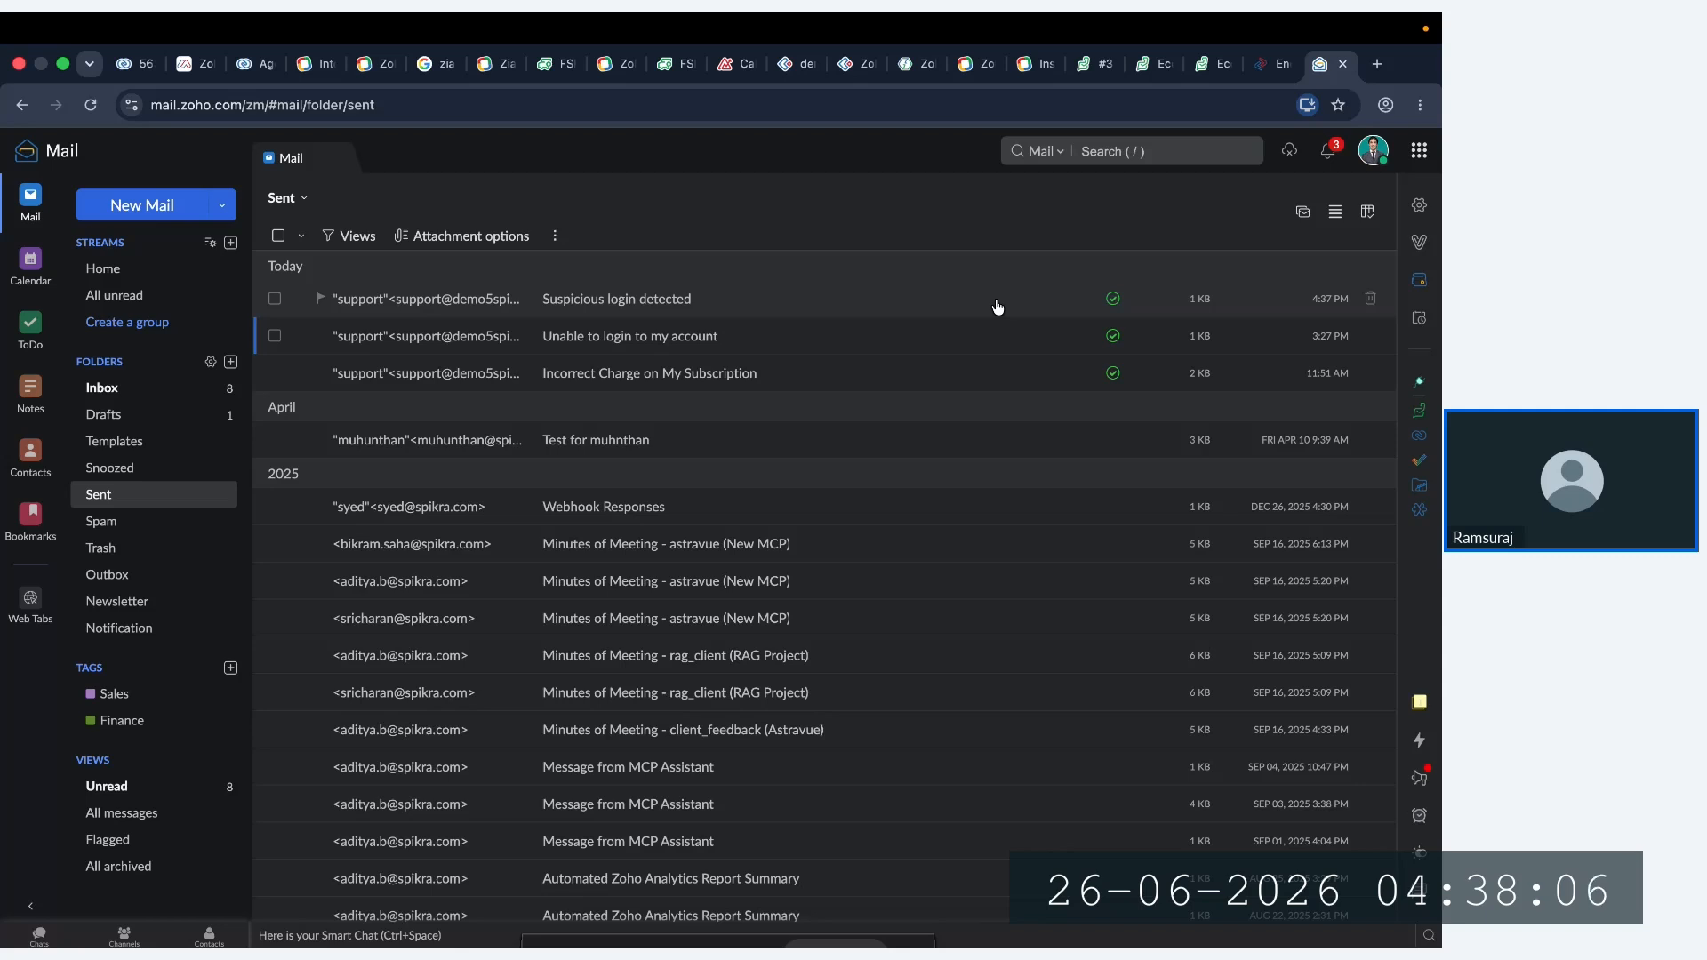
# - Switch back to Zoho Desk, open the new ticket "Suspicious login detected" and inspect its Ticket Category field
pyautogui.click(1143, 67)
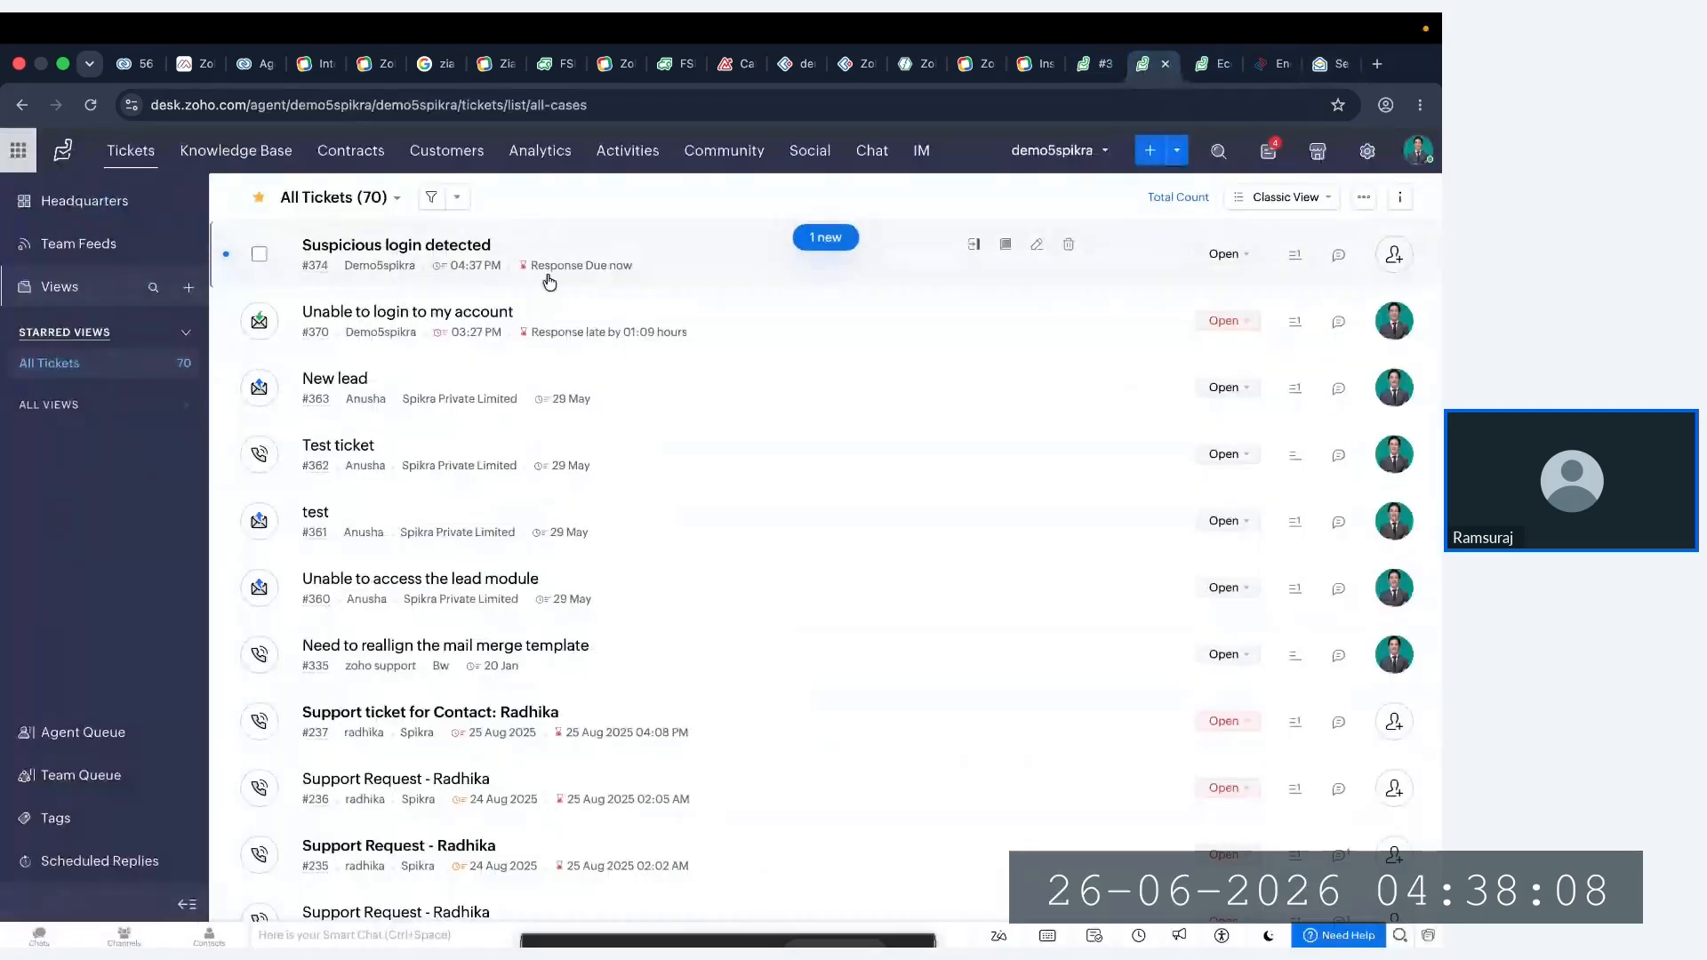
pyautogui.click(724, 275)
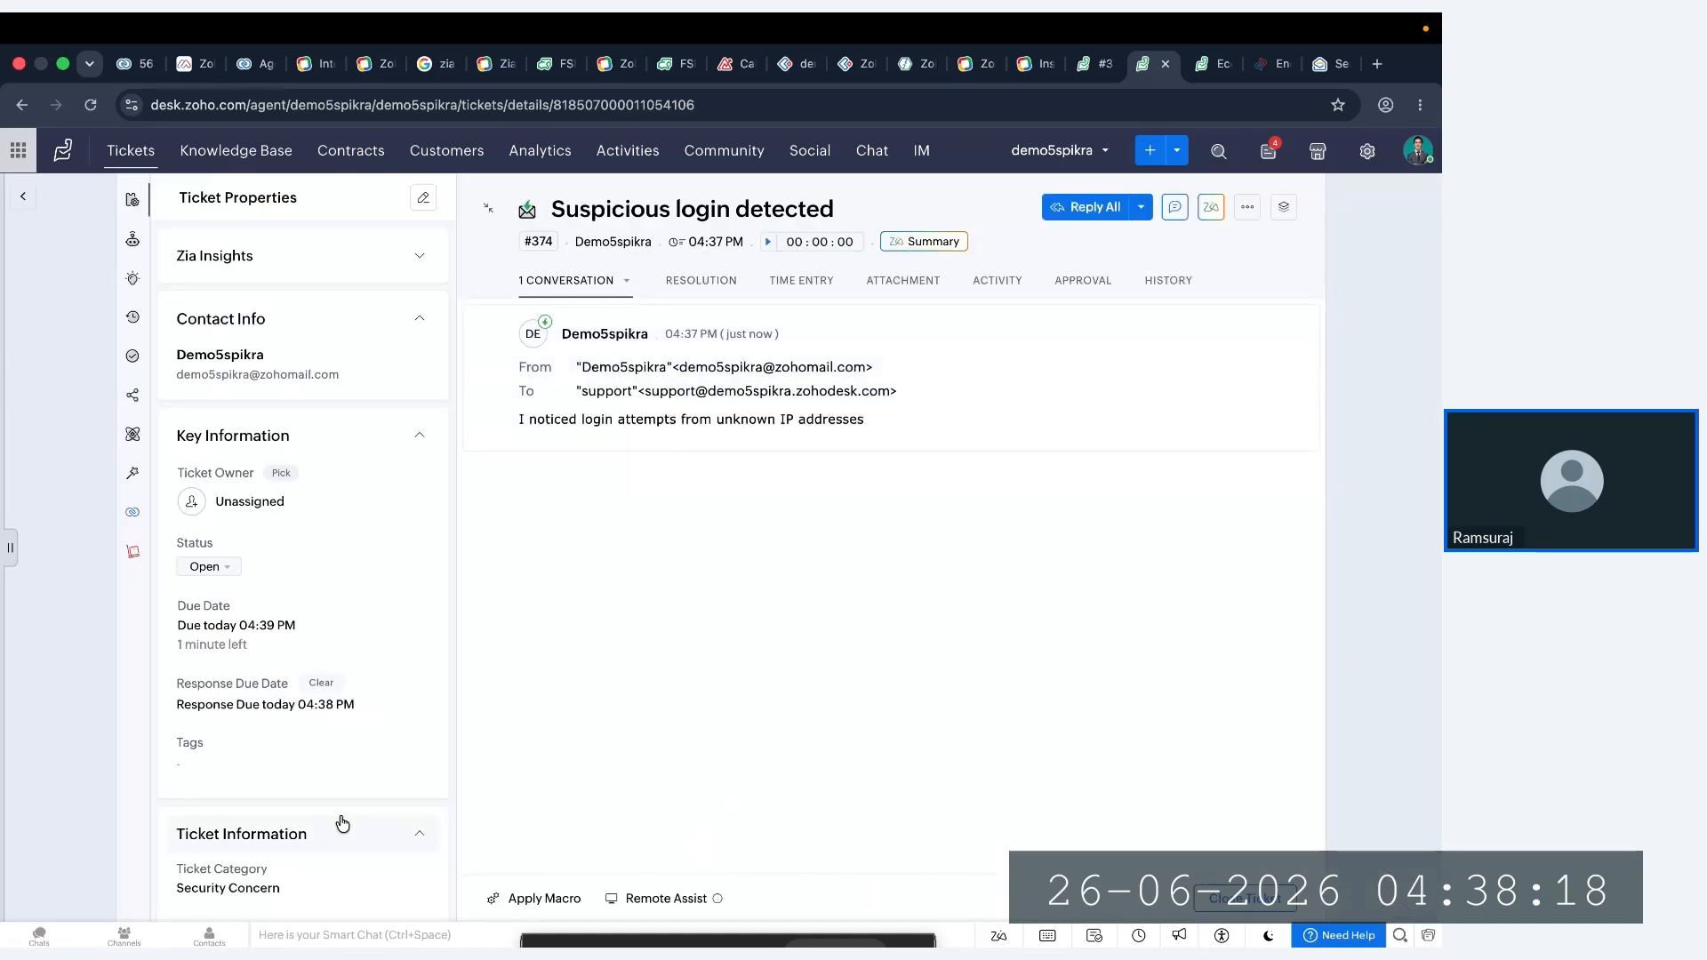
pyautogui.scroll(-2, 340, 815)
pyautogui.click(222, 749)
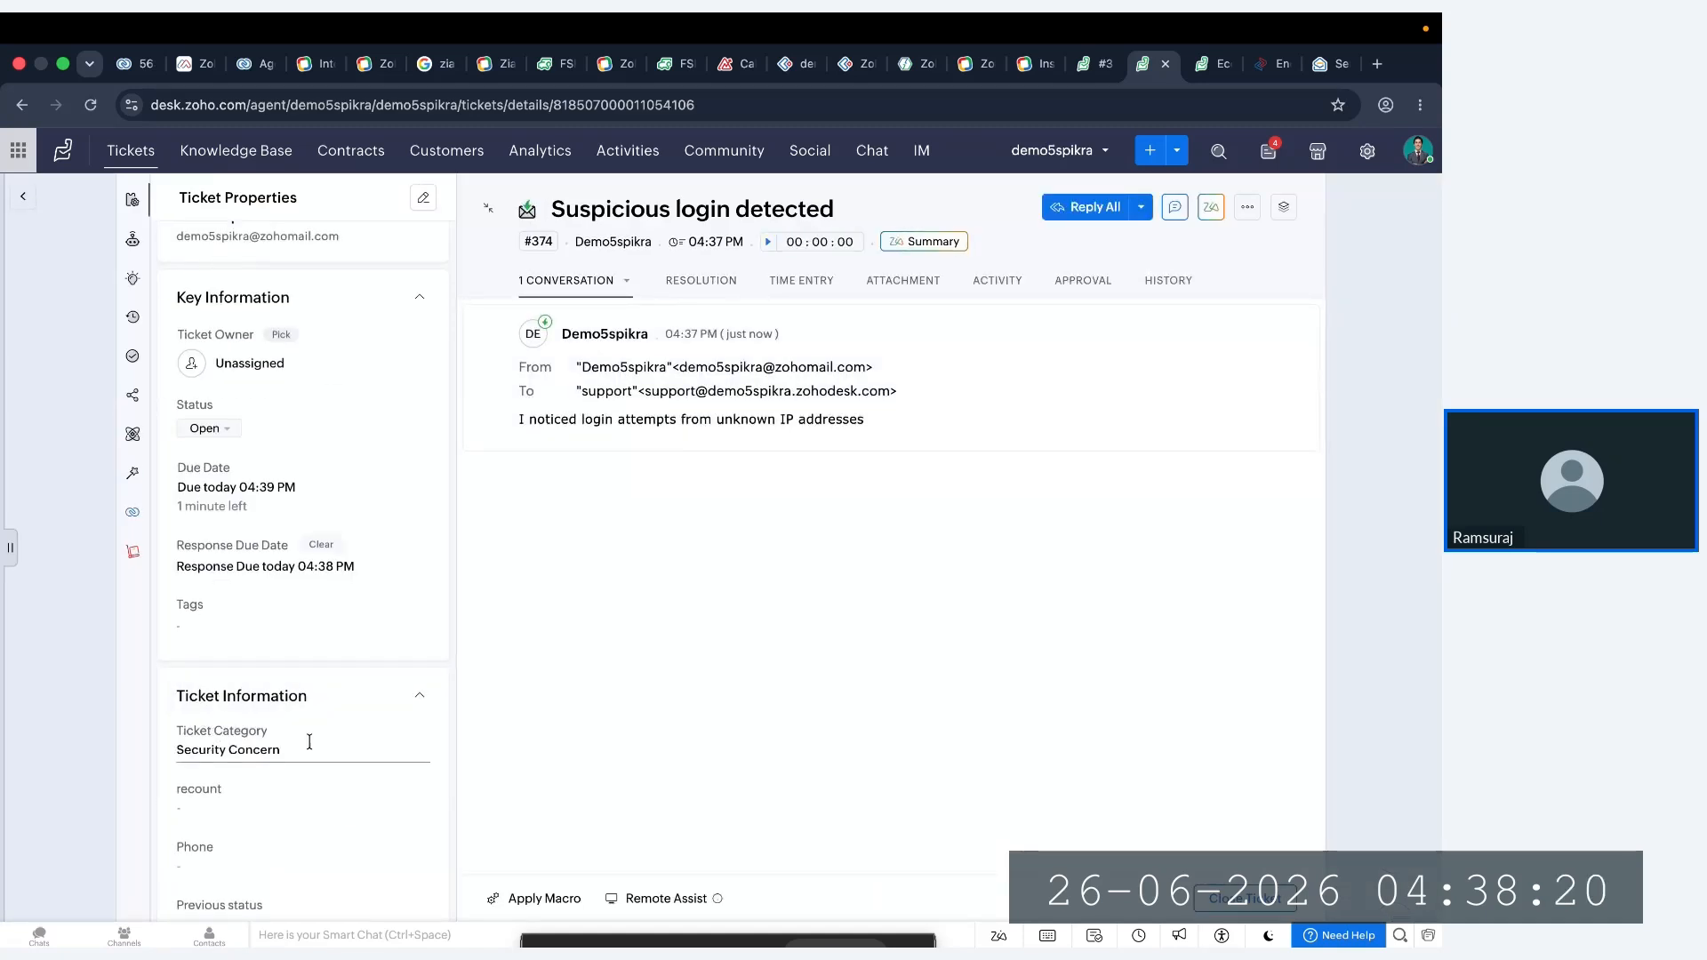
pyautogui.moveTo(300, 751); pyautogui.dragTo(165, 761)
pyautogui.click(766, 584)
pyautogui.moveTo(307, 756); pyautogui.dragTo(164, 761)
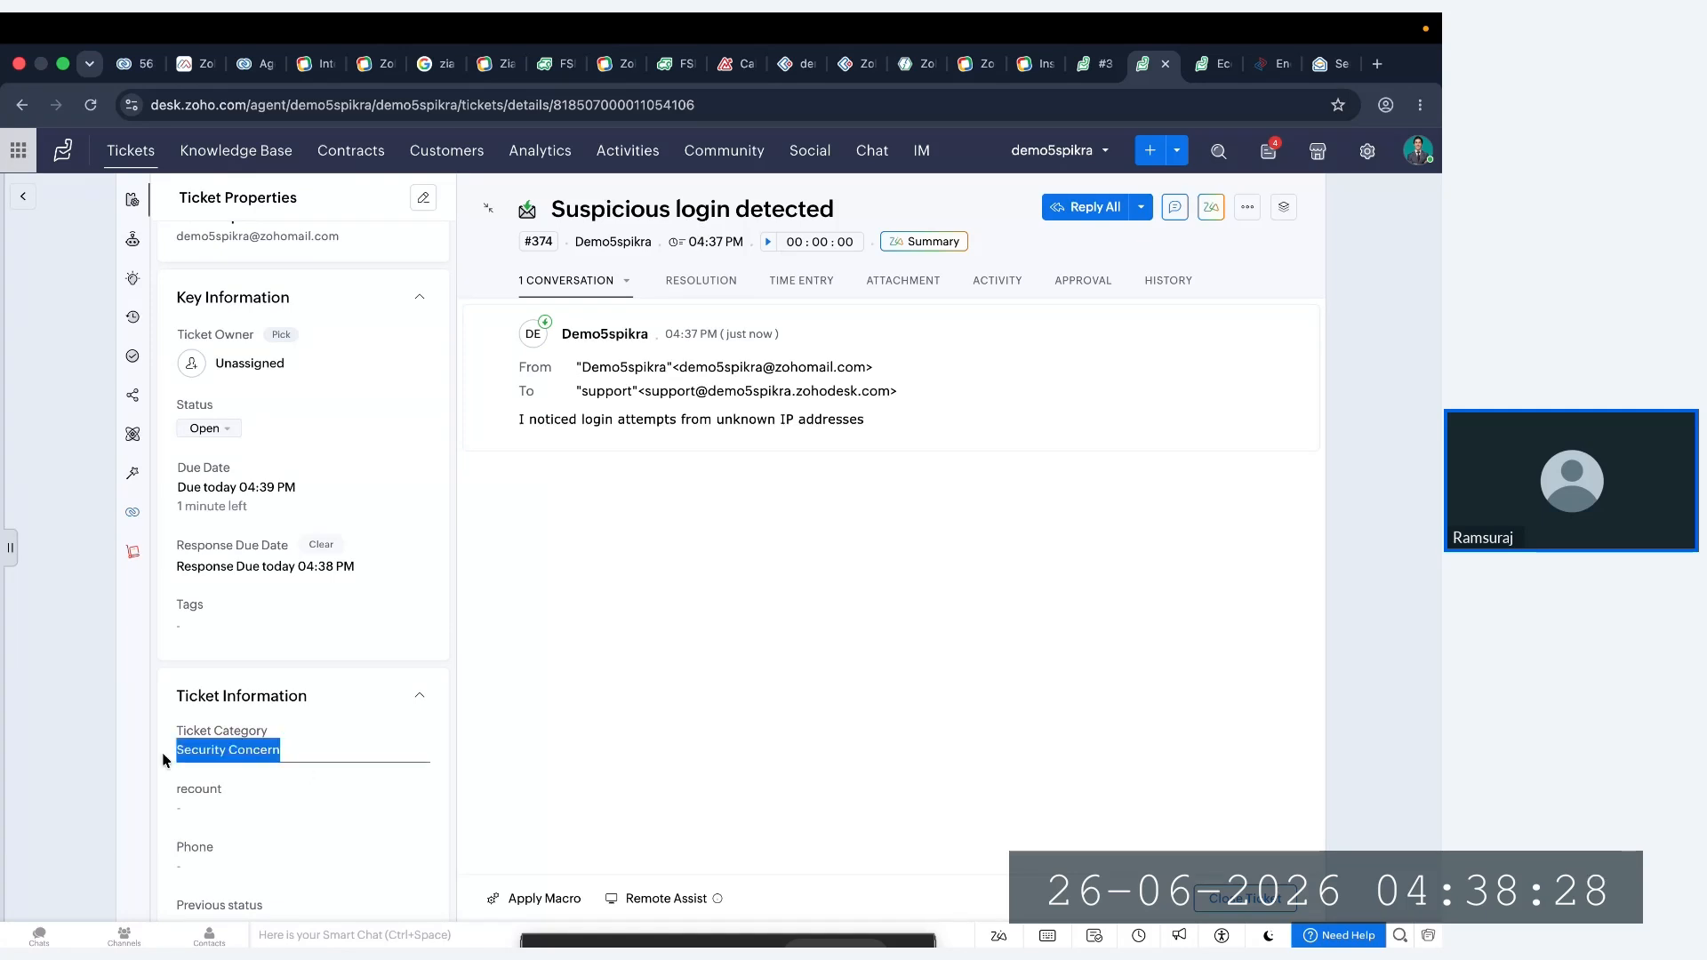
pyautogui.click(682, 708)
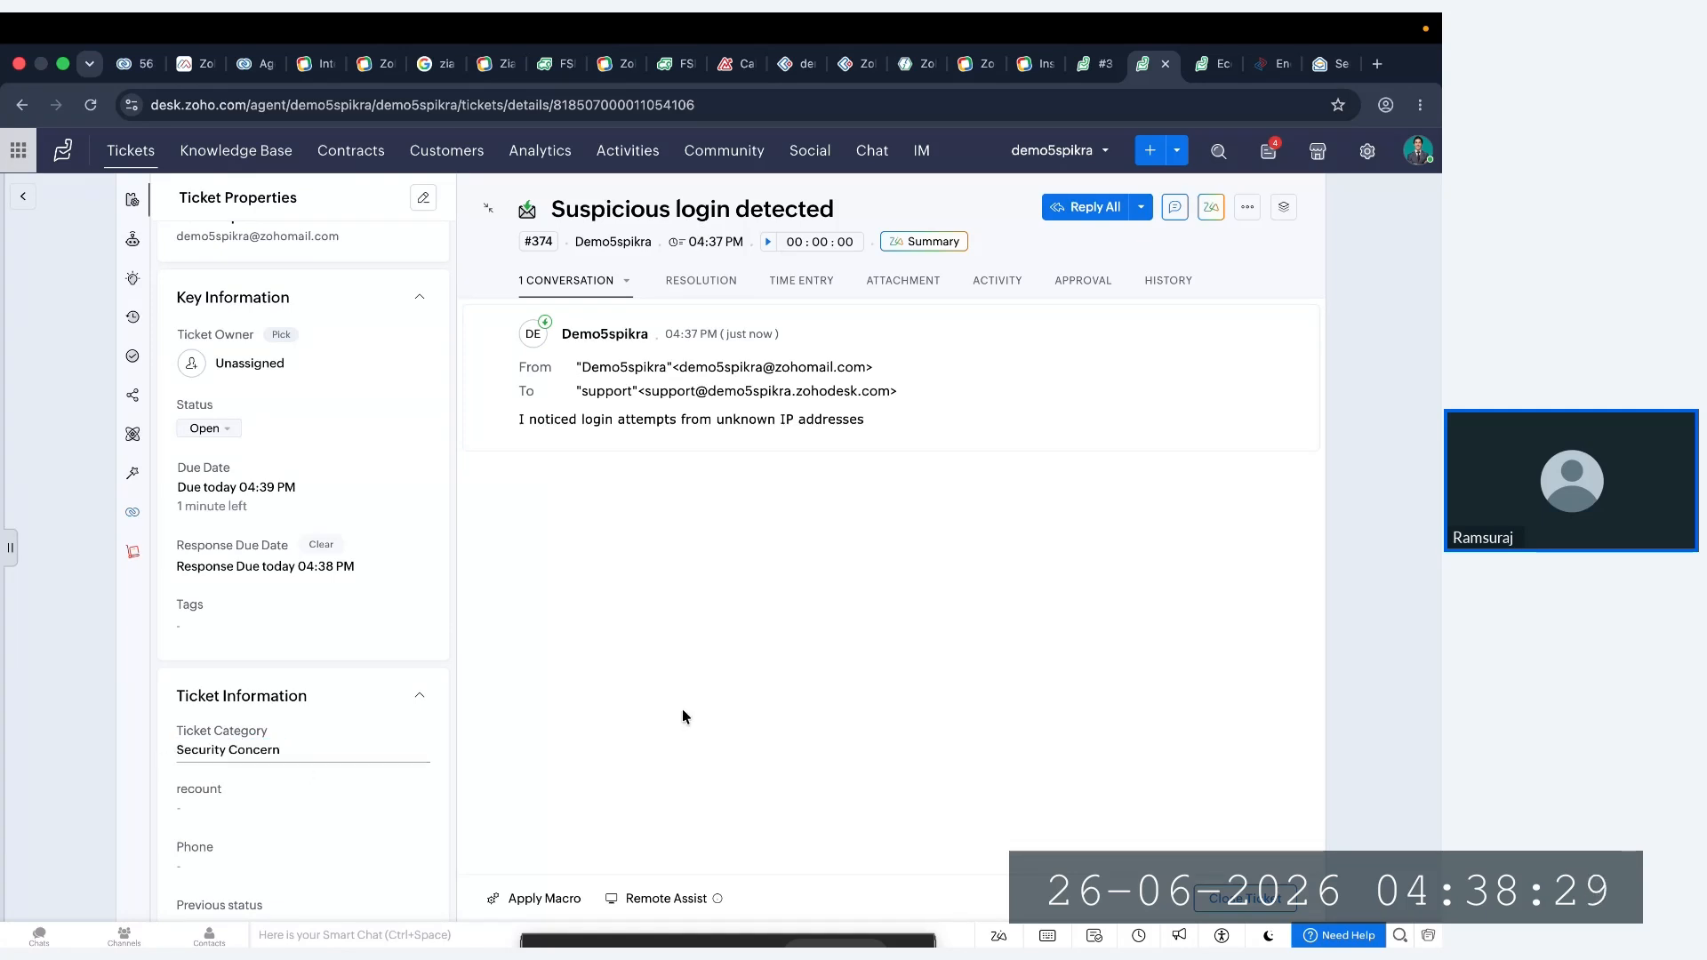
# - Open the history of the "Suspicious login detected" ticket and examine the Ticket Category change logged by the classify ticket custom function
pyautogui.click(1170, 291)
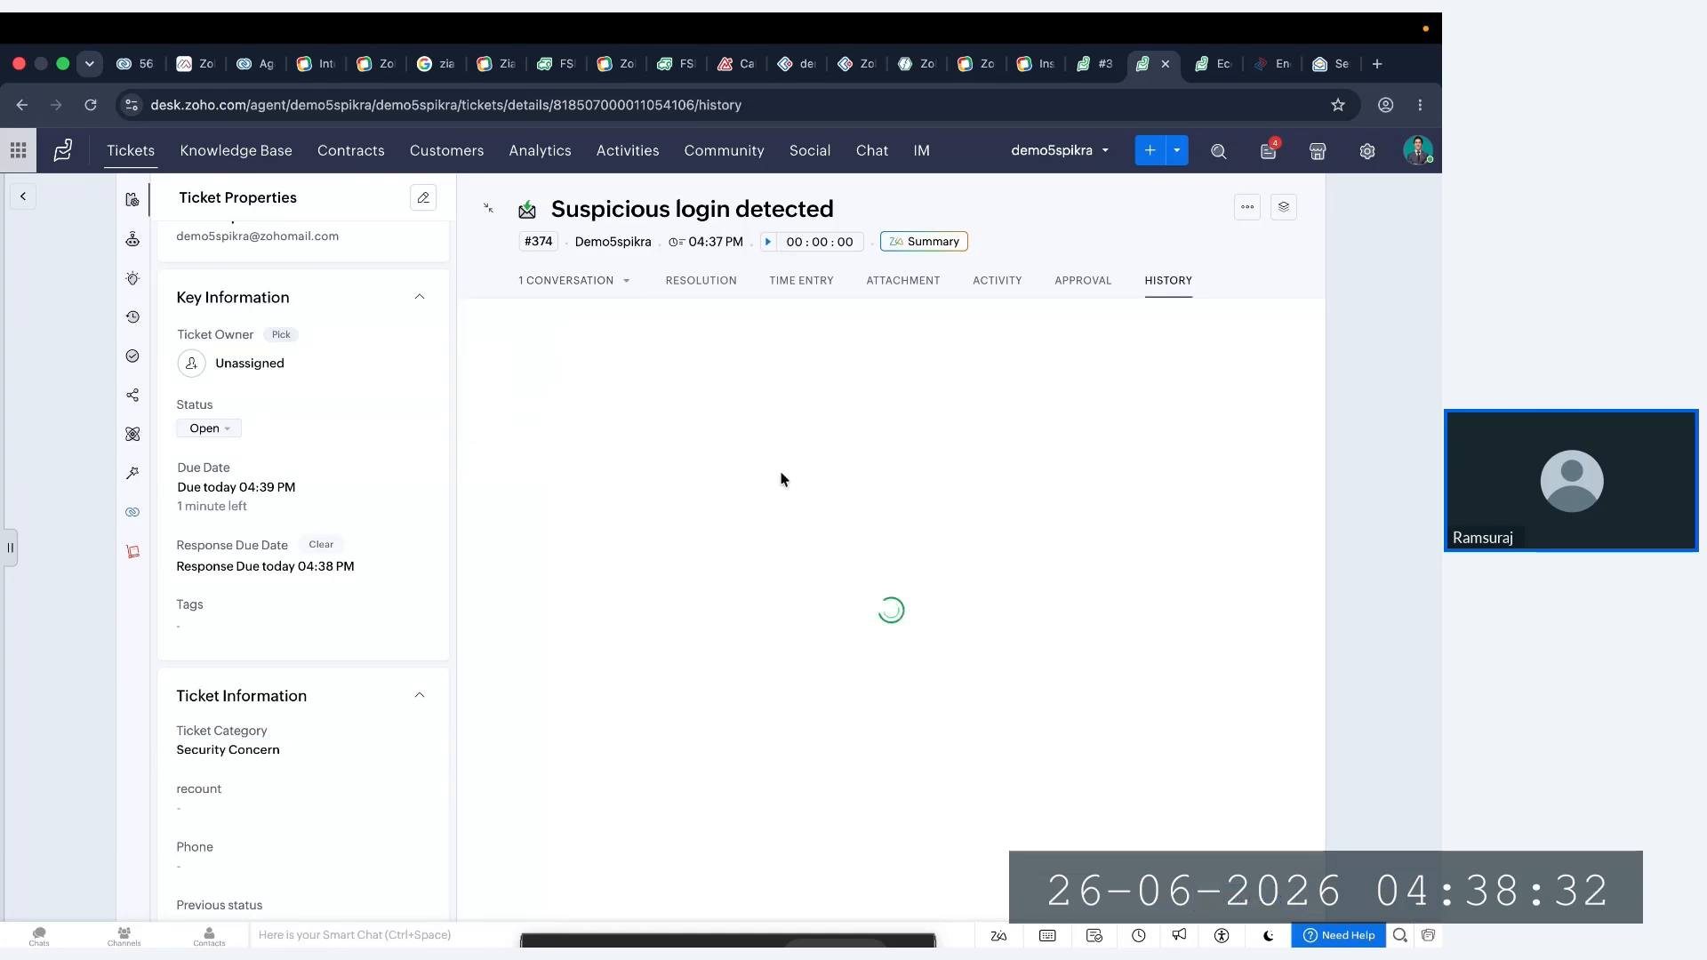
pyautogui.scroll(-3, 740, 472)
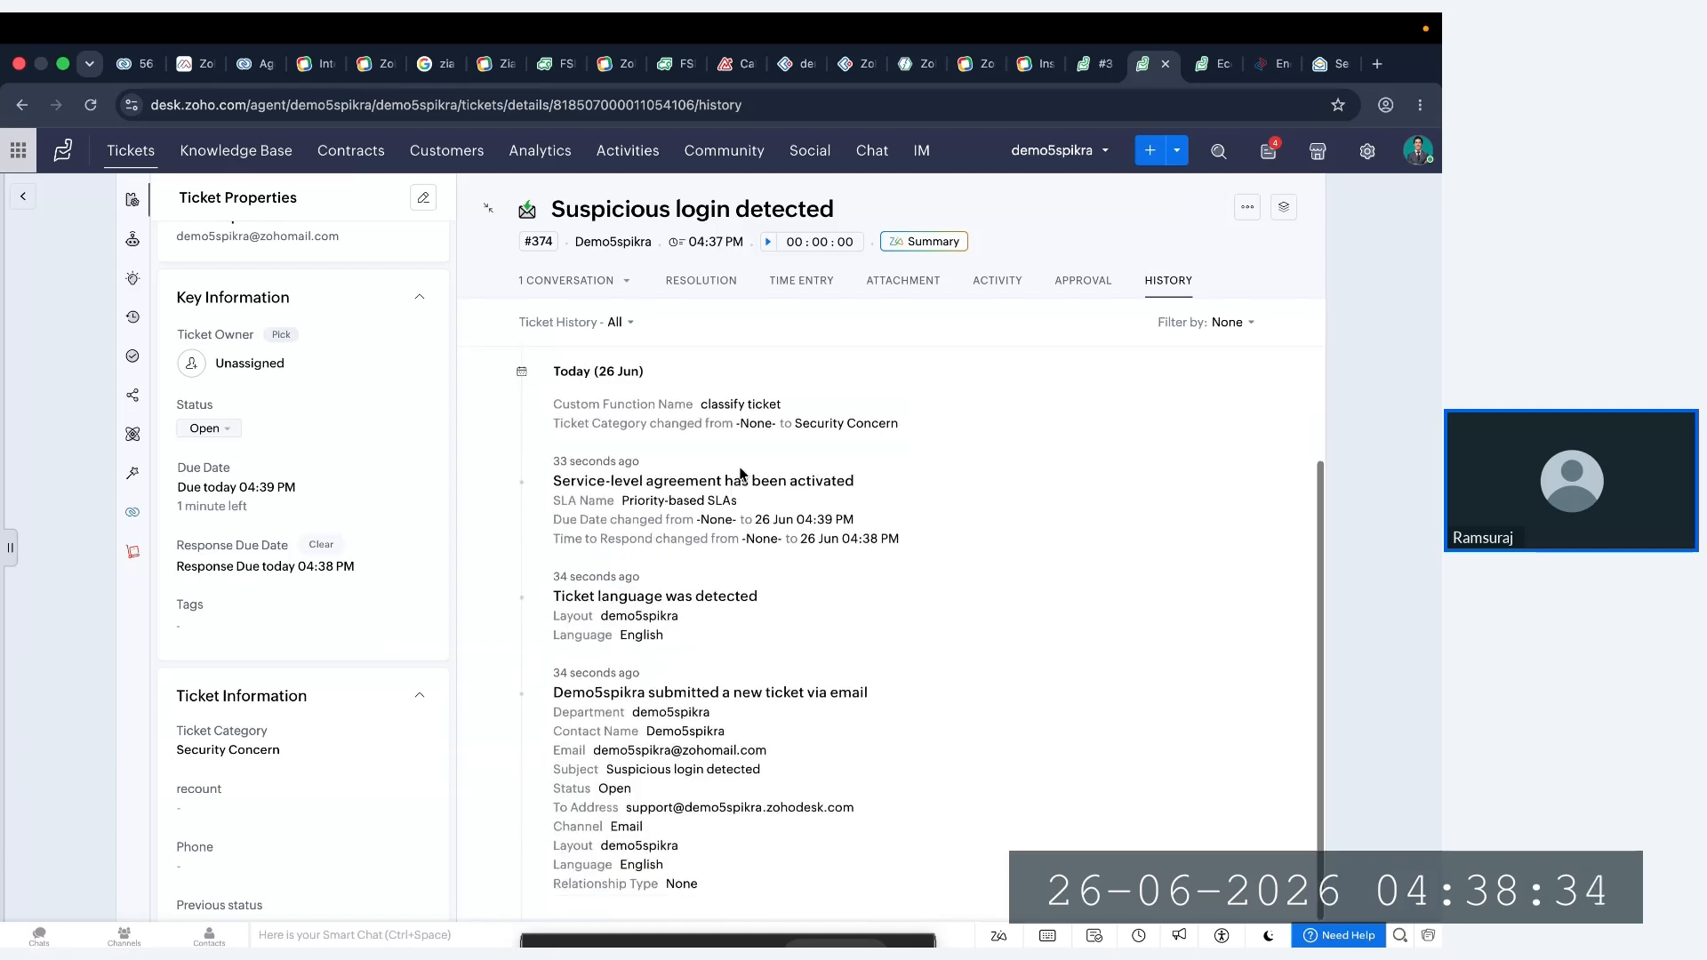
pyautogui.scroll(3, 741, 472)
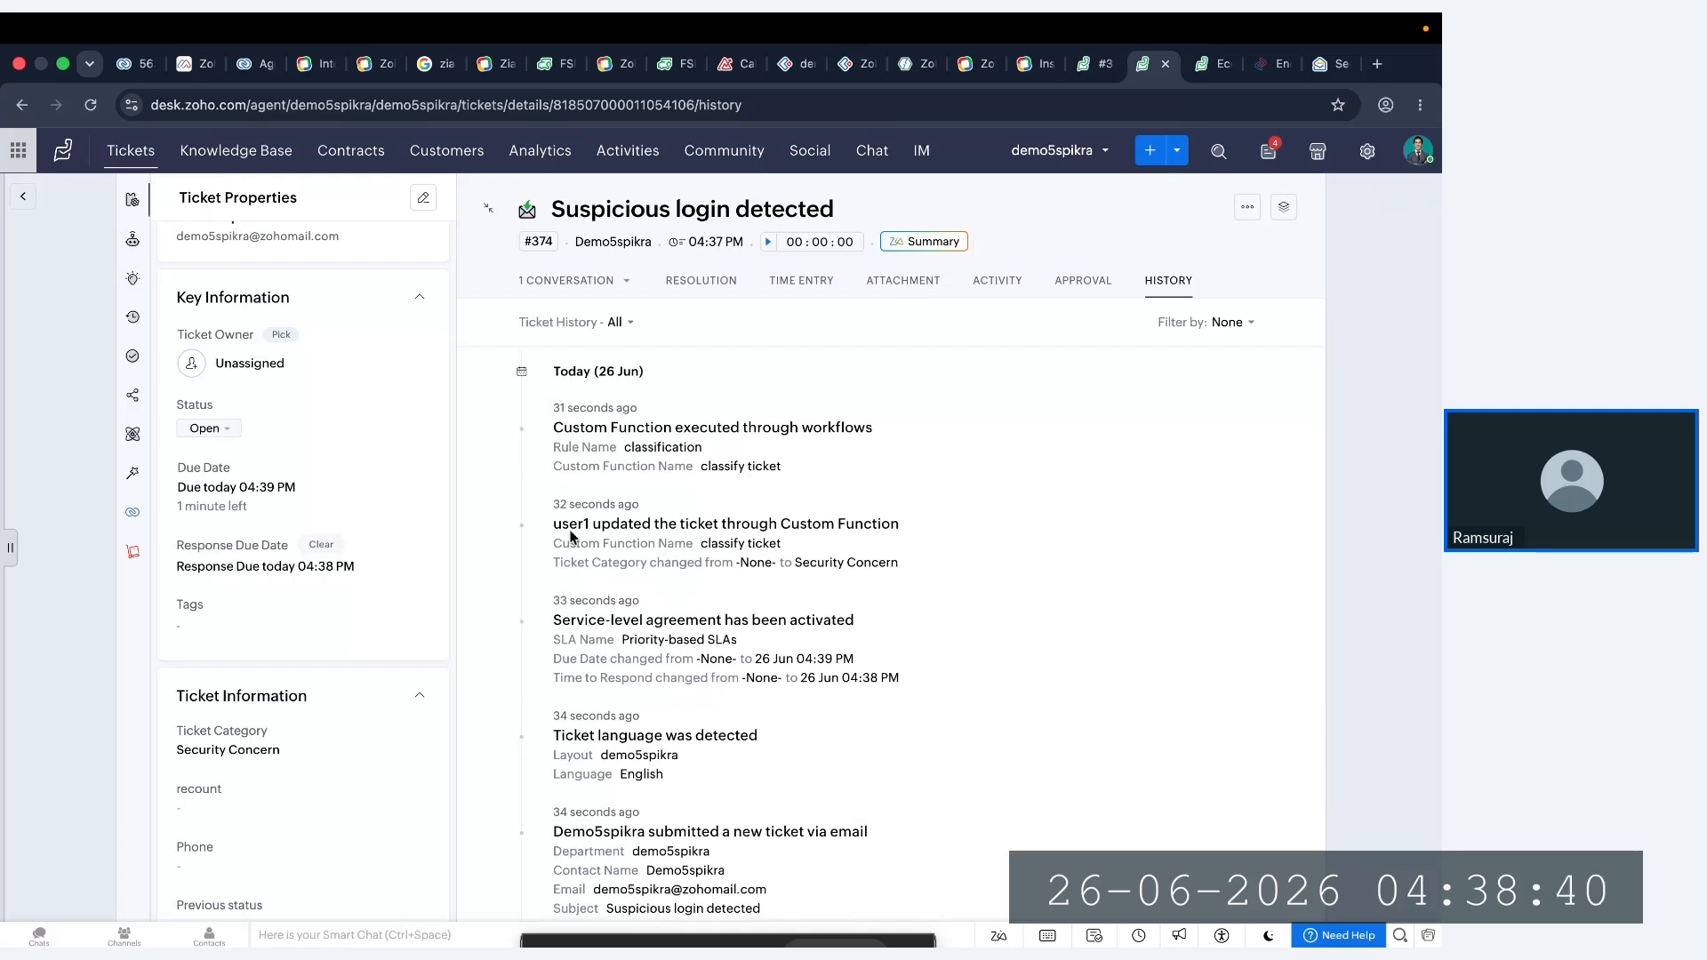
pyautogui.moveTo(554, 525); pyautogui.dragTo(711, 524)
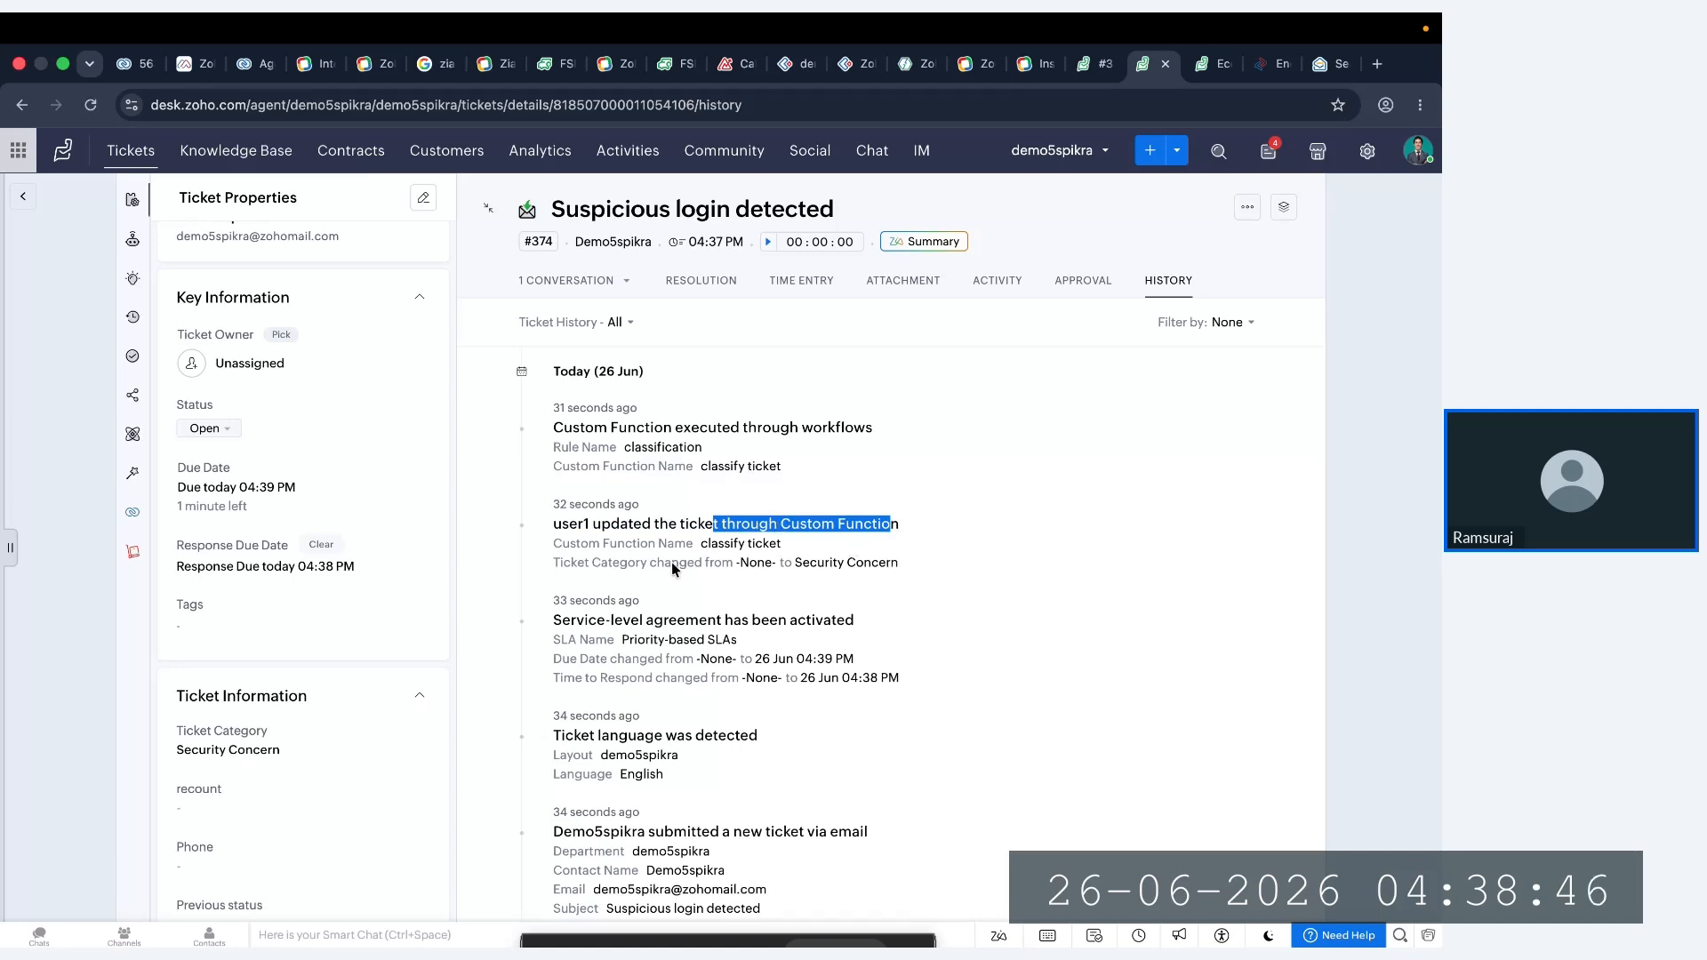
pyautogui.moveTo(578, 564); pyautogui.dragTo(646, 571)
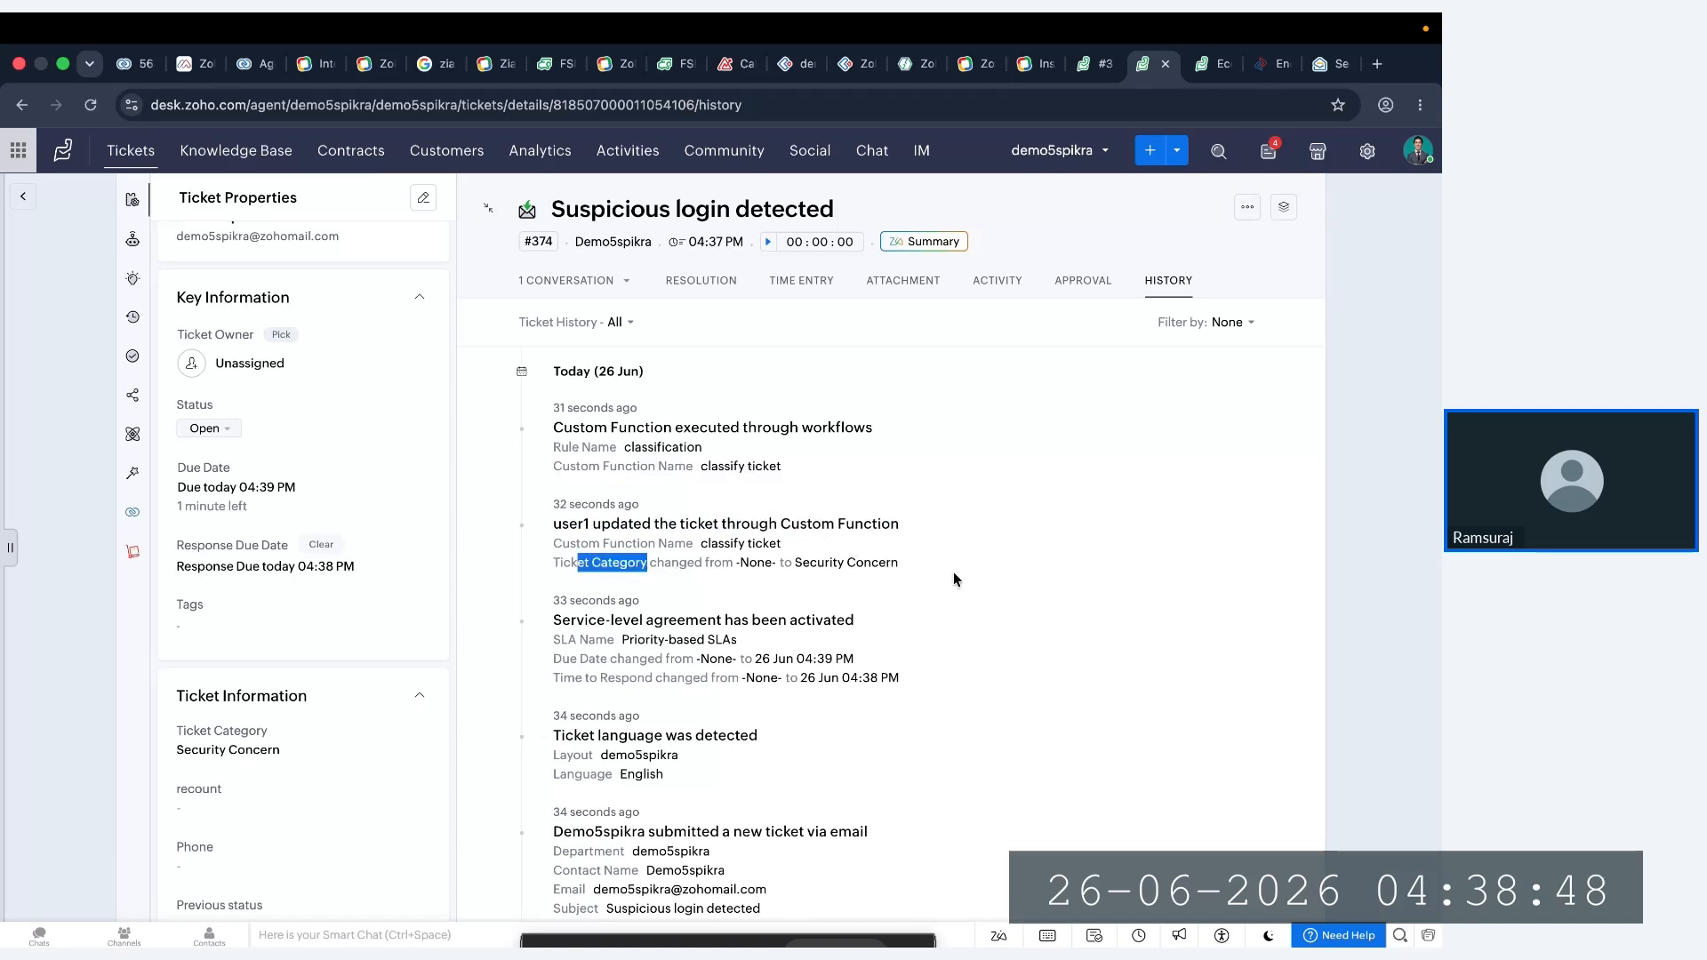
pyautogui.moveTo(953, 573); pyautogui.dragTo(702, 572)
pyautogui.click(573, 572)
pyautogui.moveTo(573, 572); pyautogui.dragTo(931, 553)
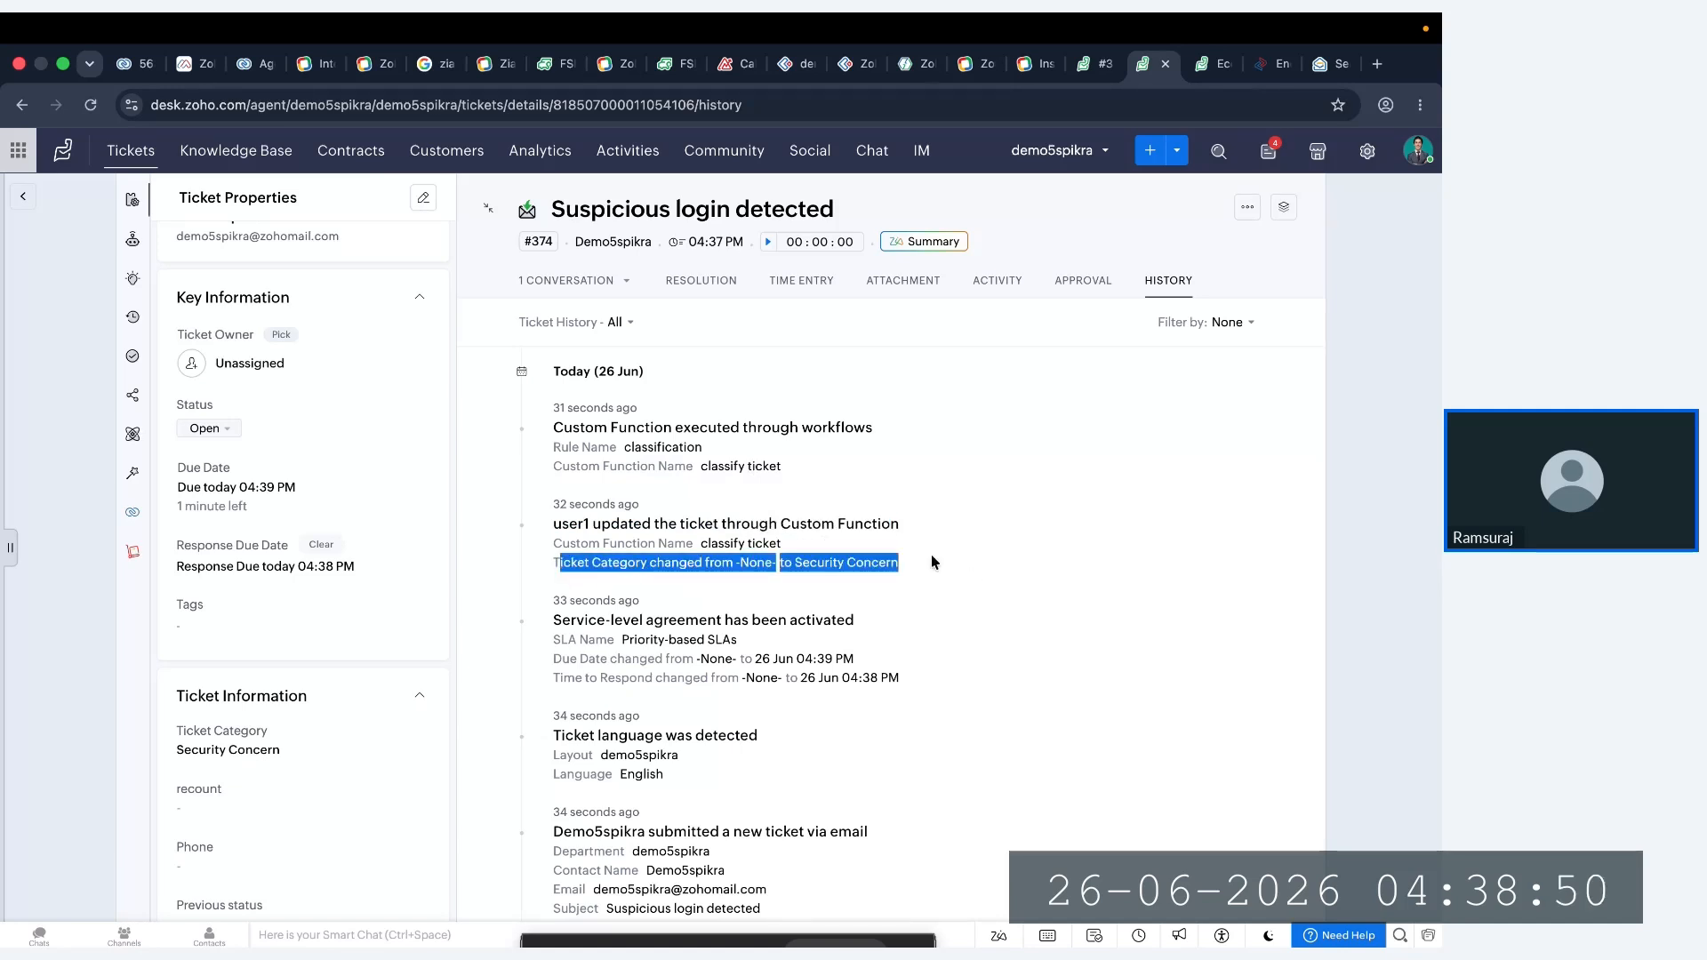
pyautogui.click(930, 553)
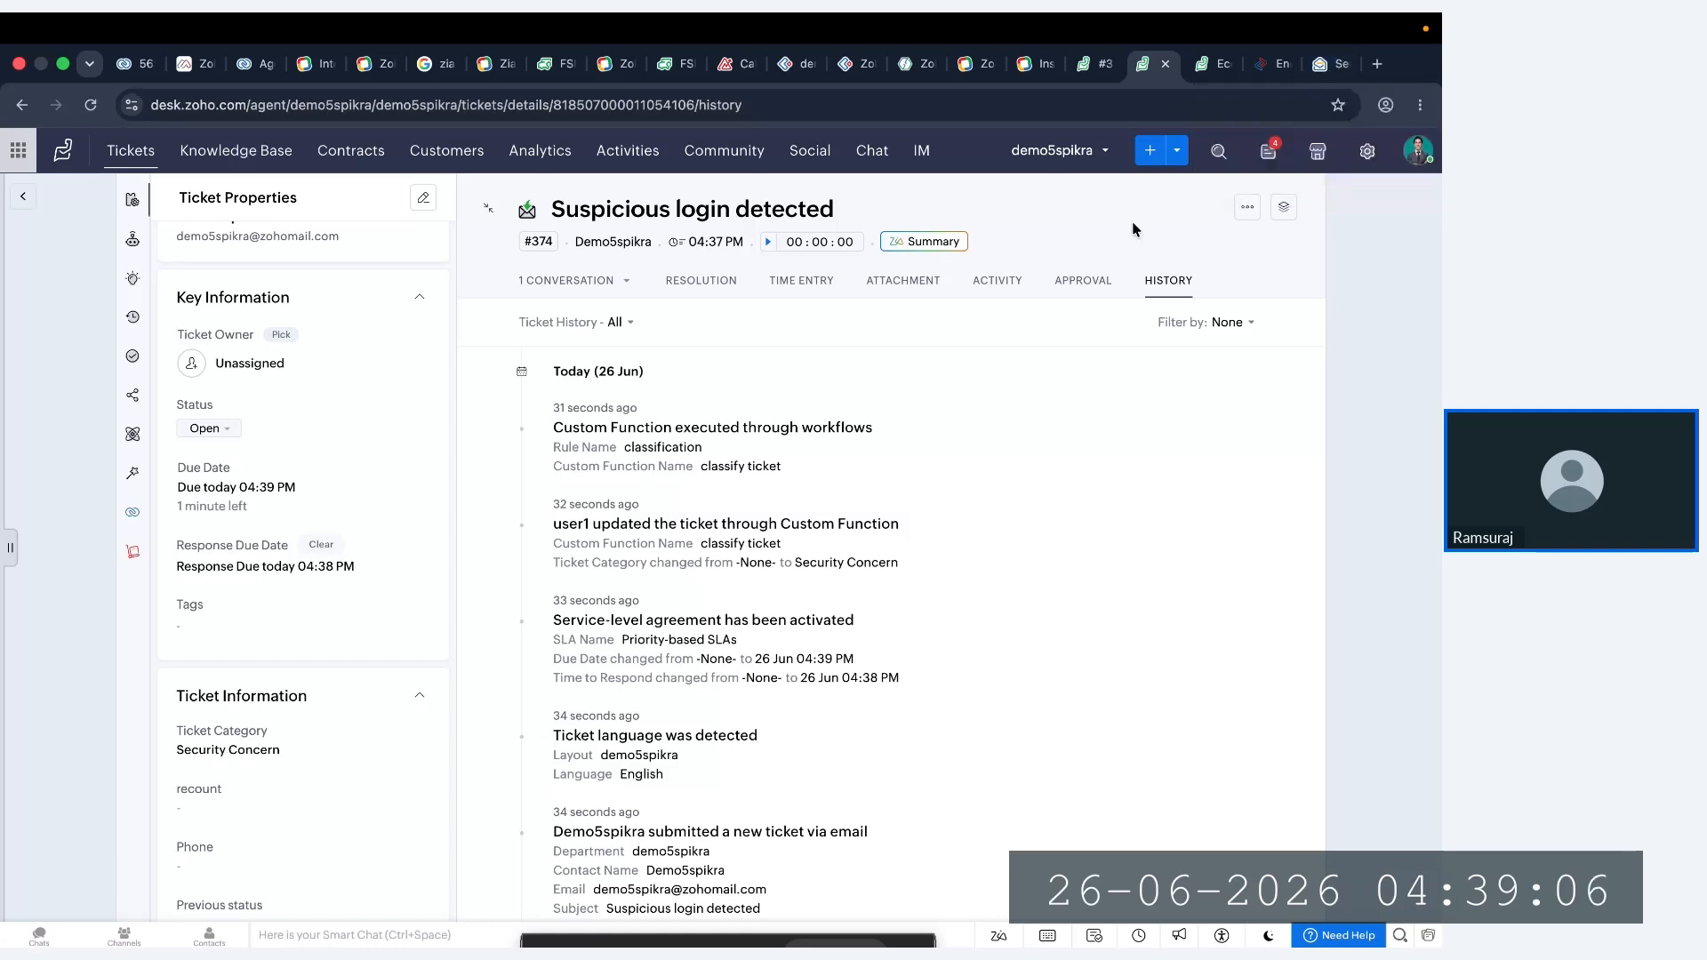
# - Switch to the Zoho Meeting webinar window and stop sharing the screen
pyautogui.hotkey('ctrl', 'Up')
pyautogui.click(197, 112)
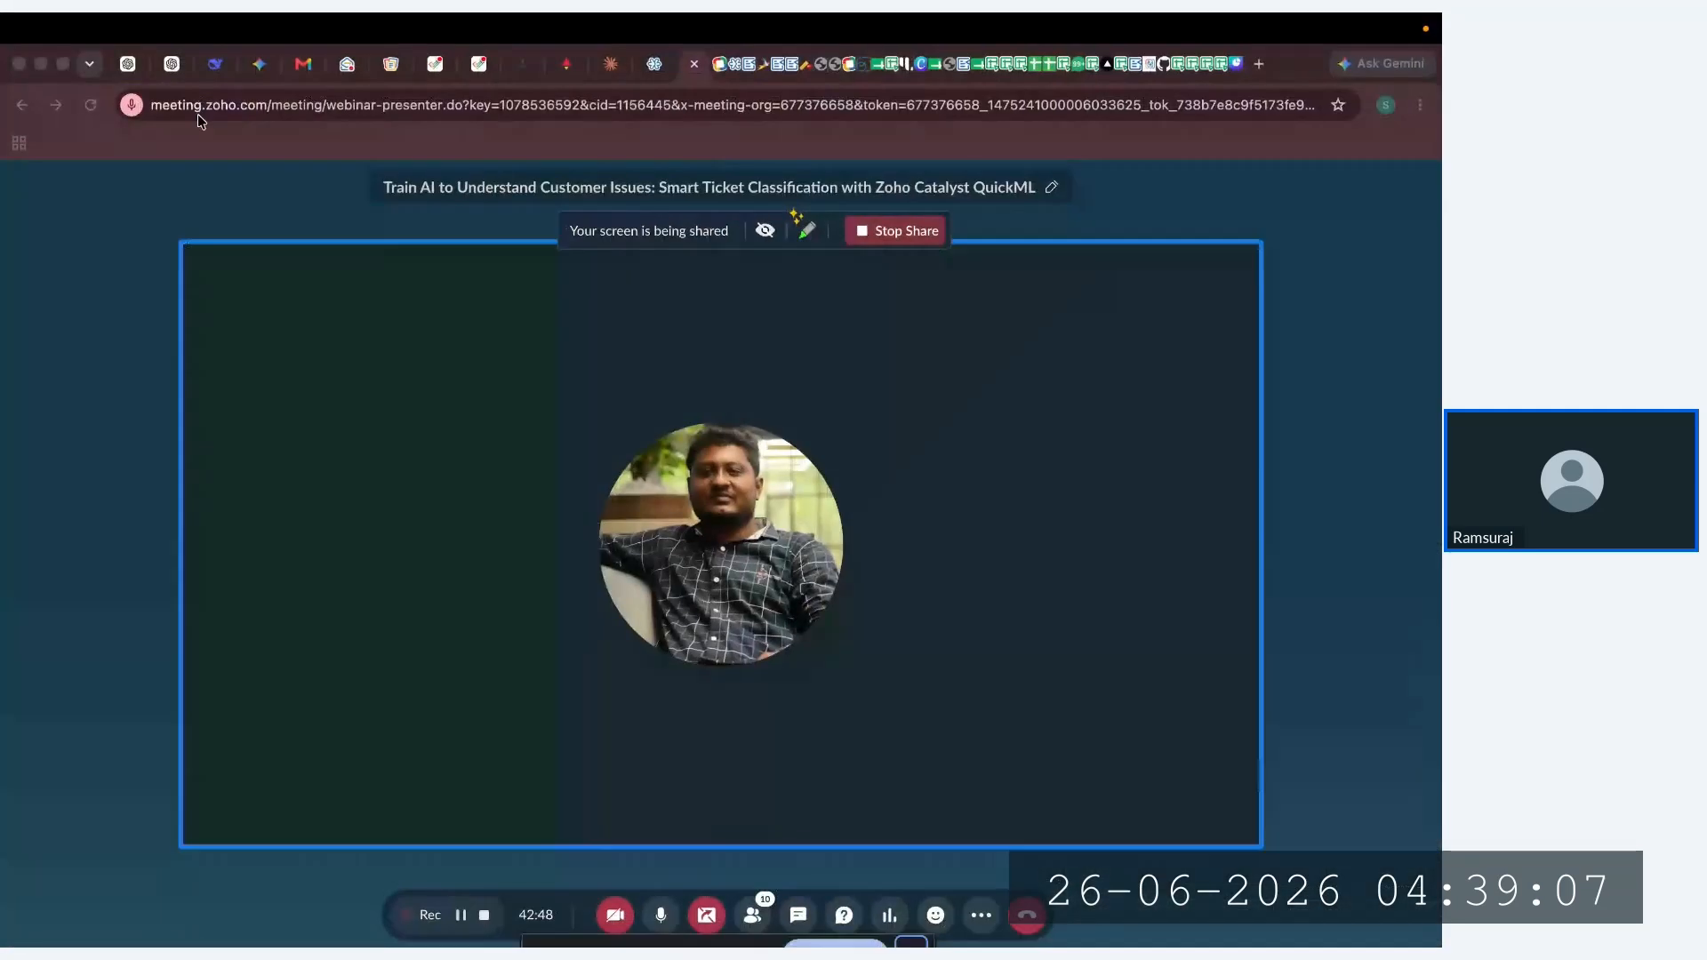
pyautogui.click(709, 913)
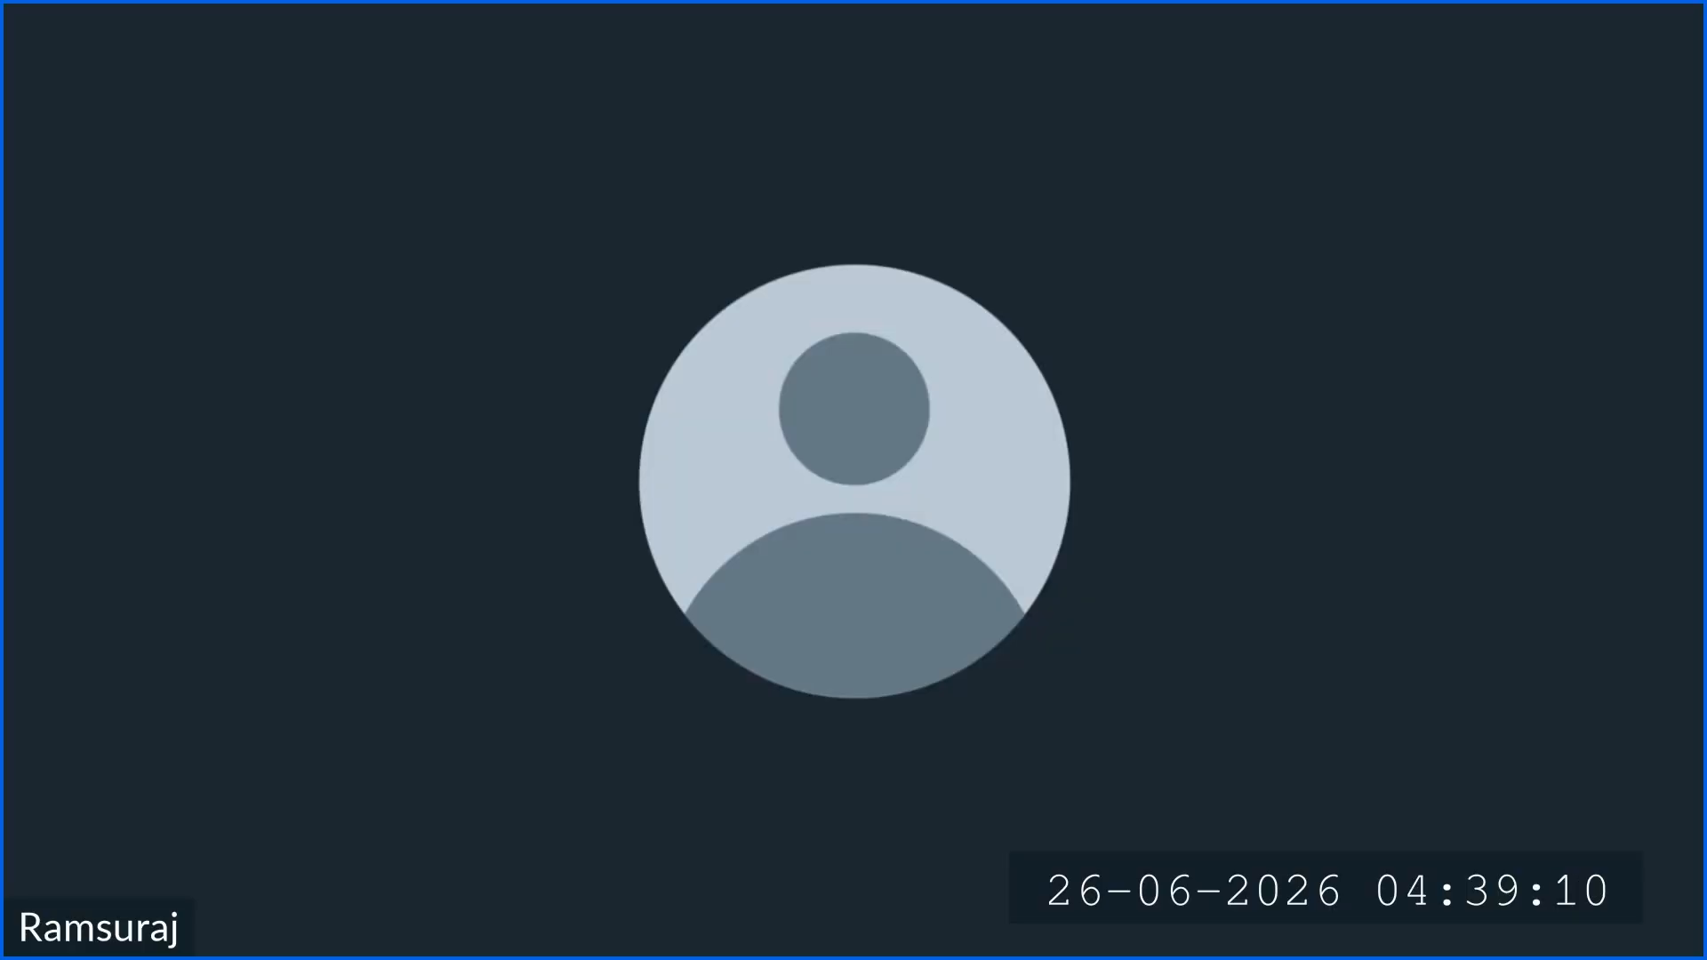